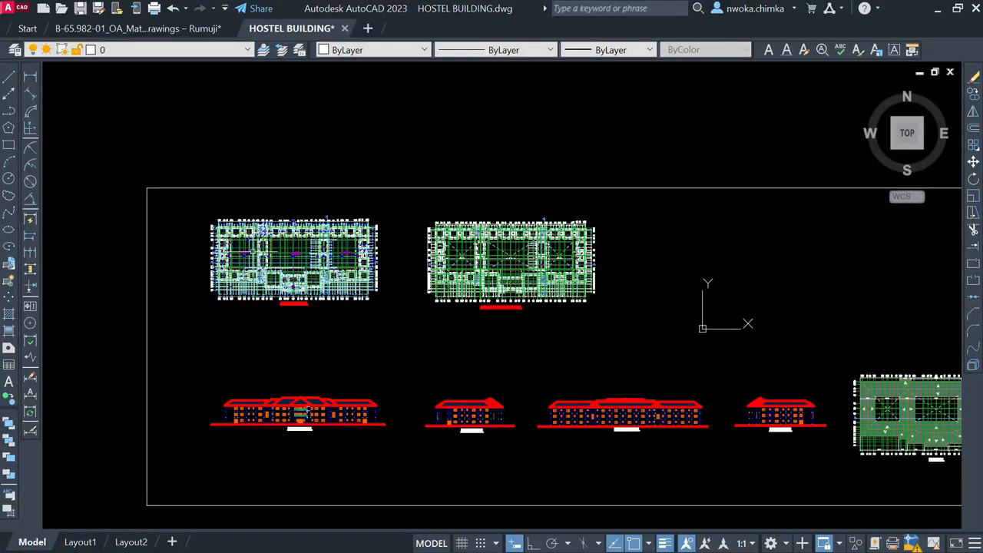
# - Examine the ground floor plan and the first and second floor plan of the hostel building
pyautogui.scroll(5, 251, 238)
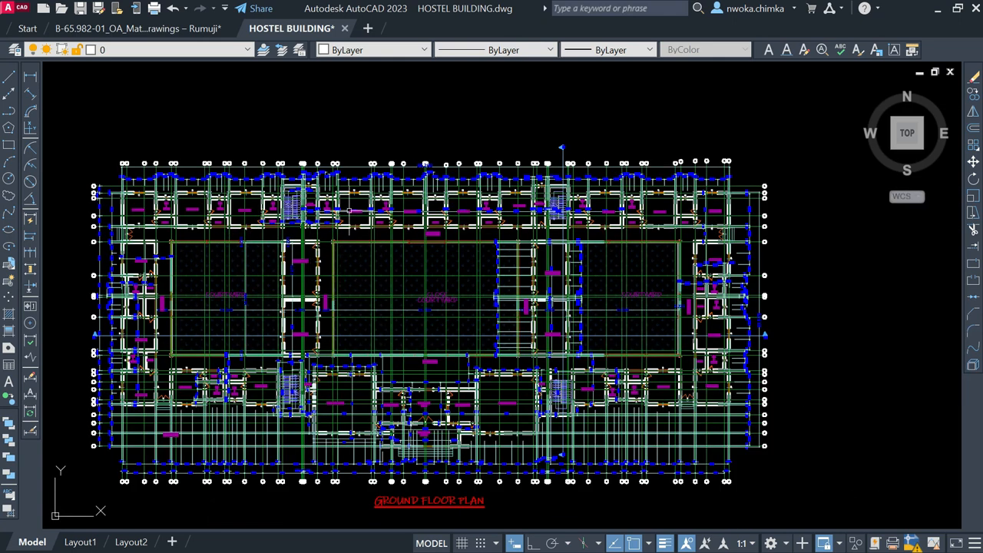
pyautogui.scroll(2, 230, 250)
pyautogui.scroll(-6, 406, 259)
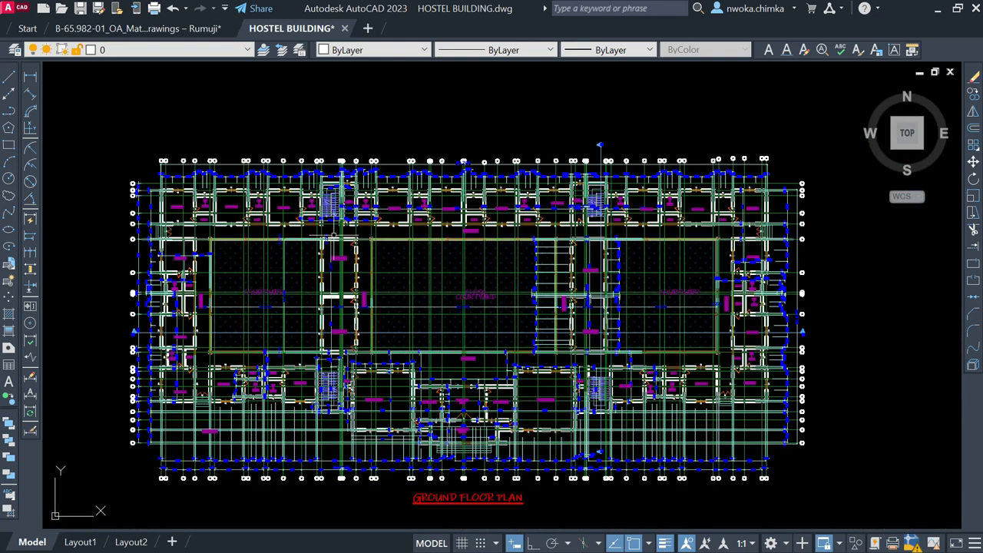
pyautogui.scroll(-1, 290, 318)
pyautogui.scroll(-2, 270, 277)
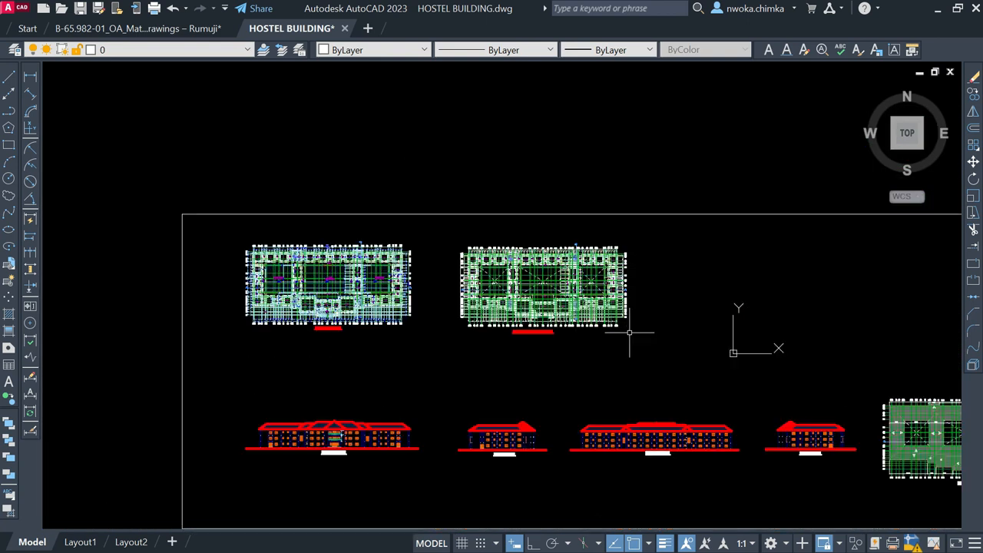
pyautogui.scroll(6, 534, 326)
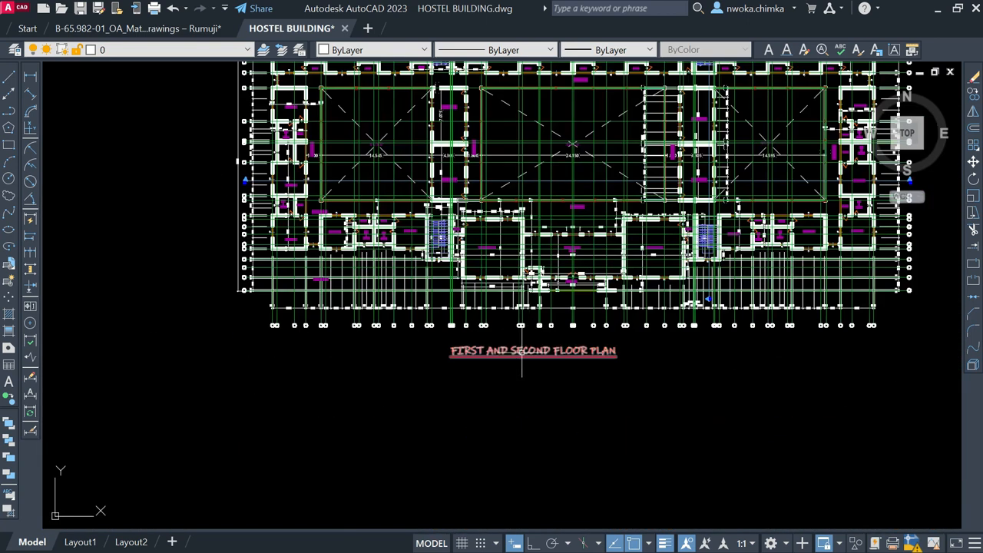
pyautogui.scroll(2, 517, 358)
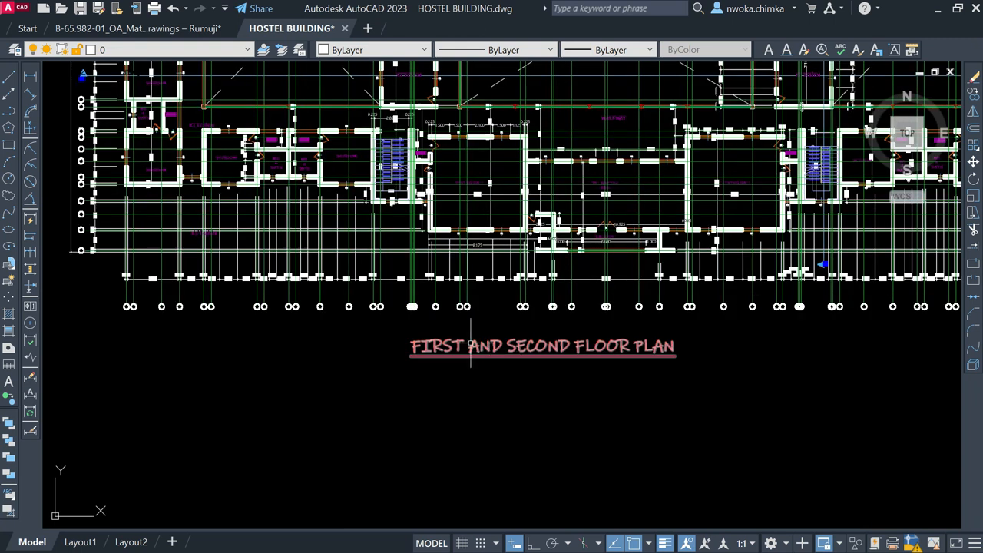
pyautogui.scroll(-2, 598, 356)
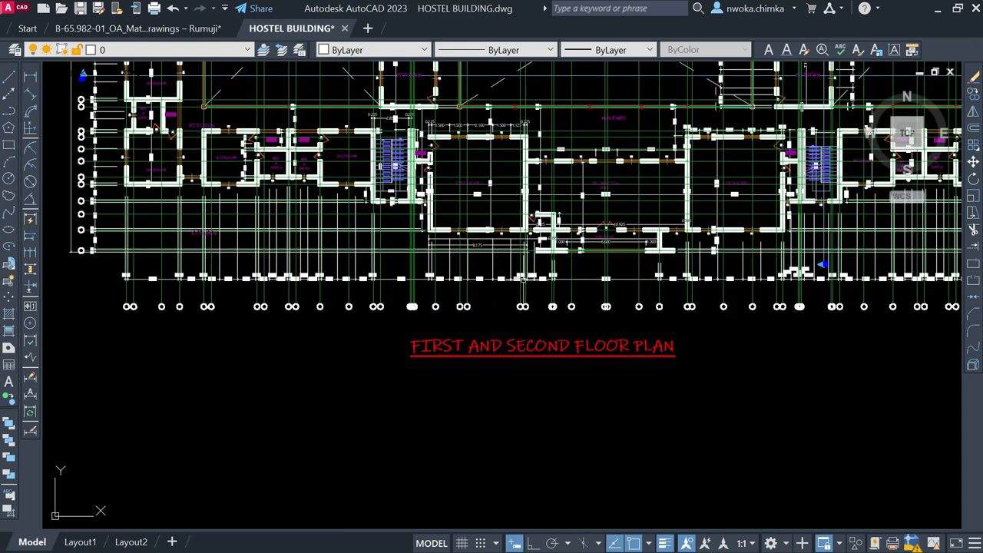
pyautogui.scroll(-3, 575, 342)
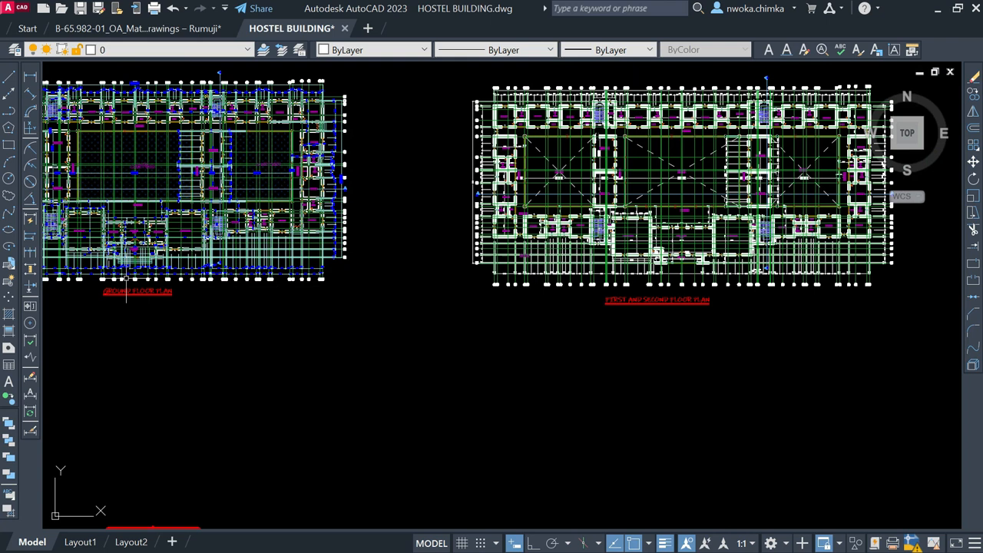
pyautogui.scroll(-2, 223, 361)
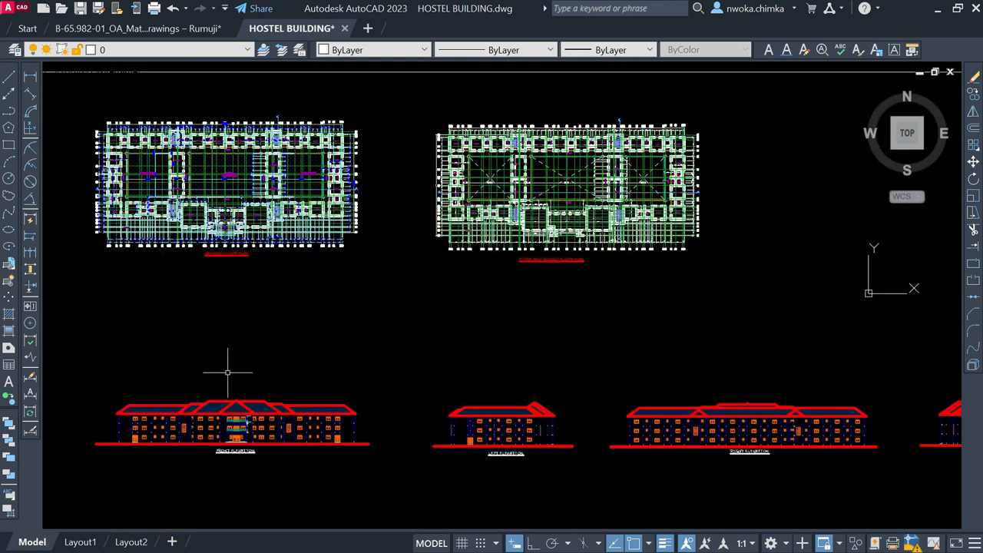
# - Examine the hostel's elevations one after another, from the front elevation to the back elevation
pyautogui.scroll(6, 248, 421)
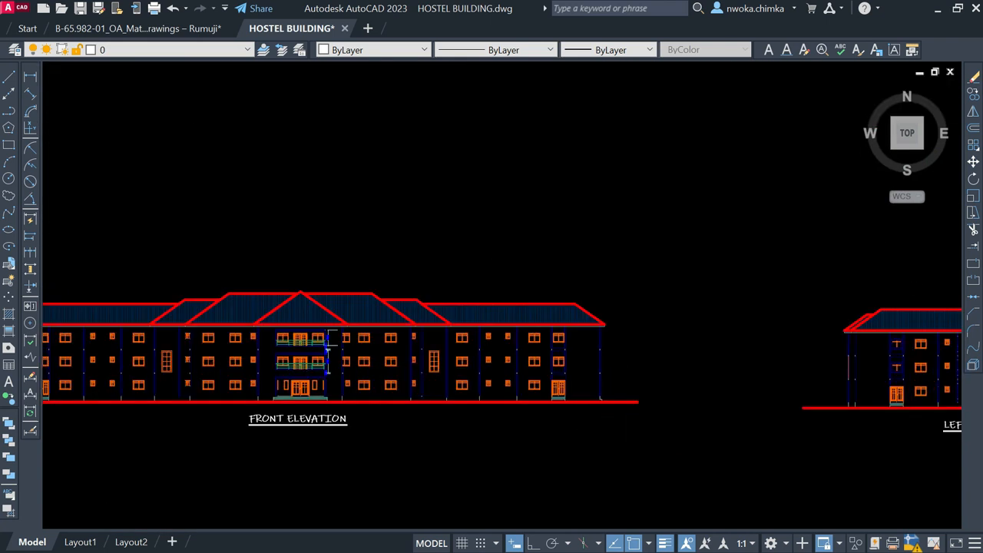
pyautogui.moveTo(315, 365); pyautogui.dragTo(384, 346, button='middle')
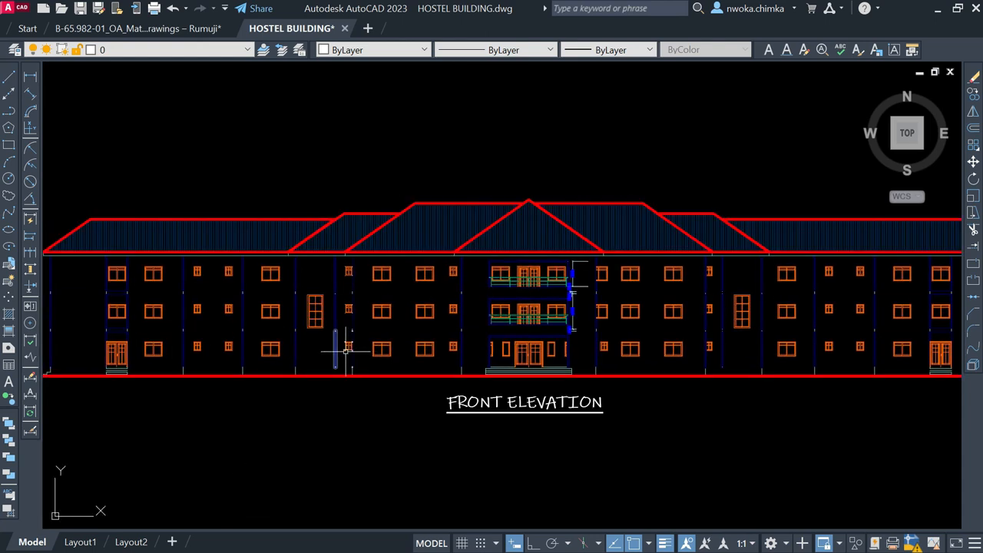
pyautogui.scroll(-1, 288, 345)
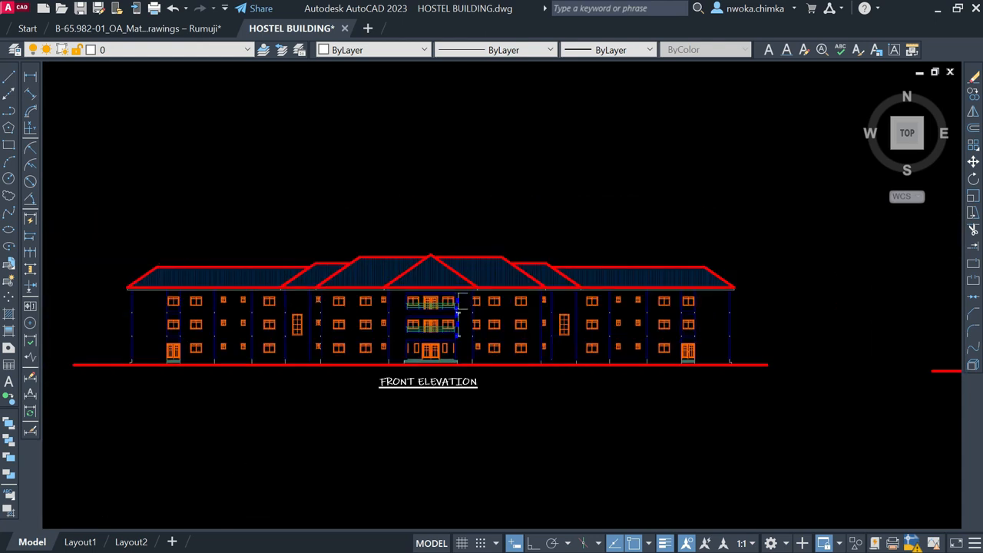
pyautogui.scroll(-1, 407, 311)
pyautogui.scroll(2, 538, 342)
pyautogui.moveTo(543, 345); pyautogui.dragTo(435, 330, button='middle')
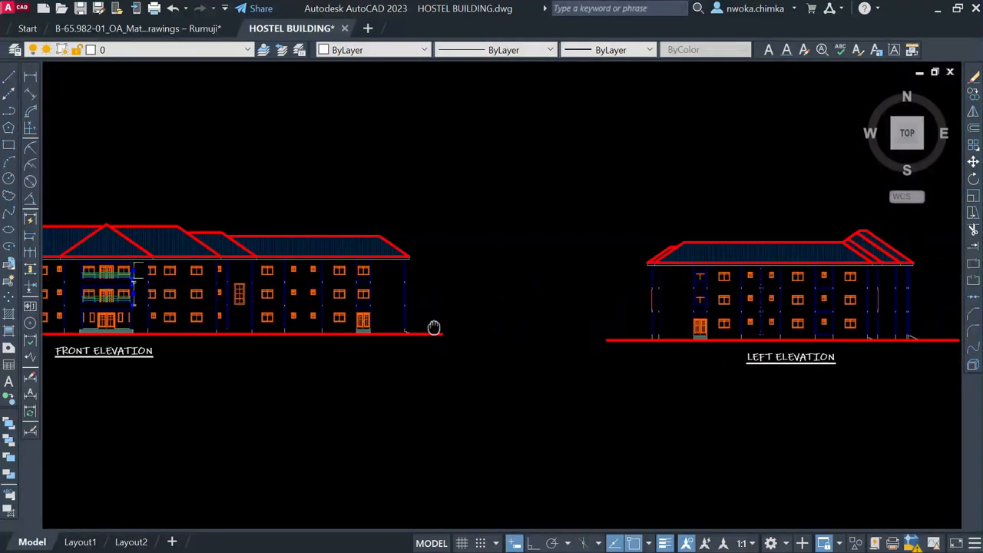
pyautogui.scroll(2, 766, 340)
pyautogui.moveTo(766, 340); pyautogui.dragTo(438, 314, button='middle')
pyautogui.scroll(-2, 356, 305)
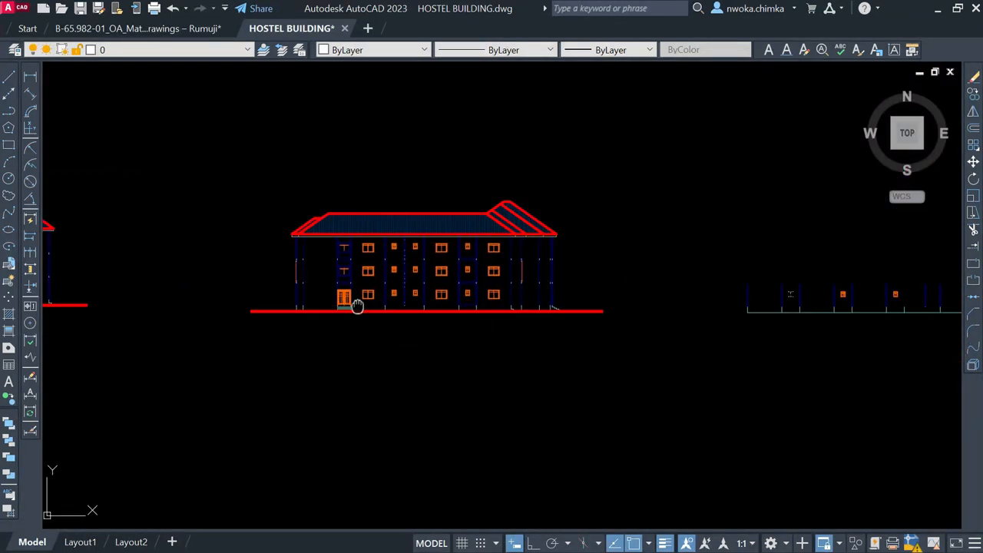
pyautogui.moveTo(652, 322); pyautogui.dragTo(193, 304, button='middle')
pyautogui.moveTo(766, 317)
pyautogui.mouseDown(button='middle')
pyautogui.moveTo(349, 333)
pyautogui.moveTo(195, 325)
pyautogui.mouseUp(button='middle')
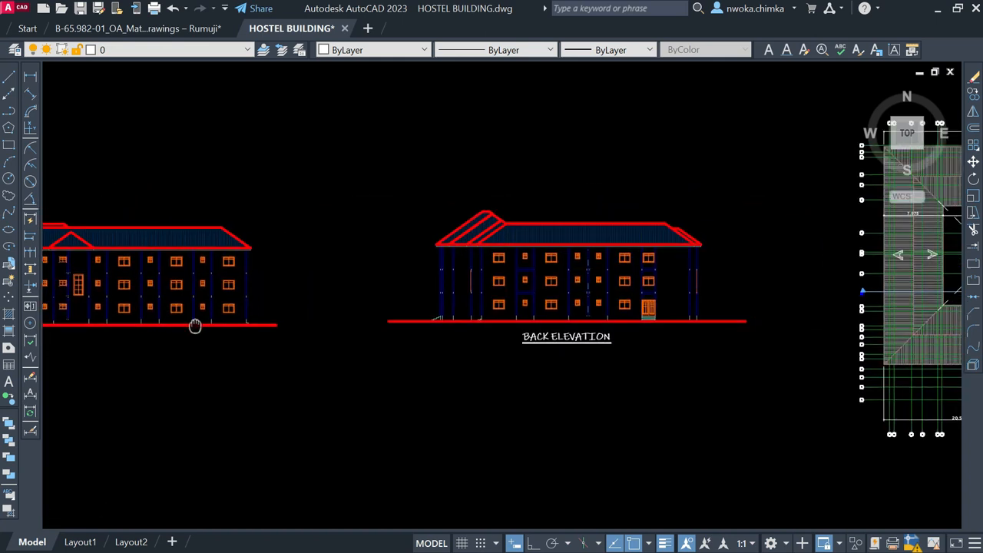
# - Examine the roof plan, Section 1, Section 2 and the door and window schedules
pyautogui.moveTo(702, 336); pyautogui.dragTo(146, 315, button='middle')
pyautogui.scroll(-2, 147, 314)
pyautogui.scroll(2, 538, 323)
pyautogui.moveTo(883, 330)
pyautogui.mouseDown(button='middle')
pyautogui.moveTo(741, 335)
pyautogui.moveTo(308, 301)
pyautogui.mouseUp(button='middle')
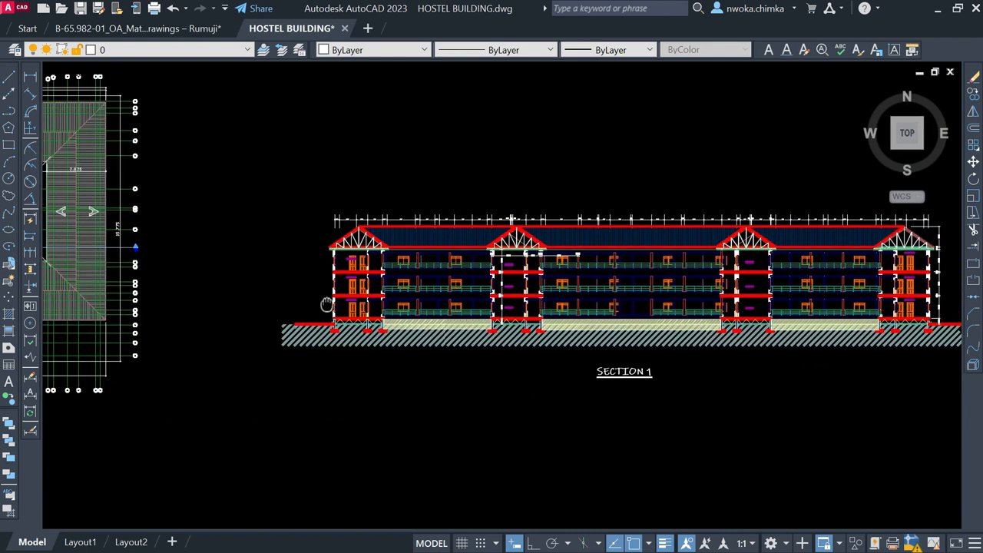
pyautogui.moveTo(781, 360); pyautogui.dragTo(460, 328, button='middle')
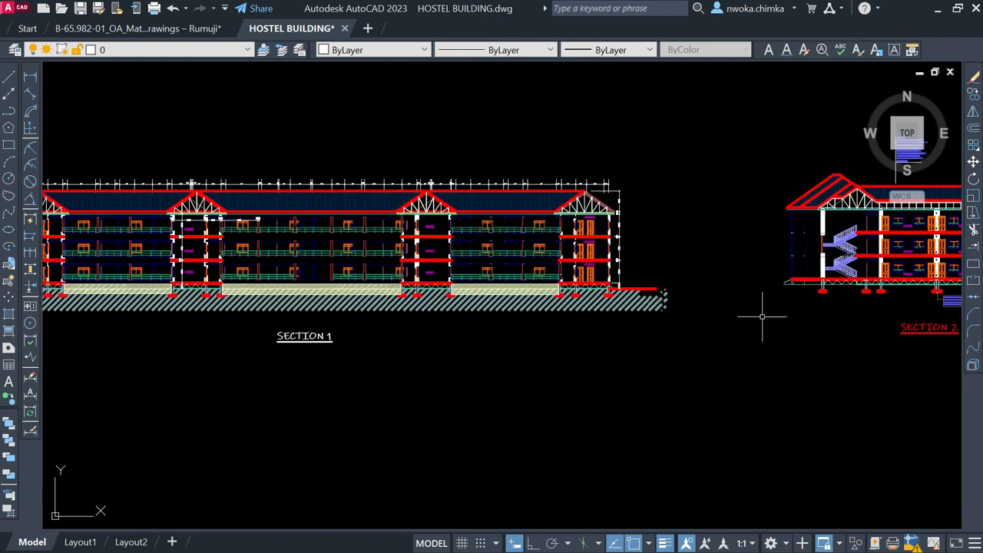
pyautogui.moveTo(801, 308)
pyautogui.mouseDown(button='middle')
pyautogui.moveTo(516, 297)
pyautogui.moveTo(481, 285)
pyautogui.mouseUp(button='middle')
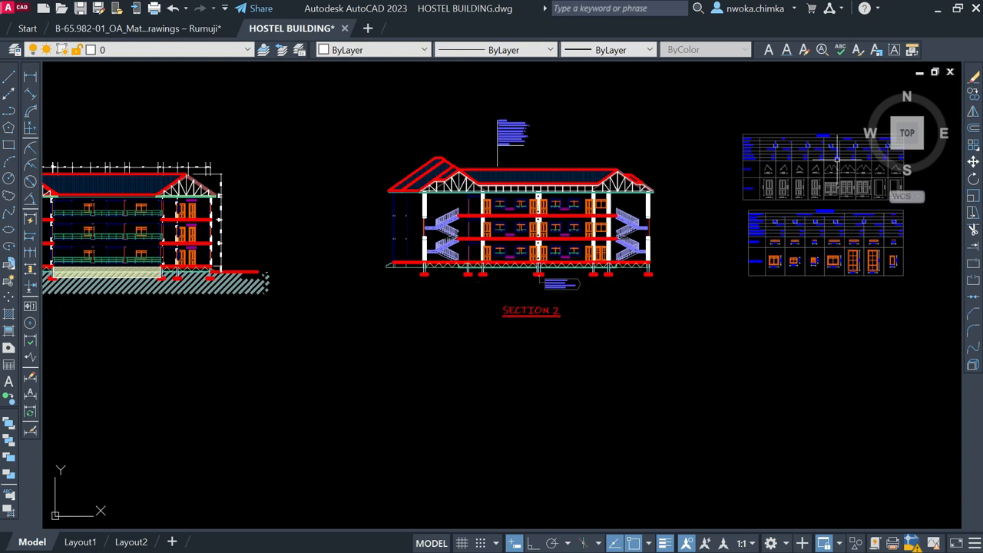
pyautogui.scroll(-2, 837, 311)
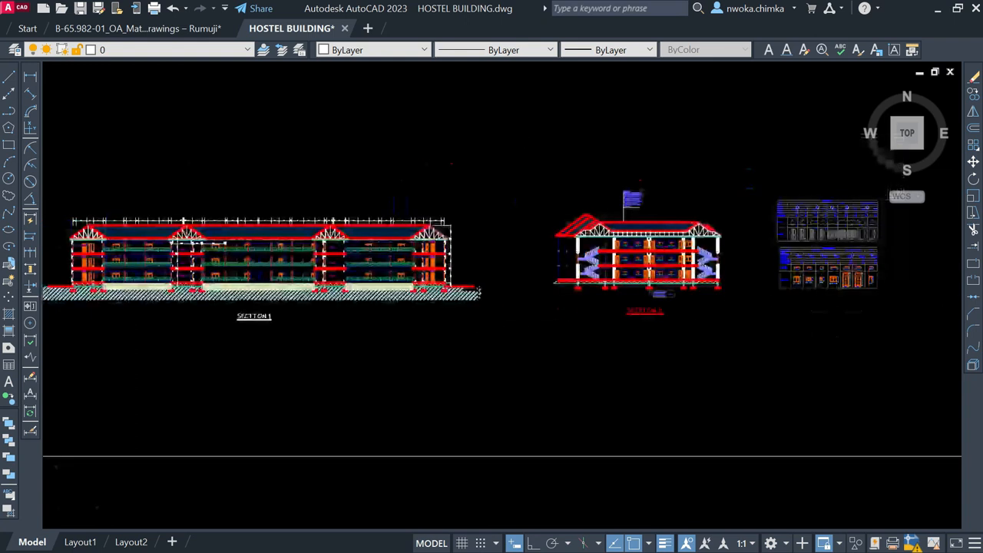
# - Copy the ground floor plan and the first and second floor plan, with their titles, to the empty area below the drawing frame
pyautogui.scroll(-2, 814, 307)
pyautogui.moveTo(480, 212); pyautogui.dragTo(836, 293, button='middle')
pyautogui.moveTo(399, 207); pyautogui.dragTo(733, 253, button='middle')
pyautogui.moveTo(412, 203); pyautogui.dragTo(584, 254, button='middle')
pyautogui.moveTo(293, 175); pyautogui.dragTo(450, 212, button='middle')
pyautogui.scroll(-2, 393, 166)
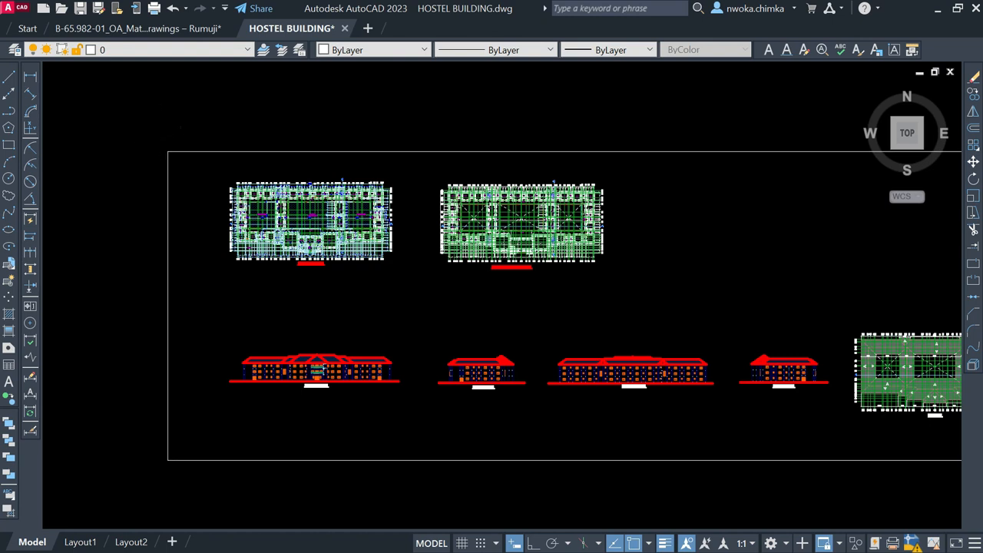
pyautogui.scroll(-1, 157, 125)
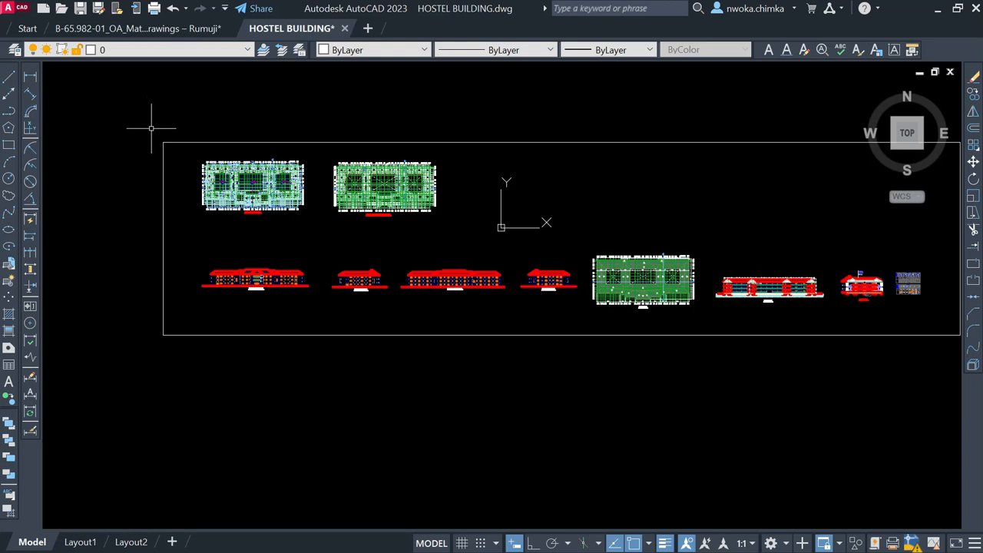
pyautogui.click(173, 107)
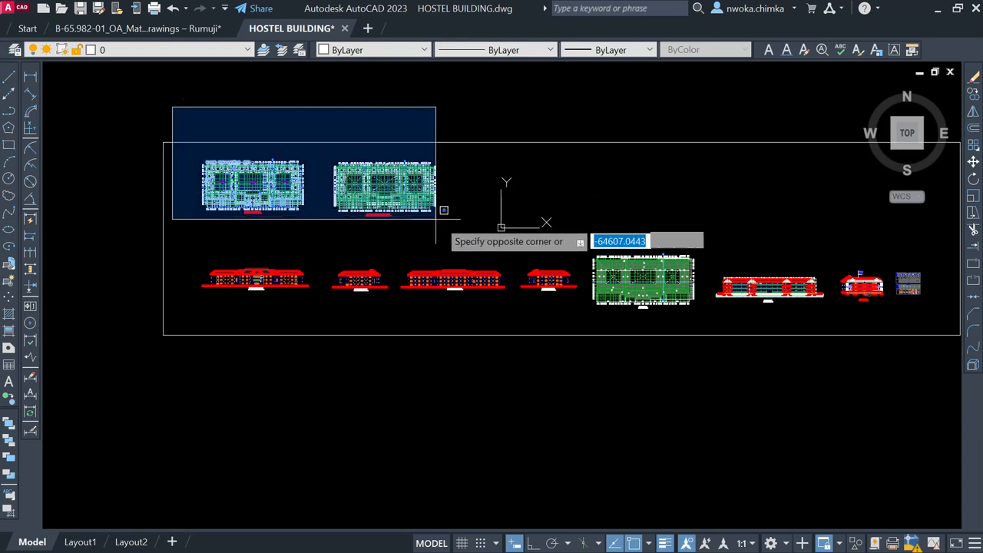
pyautogui.click(490, 238)
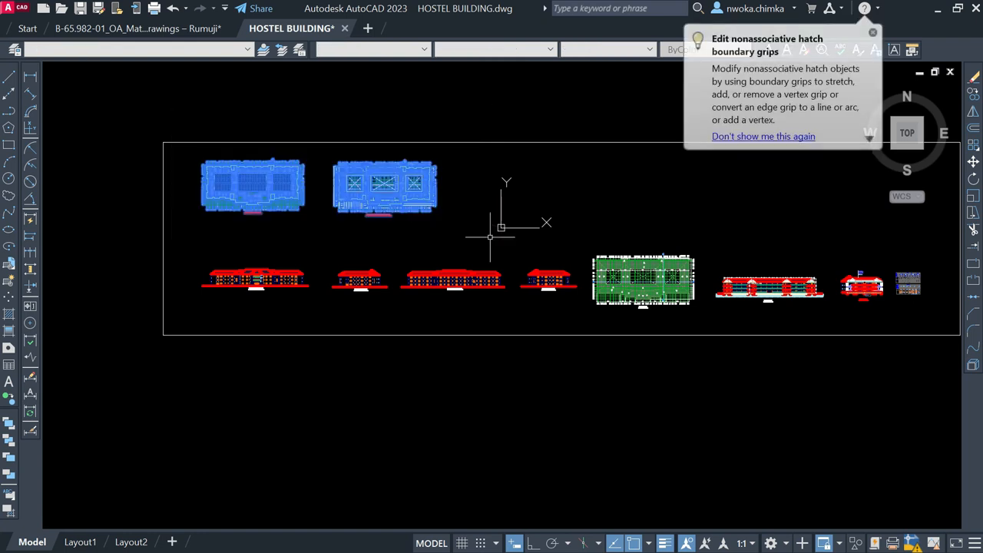
pyautogui.write('co')
pyautogui.press('Return')
pyautogui.click(436, 197)
pyautogui.scroll(-3, 442, 147)
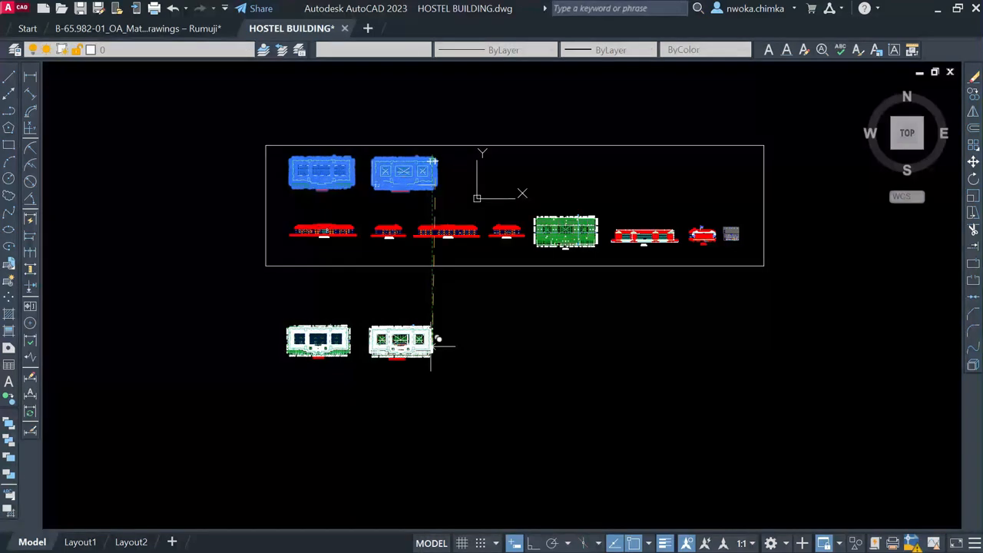
pyautogui.click(433, 339)
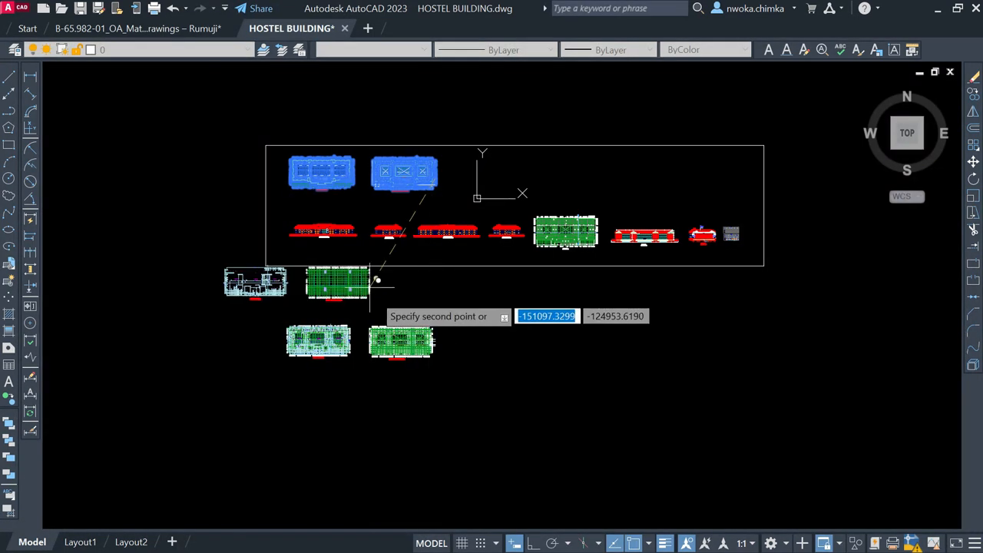
pyautogui.press('Escape')
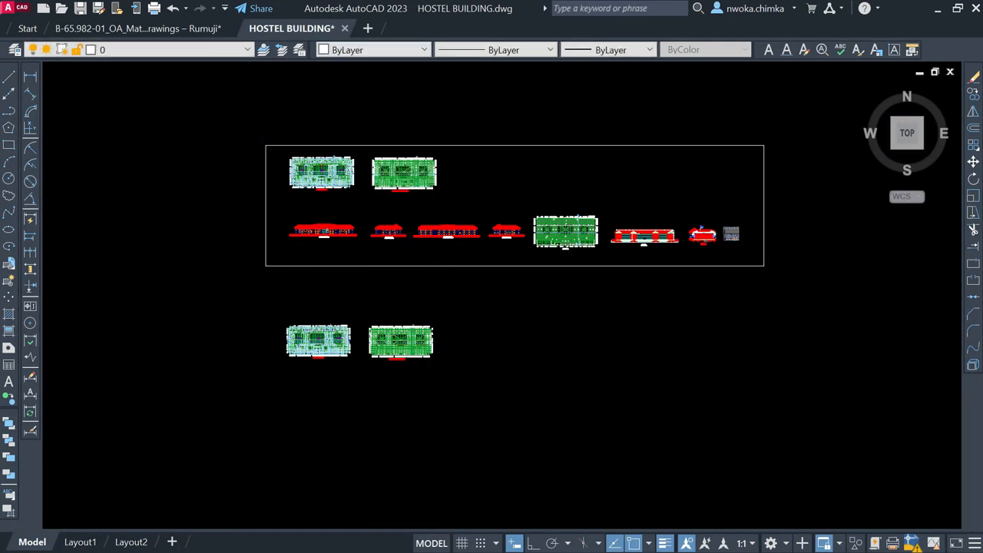
# - Examine the copied ground floor plan's overall length and width dimensions and the gap between the double walls beside the upper staircase
pyautogui.scroll(2, 344, 327)
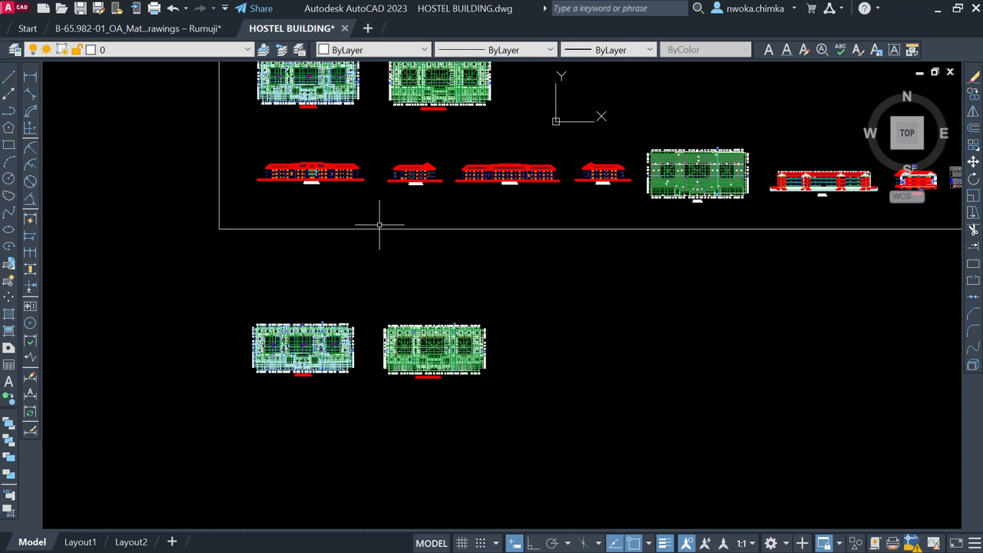
pyautogui.scroll(4, 272, 354)
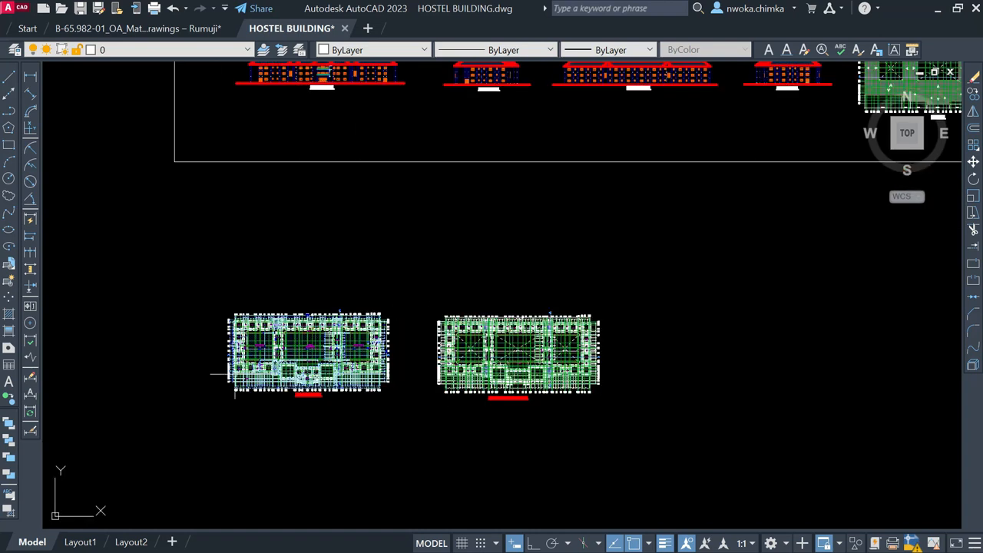
pyautogui.scroll(2, 293, 360)
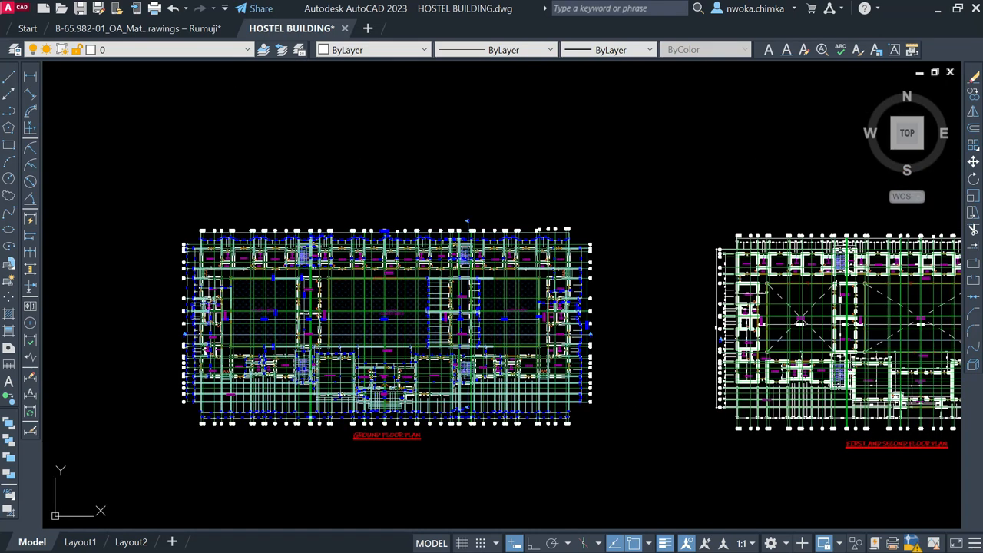
pyautogui.scroll(8, 349, 222)
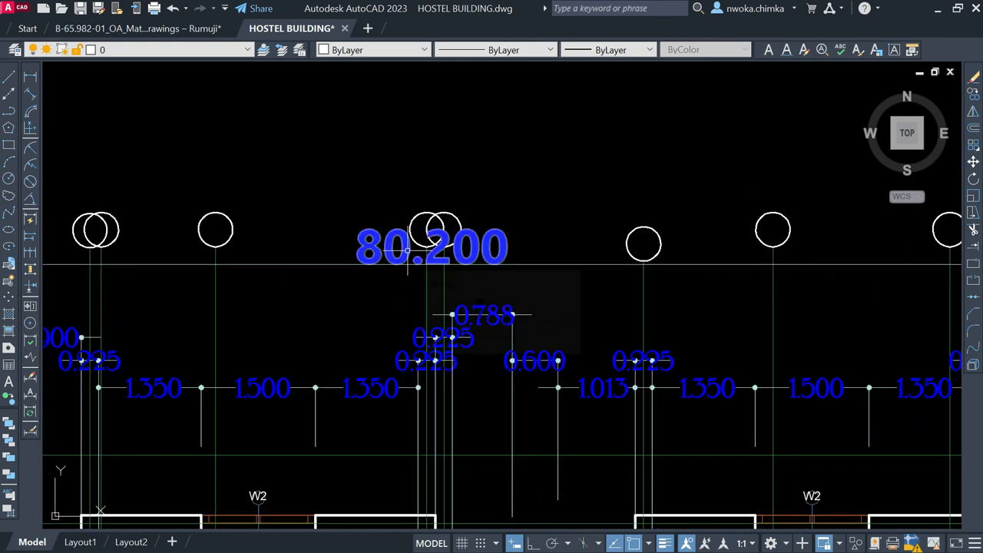
pyautogui.scroll(-10, 527, 164)
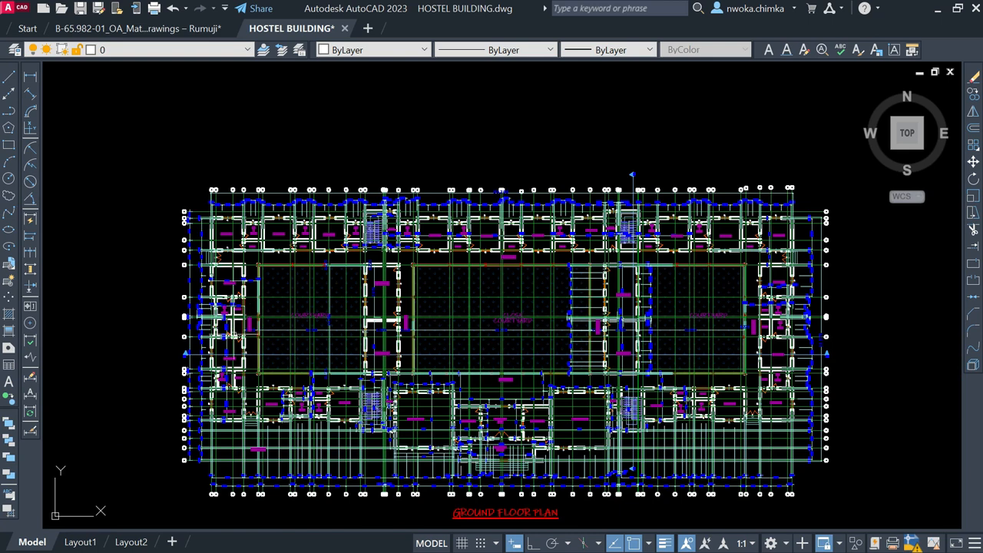
pyautogui.scroll(6, 246, 346)
pyautogui.scroll(-2, 186, 264)
pyautogui.scroll(-5, 187, 264)
pyautogui.scroll(5, 813, 262)
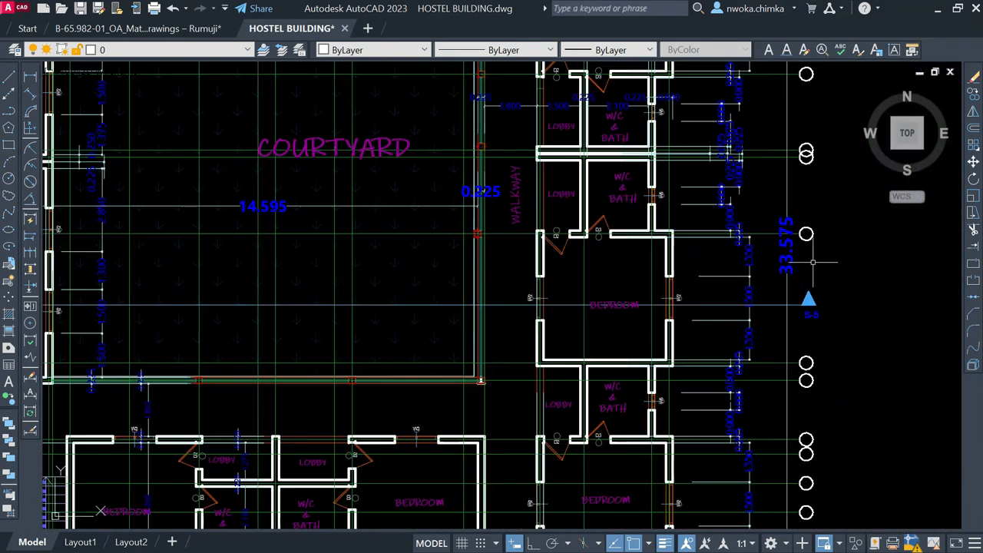
pyautogui.scroll(4, 813, 262)
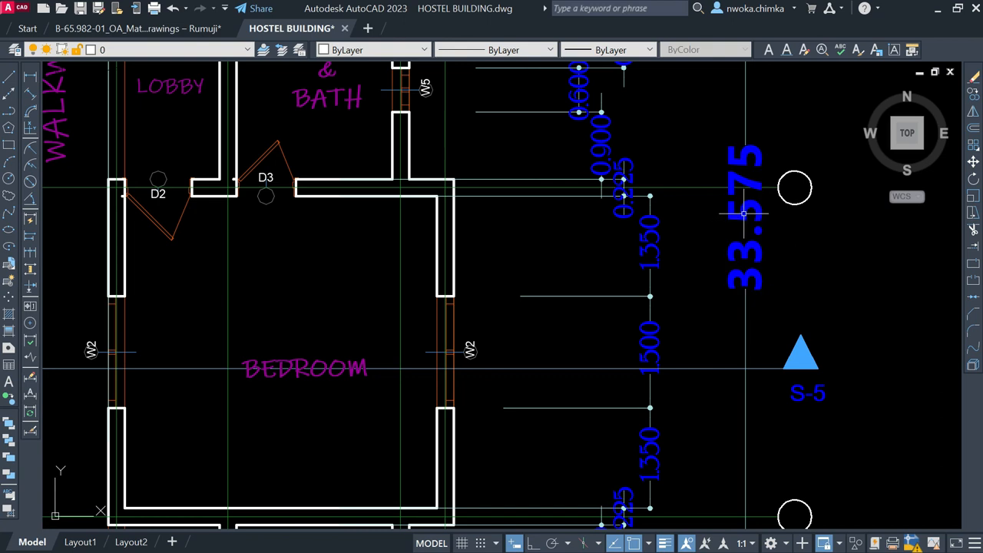
pyautogui.scroll(-6, 684, 207)
pyautogui.scroll(-3, 684, 207)
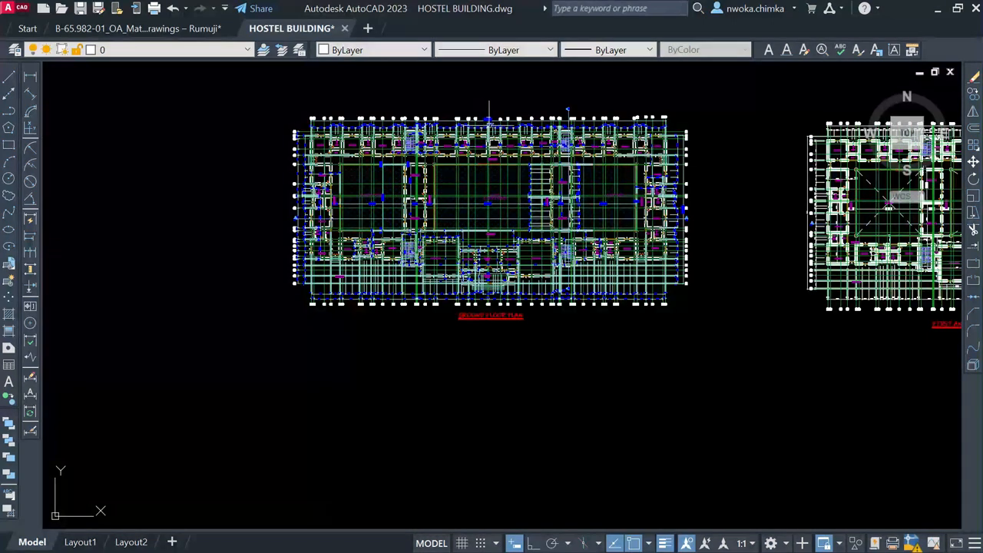
pyautogui.scroll(10, 538, 109)
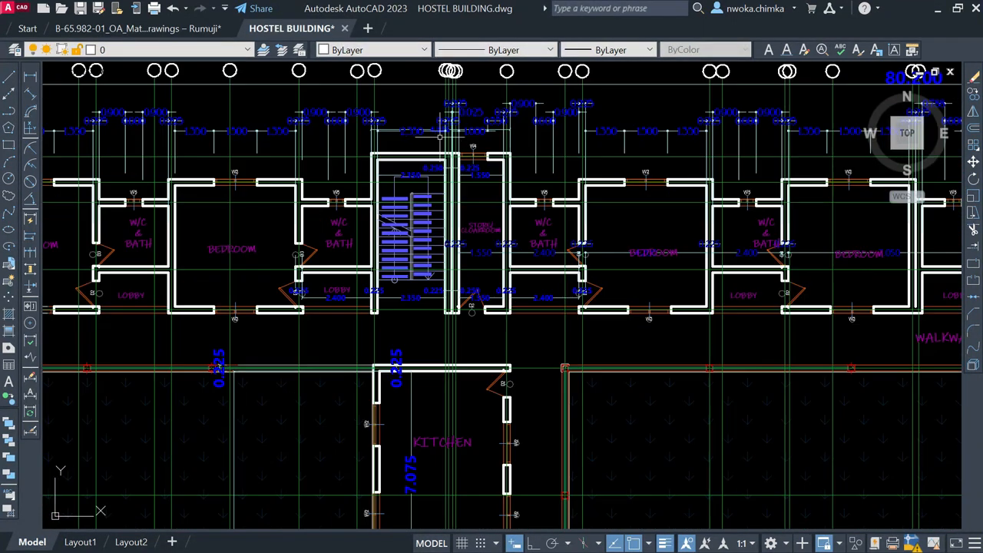
pyautogui.scroll(10, 464, 157)
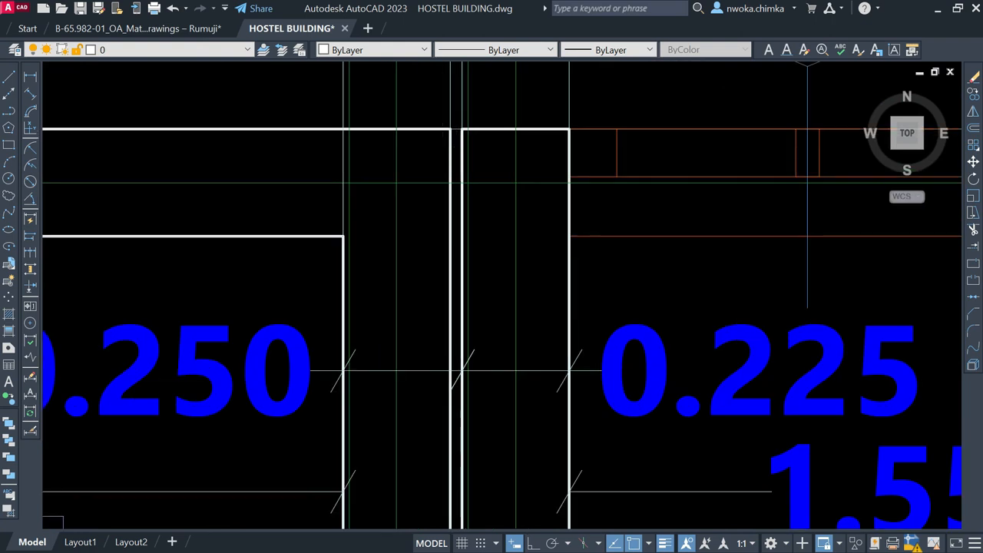
# - Examine the double walls and the rooms around both upper staircases on the copied ground floor plan
pyautogui.scroll(-5, 454, 148)
pyautogui.scroll(2, 454, 149)
pyautogui.scroll(1, 454, 148)
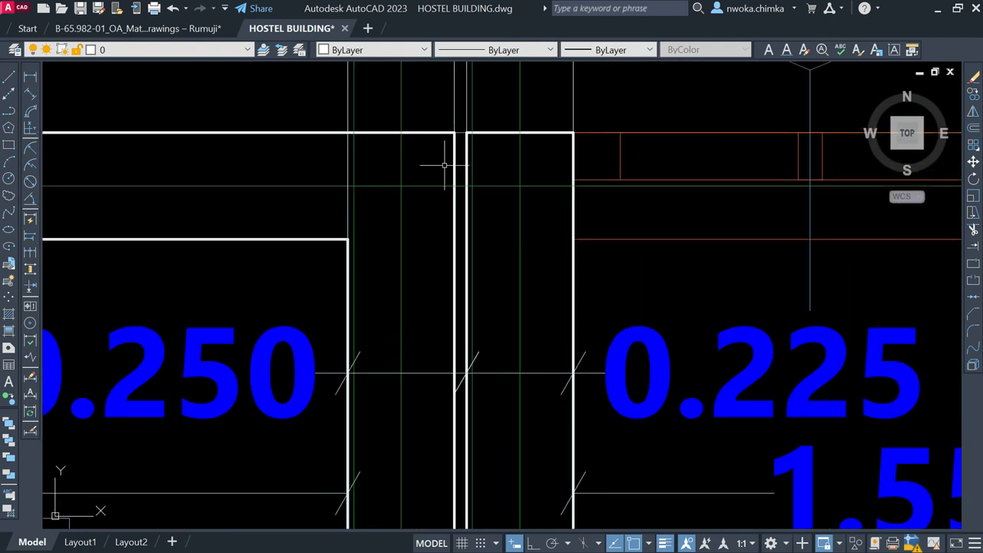
pyautogui.scroll(-2, 444, 165)
pyautogui.scroll(-8, 445, 166)
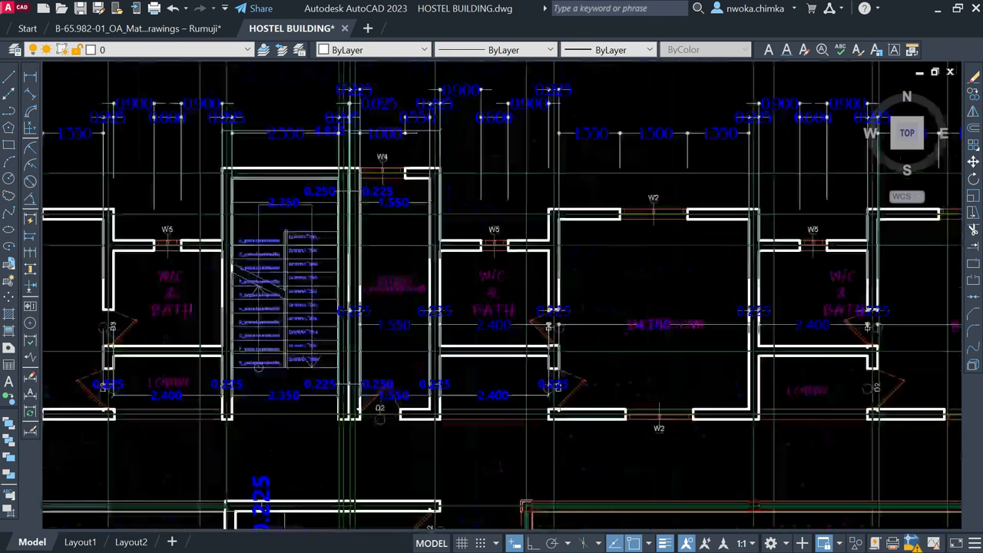
pyautogui.scroll(-5, 455, 137)
pyautogui.scroll(4, 455, 137)
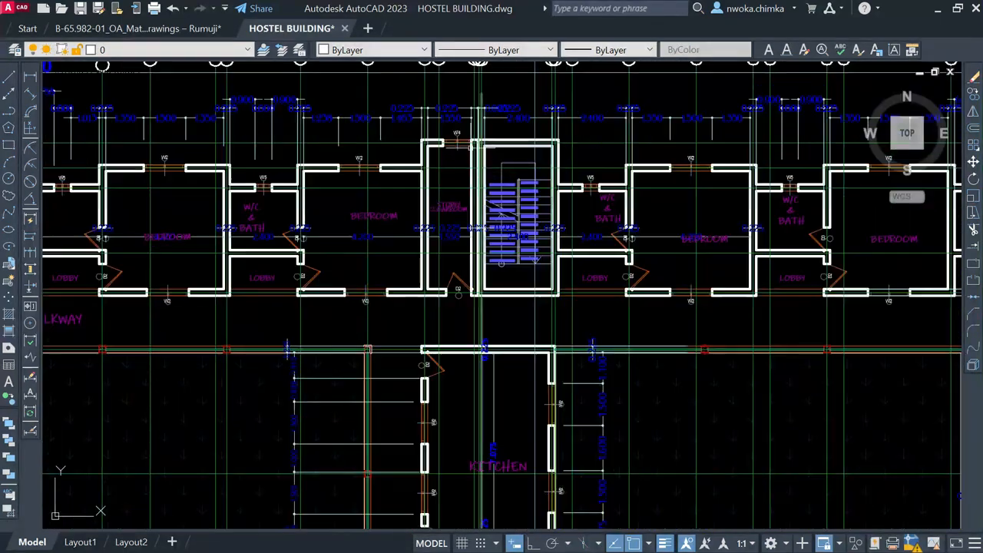
pyautogui.scroll(4, 449, 146)
# - Compare the two copied floor plans with the original drawings inside the frame
pyautogui.scroll(-7, 461, 152)
pyautogui.scroll(-3, 474, 157)
pyautogui.scroll(-4, 461, 165)
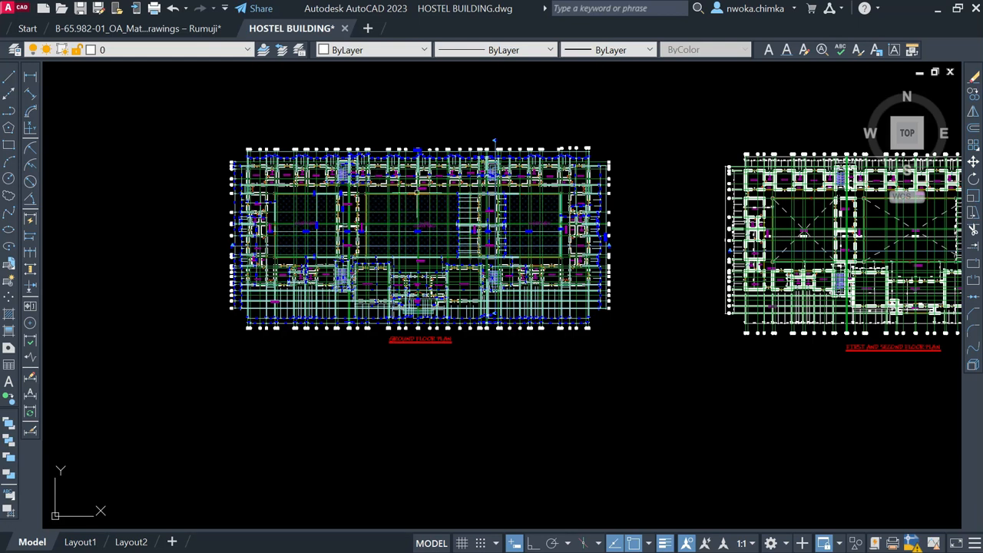
pyautogui.scroll(-2, 380, 204)
pyautogui.scroll(2, 389, 202)
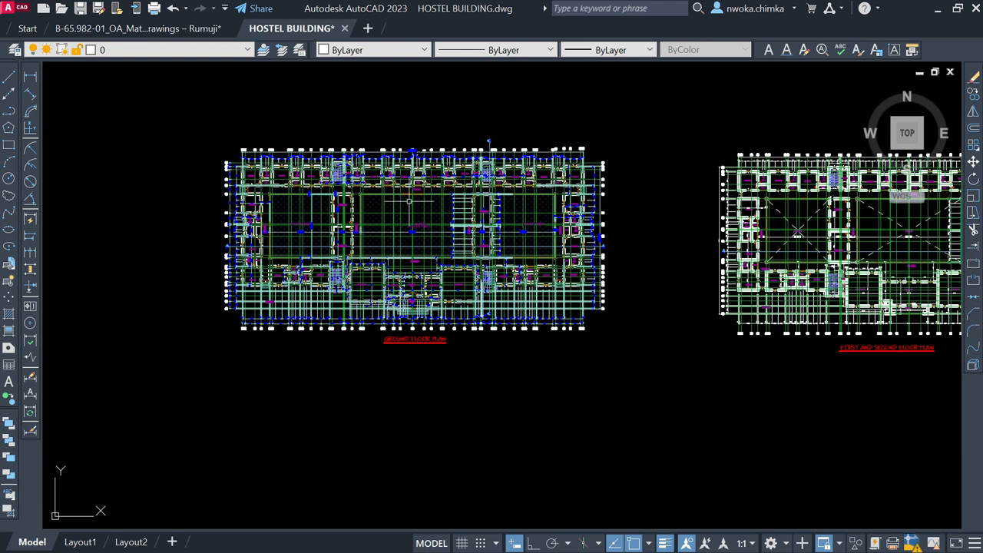
pyautogui.scroll(-2, 375, 206)
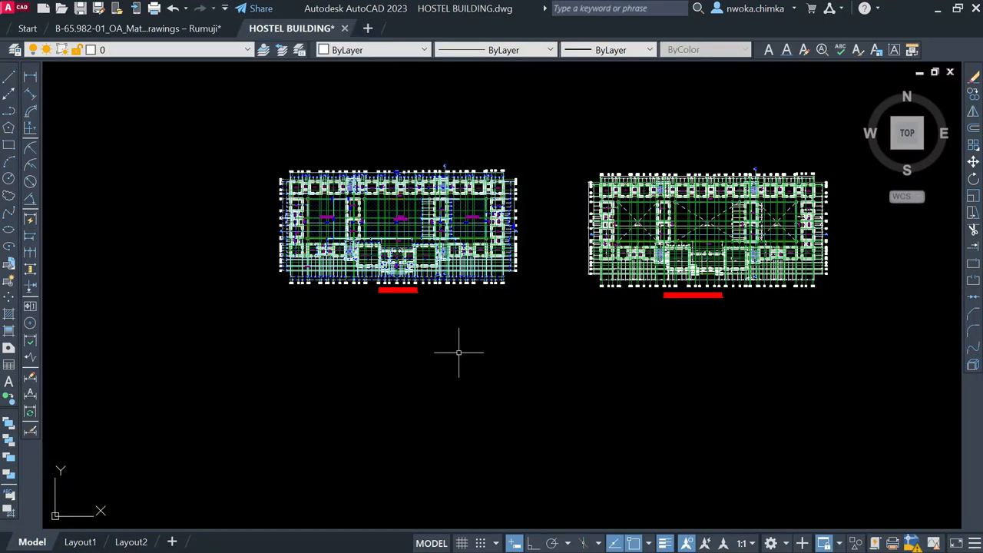
pyautogui.scroll(-2, 406, 234)
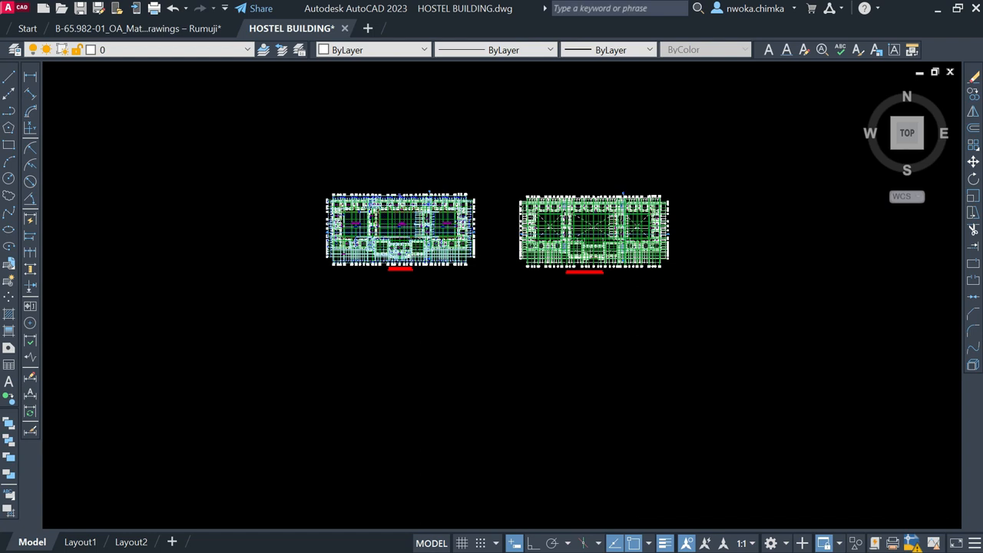
pyautogui.scroll(-2, 491, 254)
pyautogui.moveTo(465, 177); pyautogui.dragTo(395, 287, button='middle')
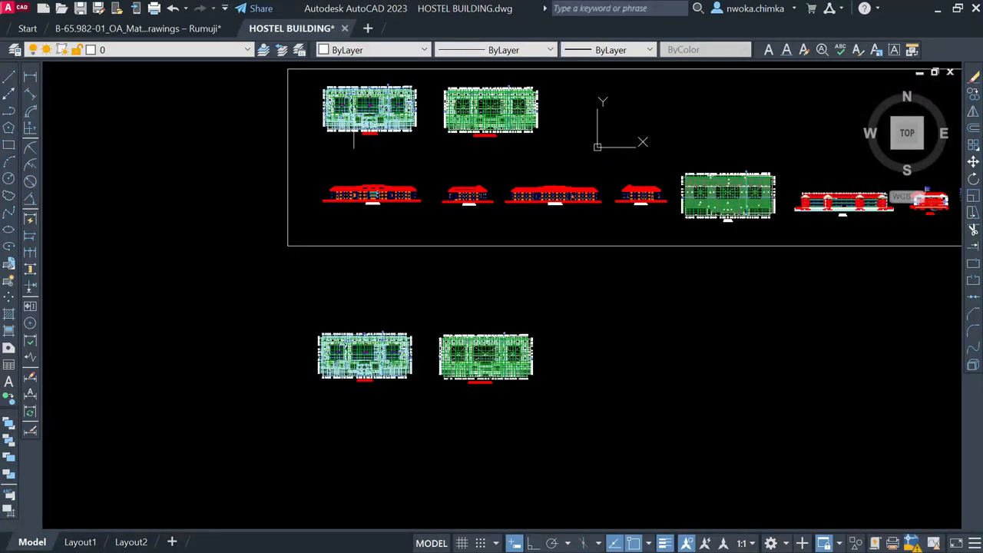
pyautogui.scroll(2, 345, 71)
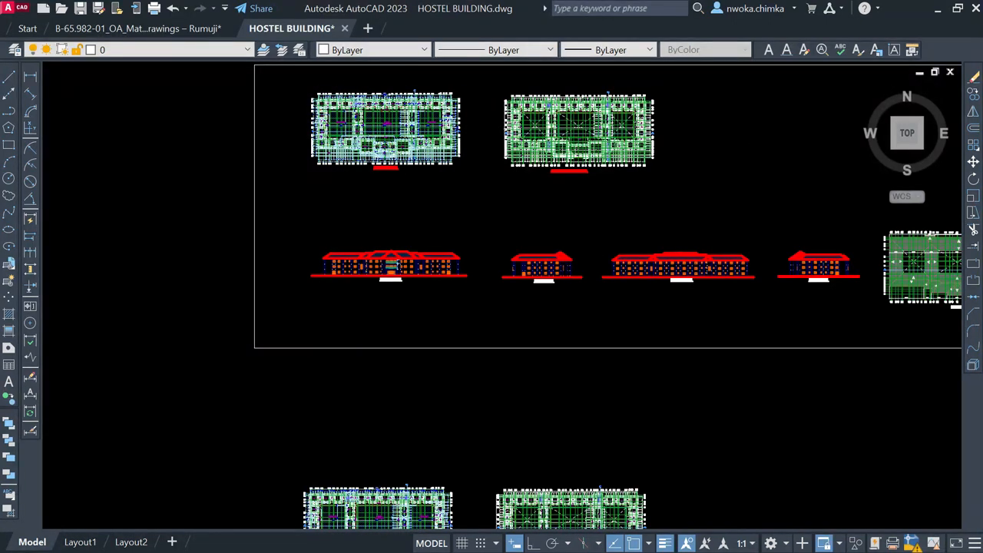
pyautogui.scroll(-2, 406, 152)
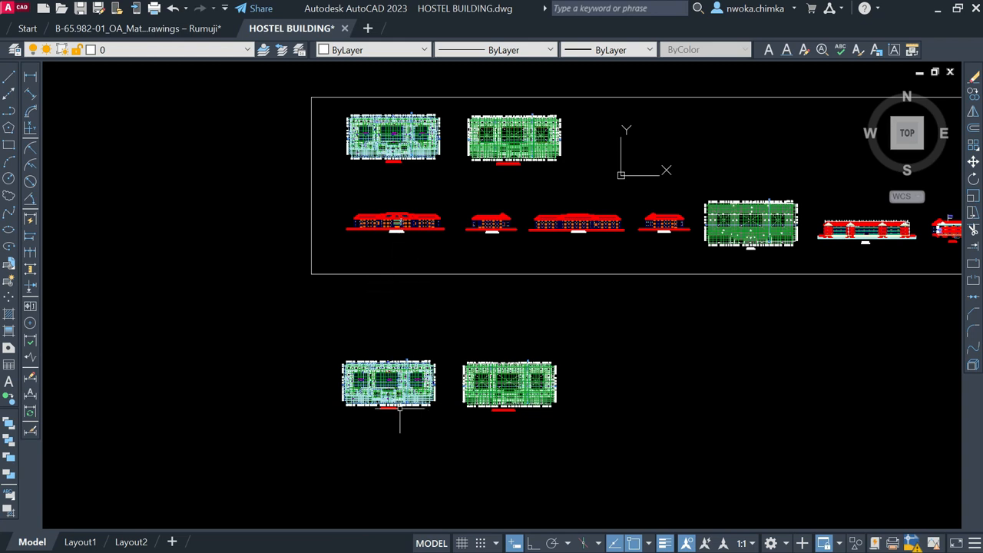
pyautogui.scroll(2, 390, 412)
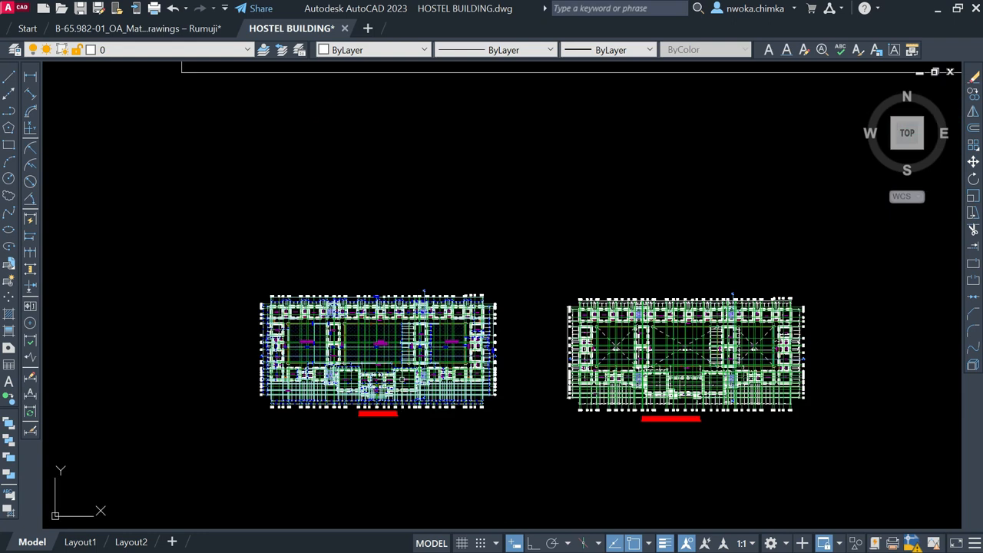
# - Examine the grid lines, dimensions, rooms and courtyards across the copied ground floor plan
pyautogui.scroll(4, 363, 295)
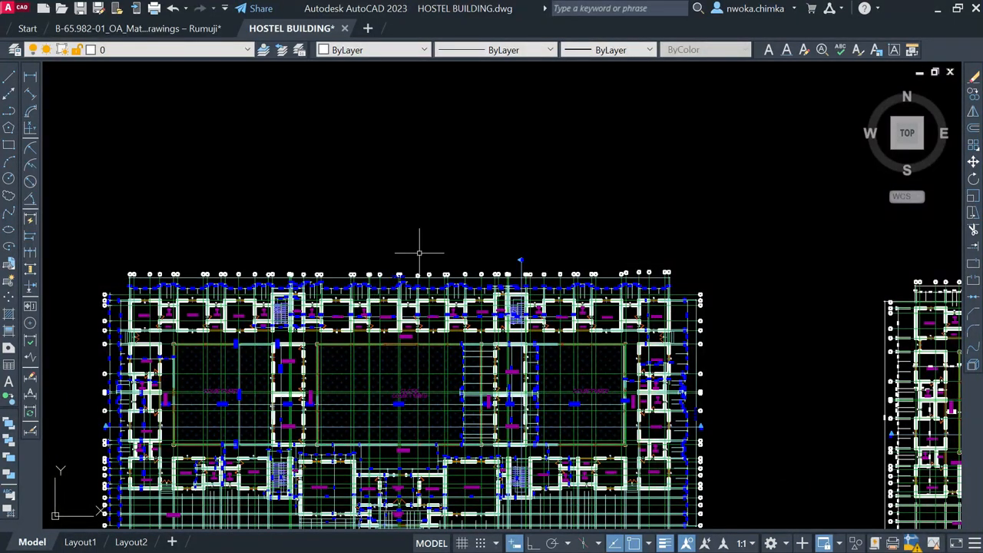
pyautogui.scroll(2, 264, 284)
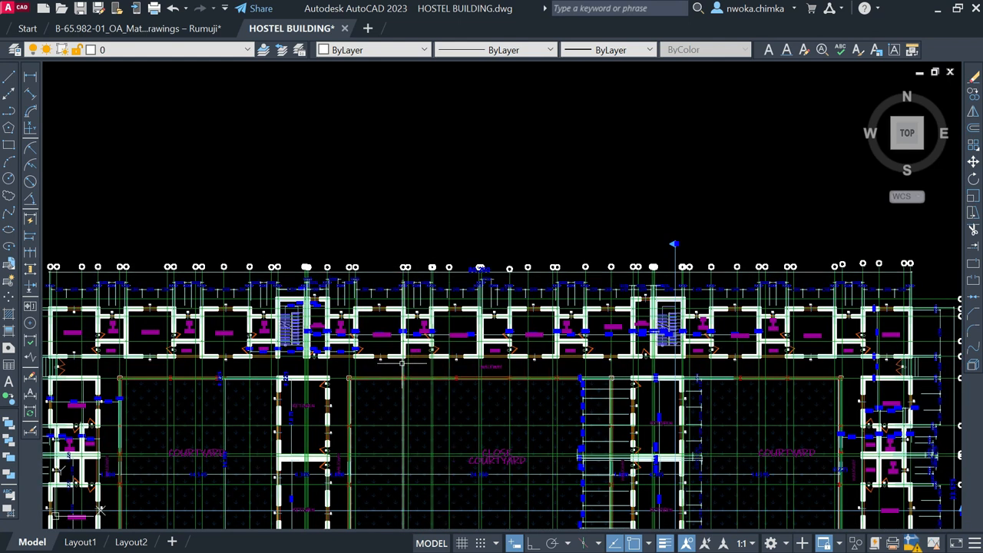
pyautogui.scroll(2, 403, 359)
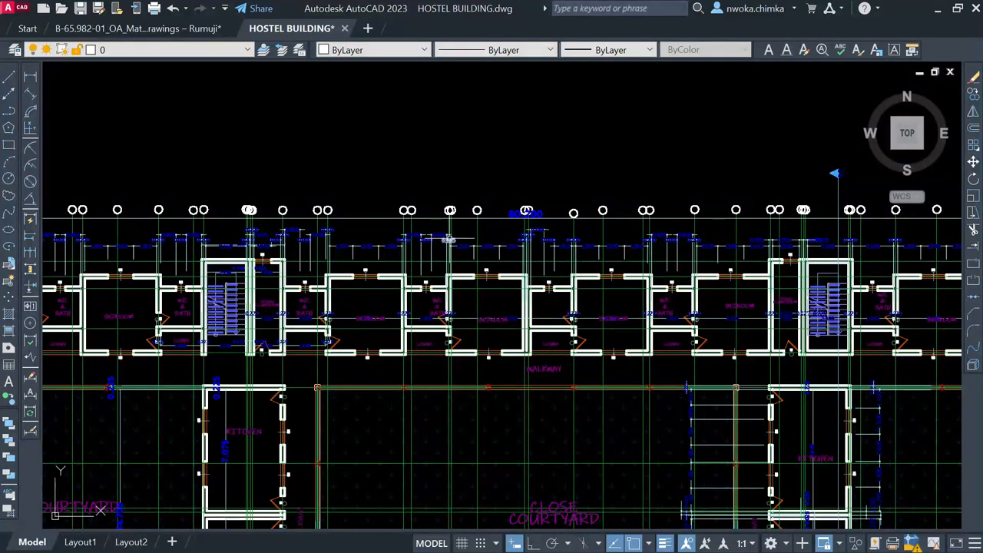
pyautogui.scroll(-2, 434, 219)
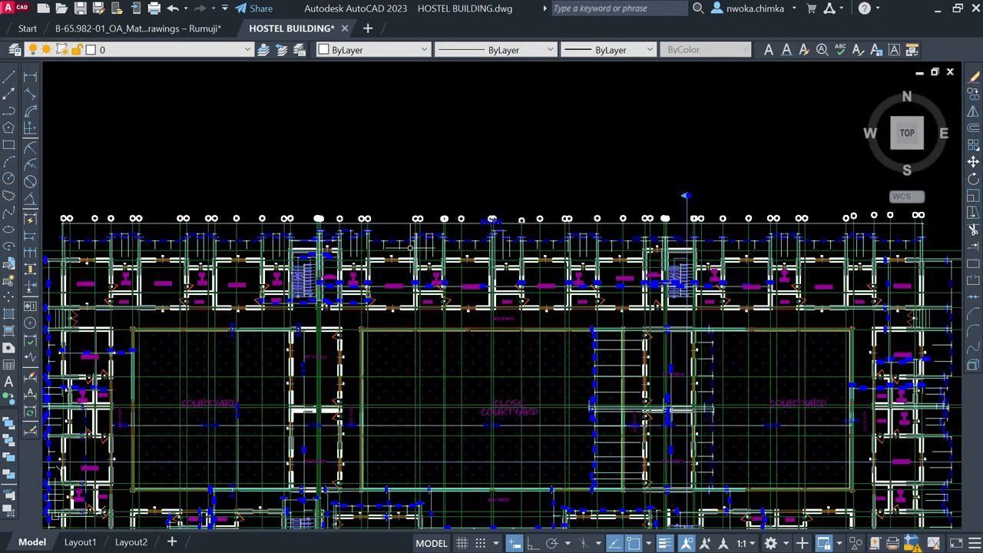
pyautogui.scroll(3, 422, 265)
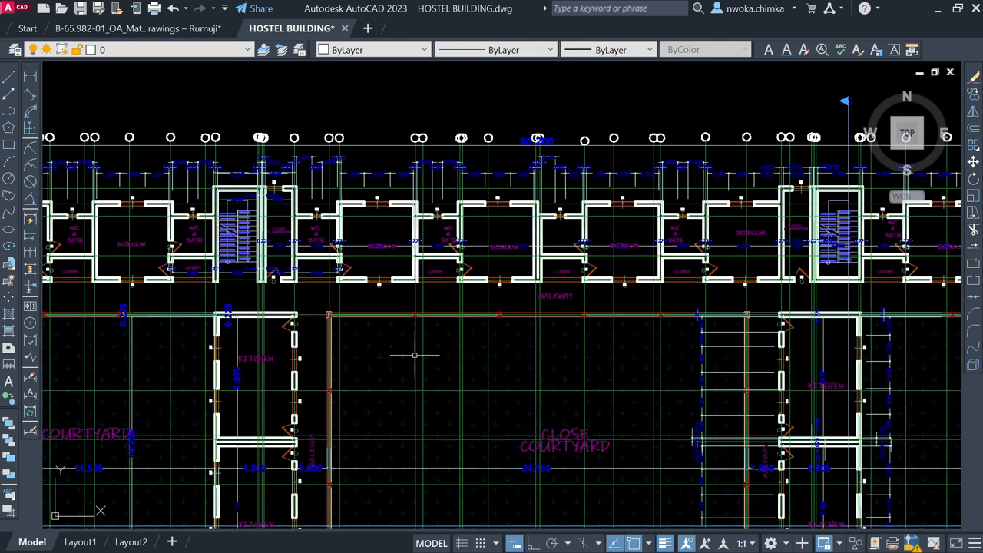
pyautogui.scroll(-1, 427, 307)
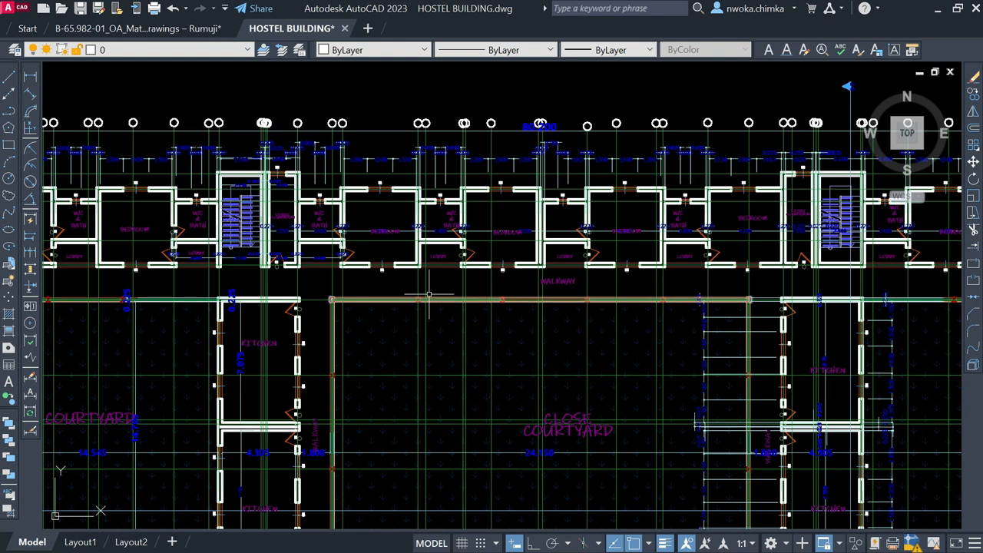
pyautogui.scroll(-2, 443, 270)
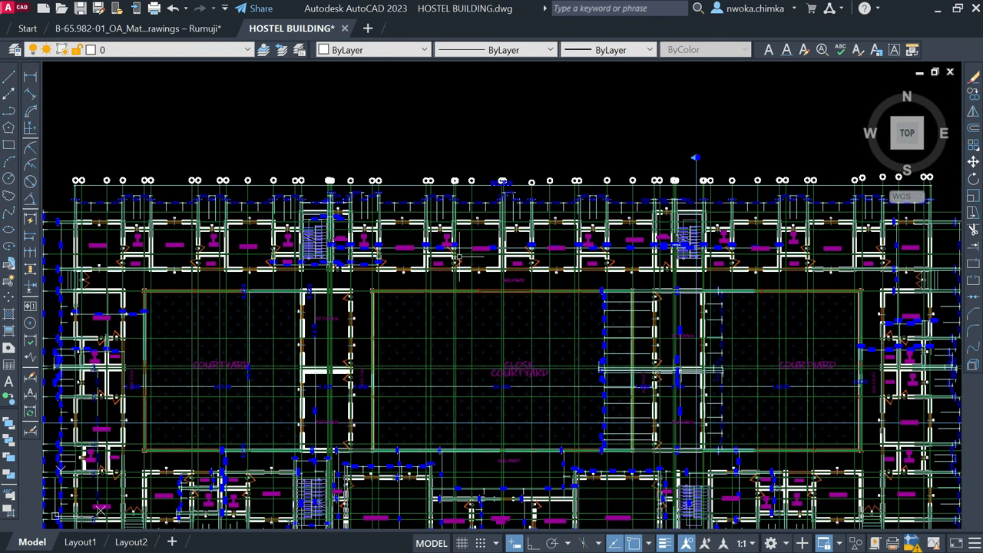
pyautogui.scroll(-2, 476, 240)
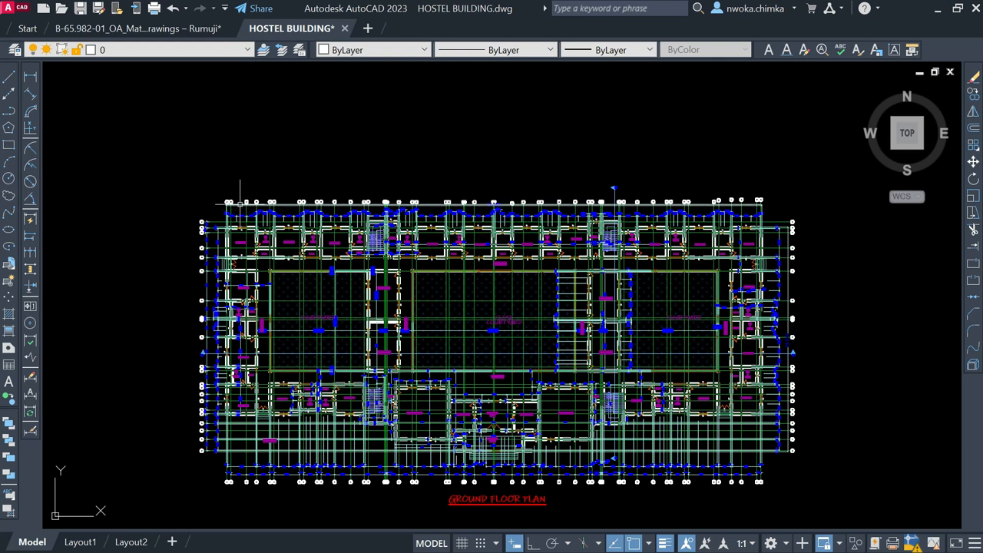
pyautogui.moveTo(393, 244)
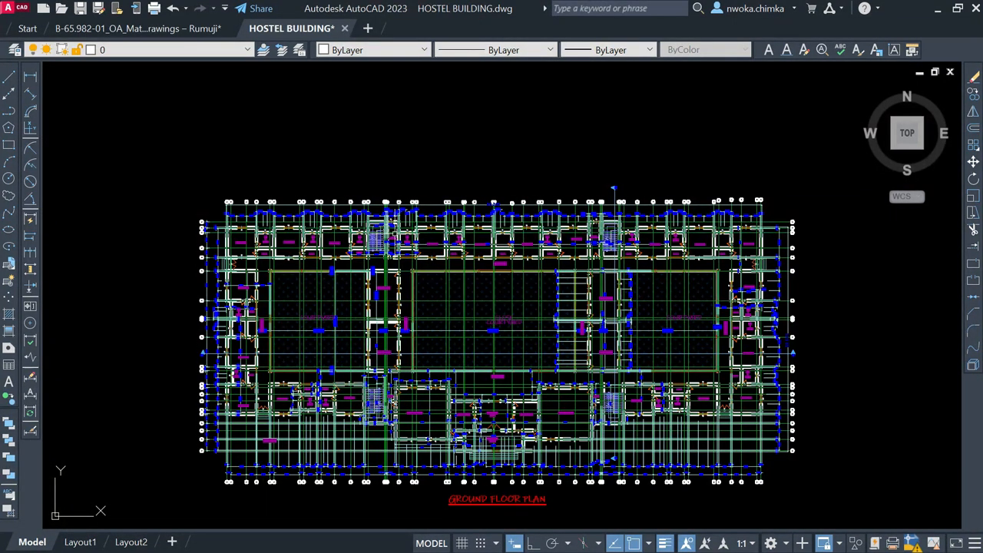
pyautogui.scroll(-2, 455, 228)
pyautogui.scroll(3, 564, 201)
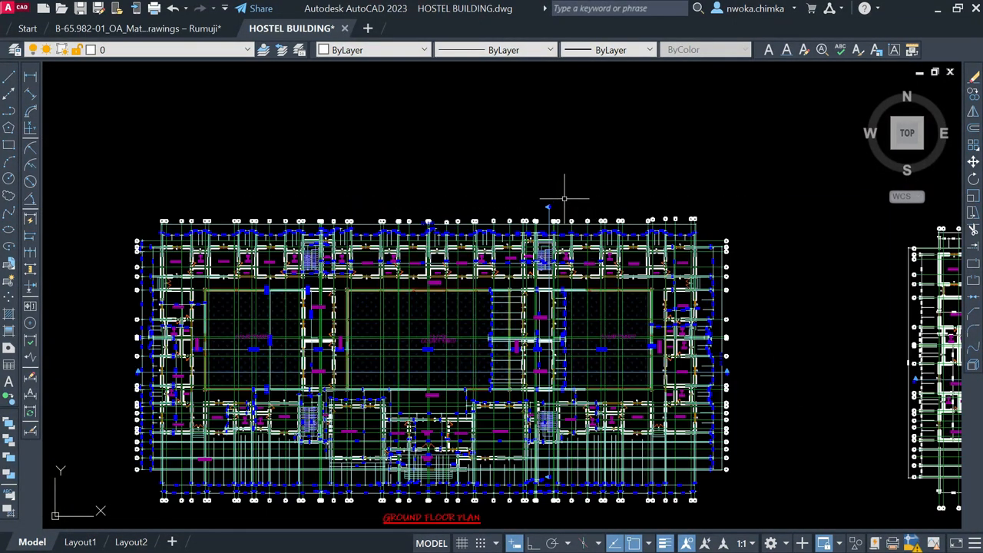
pyautogui.scroll(-2, 410, 317)
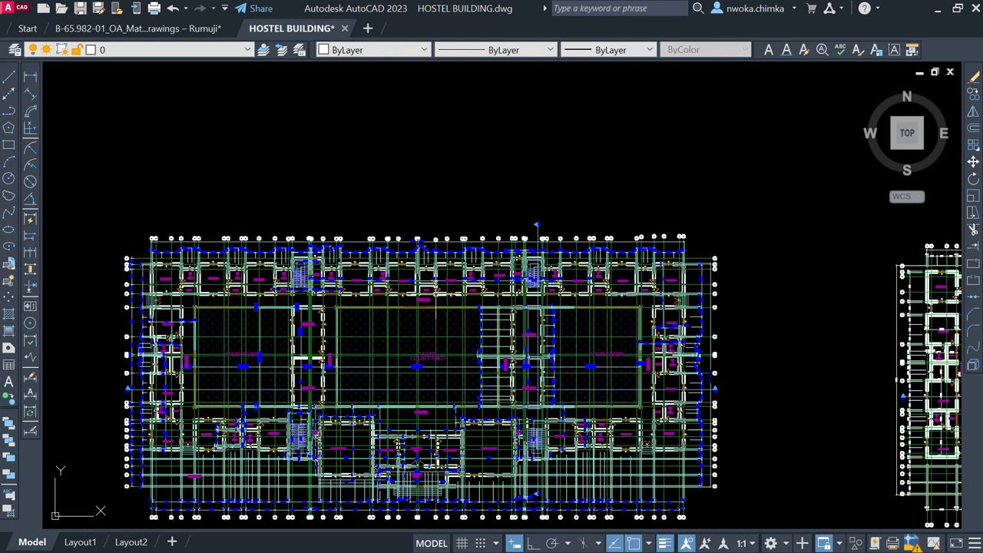
pyautogui.scroll(2, 410, 316)
pyautogui.moveTo(410, 316)
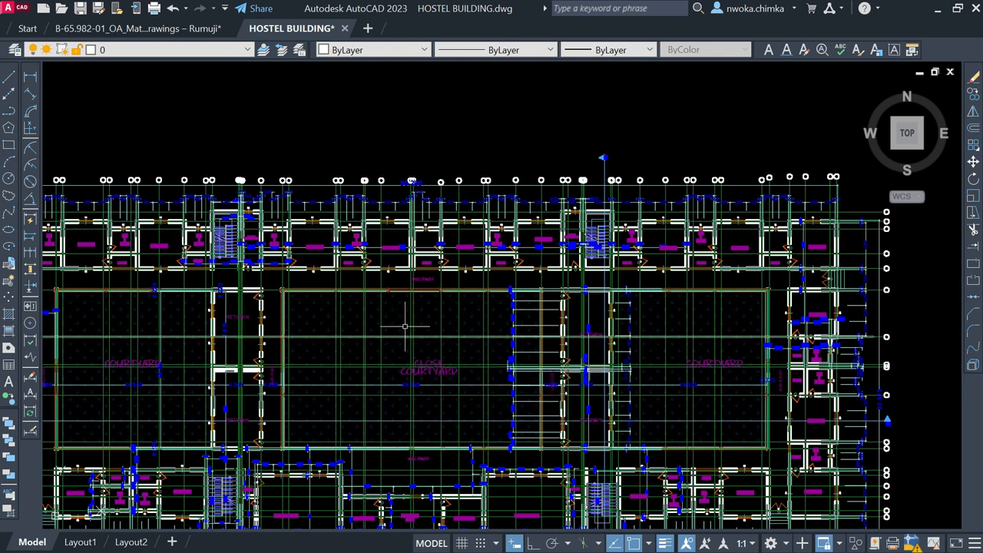
# - Erase all green grid lines on layer Structural - Shear_Pen_No_4 from the two copied floor plans, excluding the original drawings inside the frame
pyautogui.scroll(2, 410, 317)
pyautogui.click(410, 312)
pyautogui.scroll(-5, 341, 325)
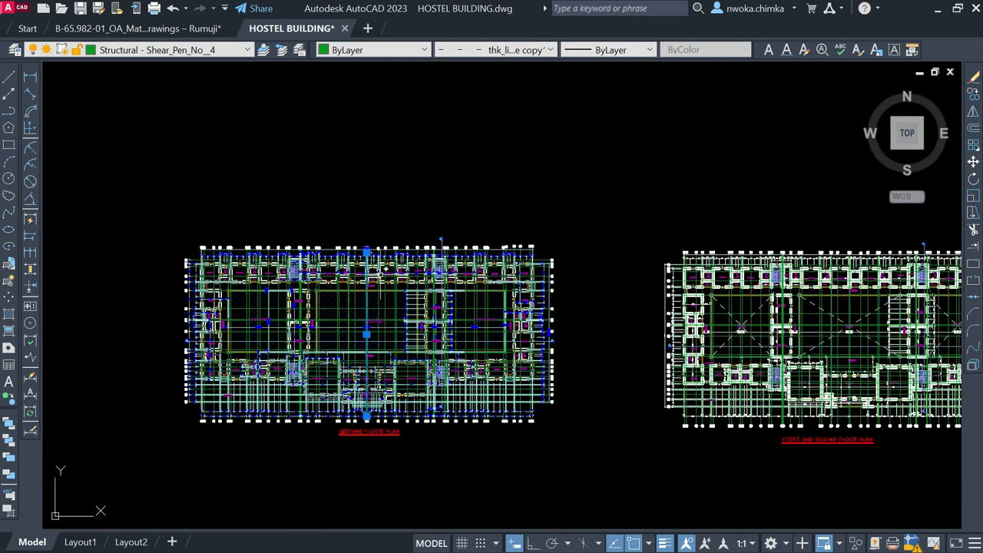
pyautogui.rightClick(403, 189)
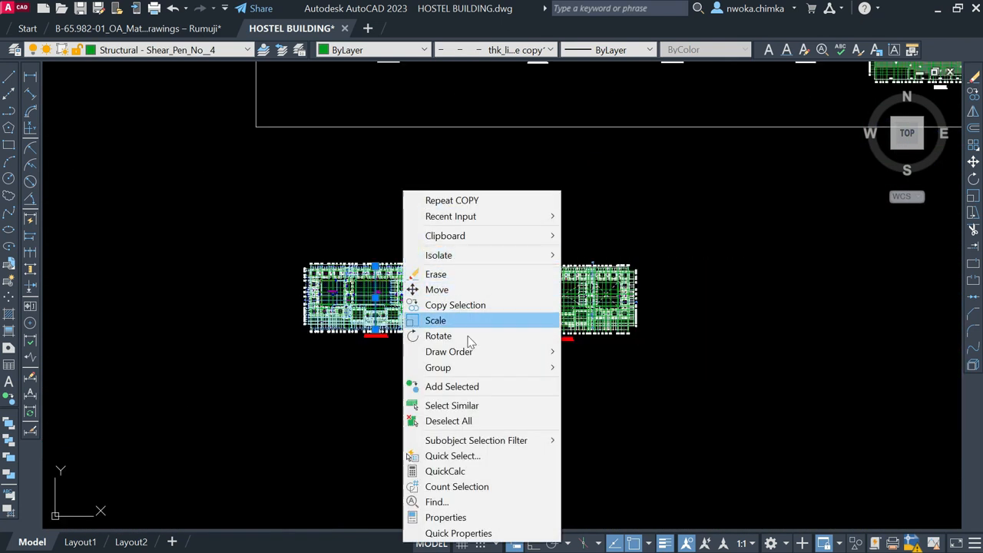
pyautogui.click(461, 406)
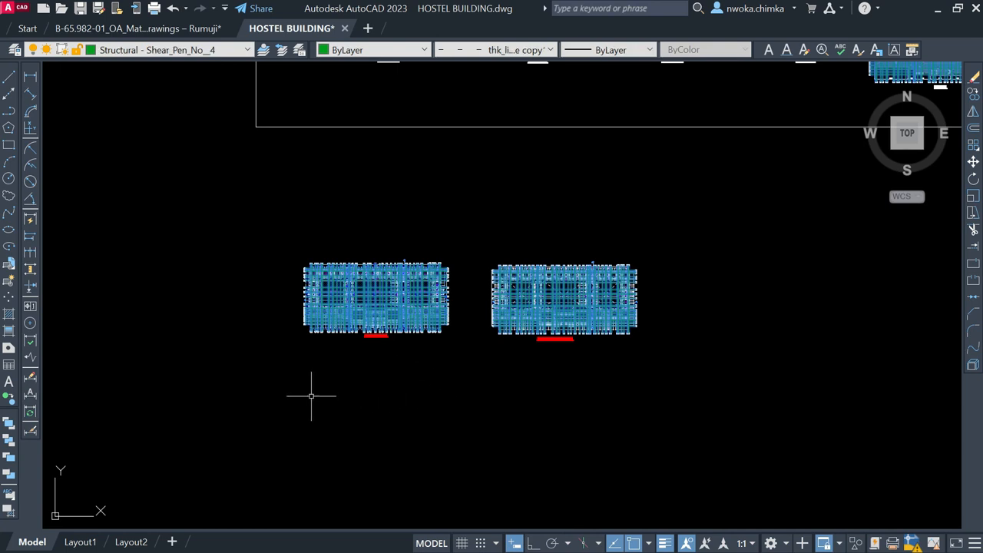
pyautogui.scroll(-2, 307, 395)
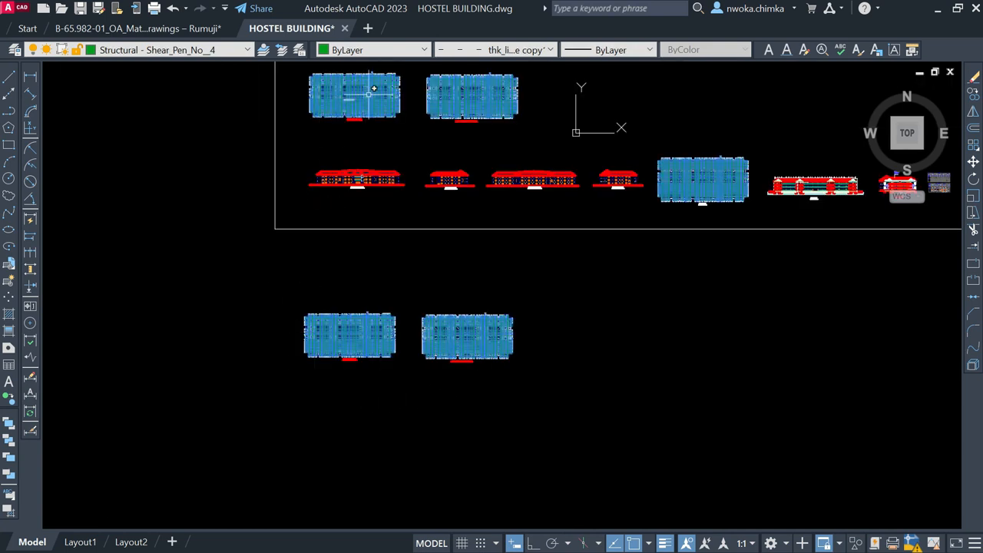
pyautogui.scroll(-2, 263, 125)
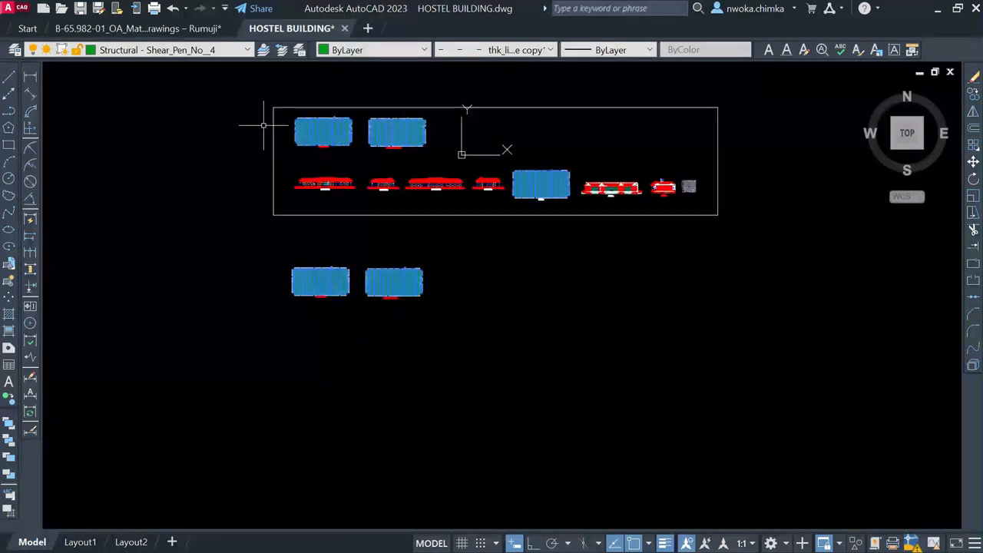
pyautogui.click(240, 71)
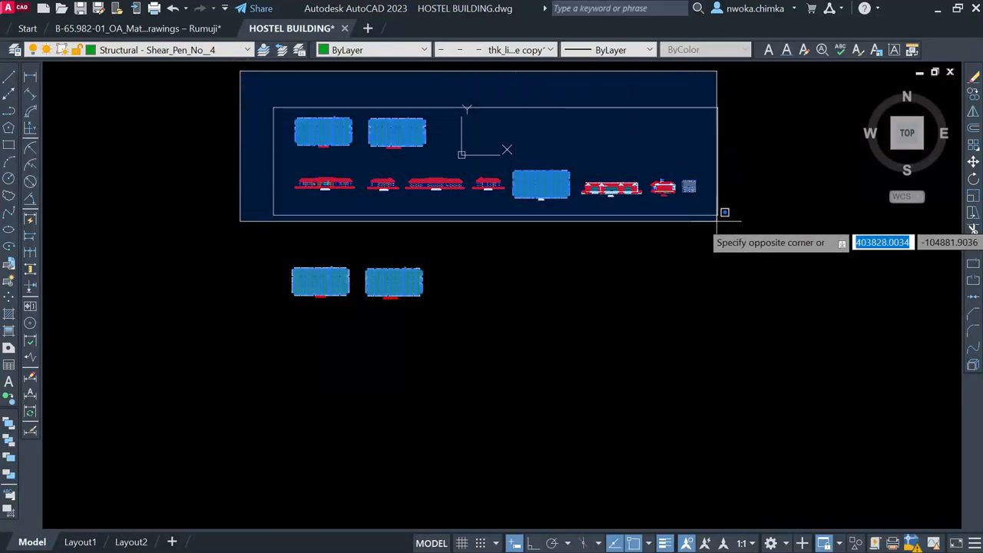
pyautogui.click(717, 221)
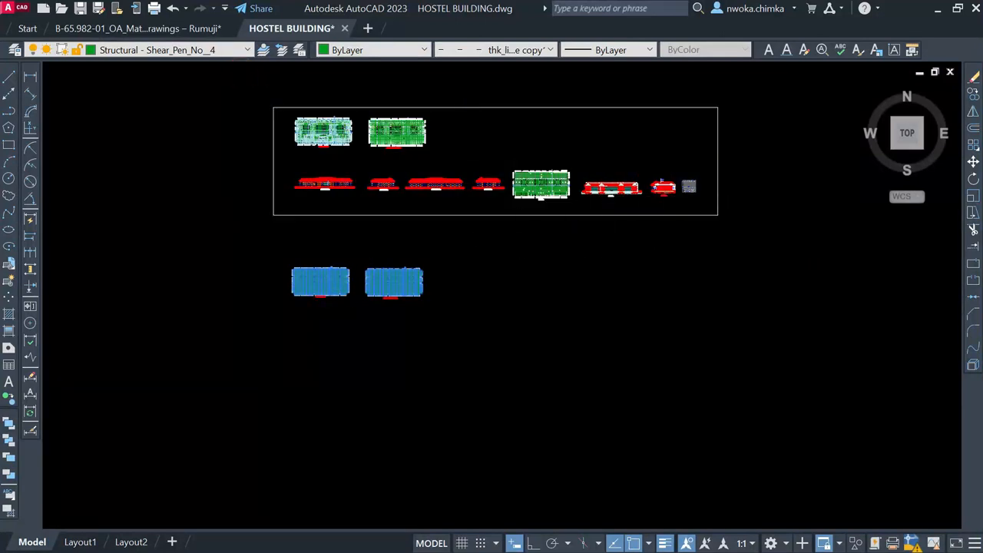
pyautogui.scroll(5, 311, 286)
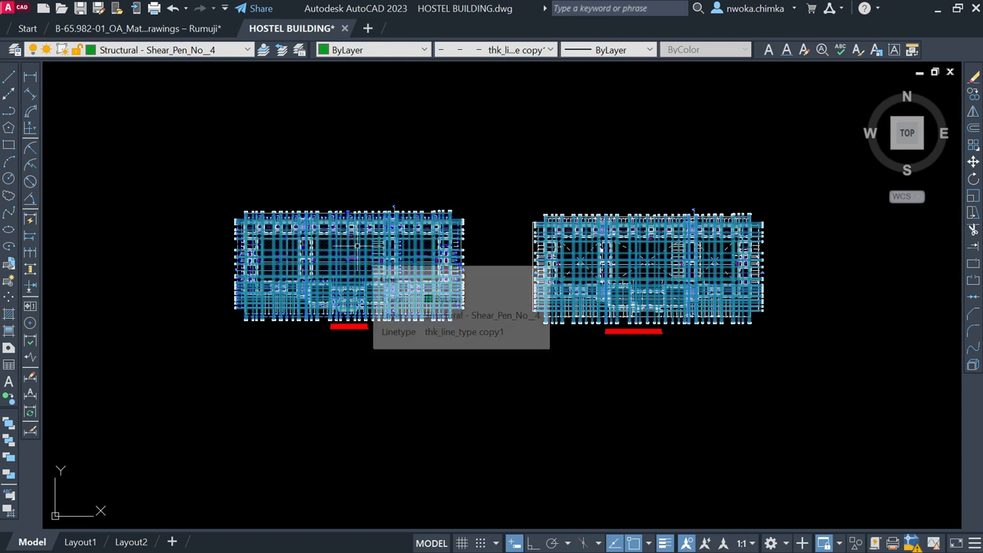
pyautogui.write('e')
pyautogui.press('Return')
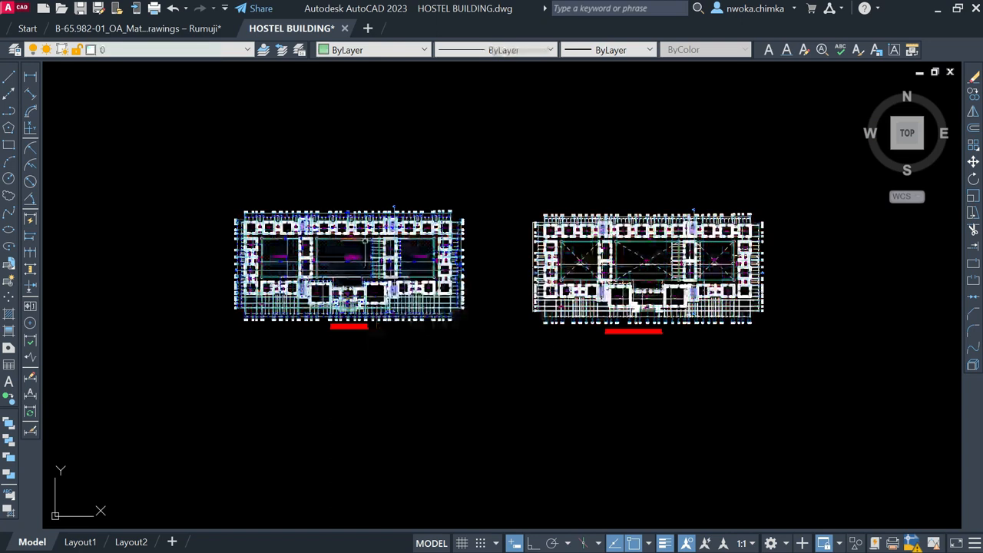
# - Erase all grid bubbles, dimensions and dimension lines similar to the sampled ones from both copied floor plans, excluding the originals inside the frame
pyautogui.scroll(6, 285, 208)
pyautogui.scroll(4, 352, 230)
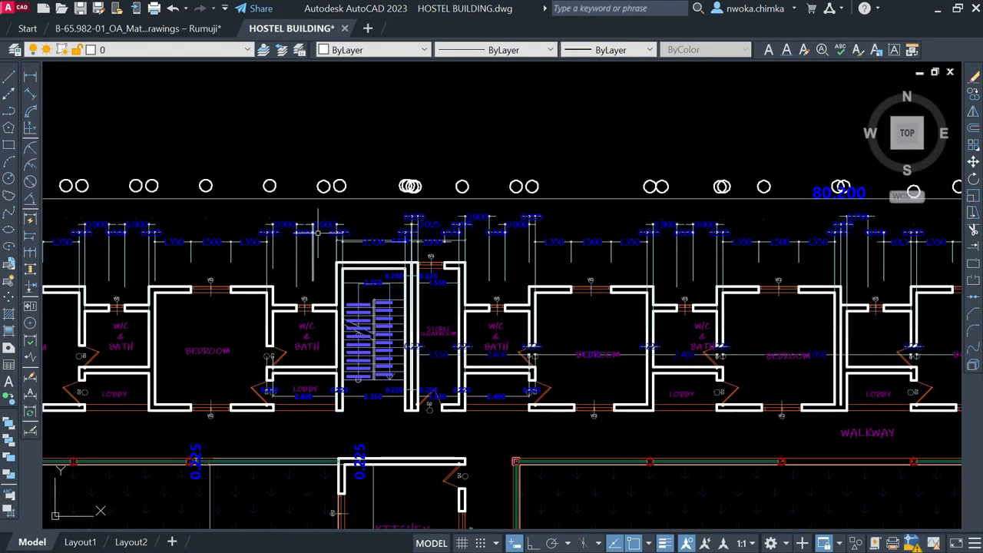
pyautogui.click(329, 211)
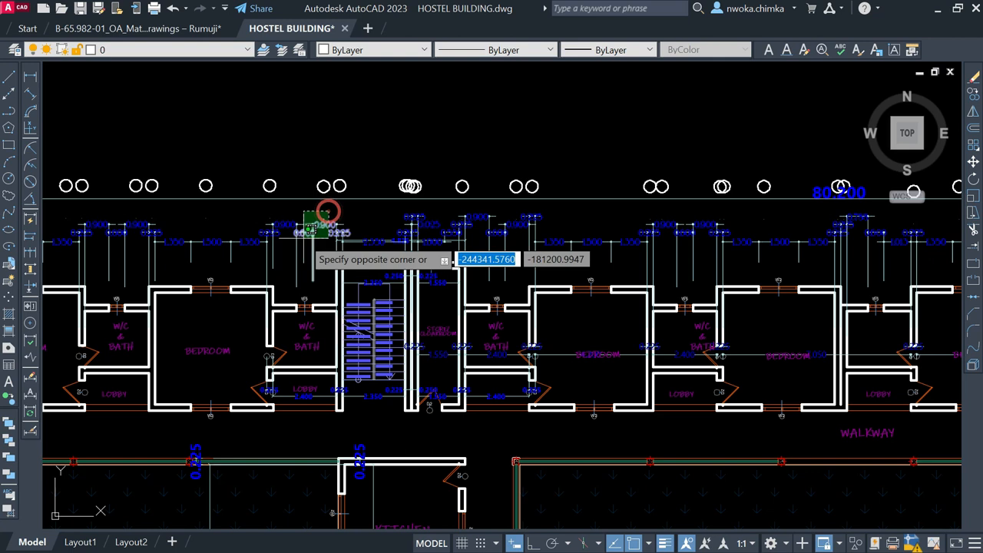
pyautogui.click(278, 262)
pyautogui.click(352, 163)
pyautogui.click(313, 200)
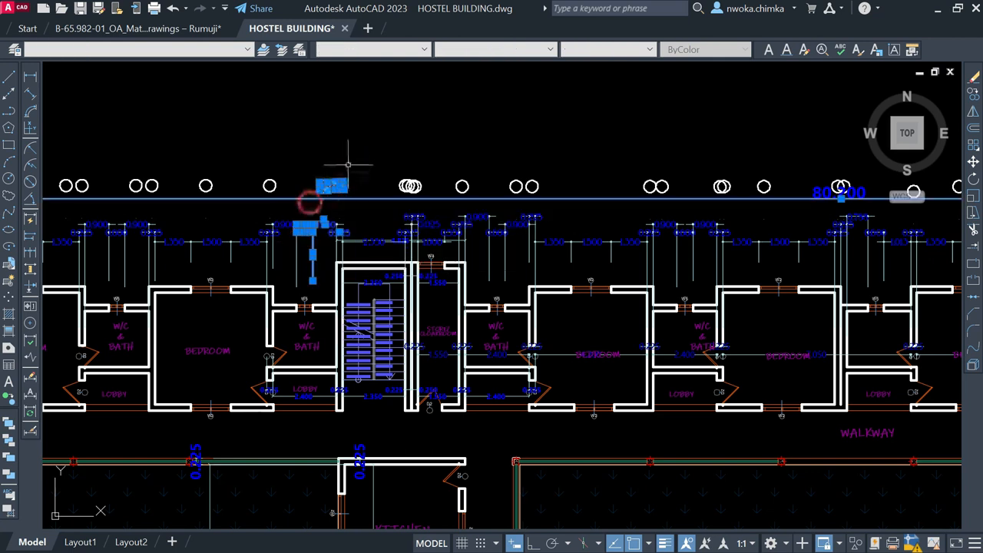
pyautogui.rightClick(355, 159)
pyautogui.click(404, 348)
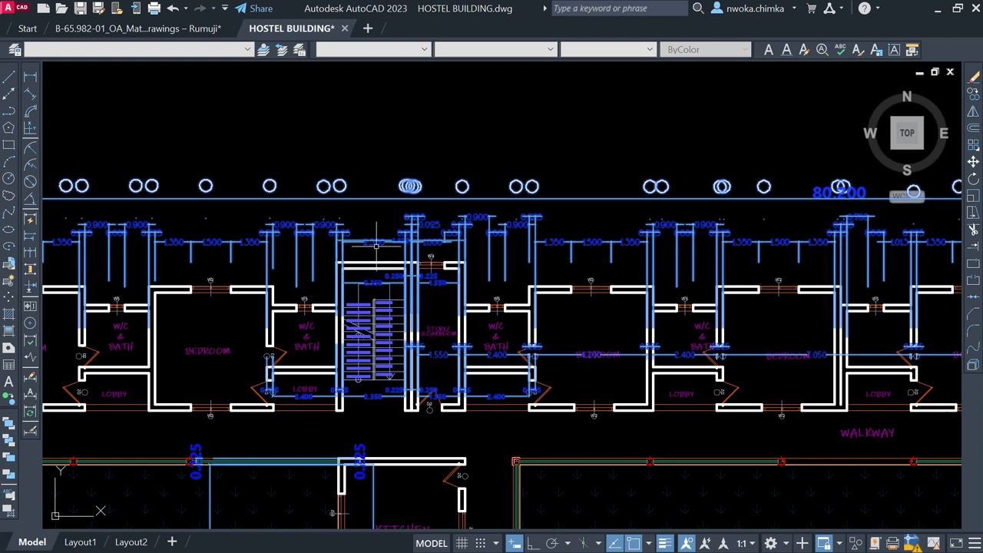
pyautogui.scroll(-6, 350, 201)
pyautogui.scroll(-2, 304, 339)
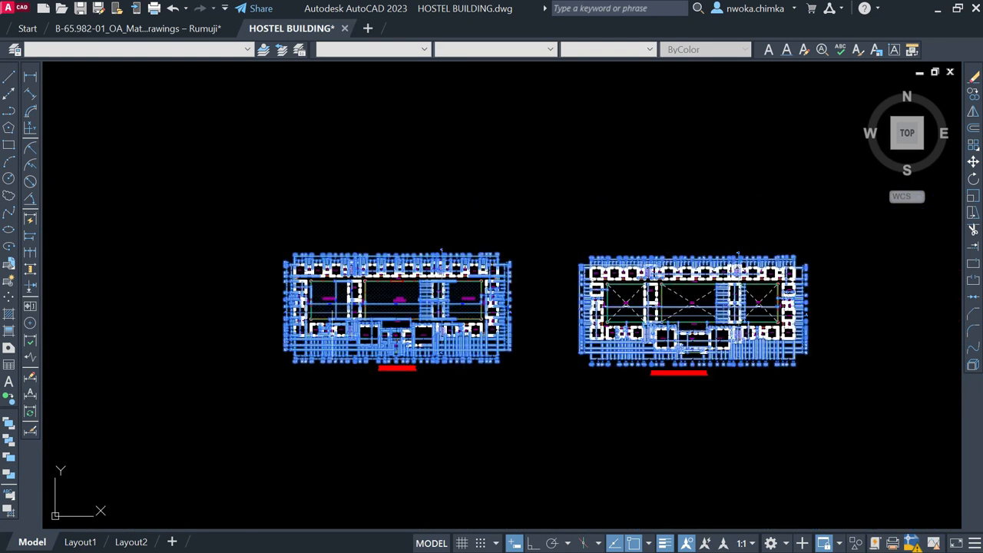
pyautogui.scroll(-6, 318, 335)
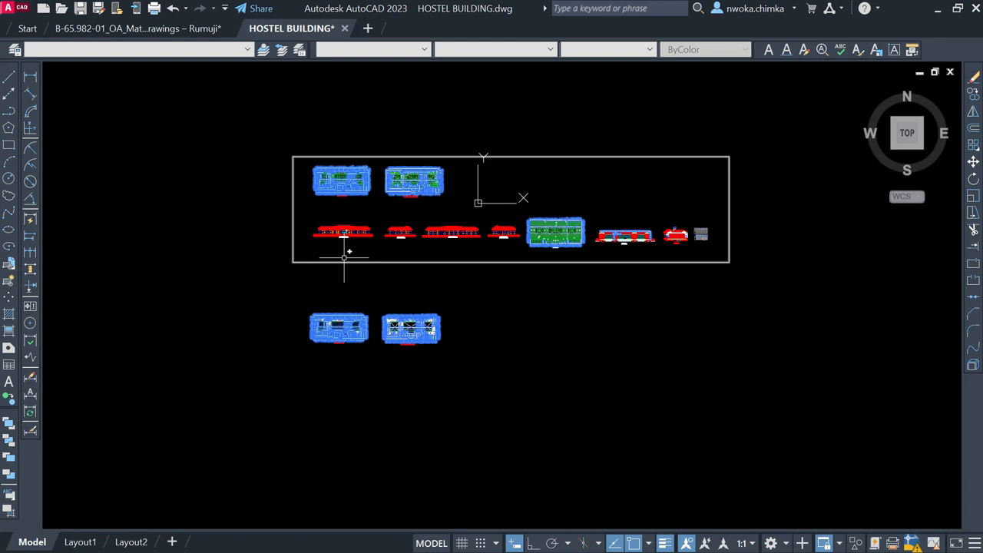
pyautogui.click(288, 117)
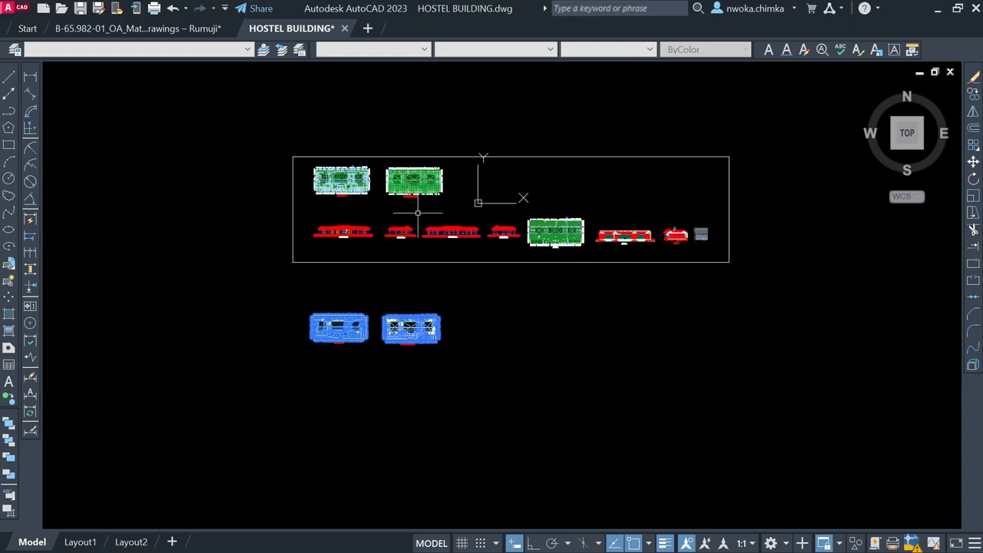
pyautogui.scroll(2, 342, 162)
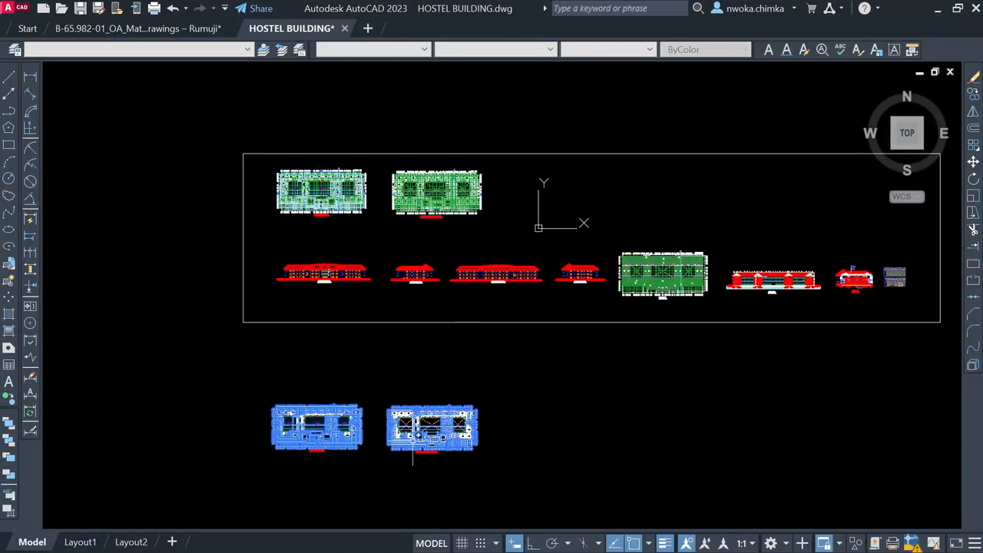
pyautogui.write('e')
pyautogui.press('Escape')
pyautogui.press('Escape')
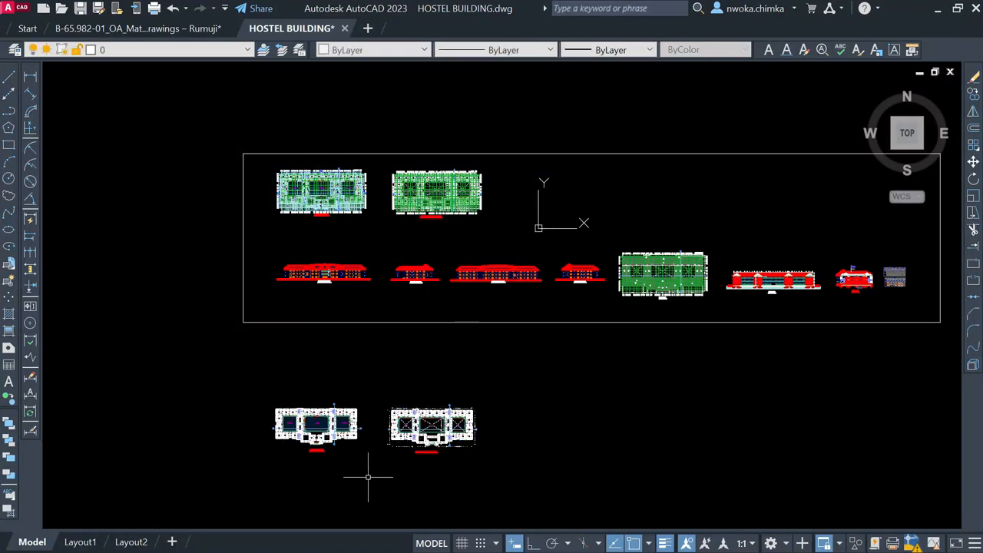
# - Erase the horizontal and vertical section lines with their end markers from the copied ground floor plan
pyautogui.scroll(8, 301, 430)
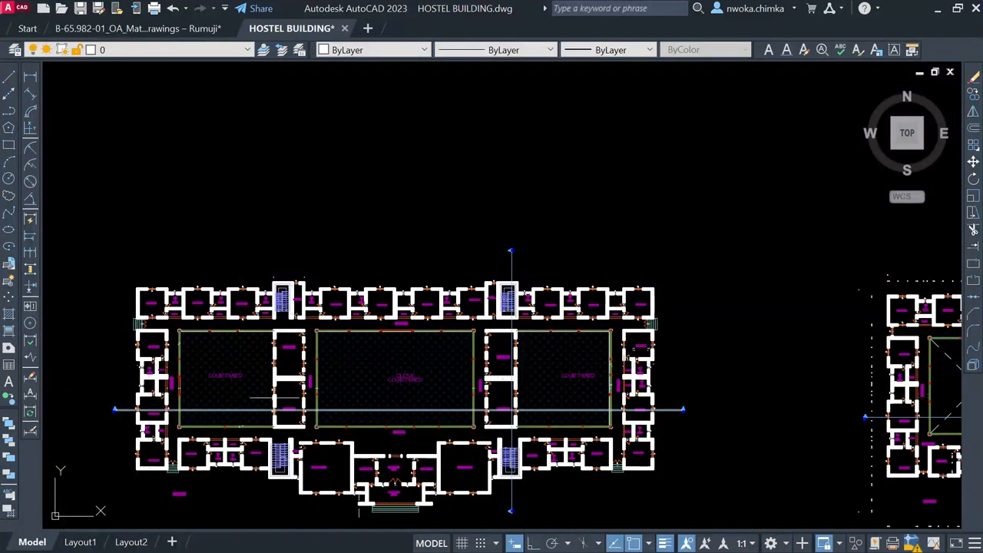
pyautogui.click(122, 376)
pyautogui.click(100, 440)
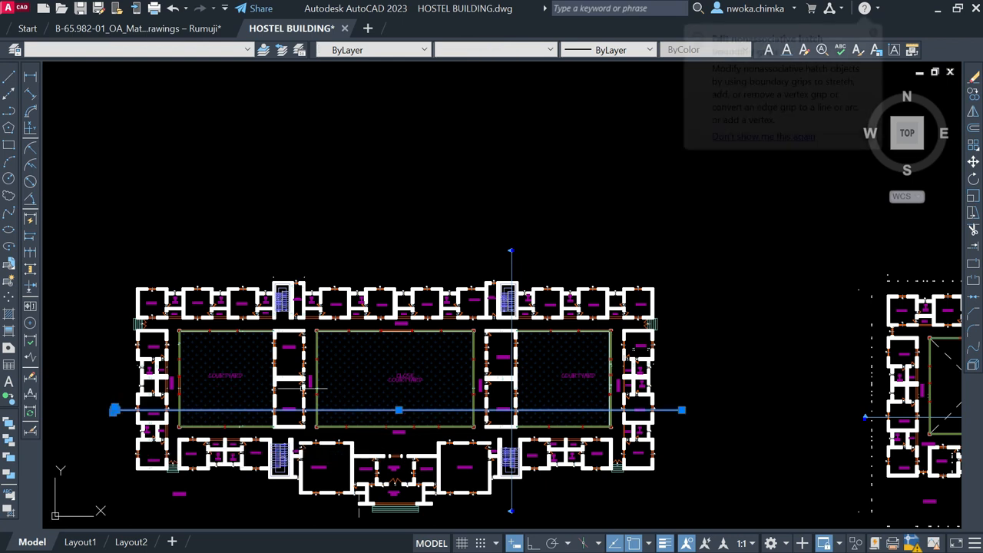
pyautogui.click(710, 383)
pyautogui.click(682, 430)
pyautogui.click(593, 228)
pyautogui.click(482, 255)
pyautogui.scroll(-3, 482, 255)
pyautogui.scroll(3, 527, 402)
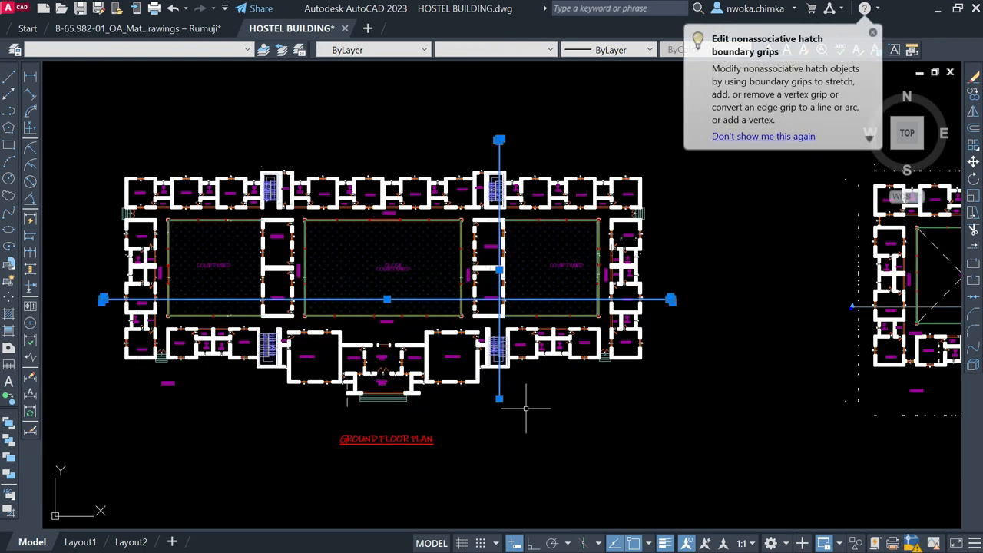
pyautogui.write('e')
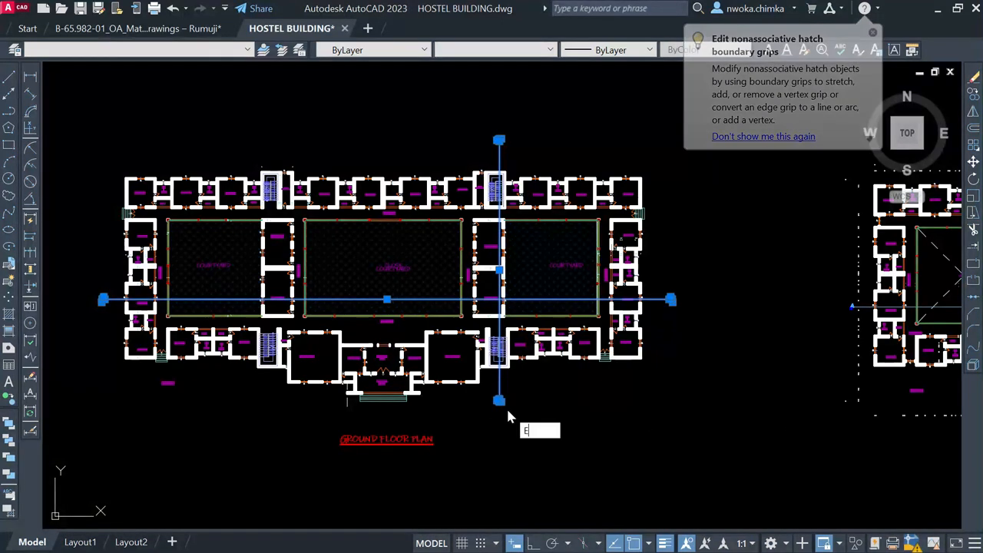
pyautogui.press('Return')
# - Erase the horizontal and vertical section lines from the copied first and second floor plan
pyautogui.scroll(-2, 328, 306)
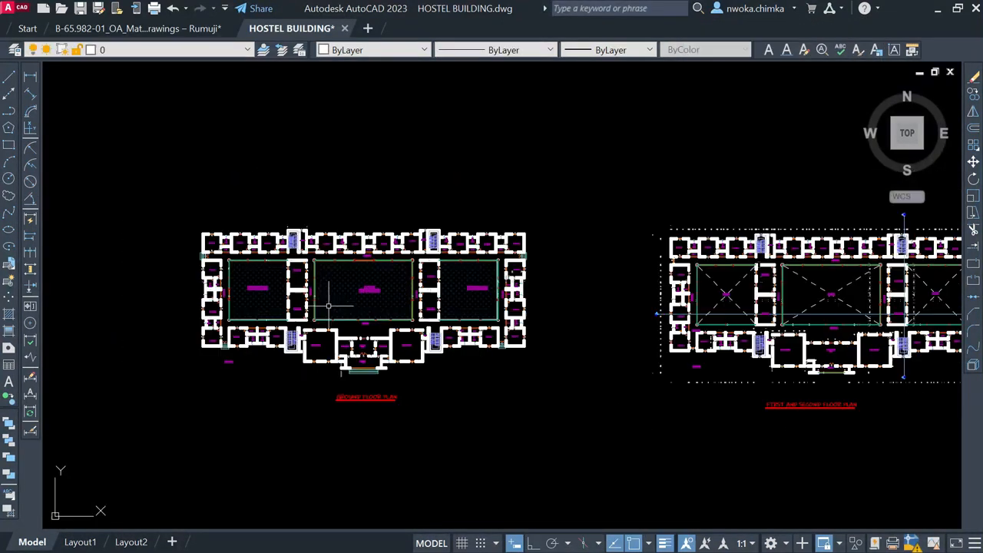
pyautogui.moveTo(700, 271); pyautogui.dragTo(513, 275, button='middle')
pyautogui.scroll(2, 799, 207)
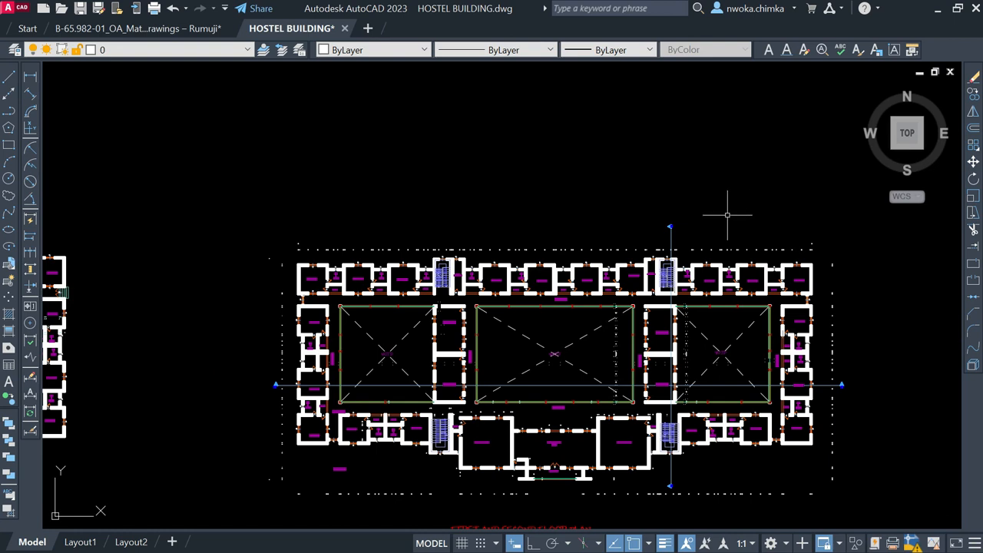
pyautogui.click(654, 235)
pyautogui.click(862, 374)
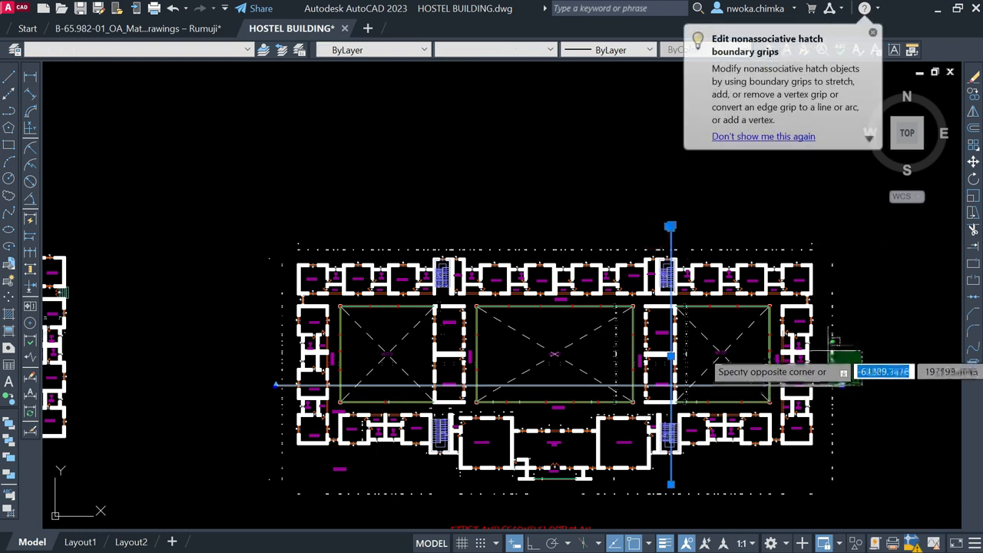
pyautogui.click(826, 350)
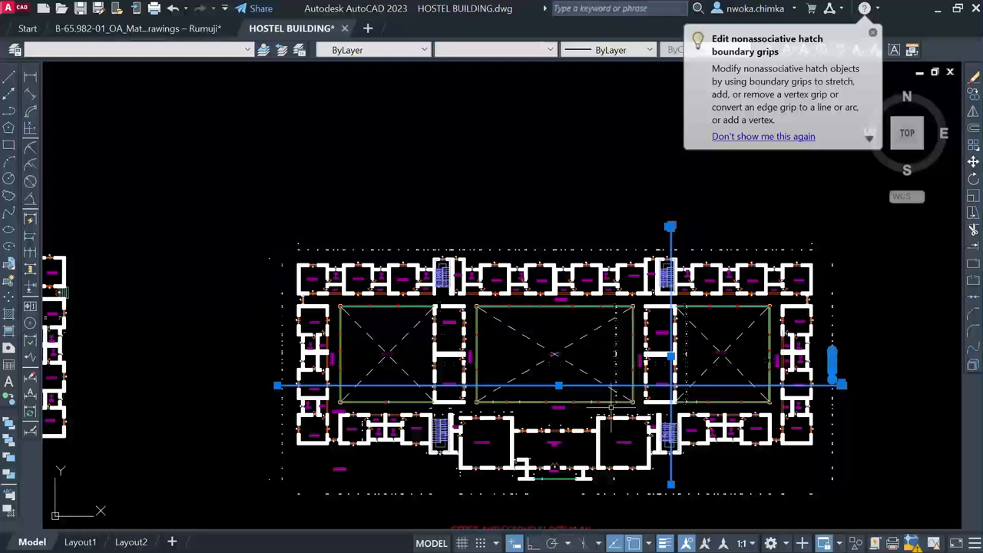
pyautogui.click(295, 357)
pyautogui.press('Escape')
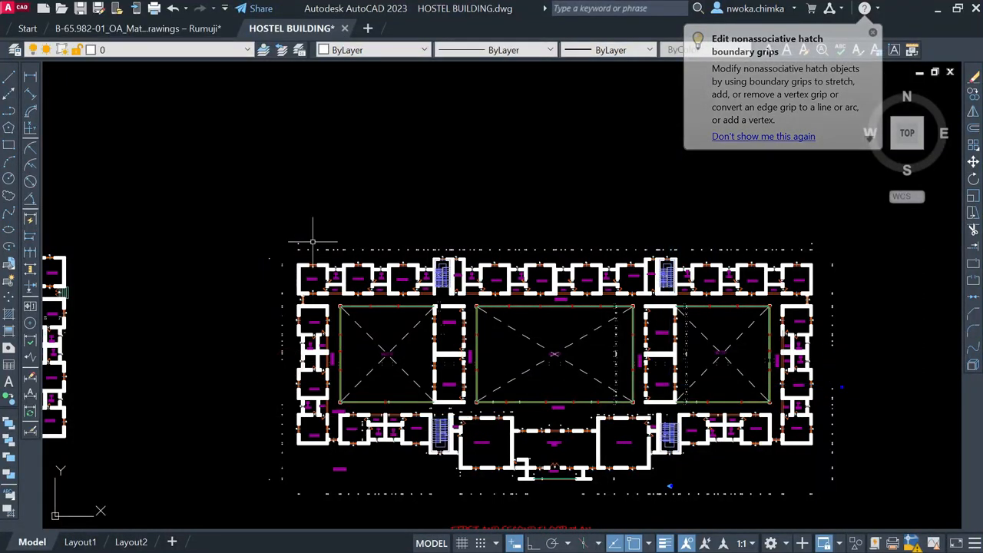
# - Erase all leftover dimension dots on layer Dimensioning - General from the copied first and second floor plan, excluding the originals inside the frame
pyautogui.scroll(4, 315, 224)
pyautogui.scroll(5, 318, 289)
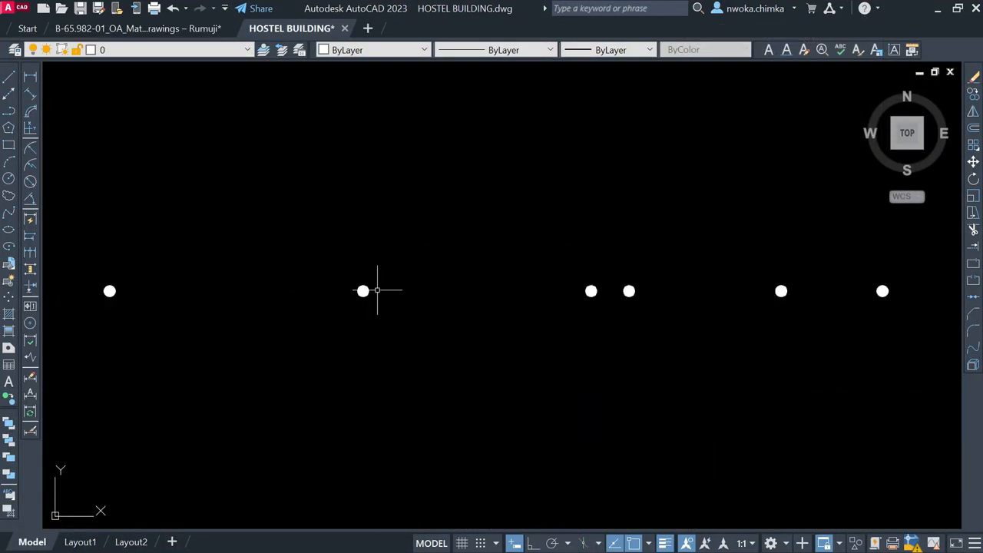
pyautogui.scroll(-1, 411, 272)
pyautogui.click(372, 290)
pyautogui.scroll(-3, 369, 288)
pyautogui.rightClick(443, 224)
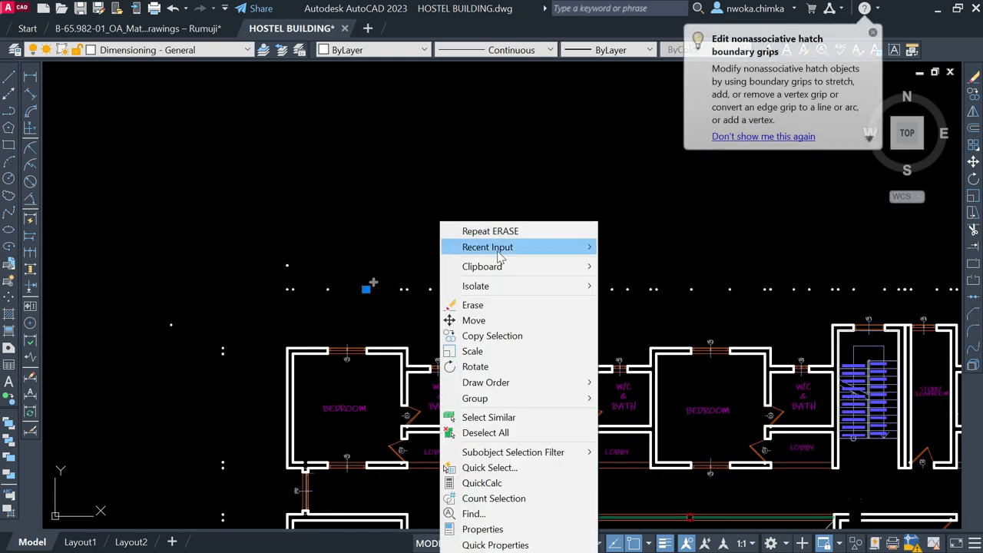
pyautogui.click(514, 418)
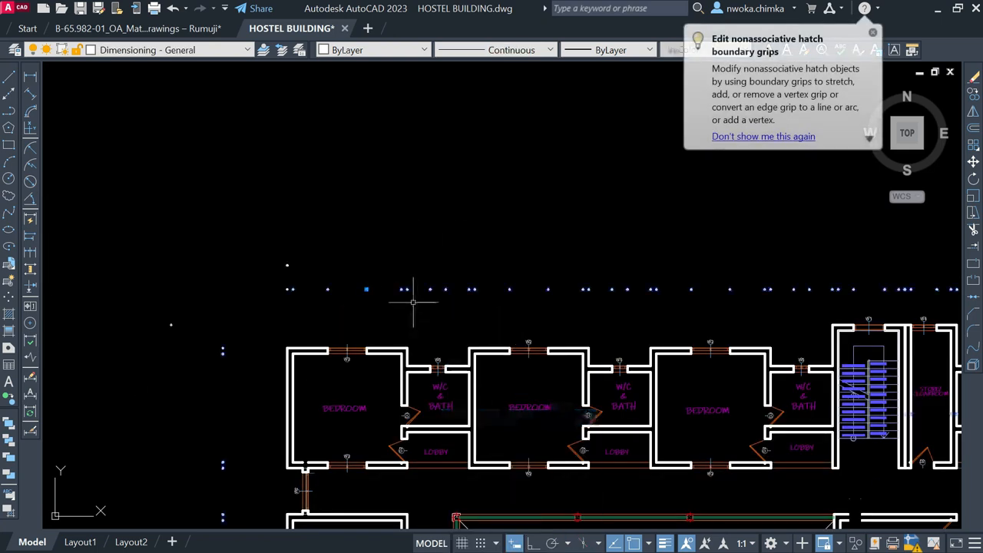
pyautogui.scroll(-3, 441, 311)
pyautogui.scroll(-5, 443, 315)
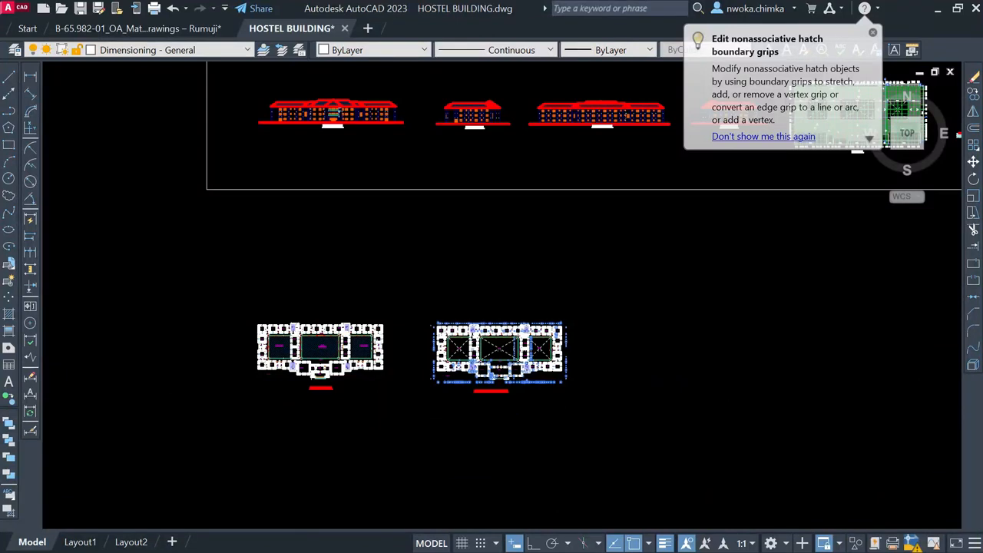
pyautogui.scroll(-2, 448, 211)
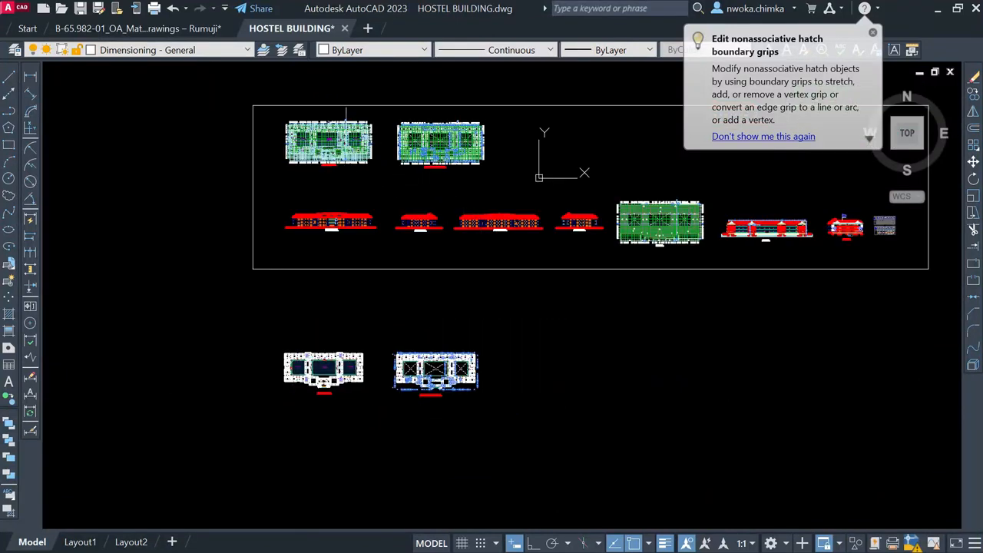
pyautogui.click(279, 90)
pyautogui.click(823, 300)
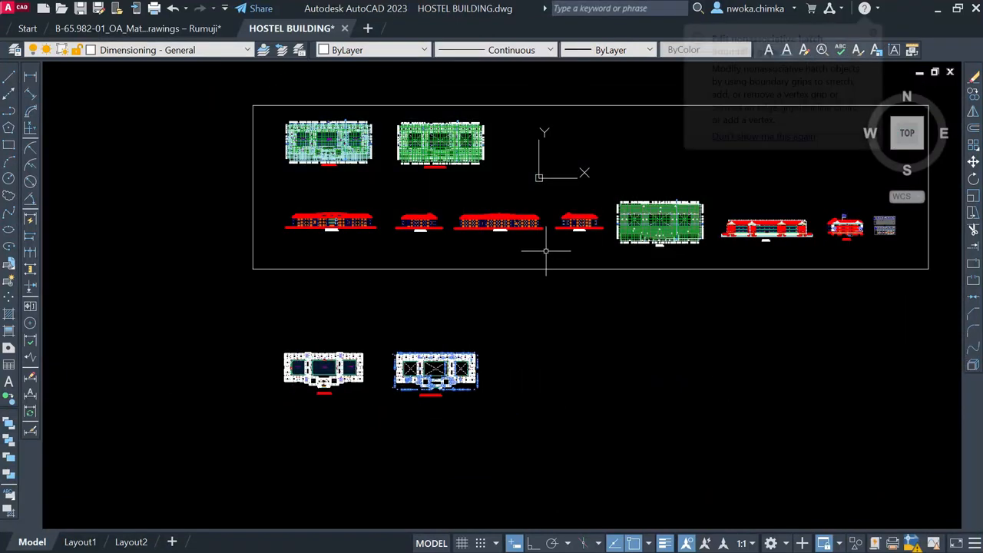
pyautogui.write('E')
pyautogui.press('Escape')
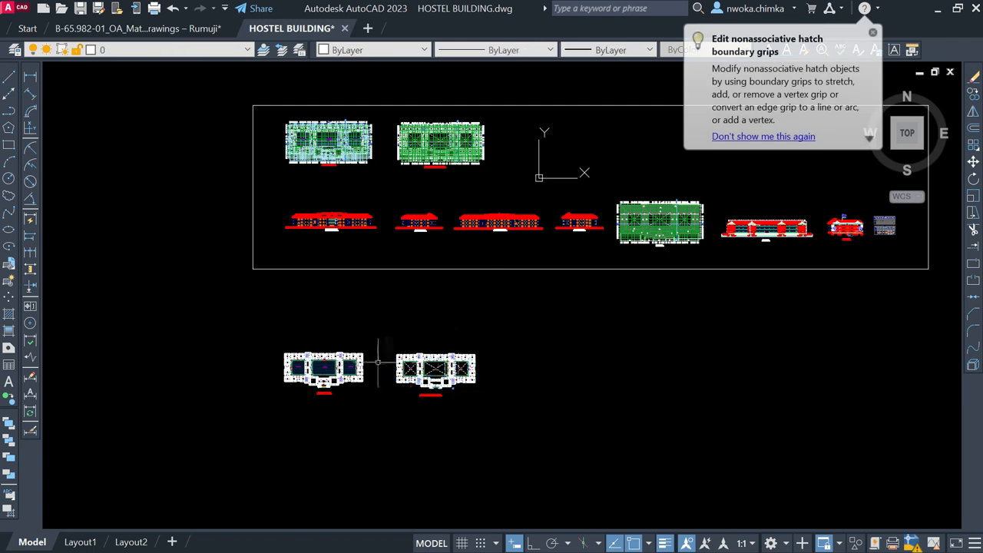
# - Examine the voids, rooms and courtyards across both cleaned-up floor plan copies for leftover annotation
pyautogui.scroll(6, 440, 369)
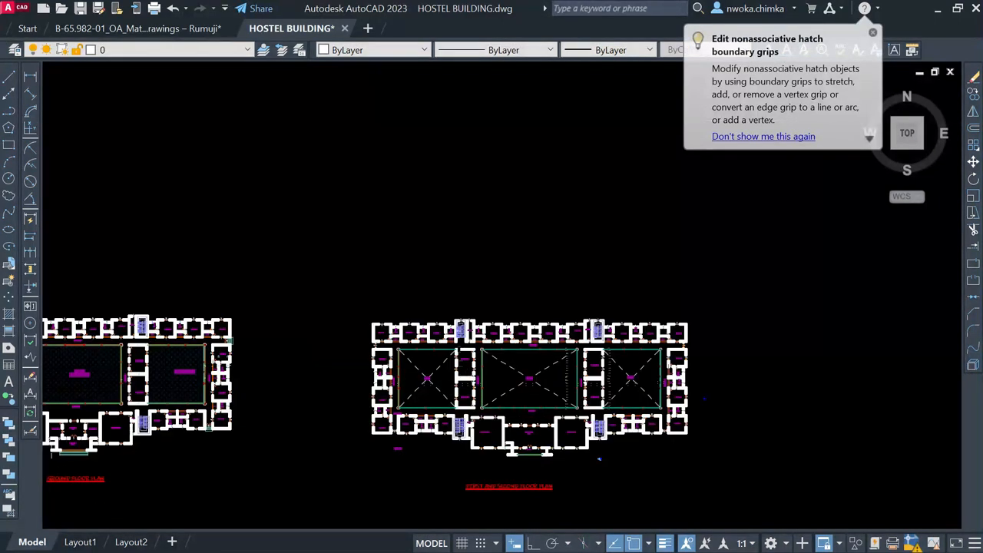
pyautogui.scroll(2, 537, 407)
pyautogui.scroll(2, 480, 331)
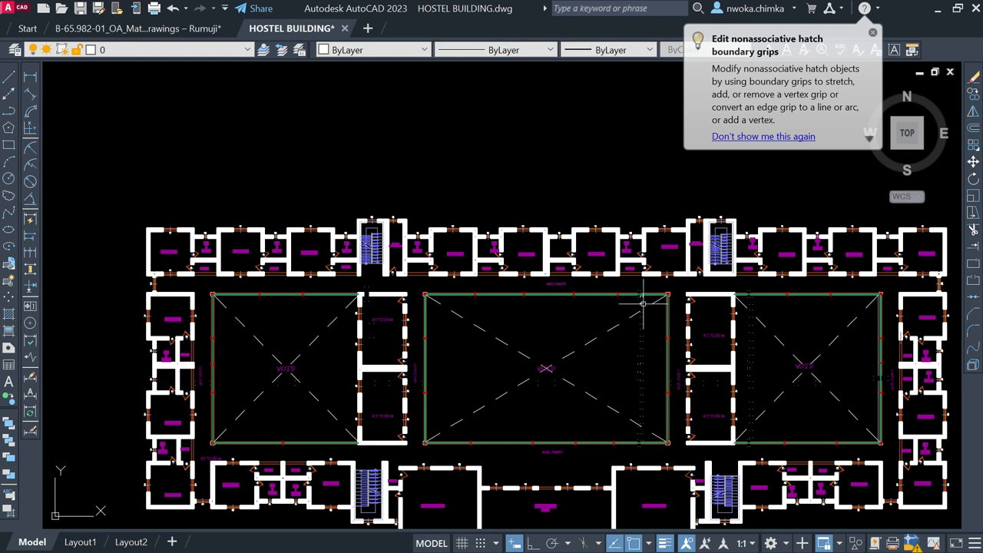
pyautogui.scroll(-3, 538, 399)
pyautogui.scroll(5, 514, 492)
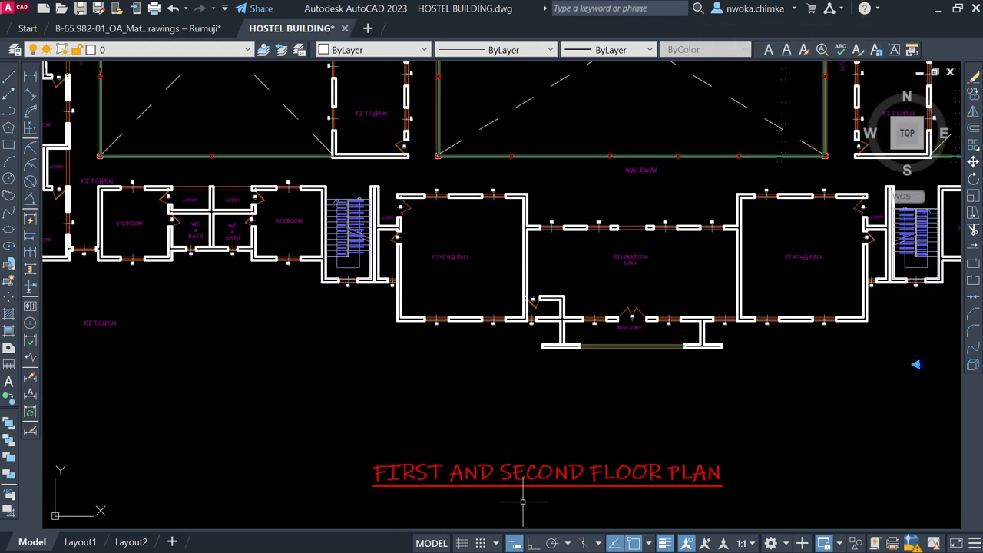
pyautogui.scroll(-3, 615, 346)
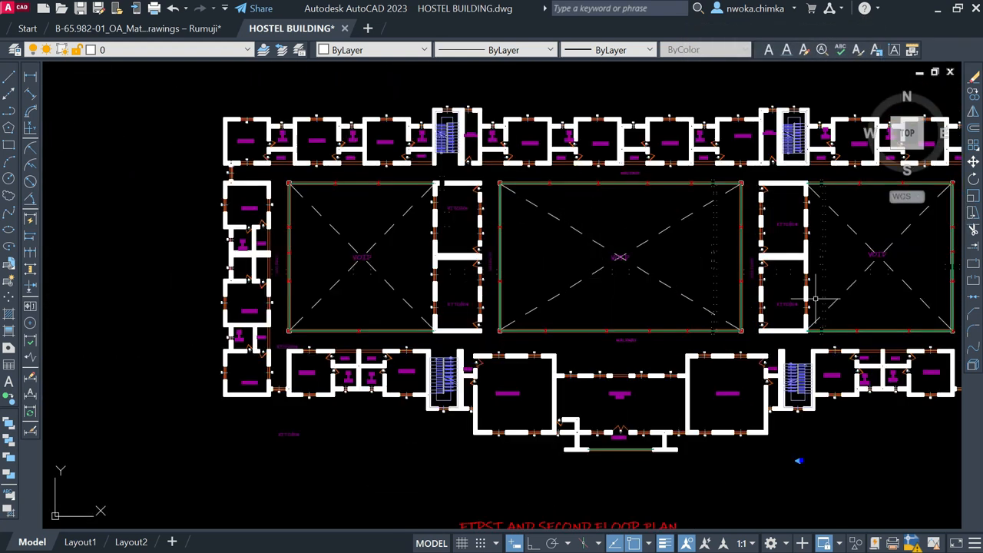
pyautogui.scroll(-4, 812, 304)
pyautogui.scroll(5, 720, 283)
pyautogui.scroll(-5, 721, 280)
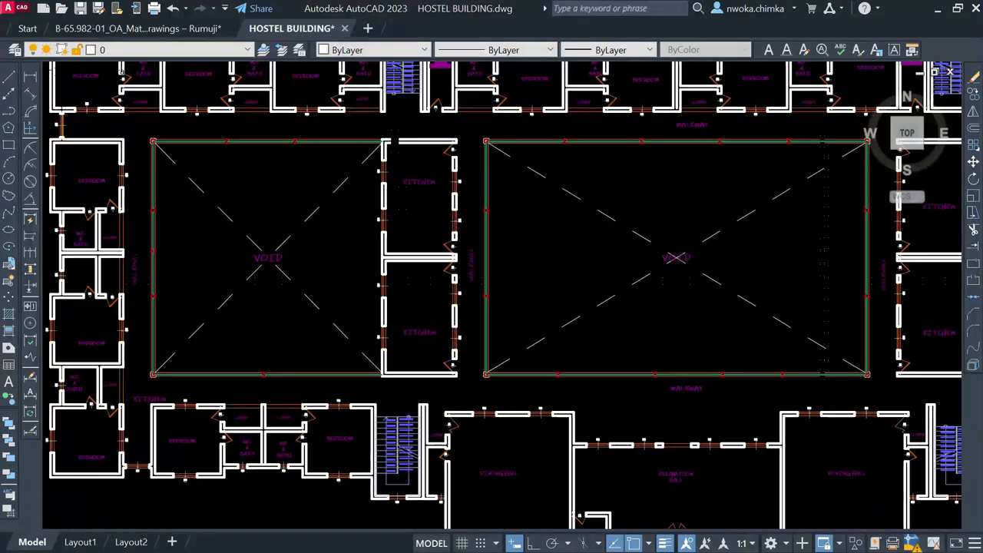
pyautogui.scroll(-2, 721, 281)
pyautogui.scroll(8, 442, 269)
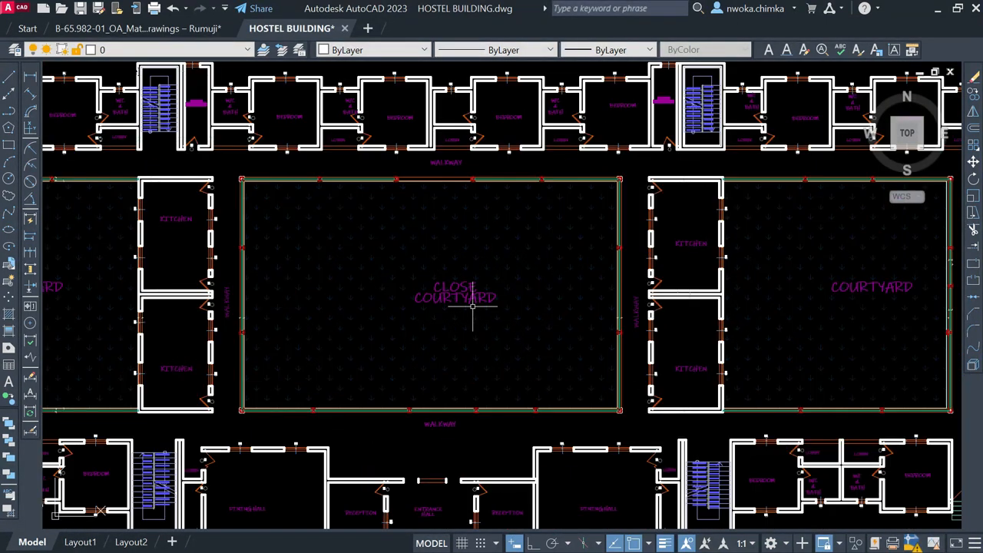
pyautogui.scroll(2, 451, 287)
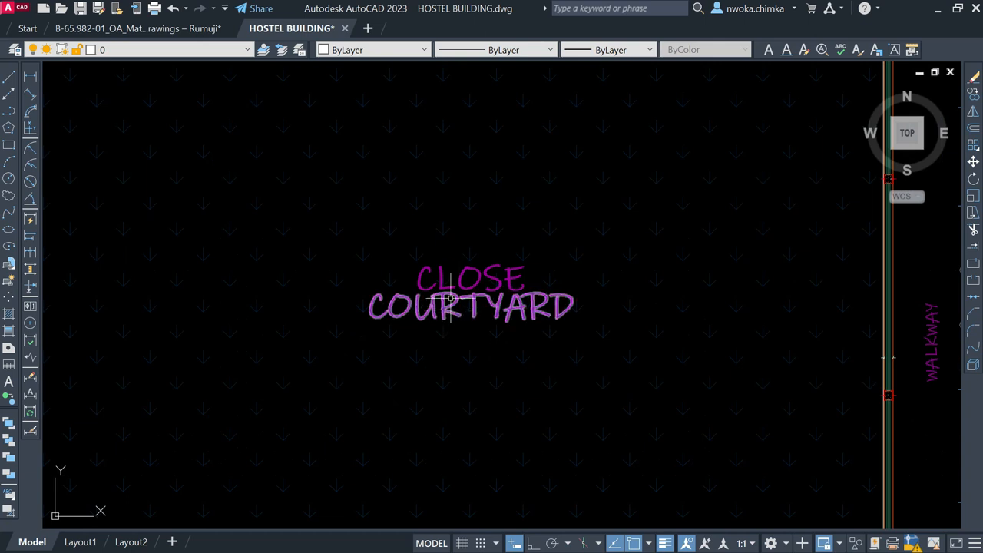
pyautogui.scroll(-2, 451, 287)
# - Examine the framed elevations and the roof plan, including its openings, slopes, grid lines and dimensions
pyautogui.scroll(-10, 356, 284)
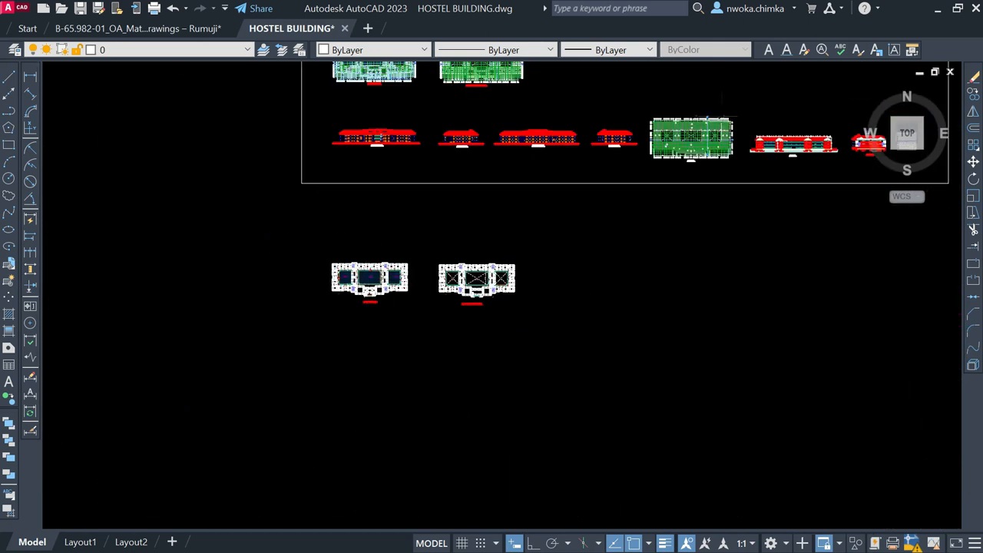
pyautogui.scroll(3, 654, 107)
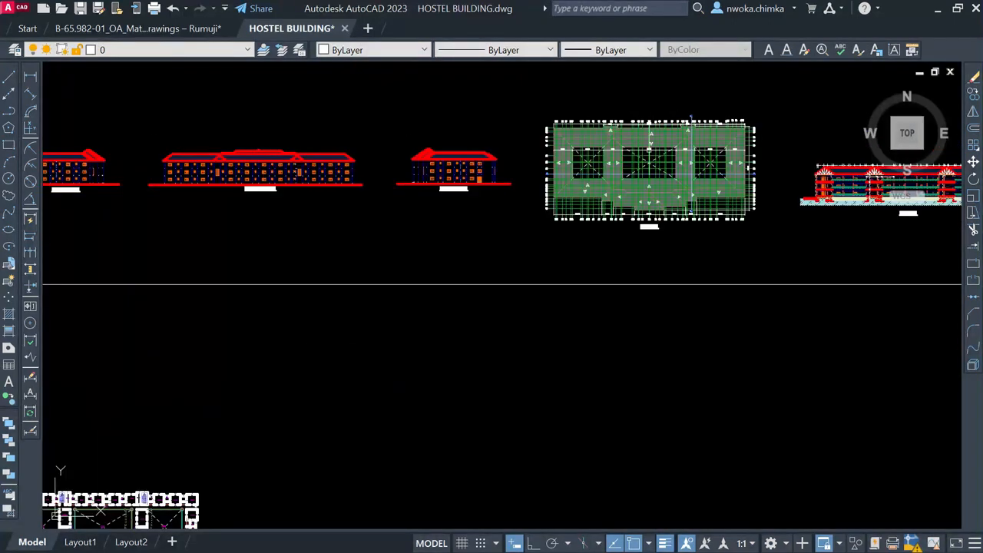
pyautogui.scroll(4, 687, 122)
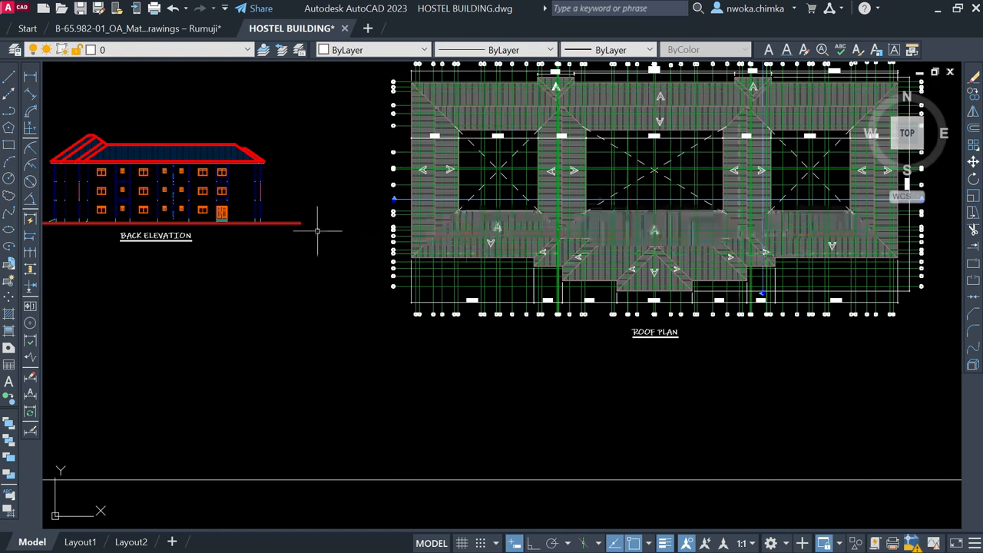
pyautogui.scroll(2, 89, 169)
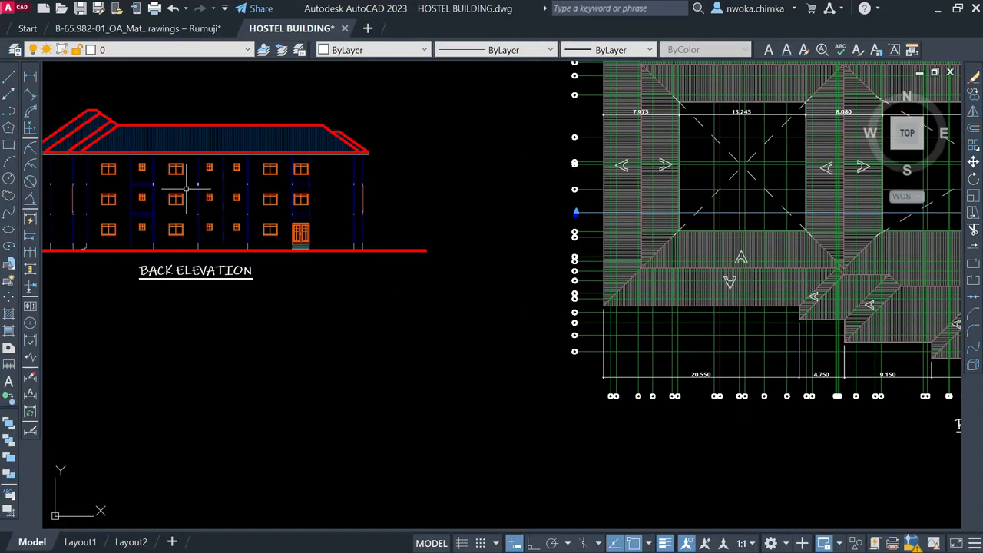
pyautogui.scroll(-2, 195, 203)
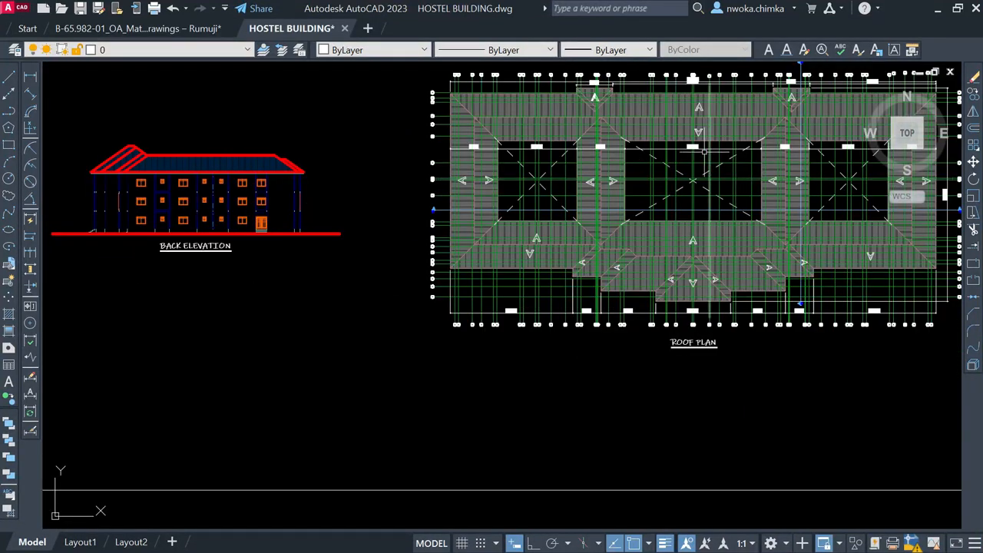
pyautogui.scroll(2, 864, 157)
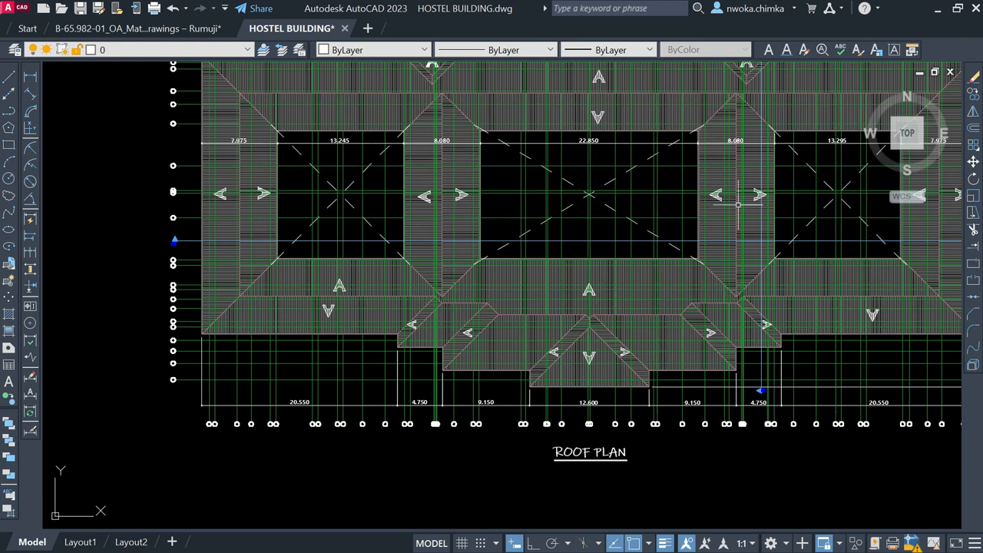
pyautogui.scroll(-3, 737, 204)
pyautogui.scroll(-2, 338, 269)
pyautogui.moveTo(338, 269); pyautogui.dragTo(817, 263, button='middle')
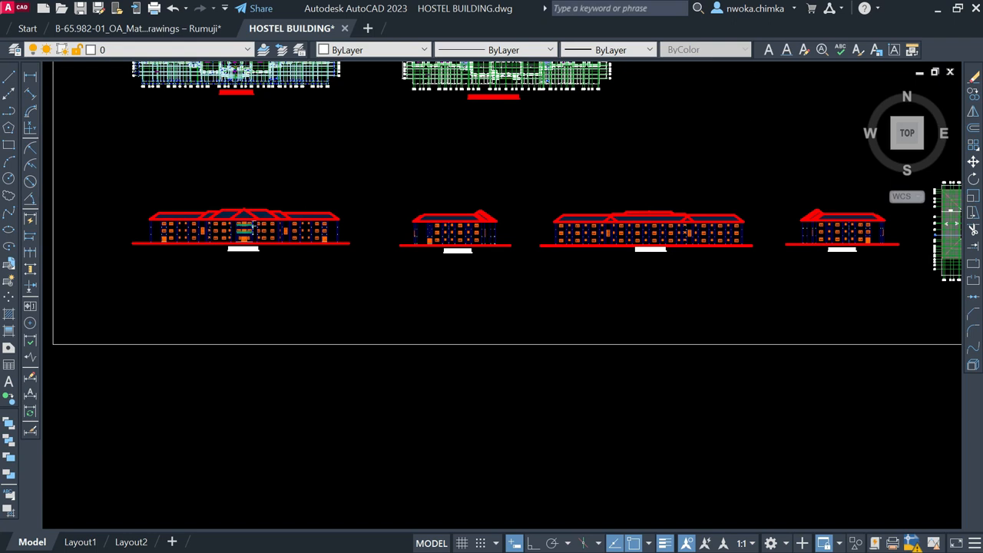
pyautogui.scroll(-2, 421, 223)
# - Erase the stray KITCHEN label outside the walls of the copied ground floor plan
pyautogui.scroll(10, 235, 460)
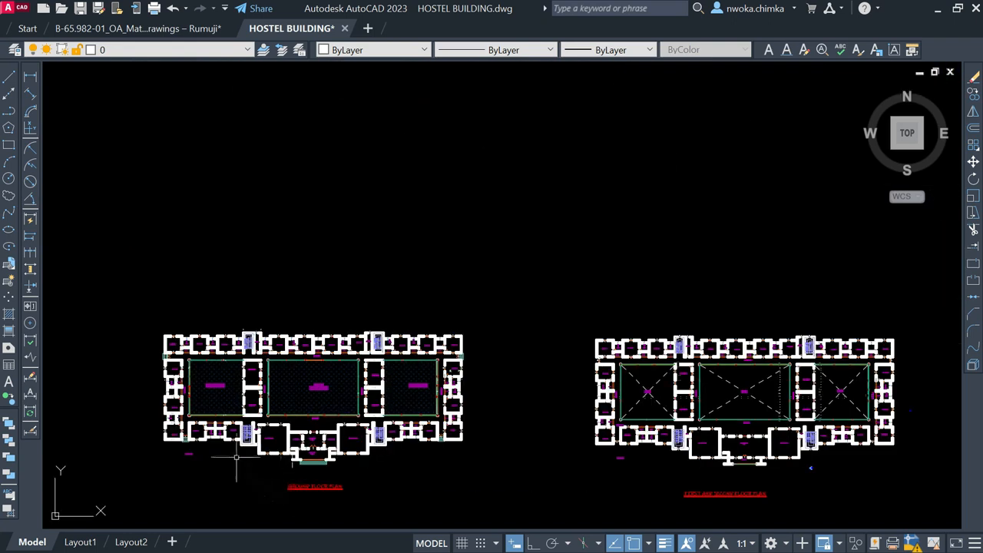
pyautogui.click(230, 456)
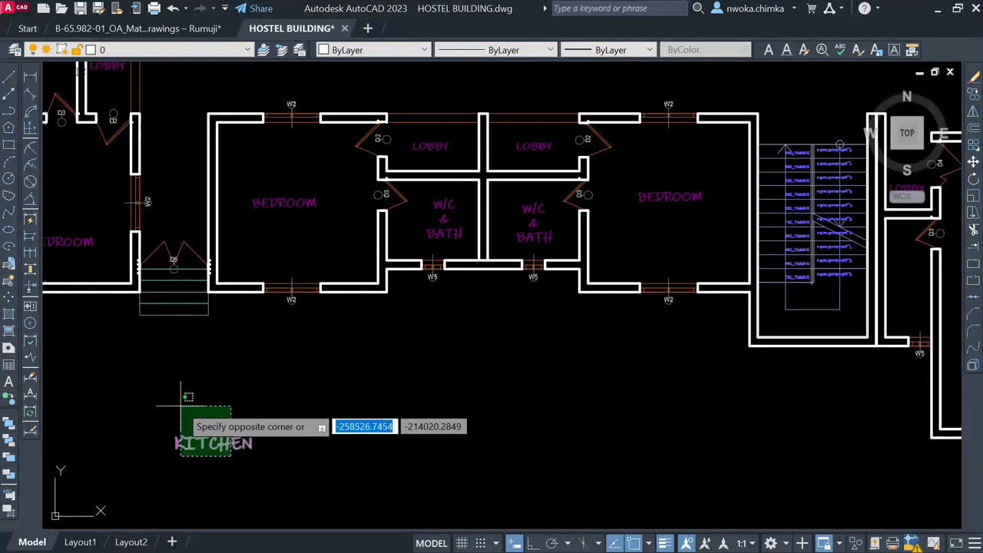
pyautogui.click(158, 394)
pyautogui.press('Return')
# - Erase all grass symbols on layer 0_Pen_No__167 from the copied ground floor plan's courtyards, excluding similar objects in the original drawings inside the frame
pyautogui.scroll(-5, 351, 333)
pyautogui.moveTo(468, 269)
pyautogui.mouseDown(button='middle')
pyautogui.moveTo(527, 242)
pyautogui.moveTo(464, 305)
pyautogui.mouseUp(button='middle')
pyautogui.scroll(4, 484, 284)
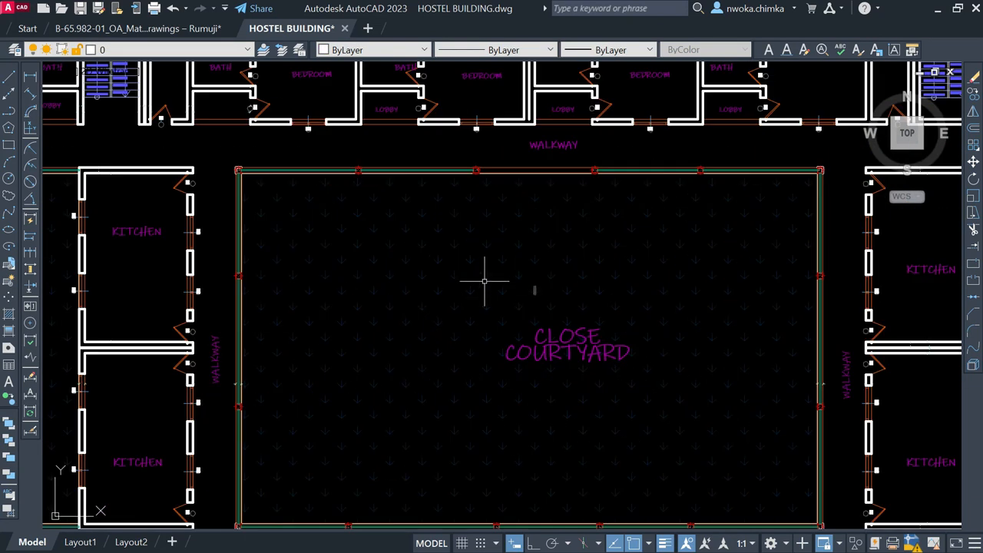
pyautogui.click(553, 259)
pyautogui.click(465, 326)
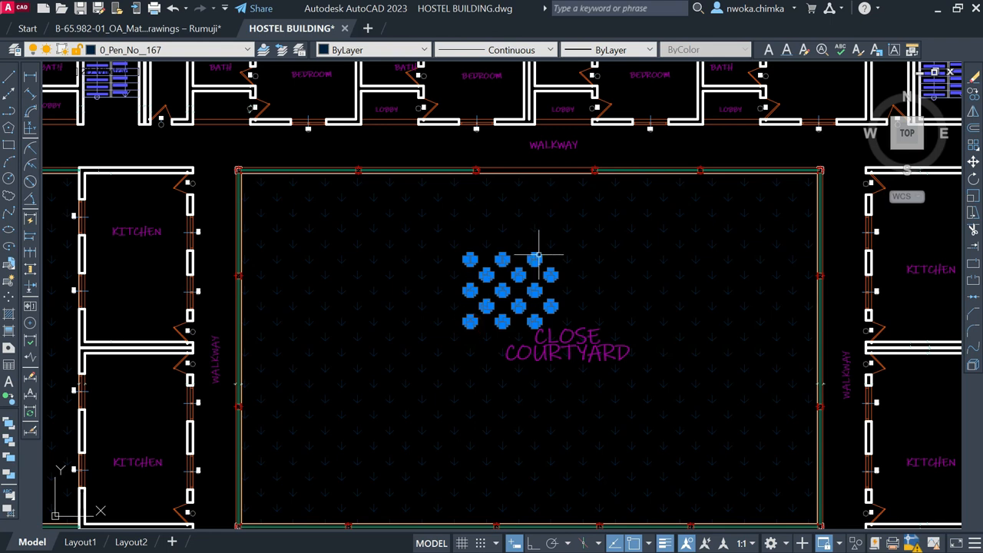
pyautogui.rightClick(540, 225)
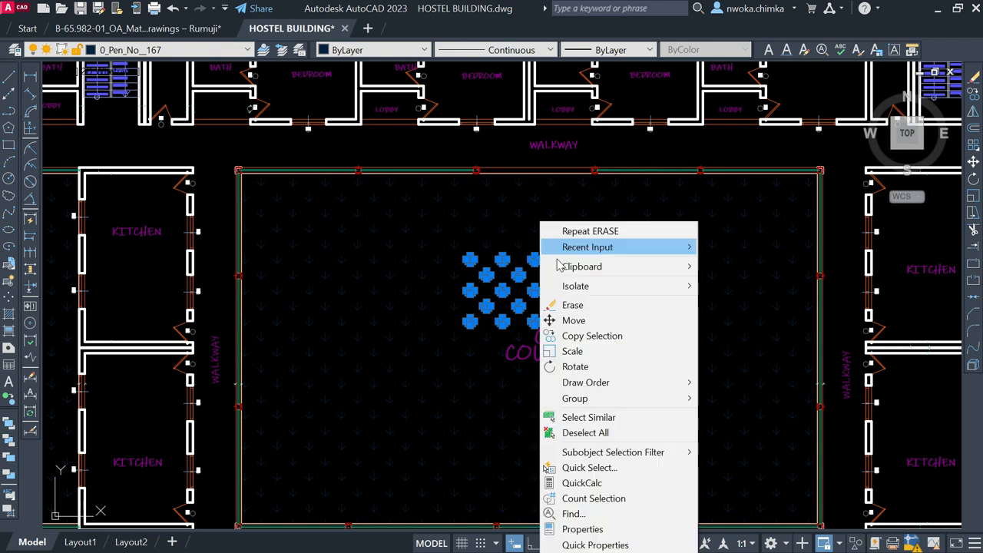
pyautogui.click(599, 417)
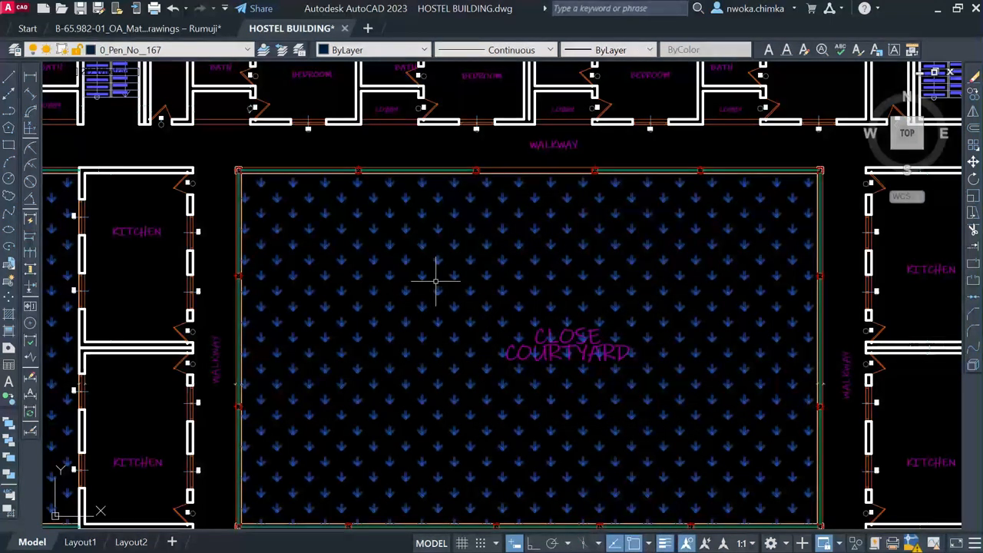
pyautogui.scroll(-6, 430, 338)
pyautogui.scroll(-4, 428, 345)
pyautogui.moveTo(542, 237); pyautogui.dragTo(492, 451, button='middle')
pyautogui.moveTo(400, 301); pyautogui.dragTo(382, 431, button='middle')
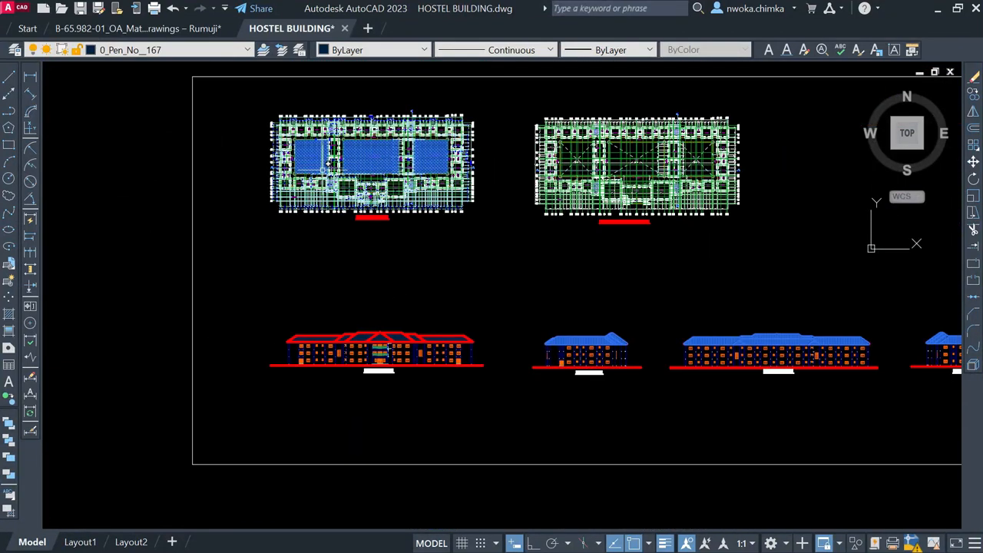
pyautogui.click(248, 93)
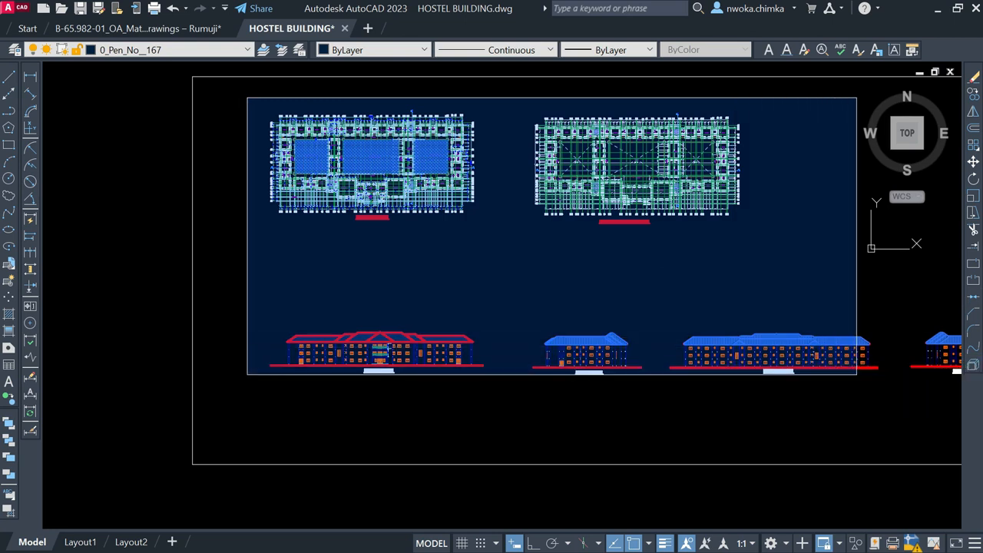
pyautogui.click(857, 374)
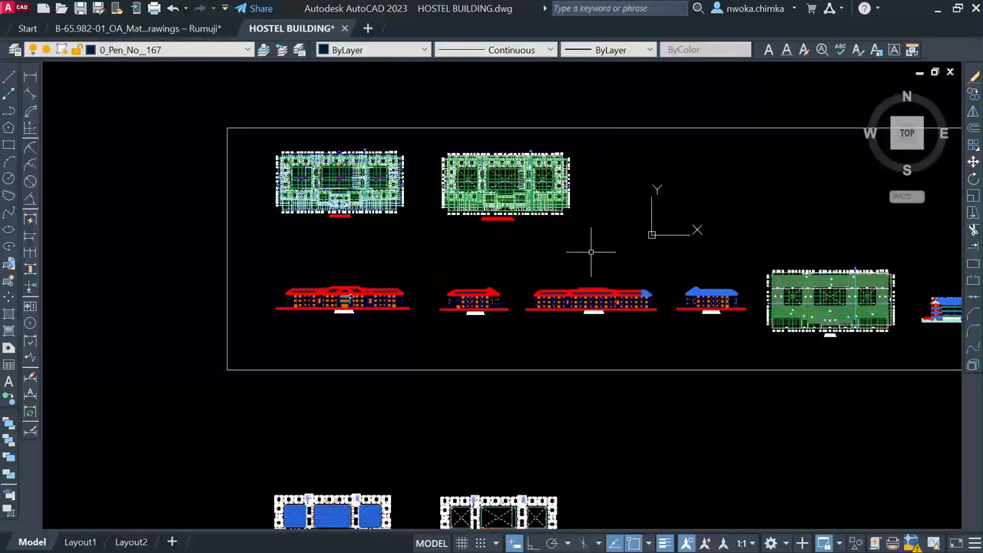
pyautogui.scroll(-2, 243, 316)
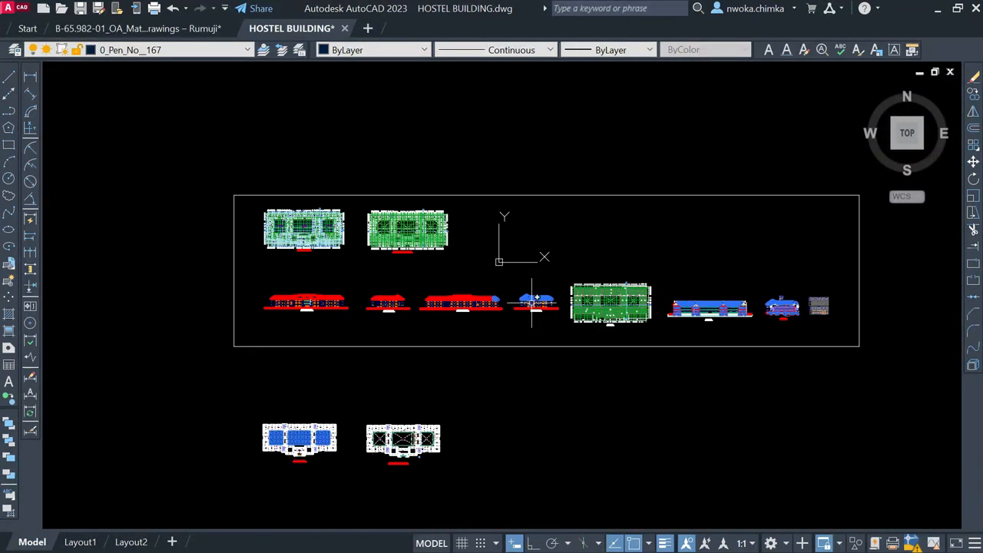
pyautogui.click(477, 273)
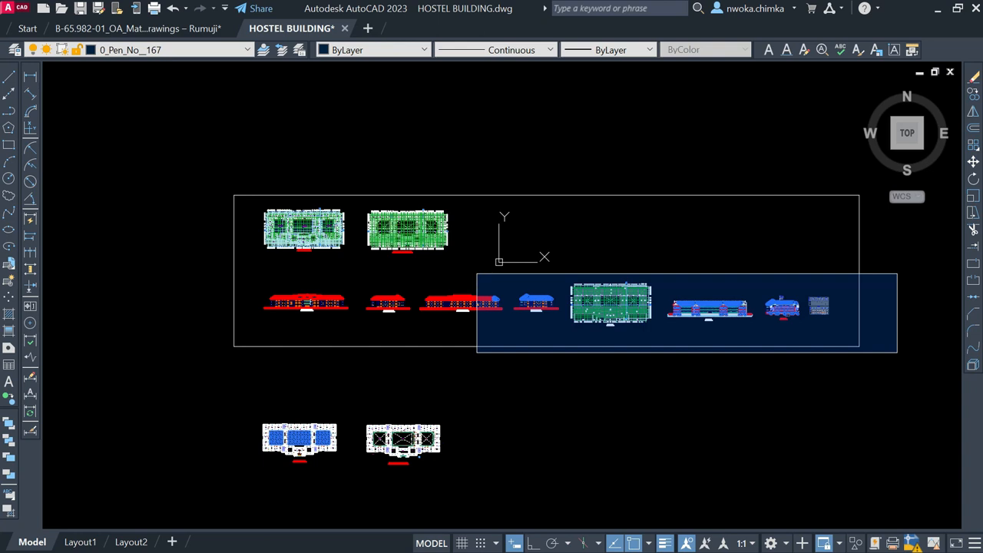
pyautogui.click(897, 352)
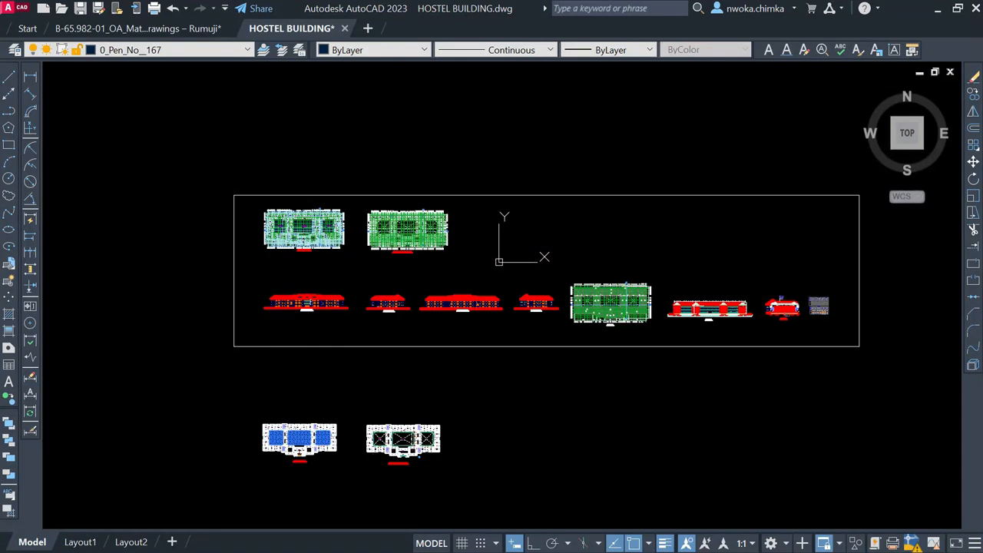
pyautogui.press('Escape')
# - Copy the dashed diagonal lines of the three voids from the first and second floor plan onto the ground floor courtyards, aligned by a corner column's centre
pyautogui.scroll(2, 281, 441)
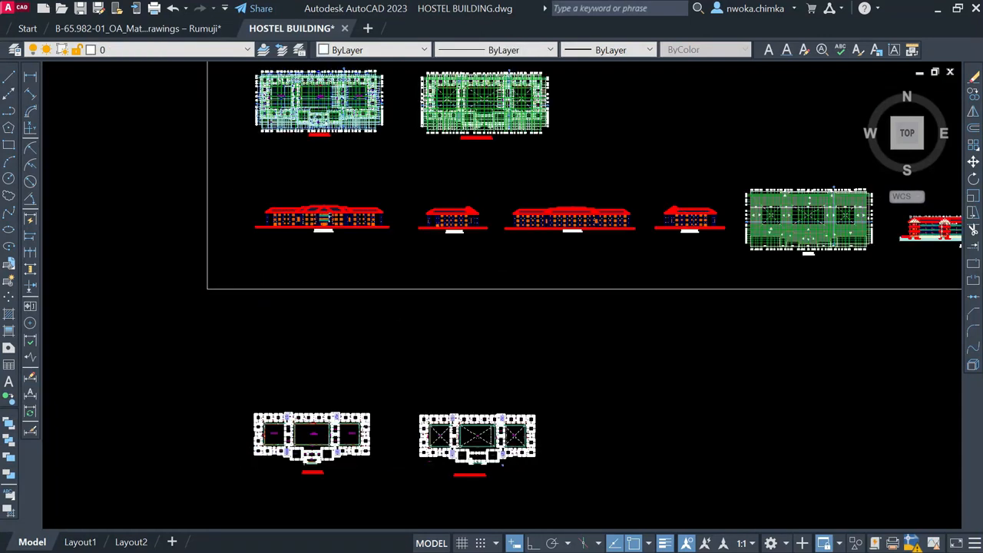
pyautogui.scroll(3, 281, 442)
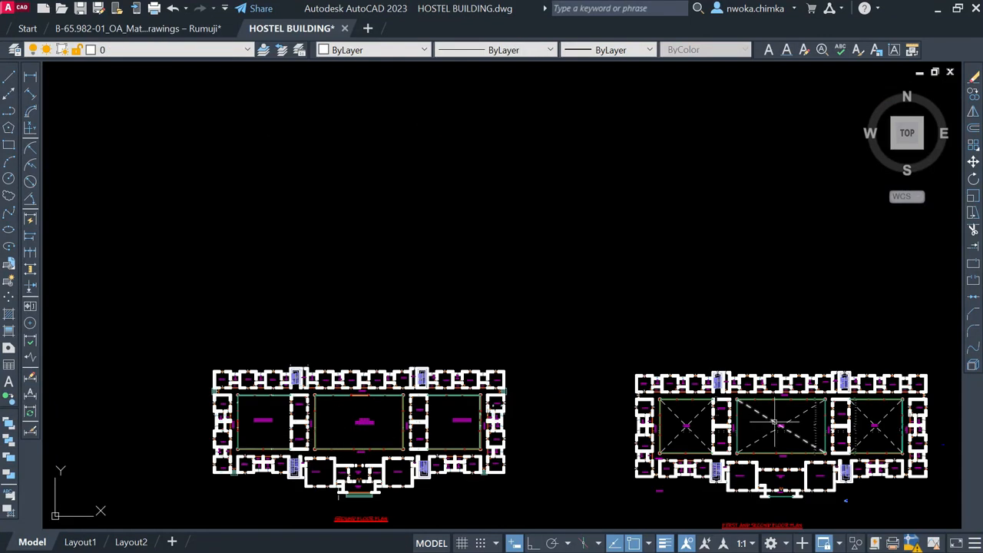
pyautogui.scroll(3, 329, 409)
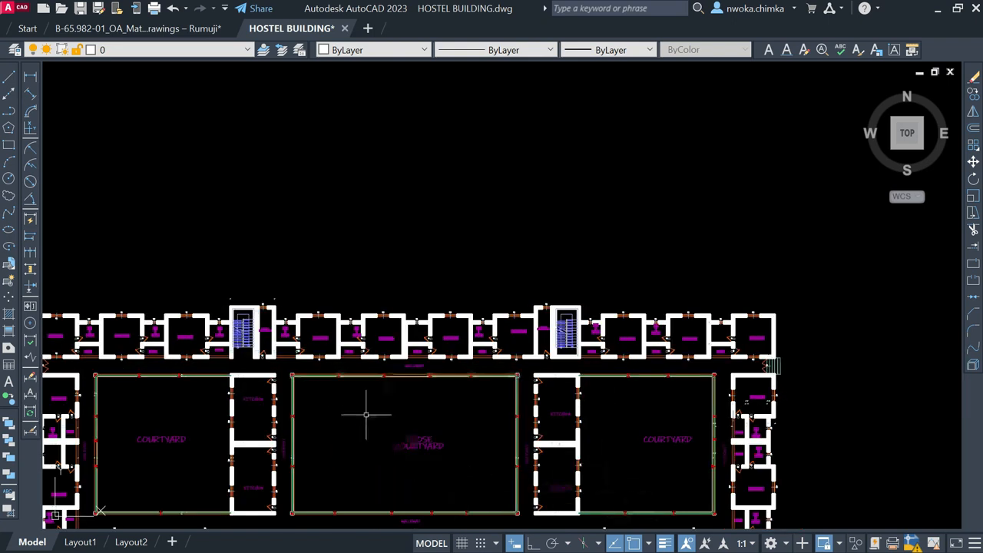
pyautogui.scroll(-3, 338, 327)
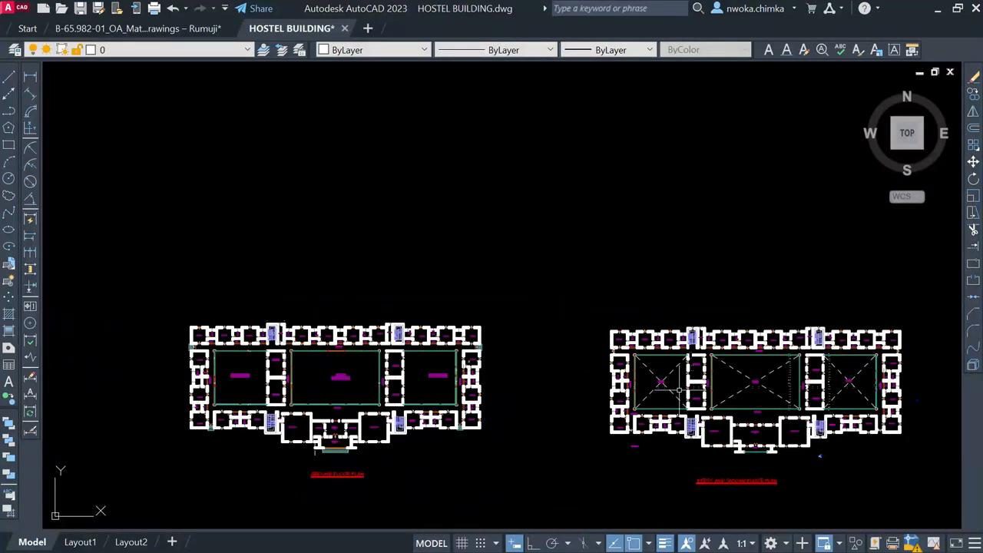
pyautogui.scroll(3, 764, 399)
pyautogui.click(767, 336)
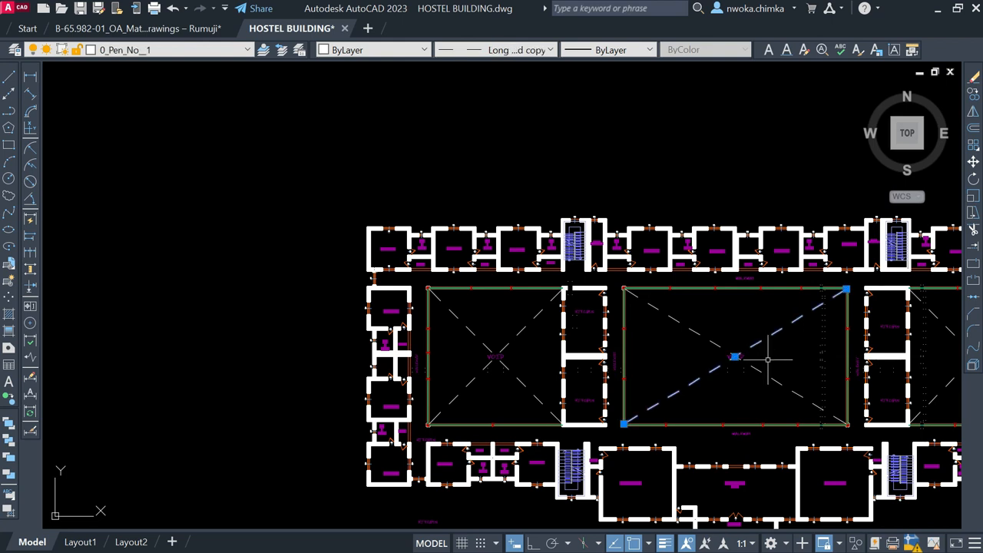
pyautogui.click(527, 325)
pyautogui.scroll(-2, 415, 326)
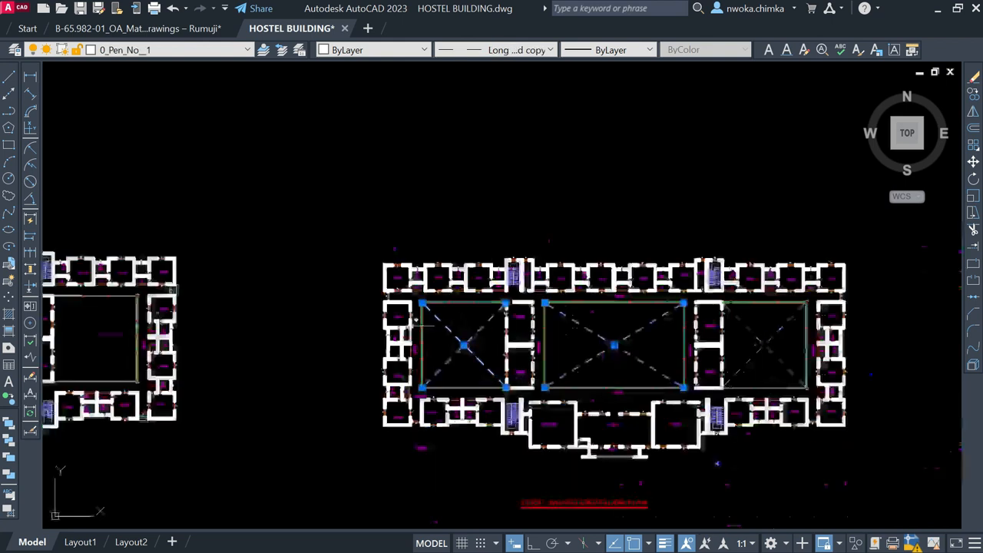
pyautogui.click(779, 330)
pyautogui.write('m')
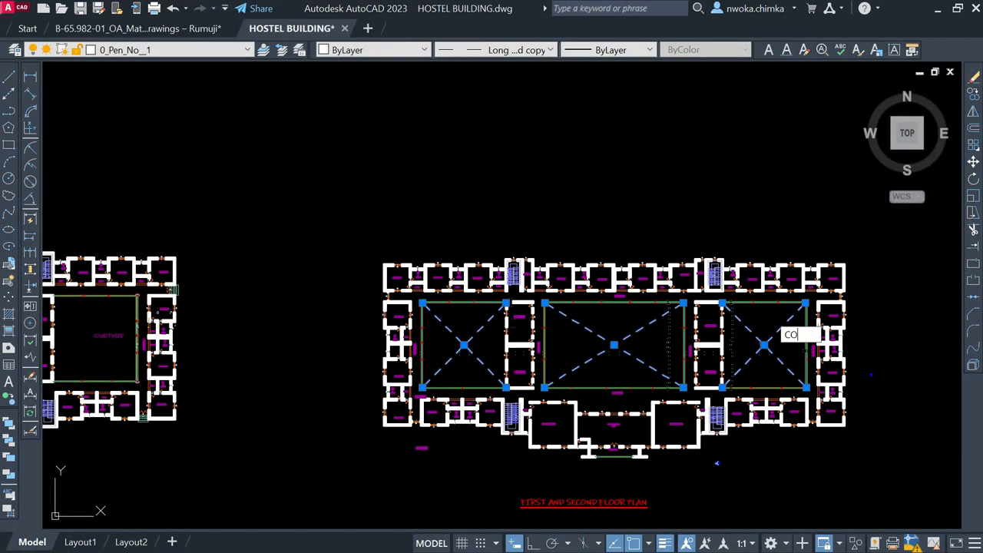
pyautogui.press('Return')
pyautogui.scroll(5, 422, 305)
pyautogui.scroll(5, 419, 307)
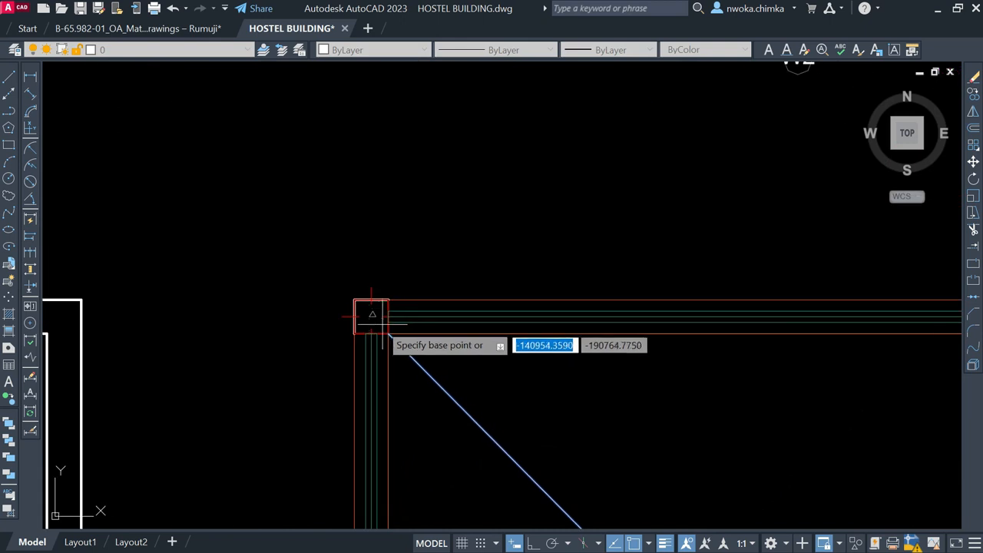
pyautogui.click(371, 315)
pyautogui.scroll(-6, 724, 281)
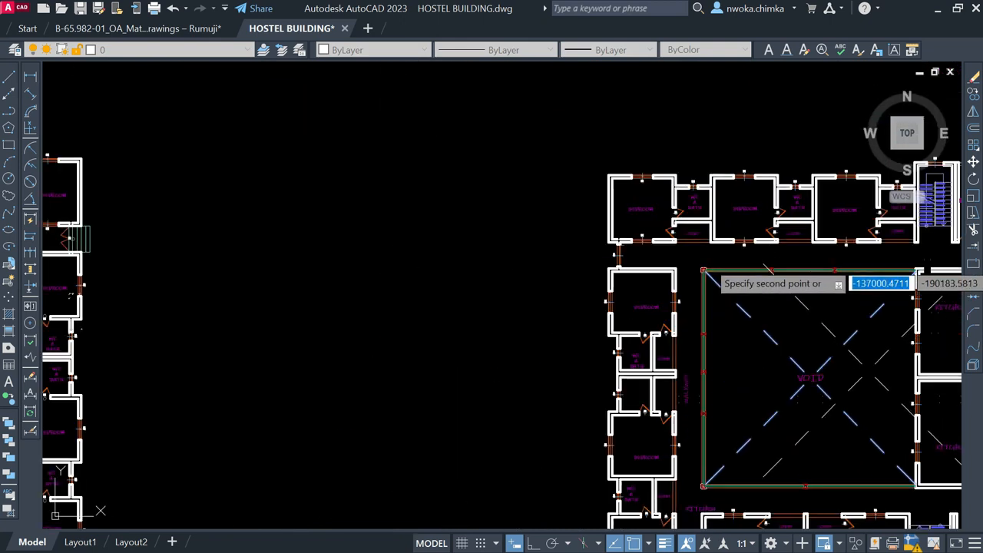
pyautogui.scroll(6, 461, 311)
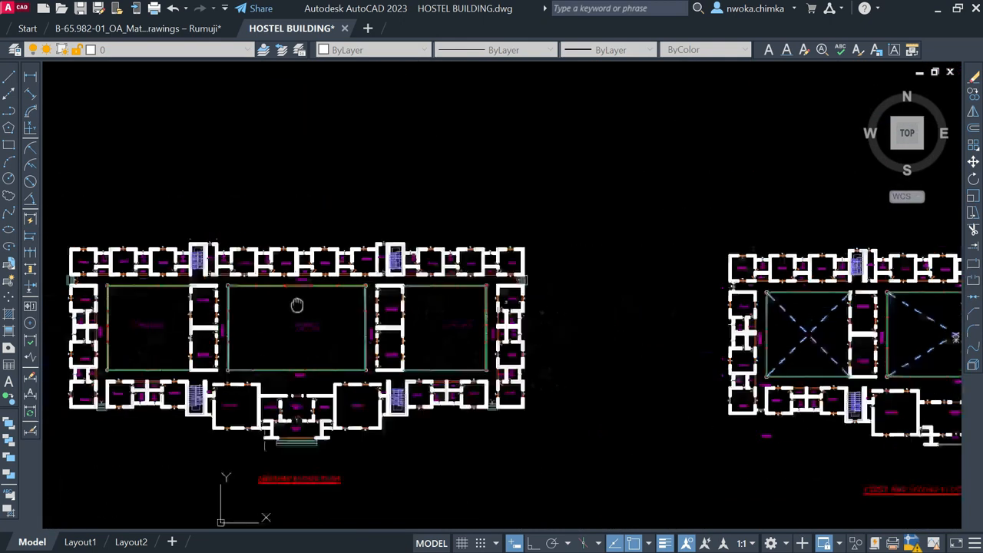
pyautogui.scroll(7, 457, 307)
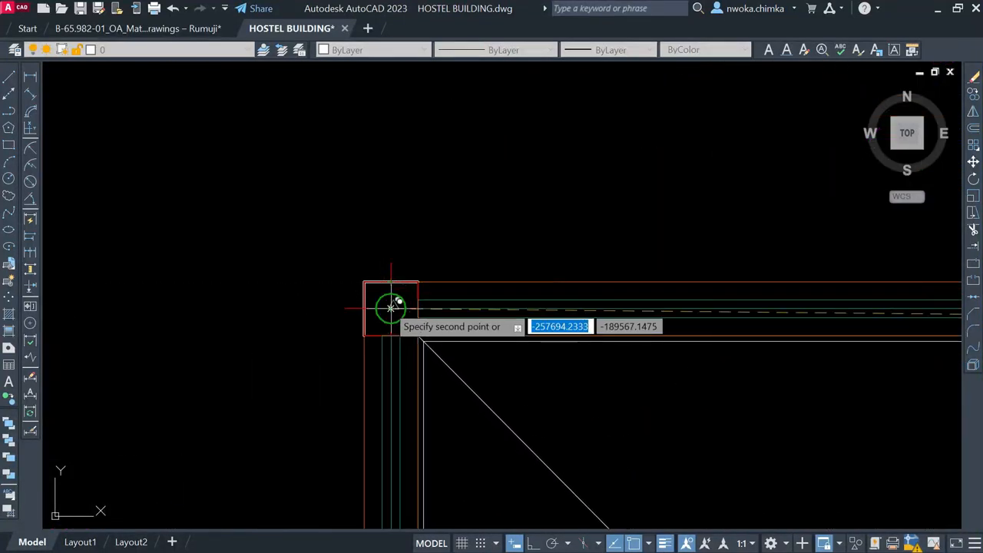
pyautogui.click(388, 307)
pyautogui.scroll(-8, 388, 308)
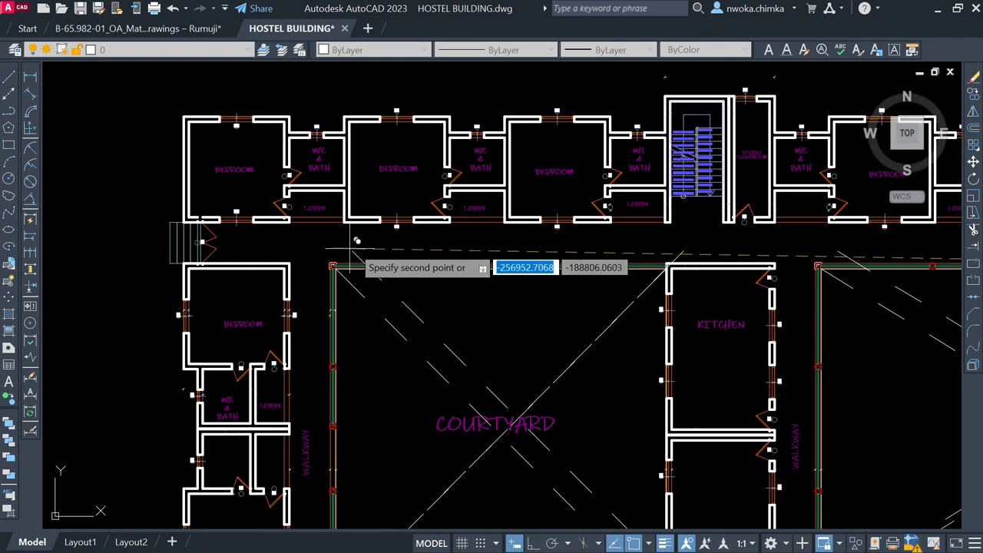
pyautogui.press('Escape')
# - Examine the diagonal lines across the copied ground floor plan's courtyards and compare both floor plan copies
pyautogui.scroll(-3, 437, 288)
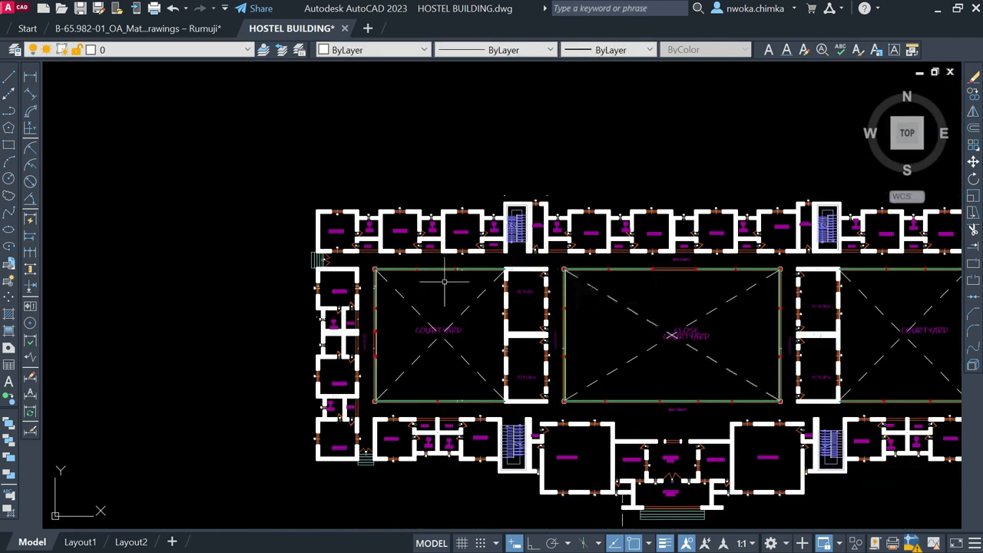
pyautogui.scroll(2, 481, 353)
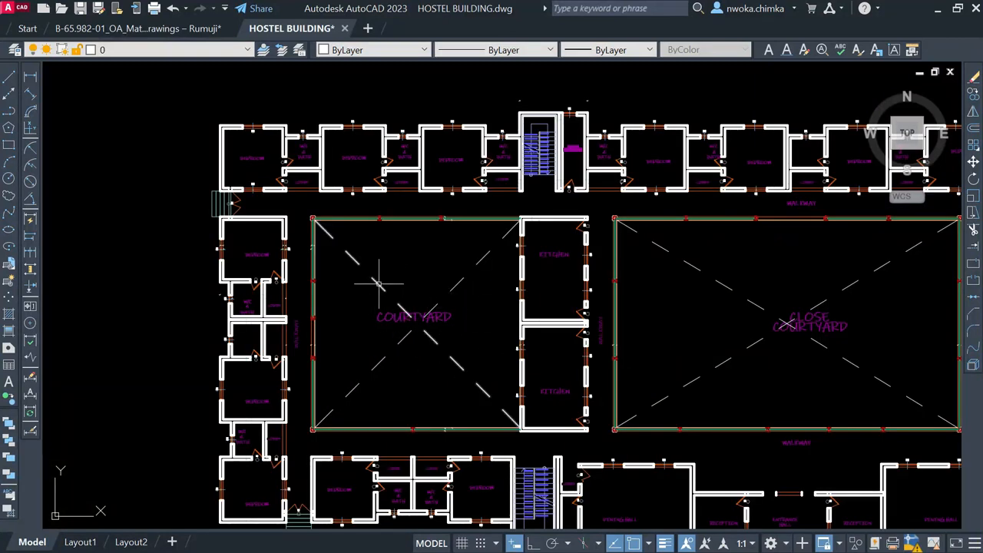
pyautogui.scroll(-1, 331, 284)
pyautogui.scroll(3, 560, 322)
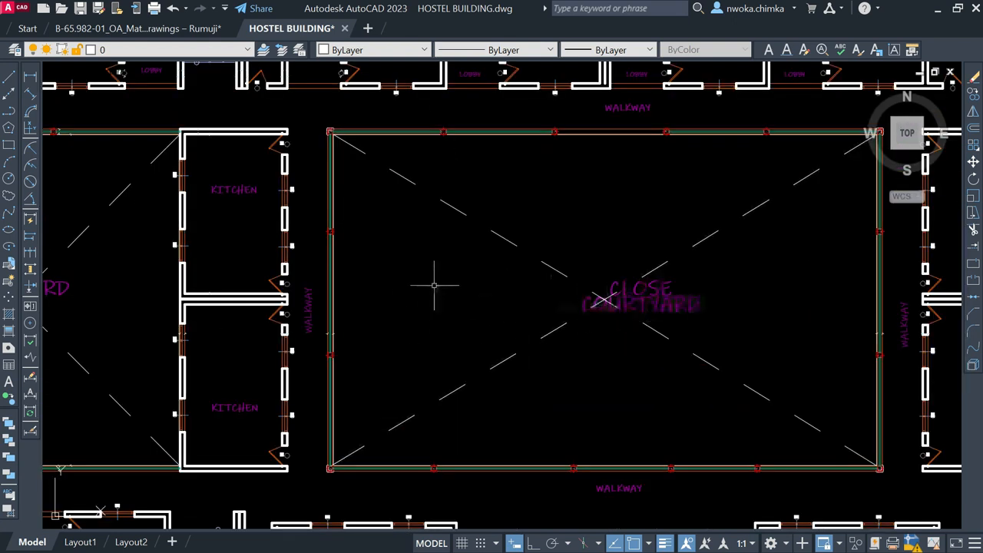
pyautogui.scroll(-6, 454, 277)
pyautogui.scroll(-4, 467, 307)
pyautogui.moveTo(673, 222); pyautogui.dragTo(191, 410, button='middle')
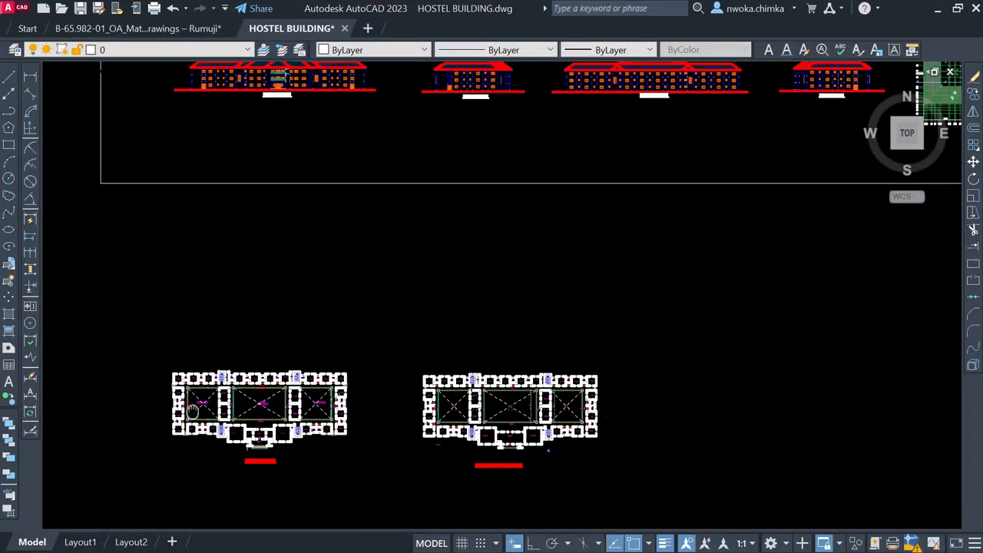
# - Erase all the mirrored tread-numbering texts from the stairs, selecting similar texts from one label in the copied ground floor plan
pyautogui.moveTo(330, 361); pyautogui.dragTo(84, 439, button='middle')
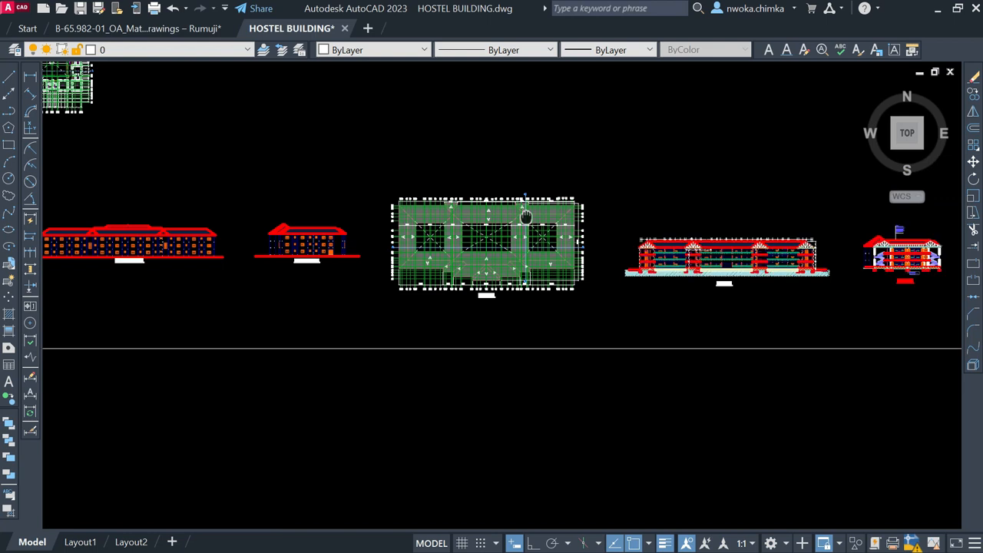
pyautogui.scroll(6, 527, 217)
pyautogui.scroll(-4, 588, 192)
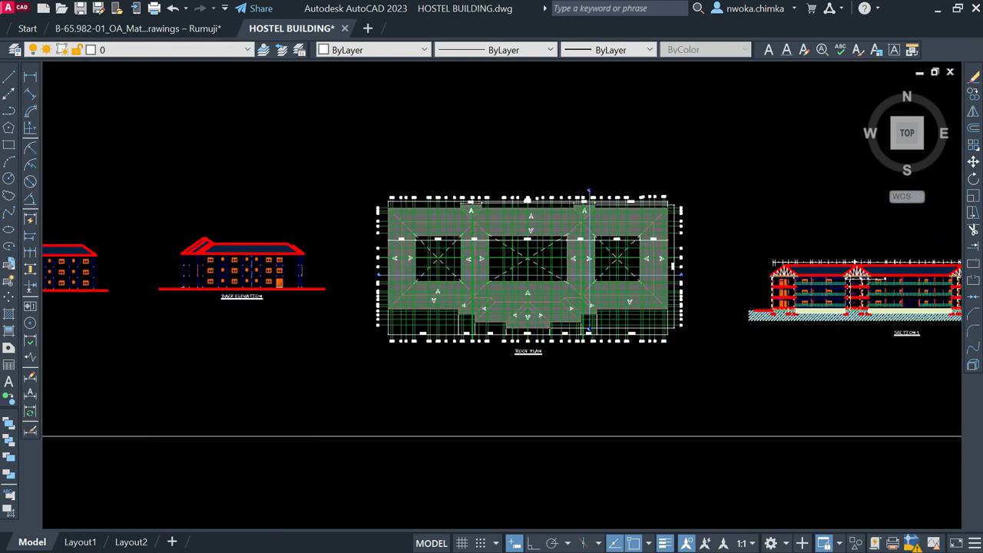
pyautogui.scroll(-2, 630, 188)
pyautogui.scroll(-2, 666, 185)
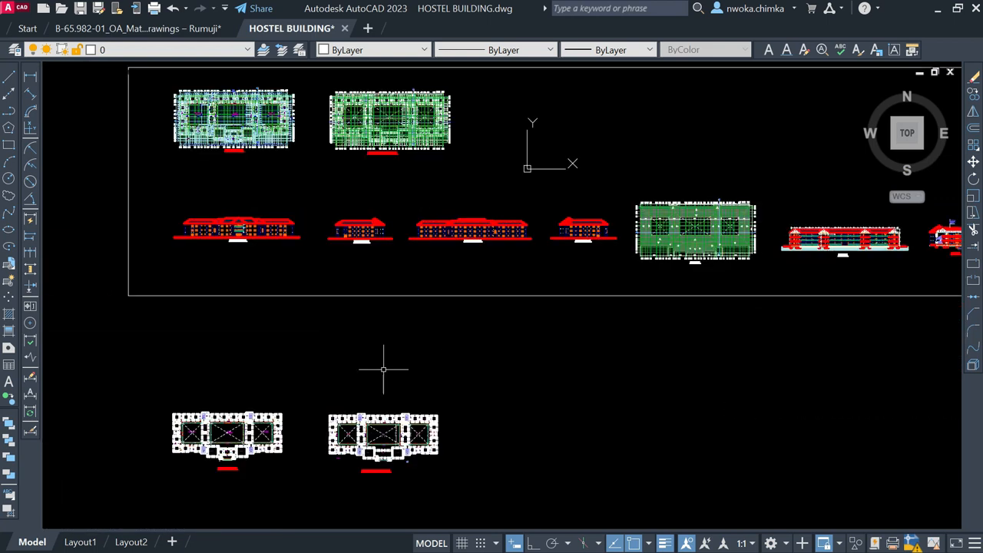
pyautogui.scroll(10, 227, 442)
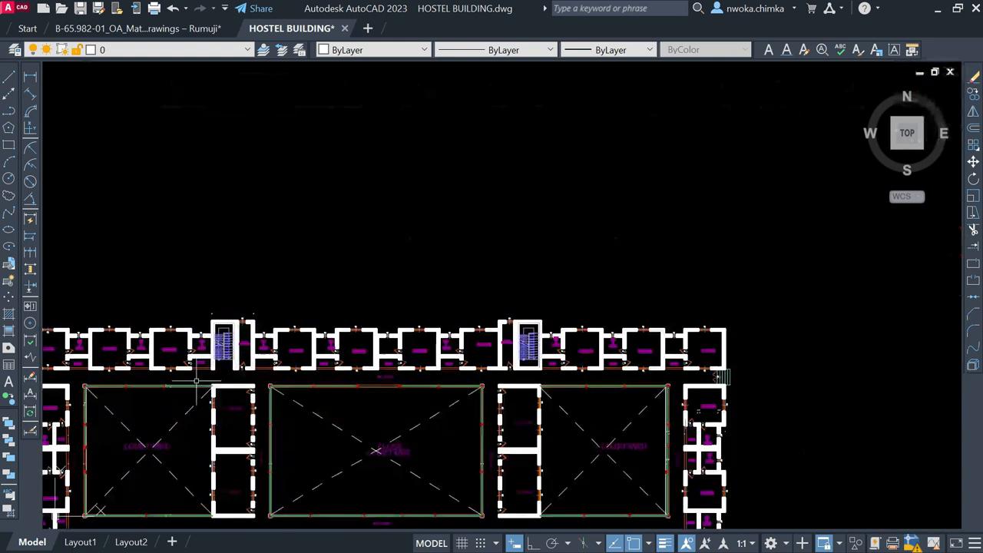
pyautogui.scroll(2, 248, 291)
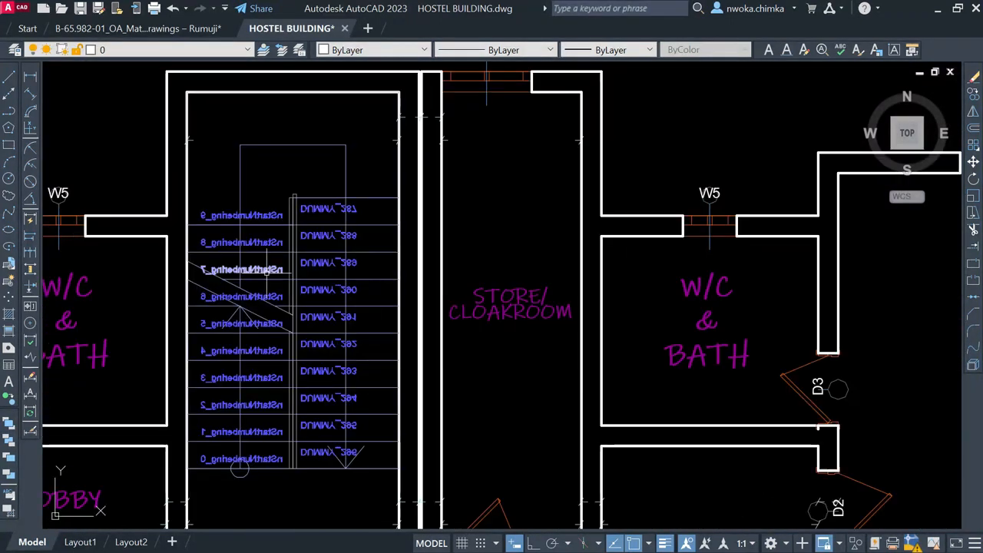
pyautogui.click(268, 215)
pyautogui.rightClick(275, 189)
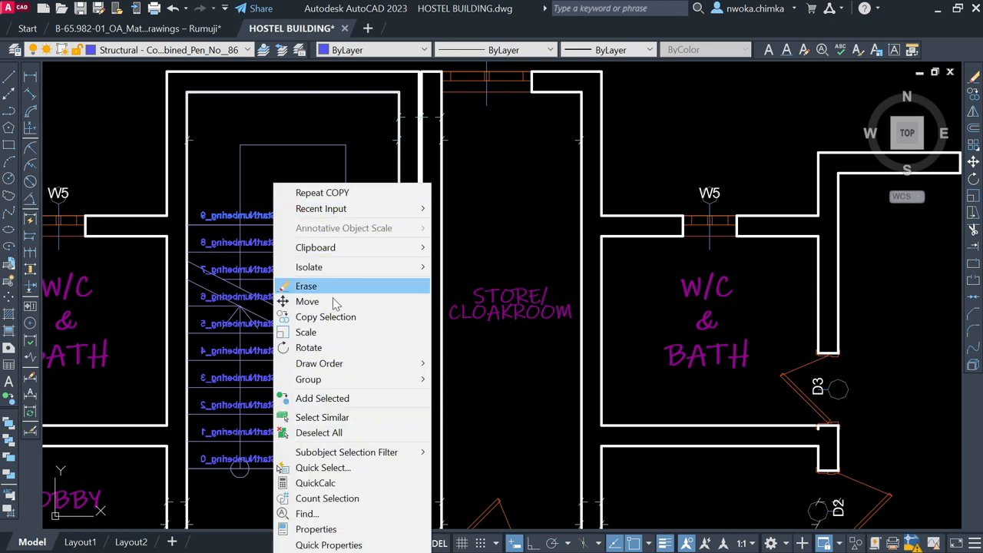
pyautogui.click(307, 429)
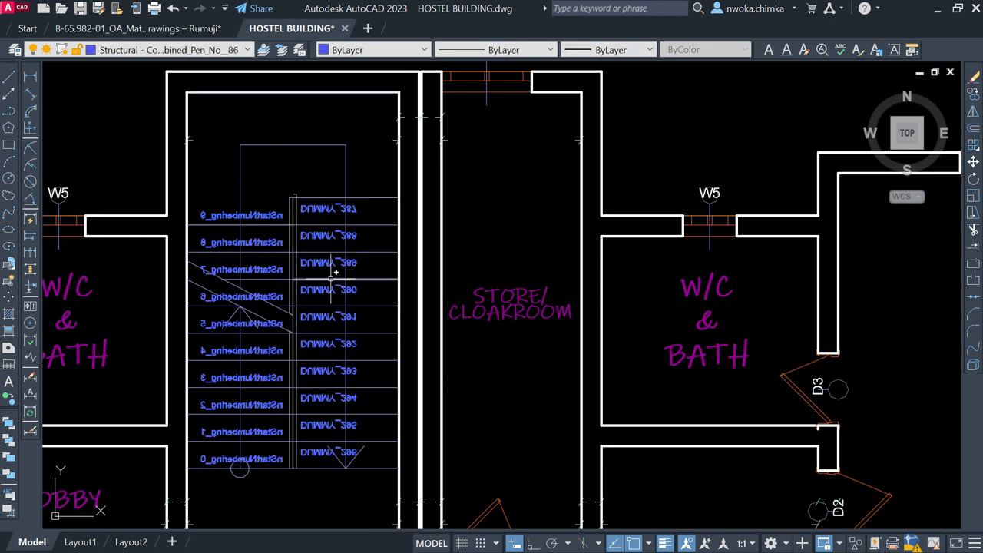
pyautogui.write('E')
pyautogui.press('Return')
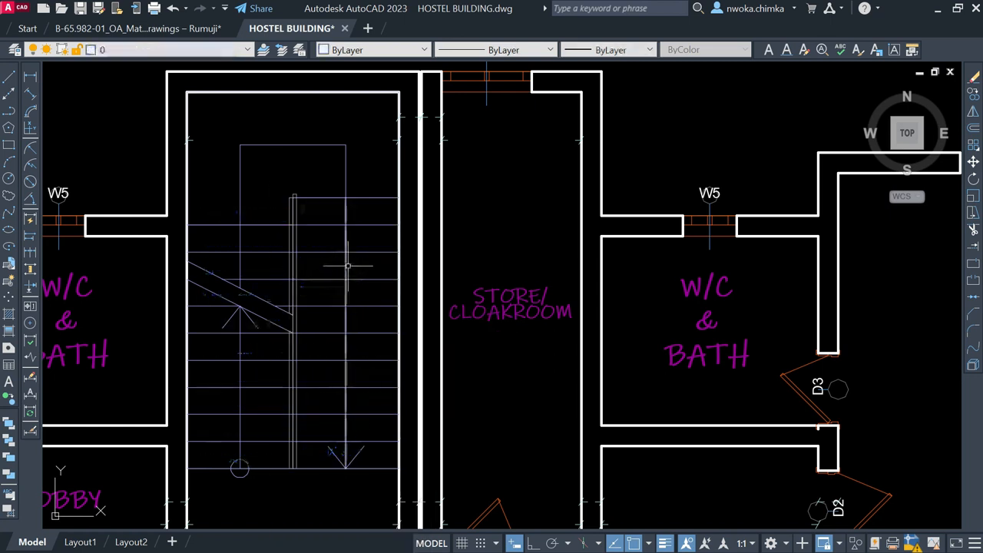
# - Erase the stray vertical dashed line on layer 0_Pen_No__1 beside the entrance porch of the copied ground floor plan
pyautogui.scroll(-5, 340, 261)
pyautogui.scroll(-5, 467, 286)
pyautogui.scroll(6, 538, 362)
pyautogui.scroll(2, 576, 246)
pyautogui.scroll(-5, 643, 200)
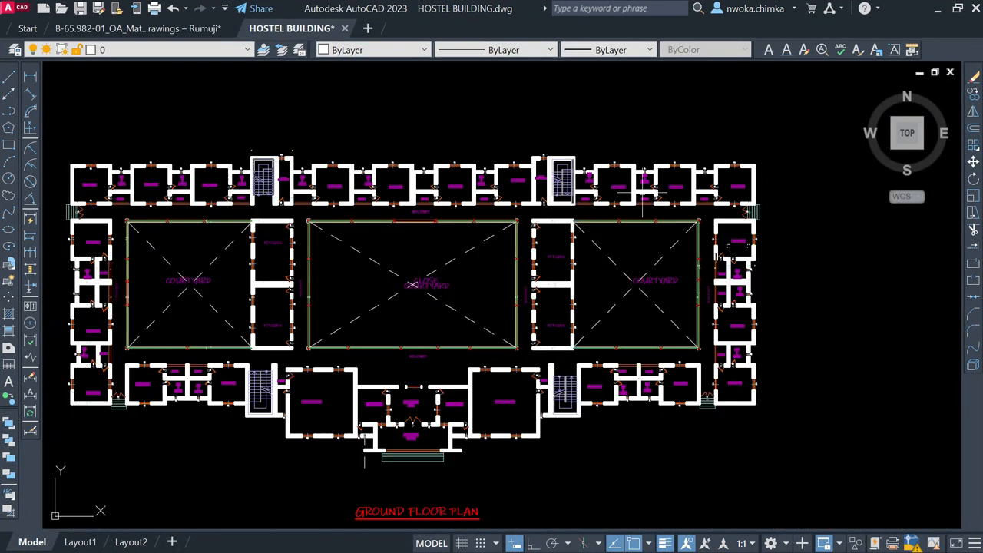
pyautogui.scroll(4, 707, 400)
pyautogui.scroll(-5, 672, 427)
pyautogui.scroll(6, 519, 443)
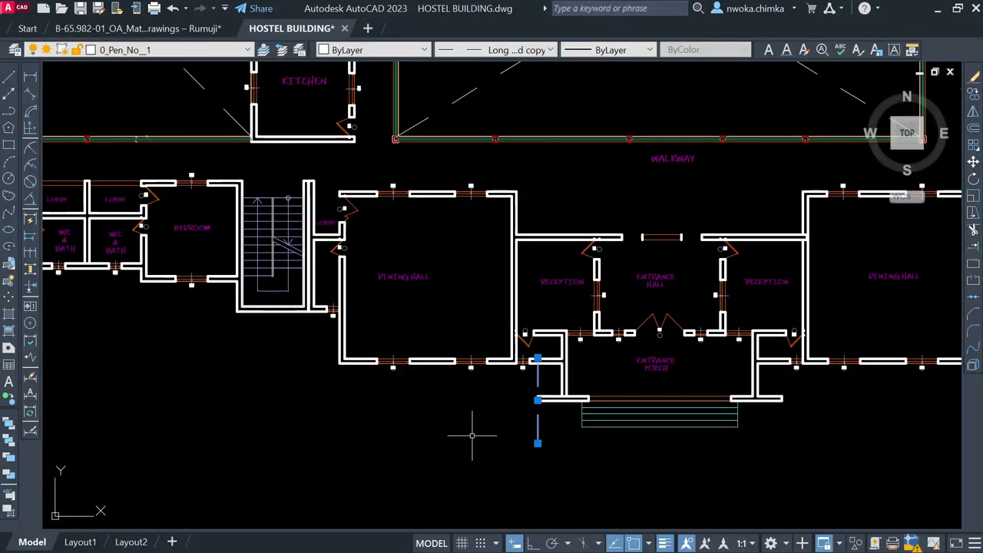
pyautogui.press('Escape')
# - Examine the copied ground floor plan's entrance, courtyards, kitchens and surrounding rooms for leftover items
pyautogui.scroll(-3, 538, 400)
pyautogui.scroll(5, 600, 369)
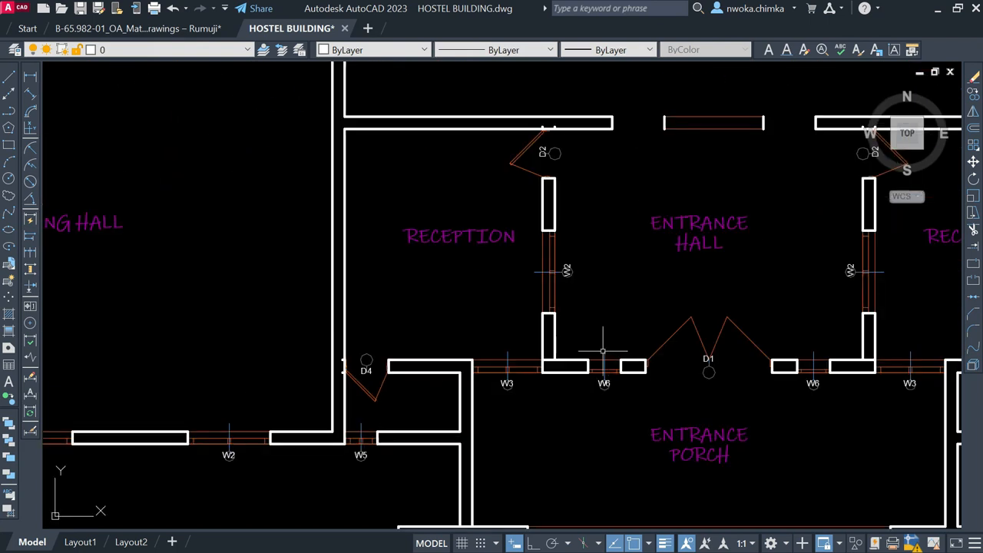
pyautogui.scroll(-5, 631, 351)
pyautogui.scroll(3, 316, 289)
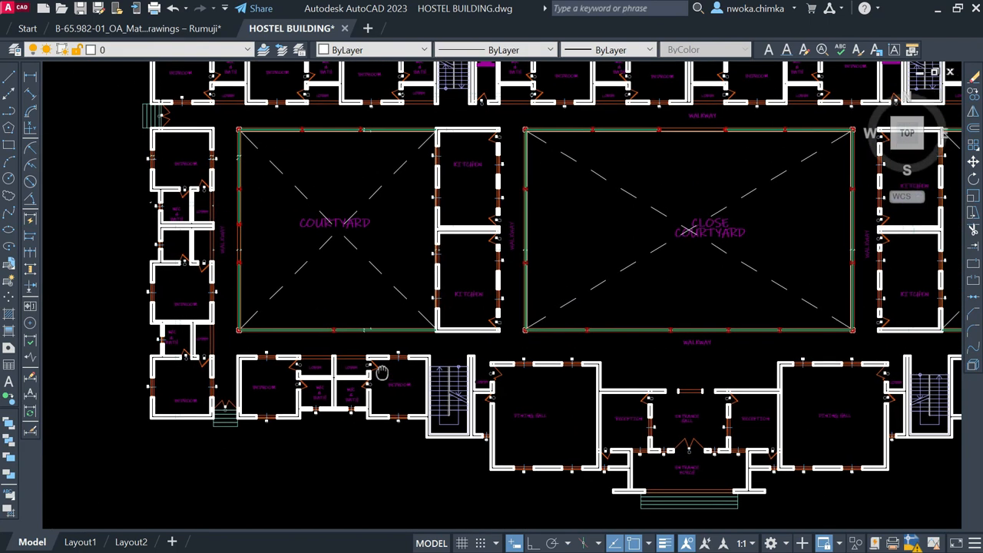
pyautogui.scroll(-4, 316, 289)
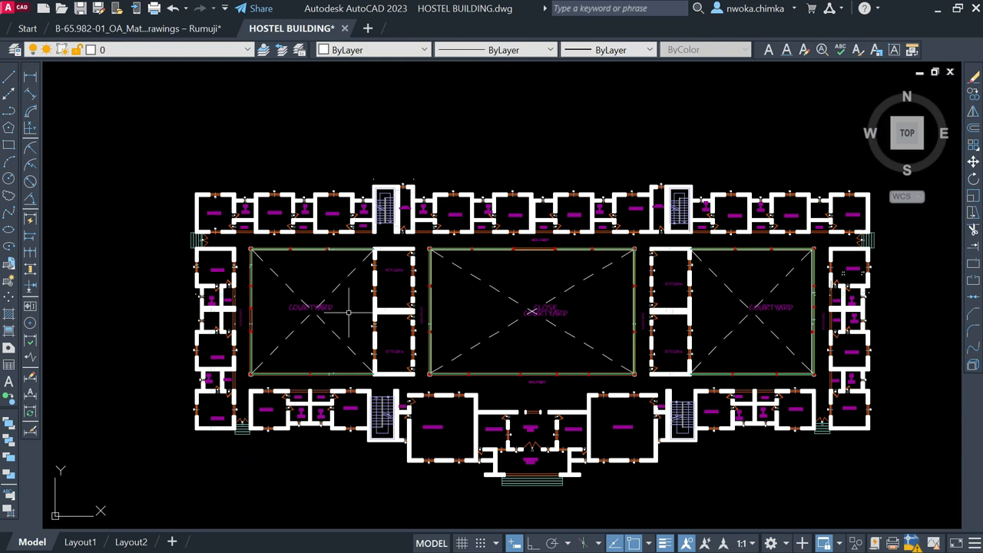
pyautogui.scroll(3, 381, 323)
pyautogui.scroll(3, 378, 296)
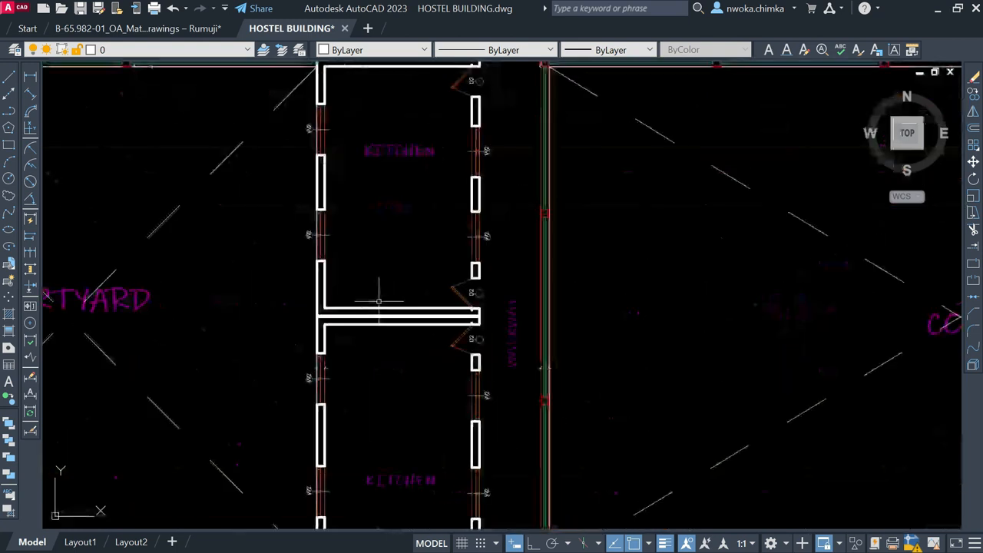
pyautogui.scroll(-3, 378, 305)
pyautogui.scroll(-2, 430, 328)
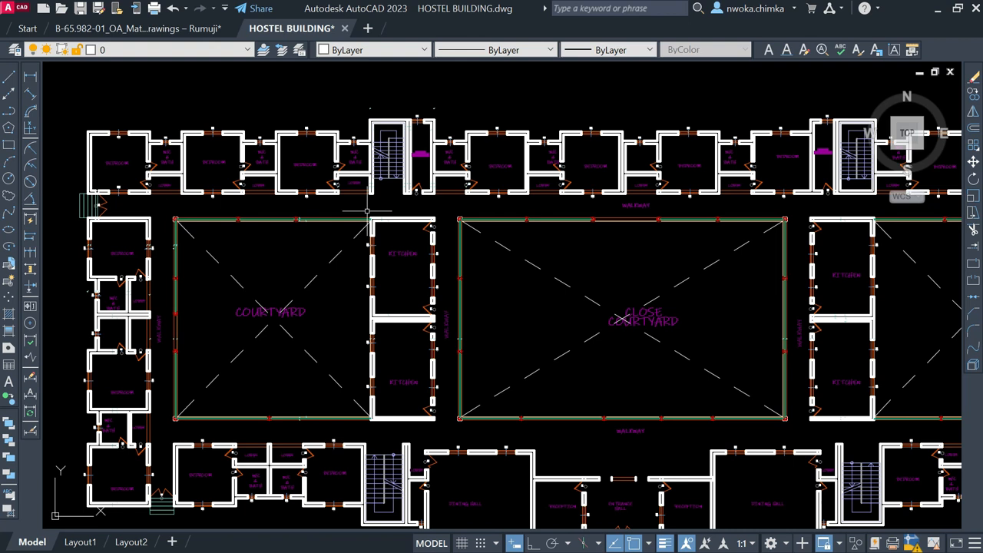
pyautogui.scroll(-3, 352, 165)
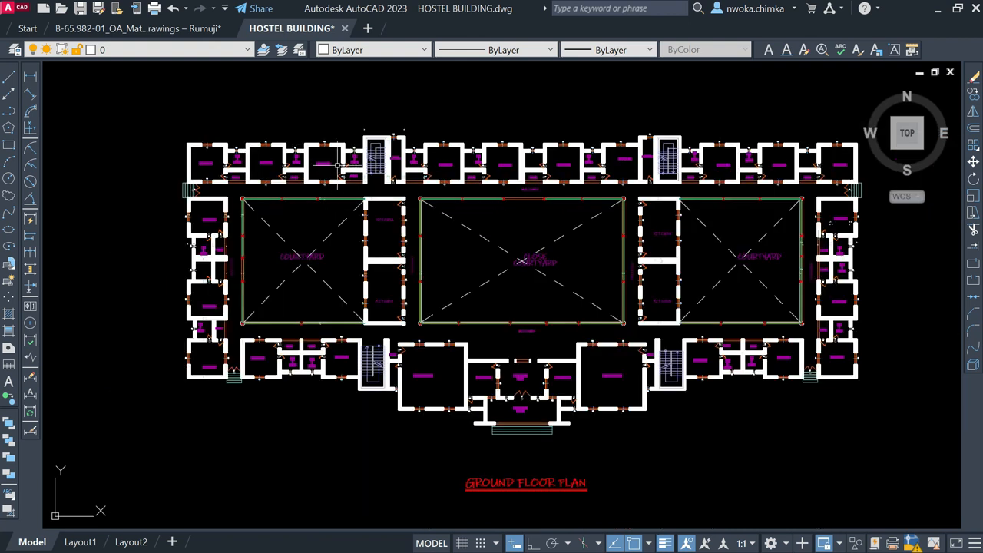
pyautogui.scroll(-2, 347, 208)
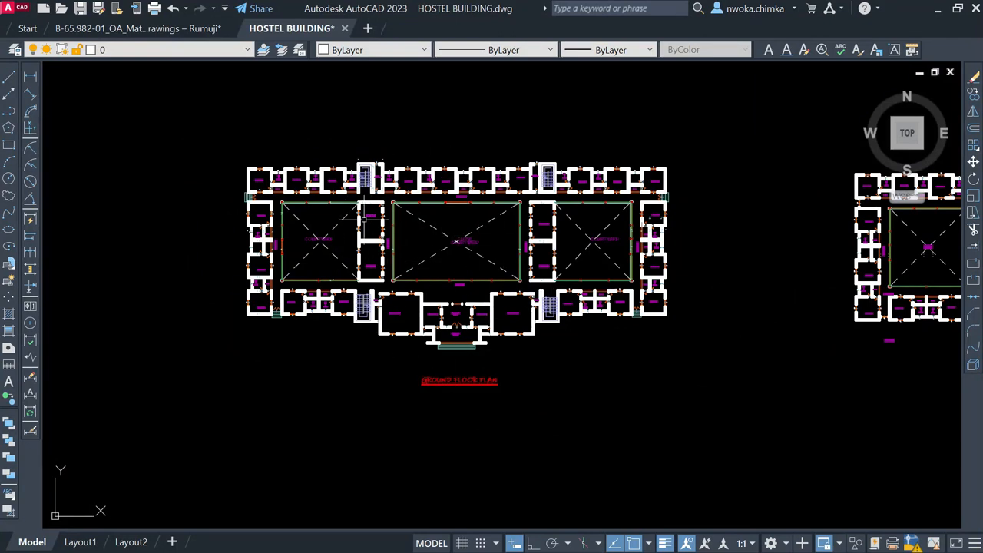
pyautogui.scroll(2, 345, 163)
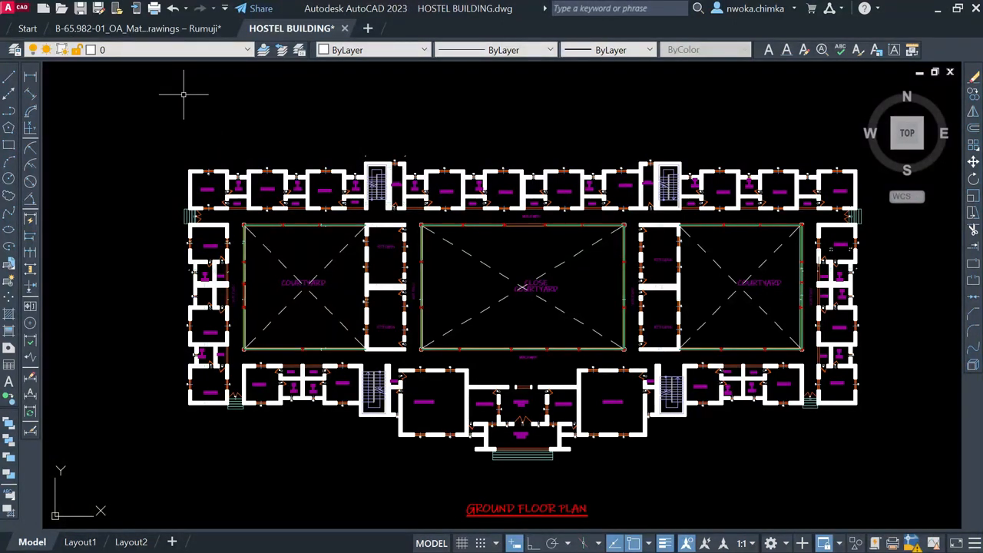
# - Create a new layer named GRID and set its colour to yellow
pyautogui.click(151, 49)
pyautogui.click(14, 49)
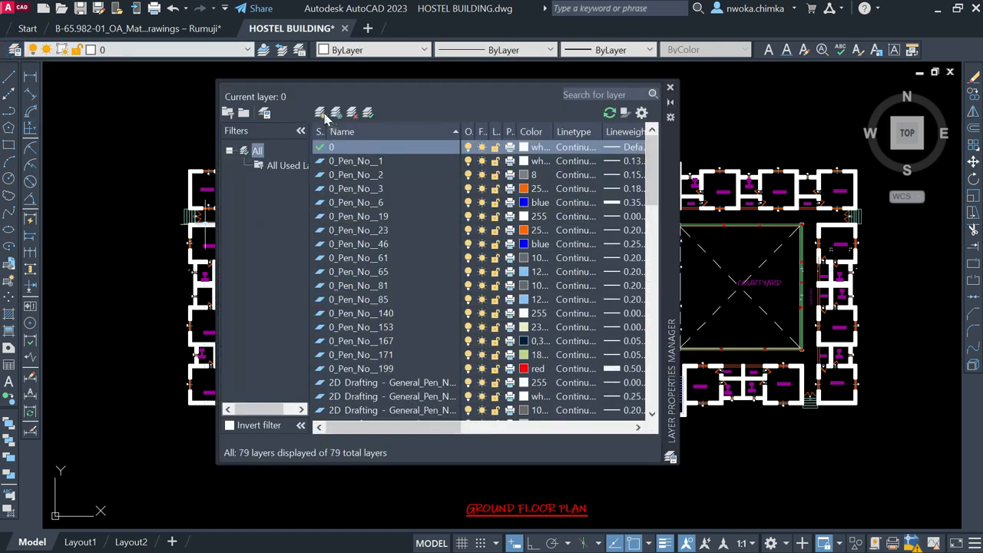
pyautogui.click(321, 113)
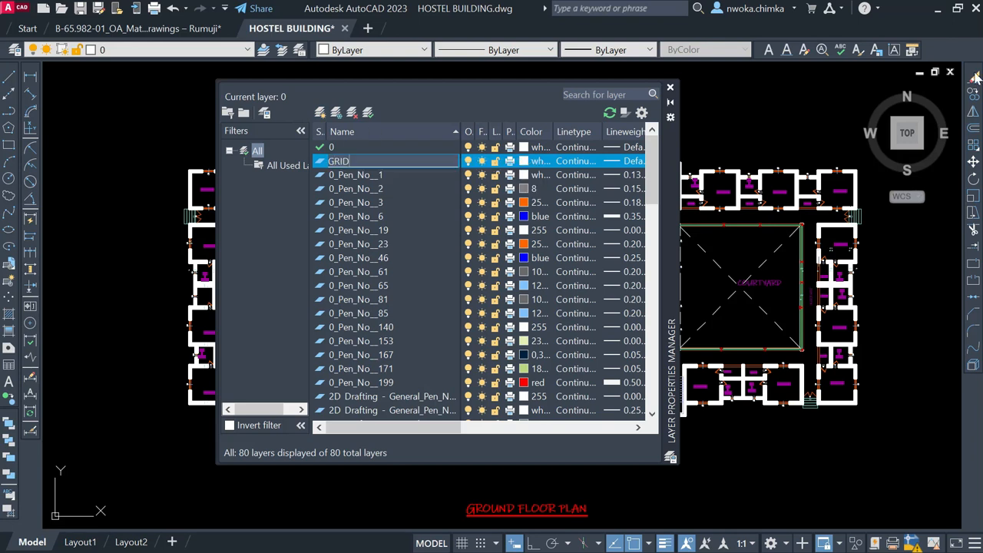
pyautogui.click(537, 161)
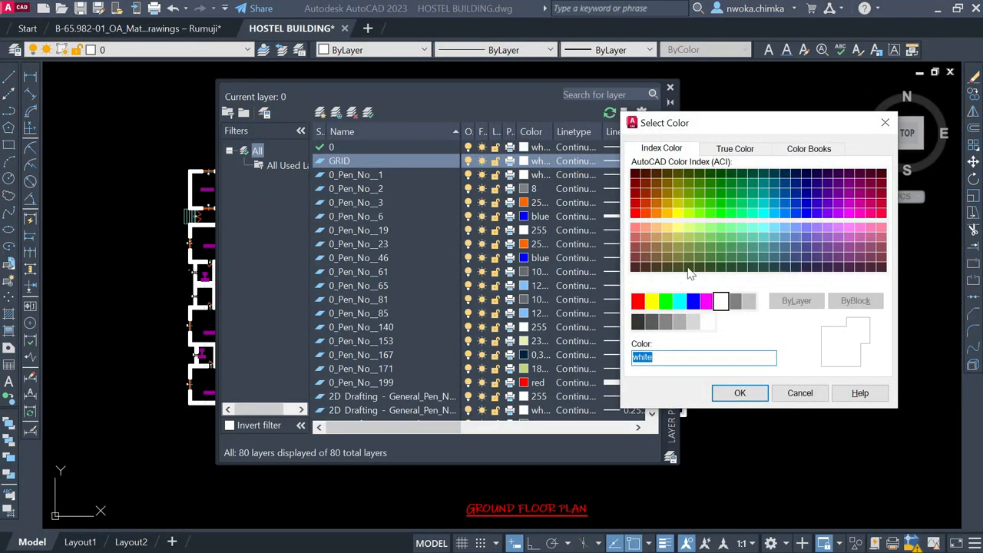
pyautogui.click(667, 213)
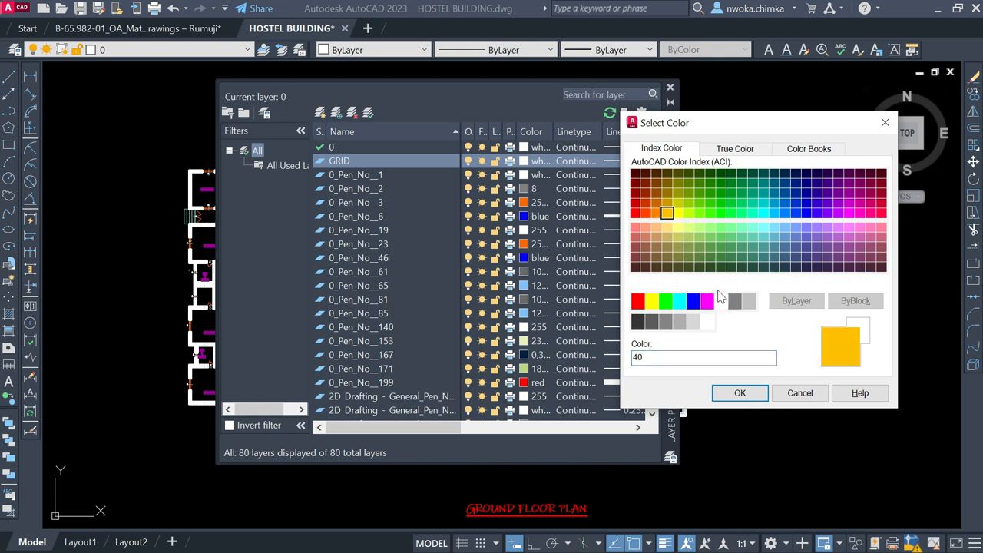
pyautogui.click(652, 300)
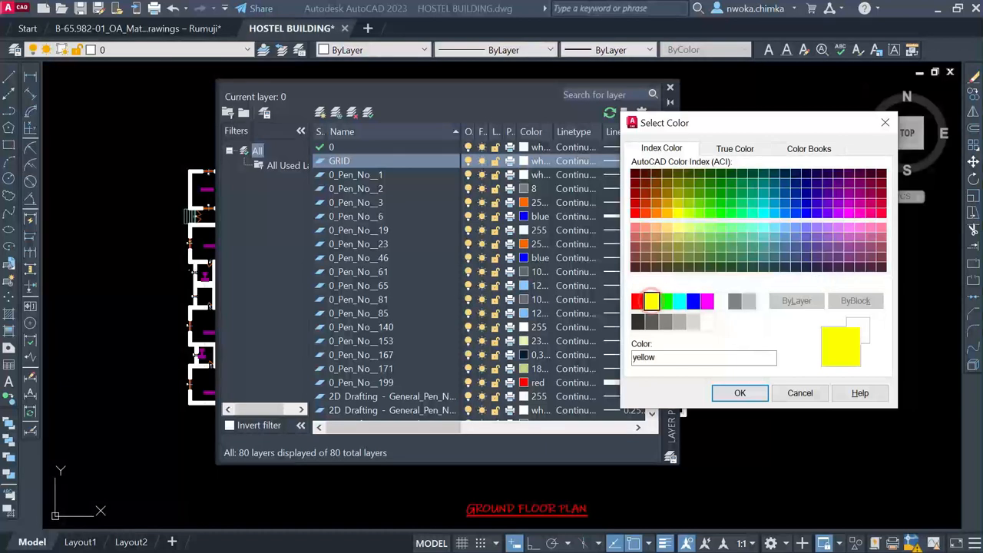
pyautogui.click(740, 393)
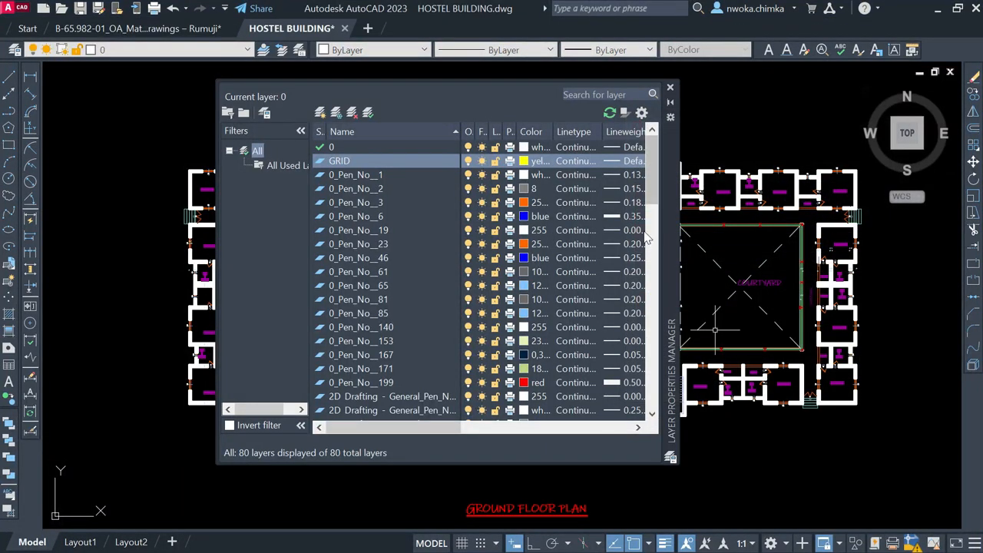
# - Set the GRID layer's lineweight to 0.05 mm and keep its linetype as Continuous
pyautogui.click(628, 161)
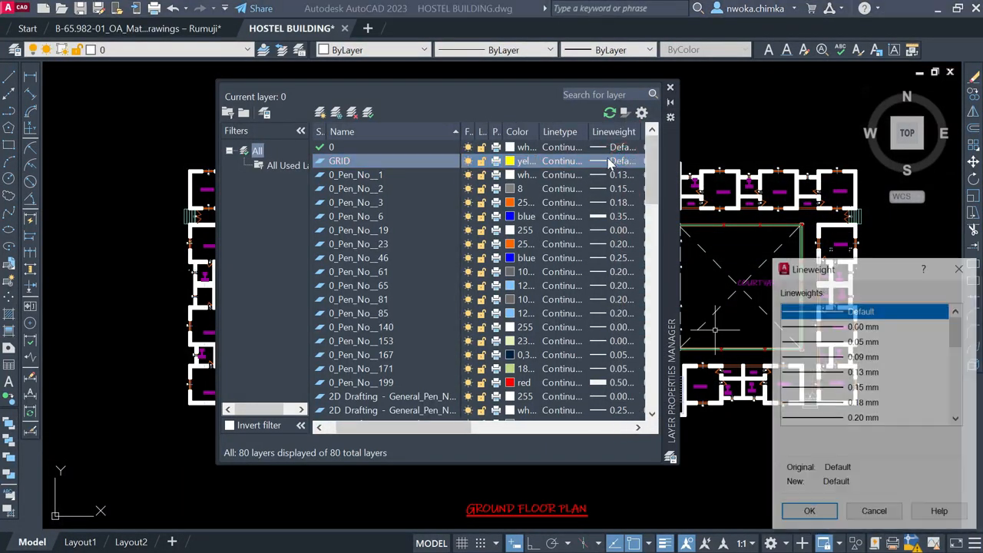
pyautogui.click(862, 343)
pyautogui.click(803, 519)
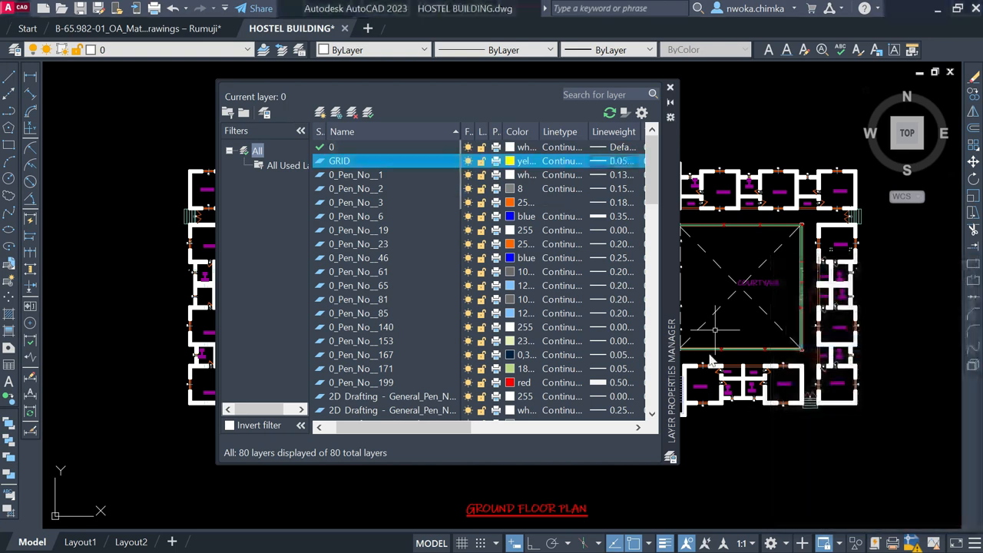
pyautogui.click(572, 162)
pyautogui.scroll(-1, 808, 299)
pyautogui.scroll(1, 813, 306)
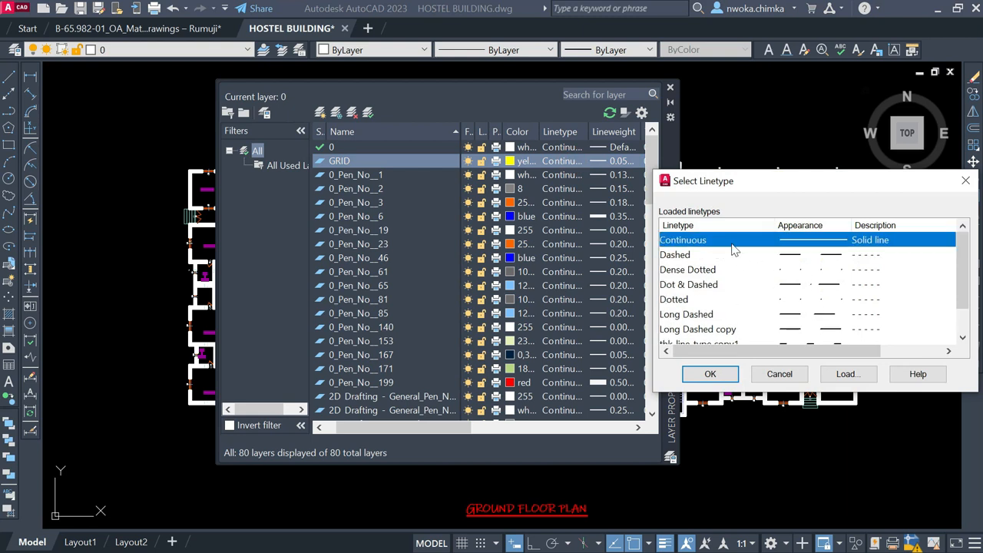
pyautogui.click(711, 374)
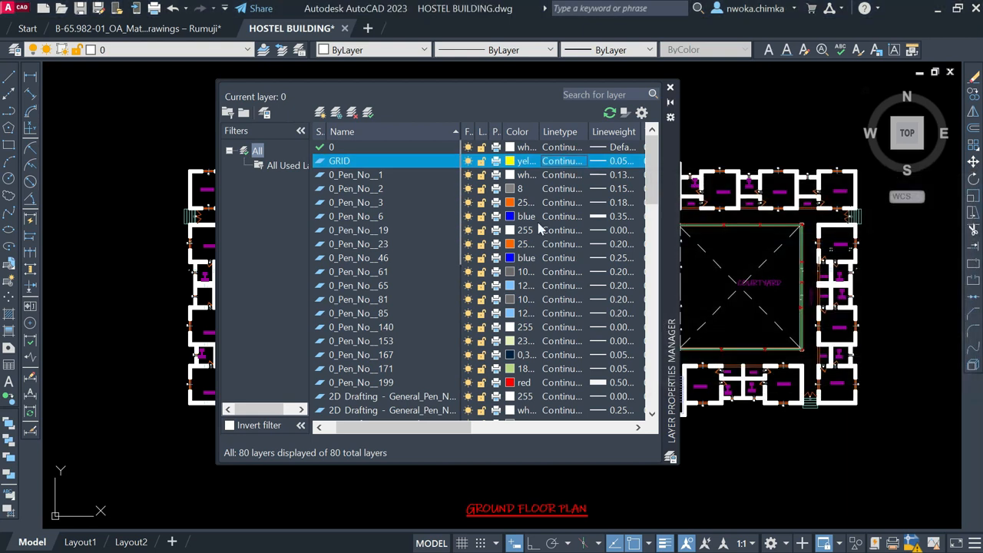
# - Create a new layer named COLUMN and set its colour to green
pyautogui.click(321, 112)
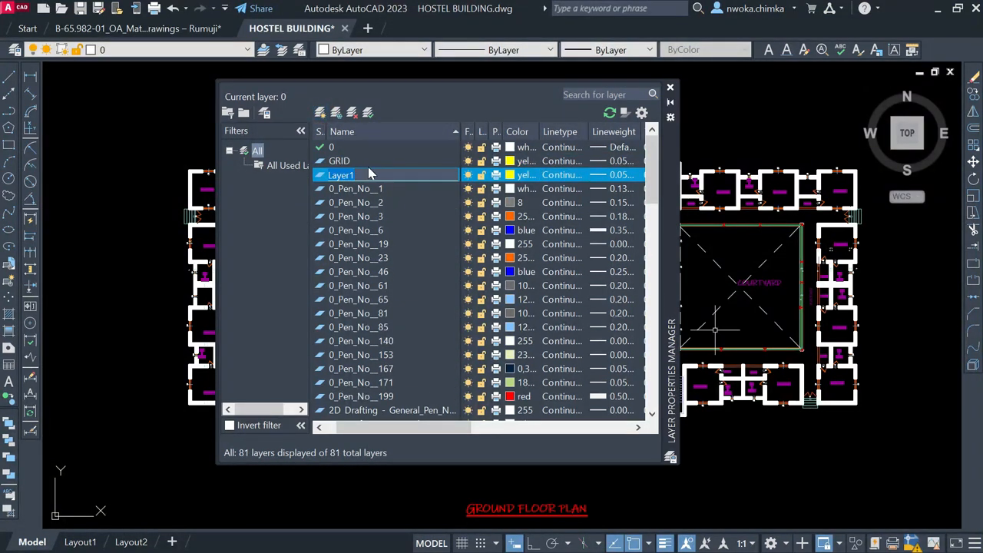
pyautogui.write('COLUMN')
pyautogui.click(518, 177)
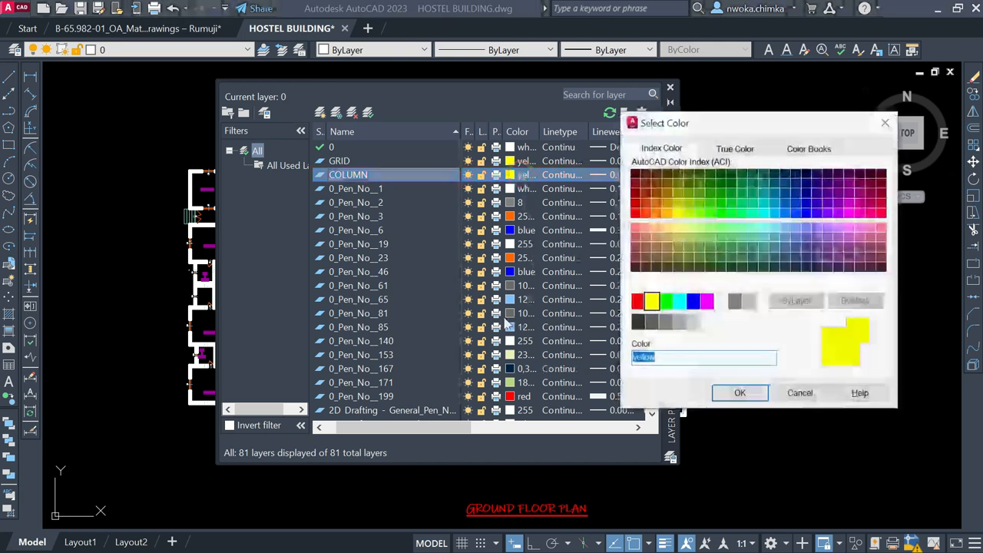
pyautogui.click(665, 302)
pyautogui.click(739, 392)
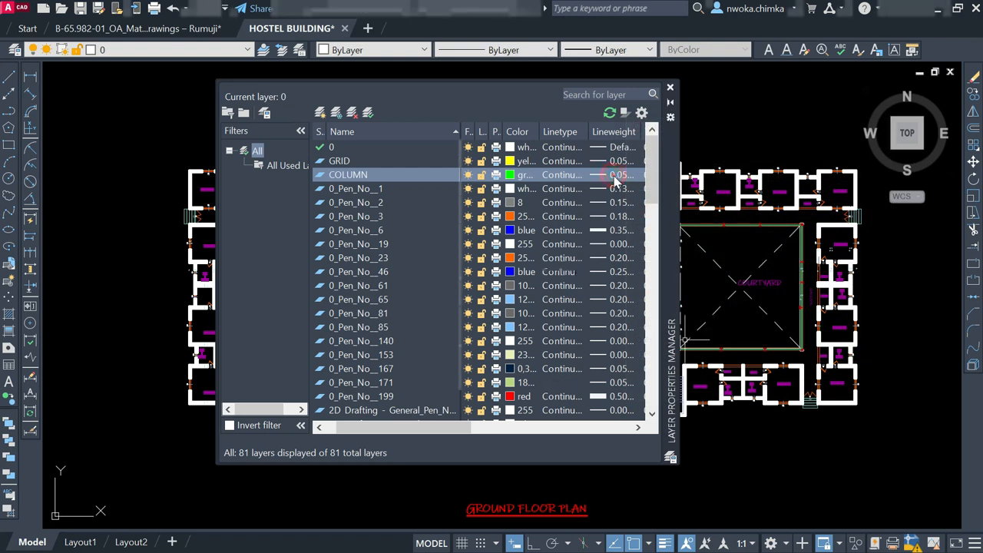
# - Set the COLUMN layer's lineweight to 0.50 mm
pyautogui.click(614, 176)
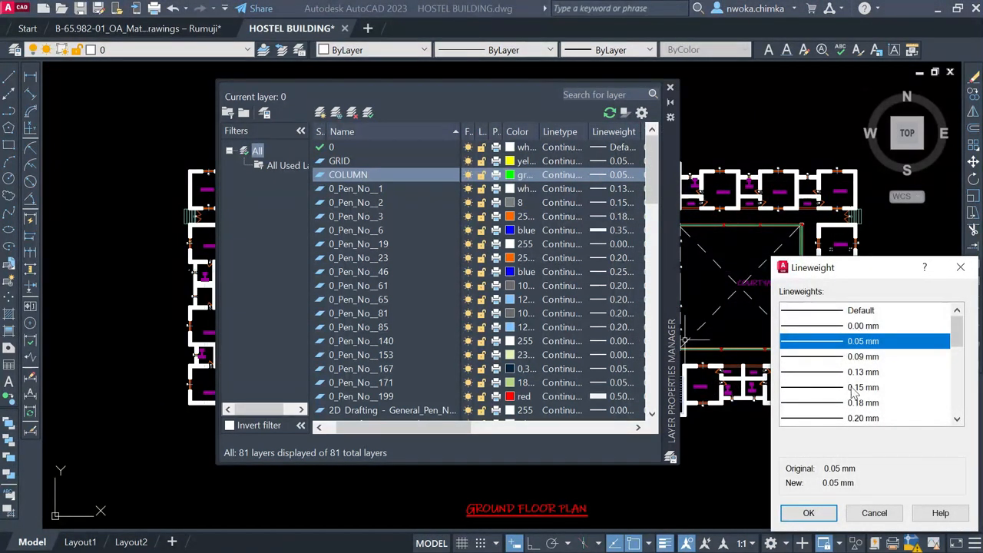
pyautogui.scroll(-3, 852, 394)
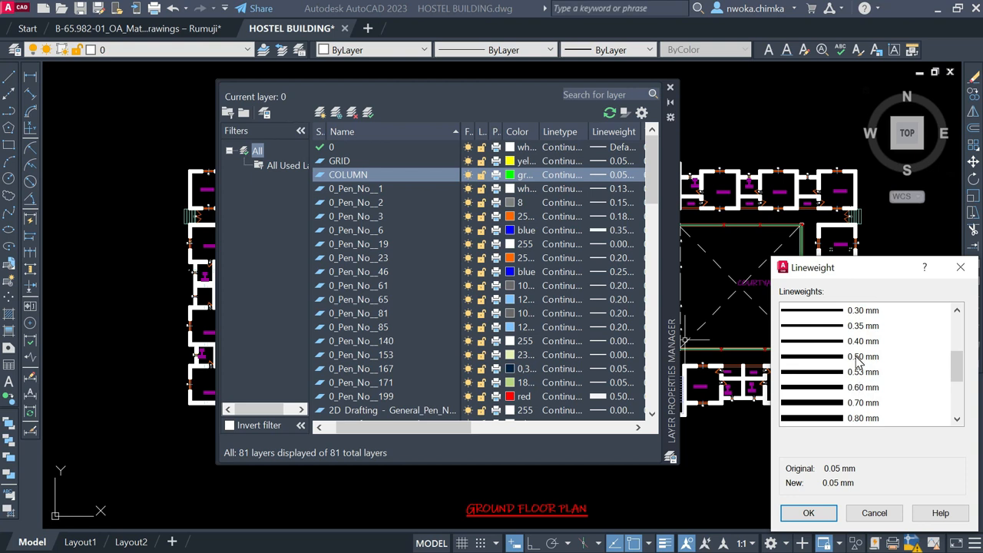
pyautogui.click(858, 358)
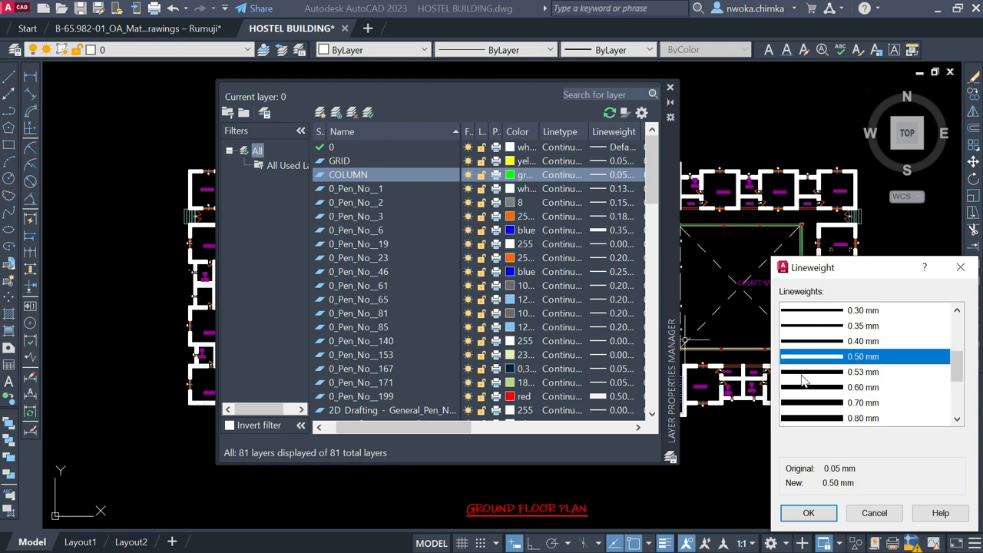
pyautogui.click(808, 513)
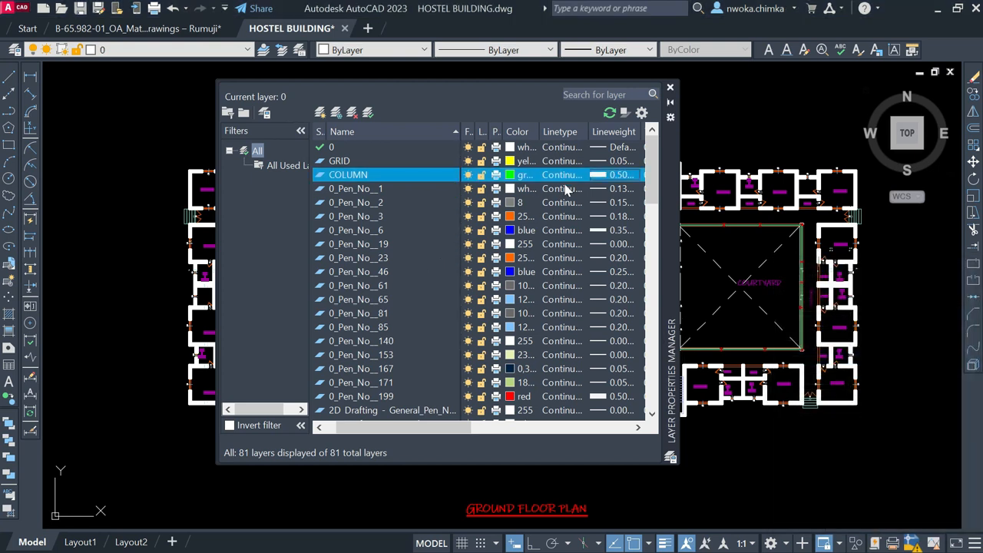
# - Close the layer properties and make COLUMN the current layer
pyautogui.click(671, 89)
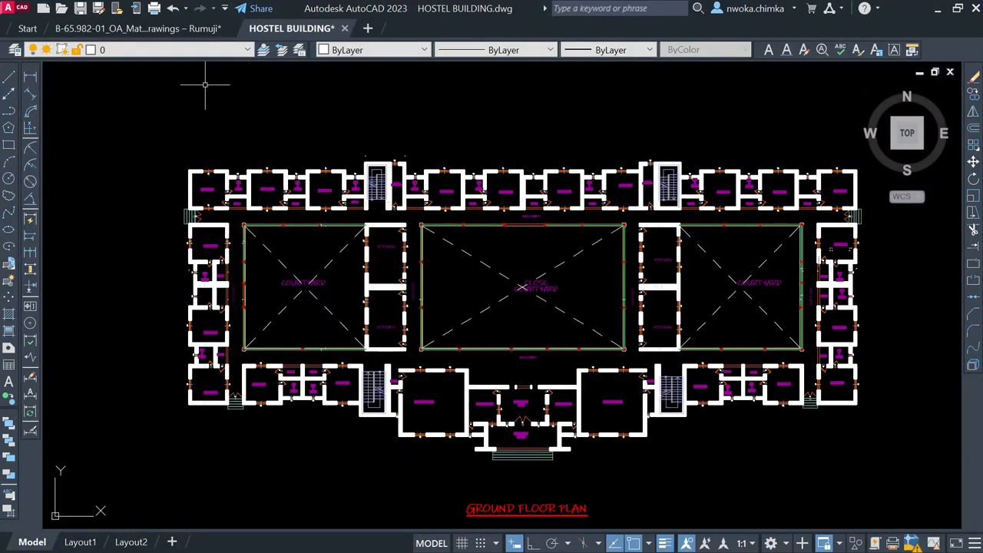
pyautogui.click(131, 49)
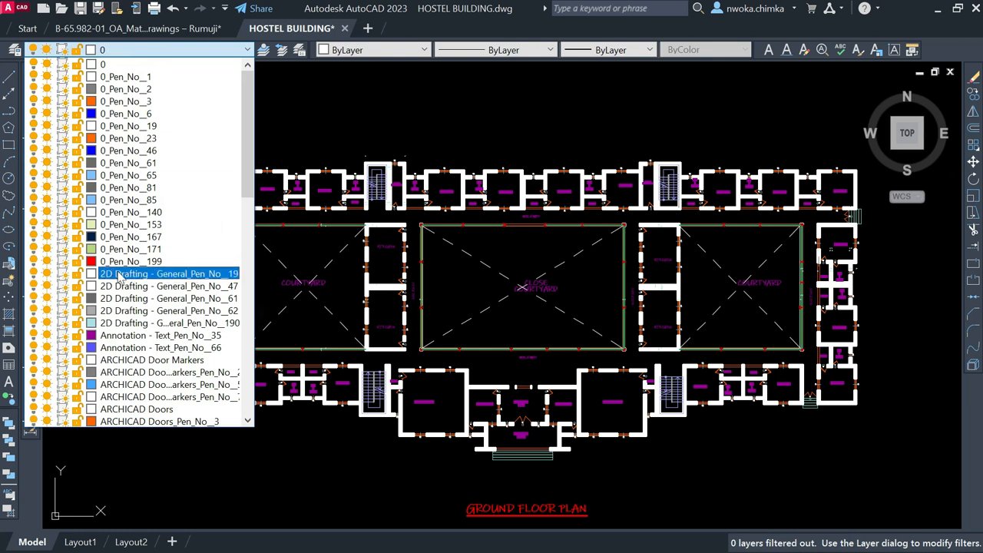
pyautogui.scroll(-10, 119, 278)
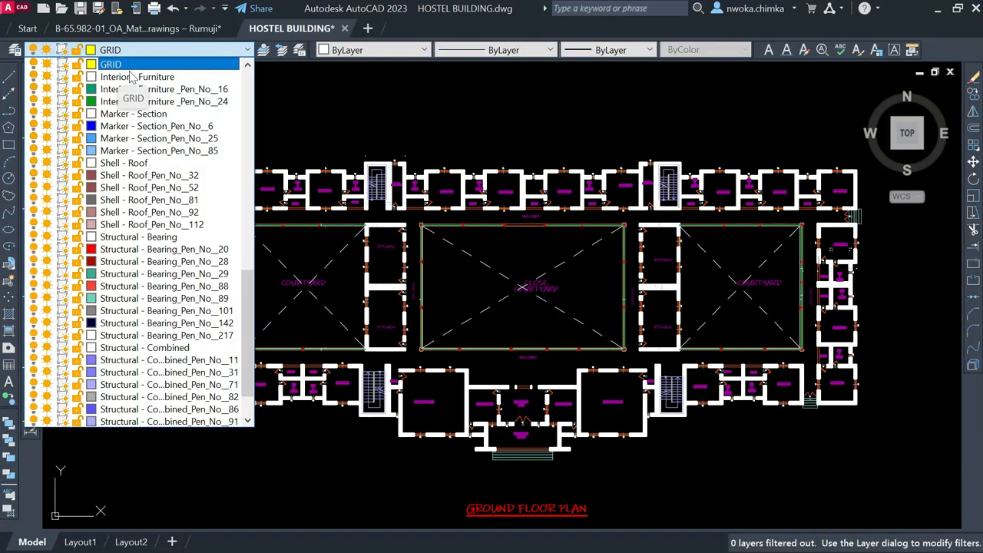
pyautogui.scroll(2, 130, 77)
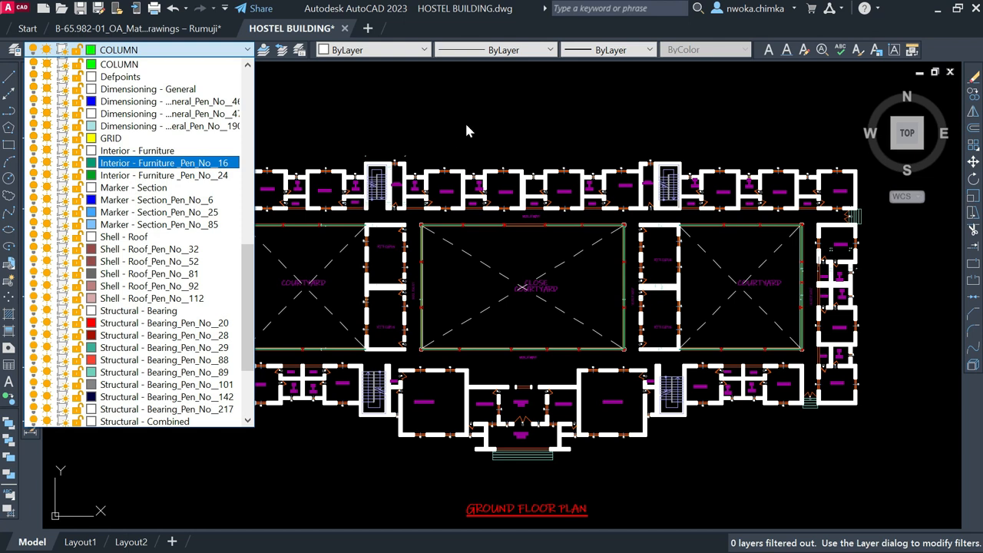
pyautogui.click(483, 109)
# - Erase the entrance steps outside door D5 on the west side of the ground floor plan
pyautogui.scroll(2, 203, 190)
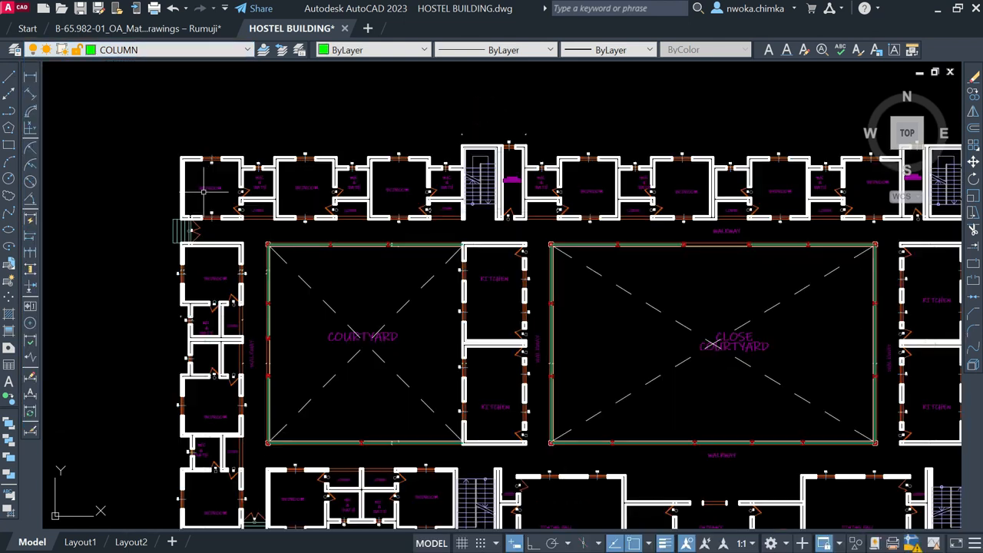
pyautogui.scroll(5, 184, 229)
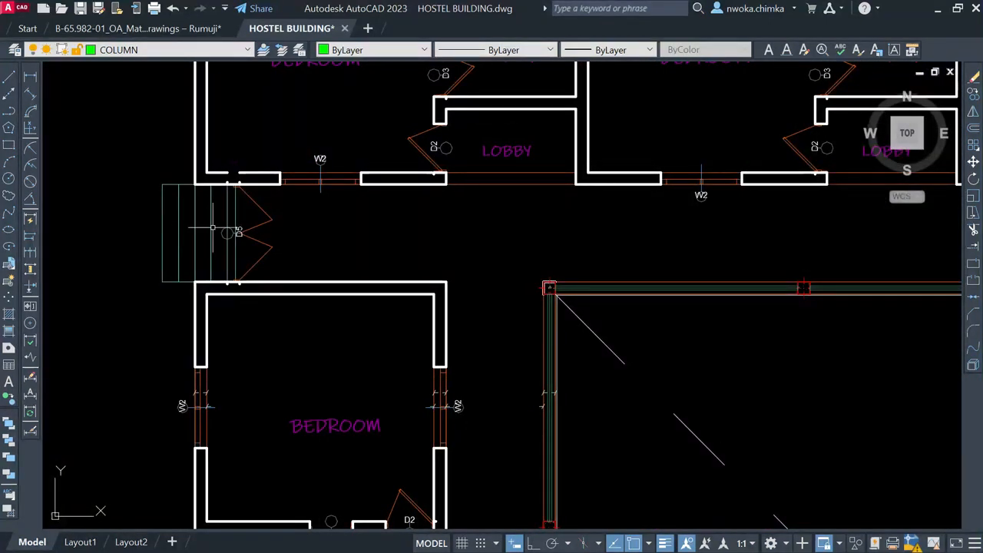
pyautogui.click(239, 210)
pyautogui.click(140, 209)
pyautogui.click(169, 177)
pyautogui.click(129, 302)
pyautogui.write('e')
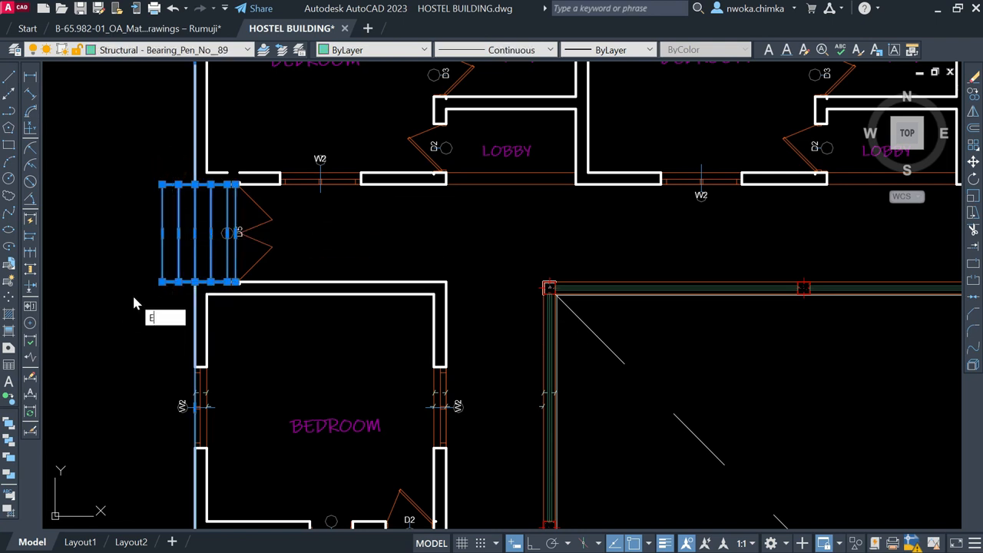
pyautogui.press('Return')
# - Erase the matching entrance steps outside door D5 on the east side of the ground floor plan
pyautogui.scroll(-4, 136, 289)
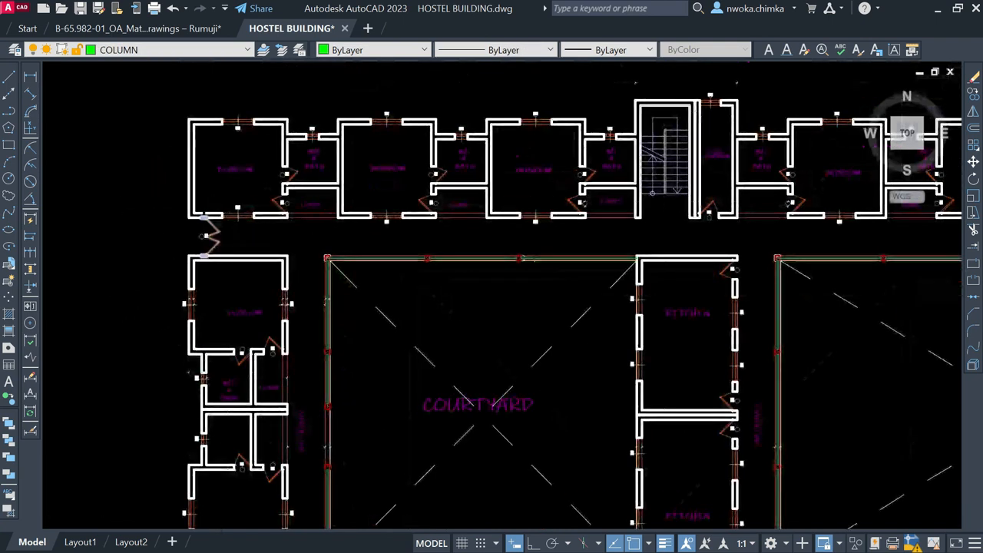
pyautogui.scroll(-2, 488, 228)
pyautogui.scroll(6, 830, 220)
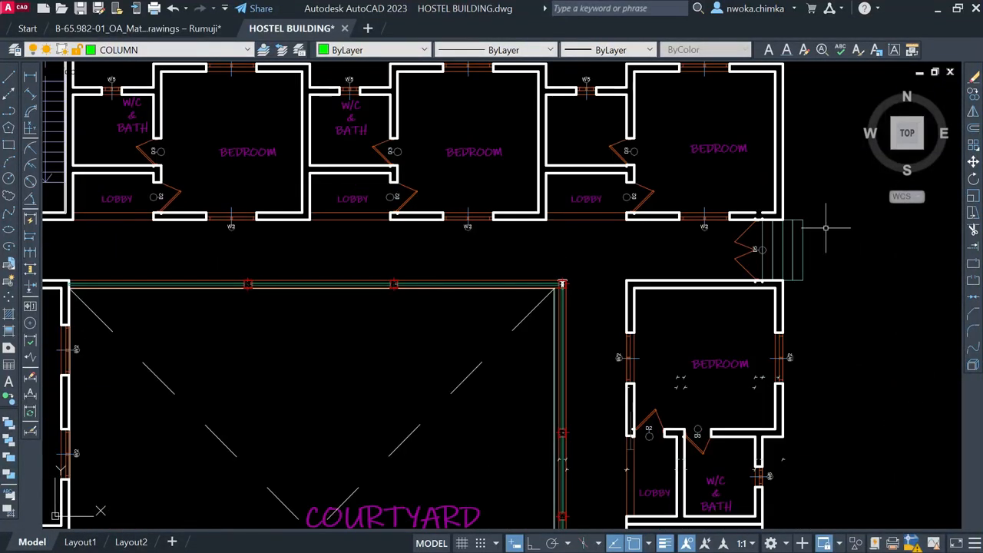
pyautogui.click(831, 220)
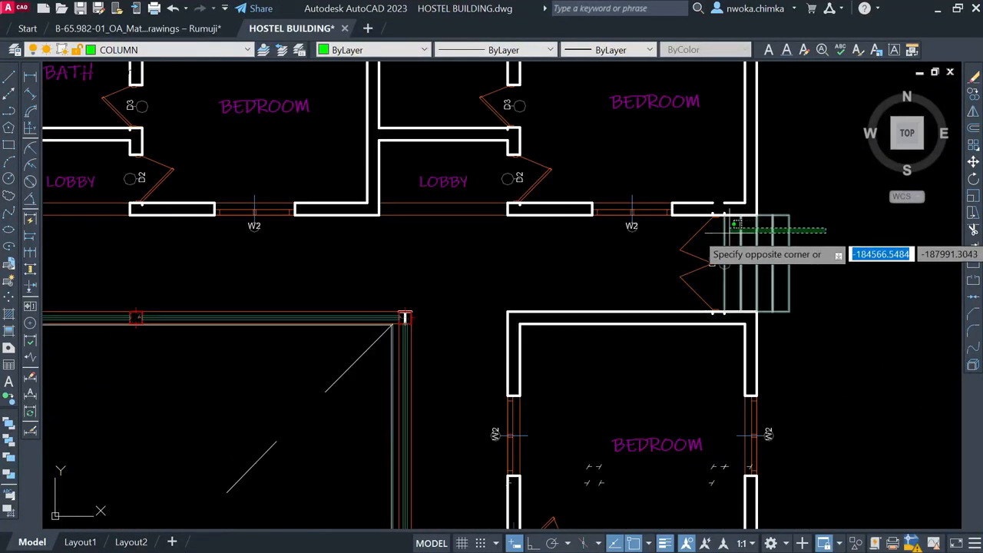
pyautogui.click(717, 234)
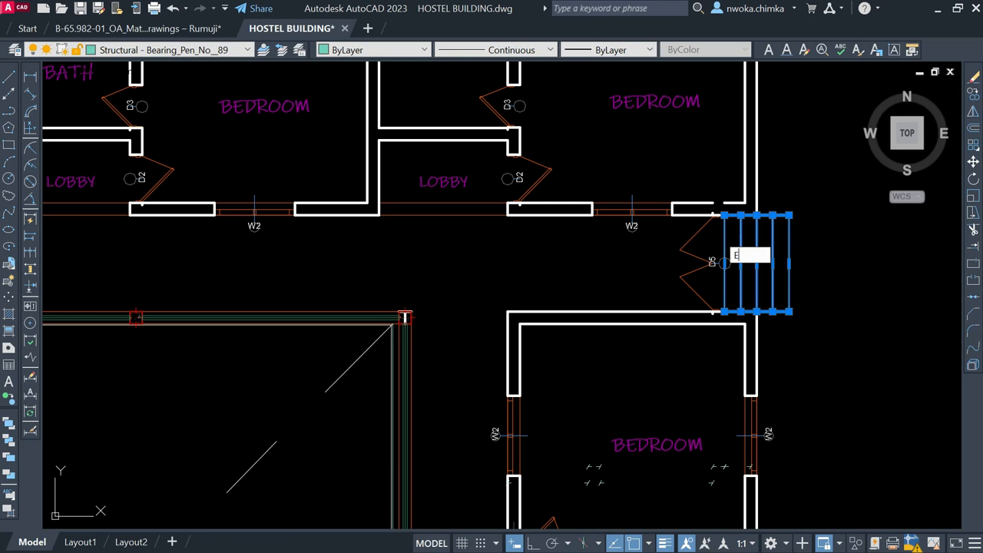
pyautogui.press('Delete')
# - Erase the steps at the southeast side entrance and the wide steps in front of the entrance porch
pyautogui.scroll(-3, 702, 192)
pyautogui.scroll(-3, 702, 186)
pyautogui.moveTo(688, 420); pyautogui.dragTo(696, 279, button='middle')
pyautogui.scroll(6, 652, 366)
pyautogui.click(652, 367)
pyautogui.click(640, 293)
pyautogui.scroll(-4, 782, 297)
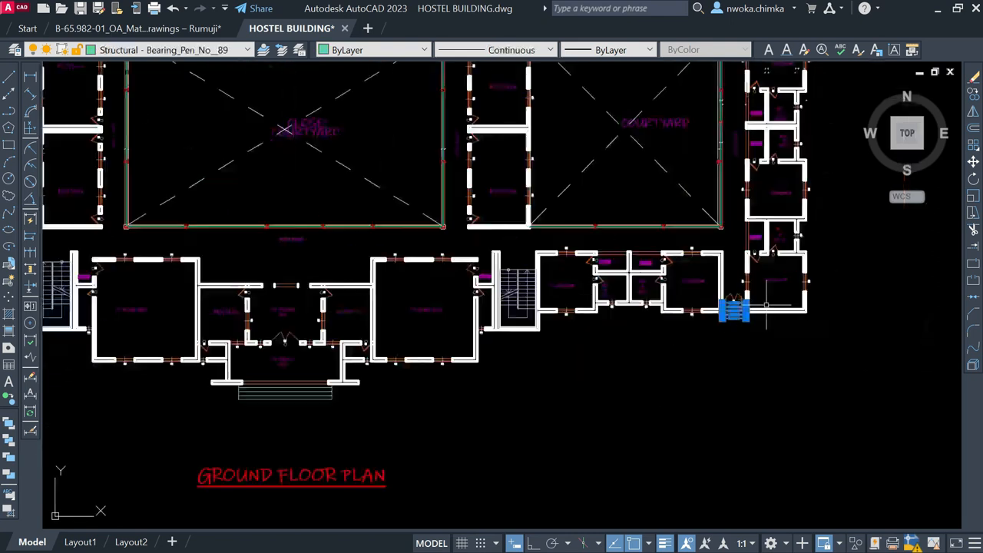
pyautogui.scroll(4, 311, 395)
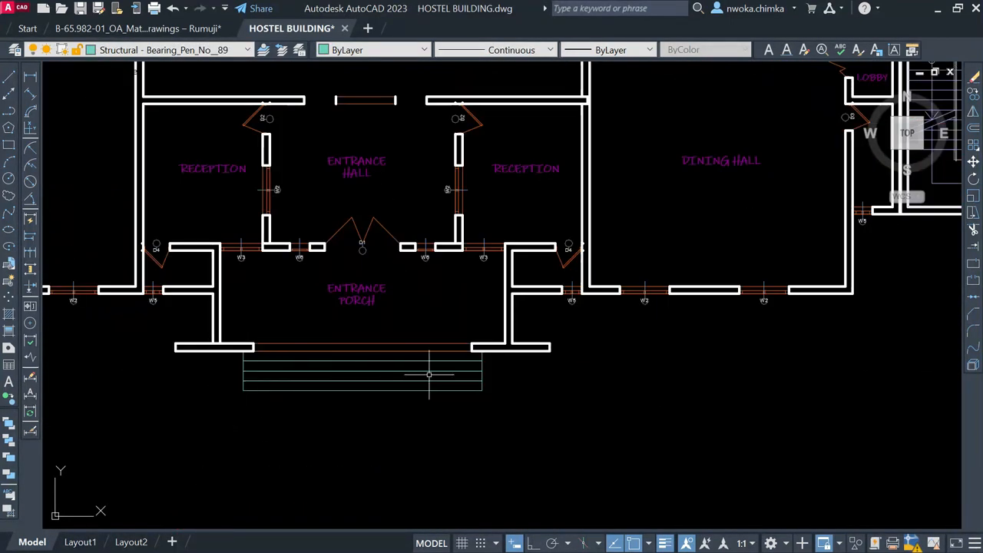
pyautogui.click(499, 358)
pyautogui.click(223, 417)
pyautogui.press('Delete')
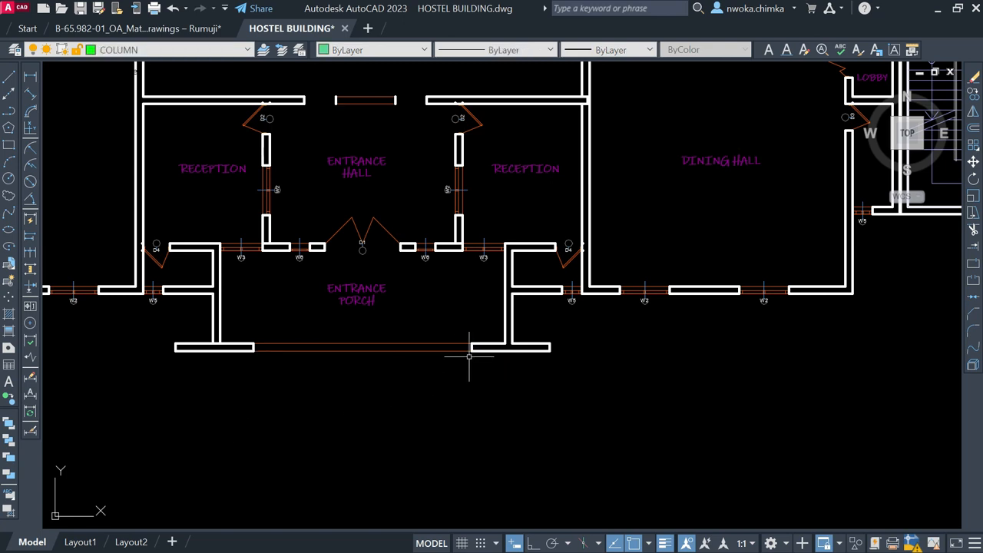
# - Erase the steps at the southwest side entrance between the two bedrooms
pyautogui.scroll(-5, 491, 345)
pyautogui.scroll(3, 487, 331)
pyautogui.scroll(-1, 487, 332)
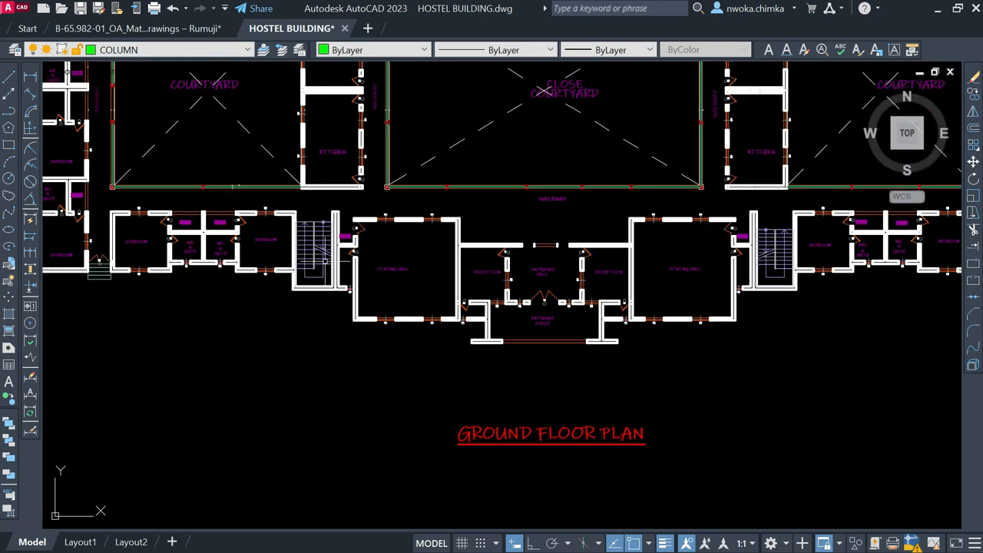
pyautogui.scroll(4, 286, 222)
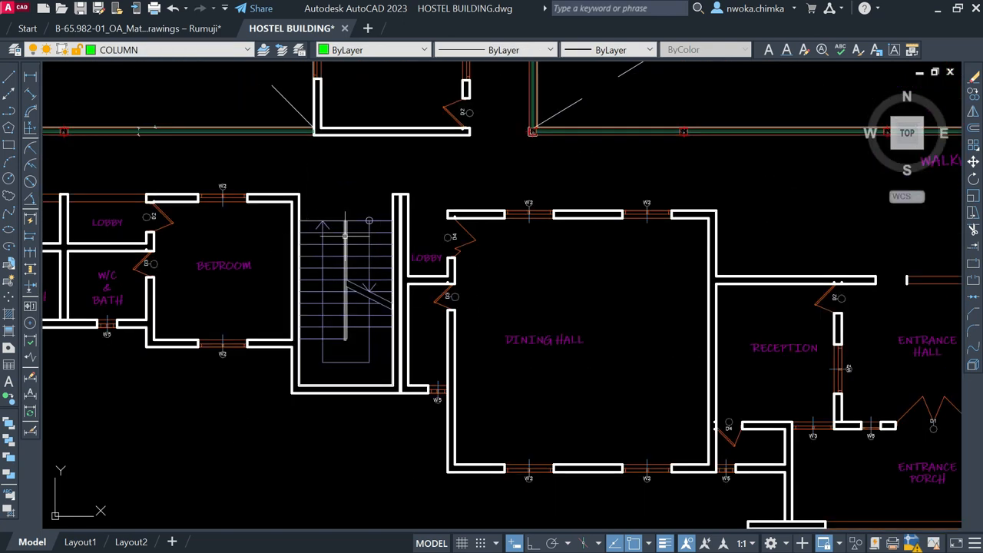
pyautogui.scroll(-4, 454, 246)
pyautogui.moveTo(69, 273); pyautogui.dragTo(350, 271, button='middle')
pyautogui.scroll(2, 350, 270)
pyautogui.scroll(2, 350, 270)
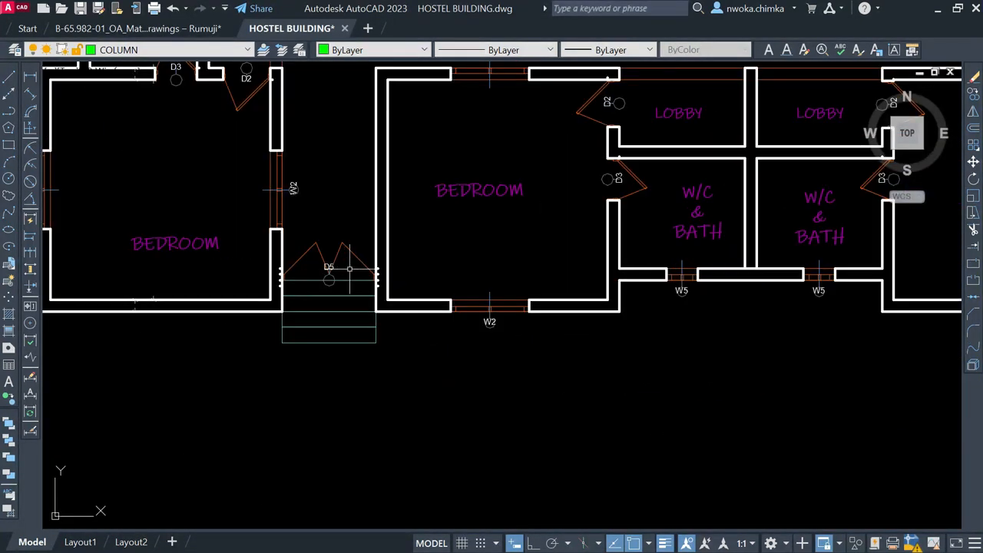
pyautogui.click(354, 274)
pyautogui.click(344, 358)
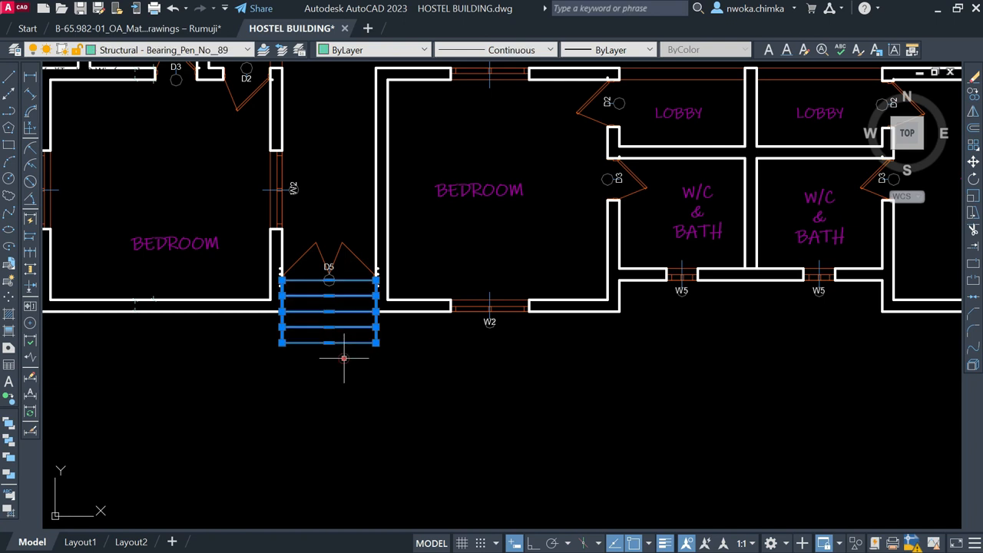
pyautogui.press('Delete')
# - Examine the ground floor plan's staircases, dining halls, kitchens and courtyards and compare its extent with the upper floor plan
pyautogui.scroll(-2, 281, 351)
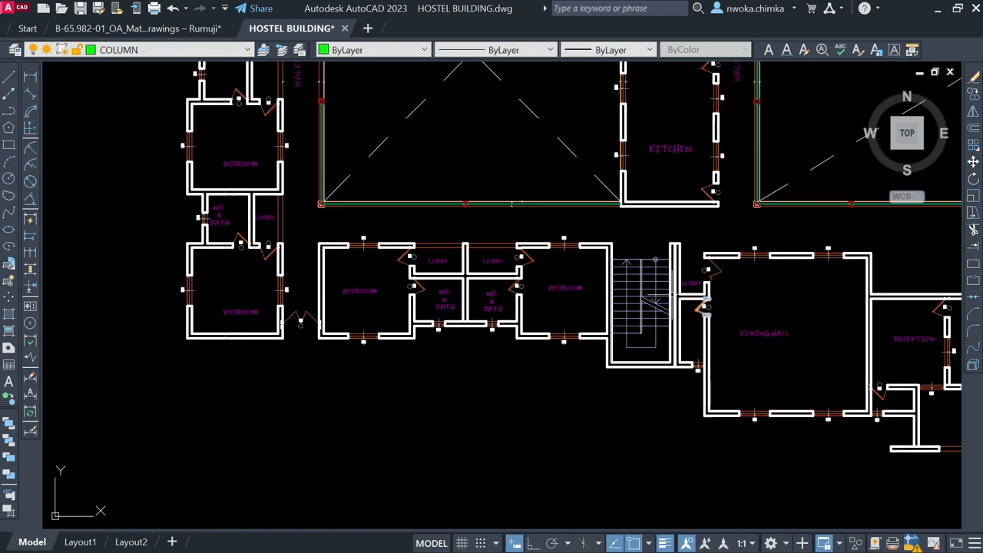
pyautogui.scroll(2, 691, 294)
pyautogui.moveTo(691, 293); pyautogui.dragTo(505, 260, button='middle')
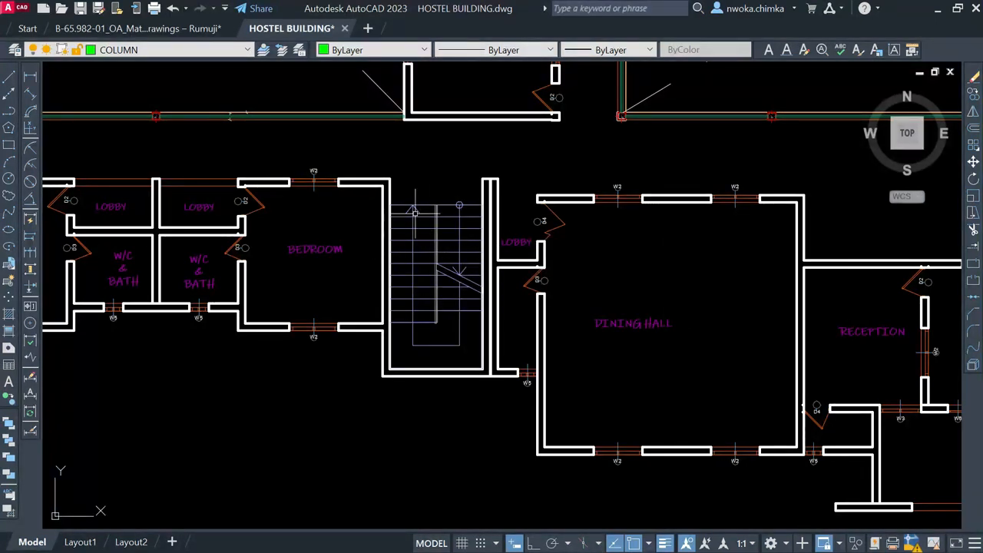
pyautogui.scroll(-2, 399, 277)
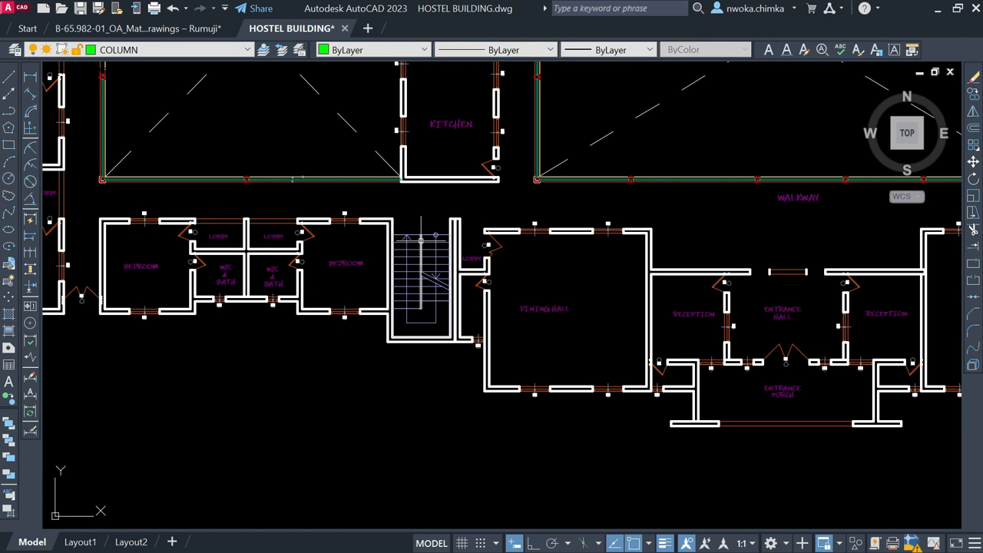
pyautogui.scroll(-2, 435, 229)
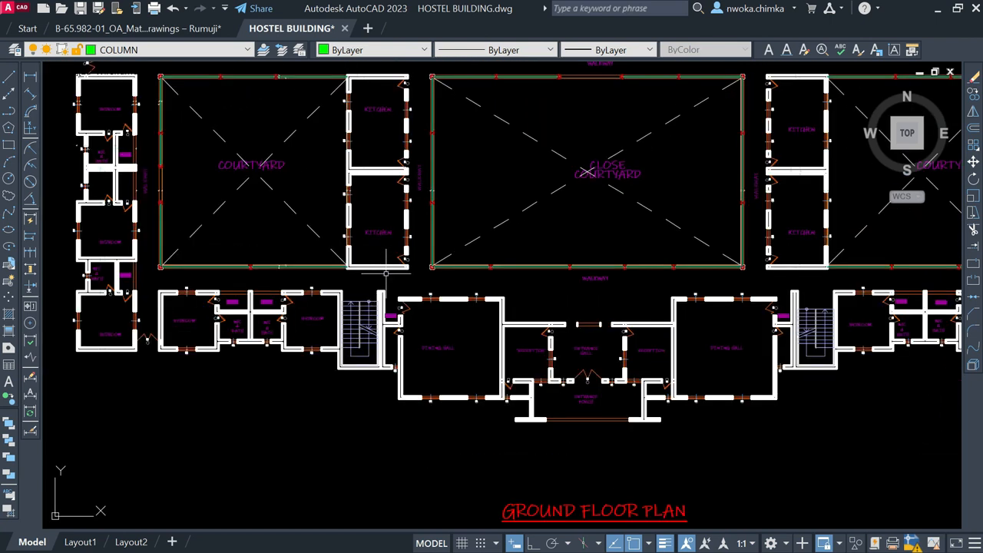
pyautogui.moveTo(390, 268); pyautogui.dragTo(362, 298, button='middle')
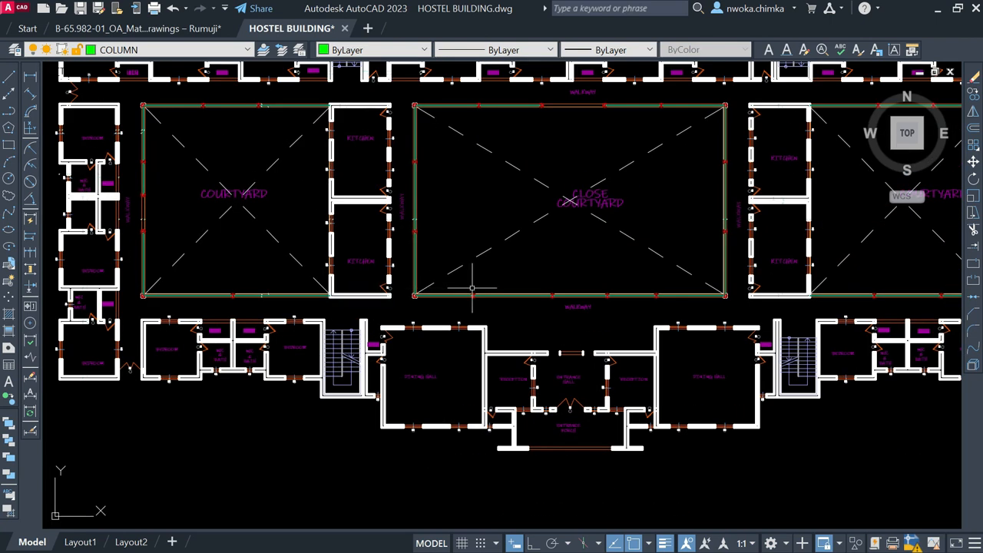
pyautogui.scroll(4, 332, 325)
pyautogui.scroll(-4, 355, 359)
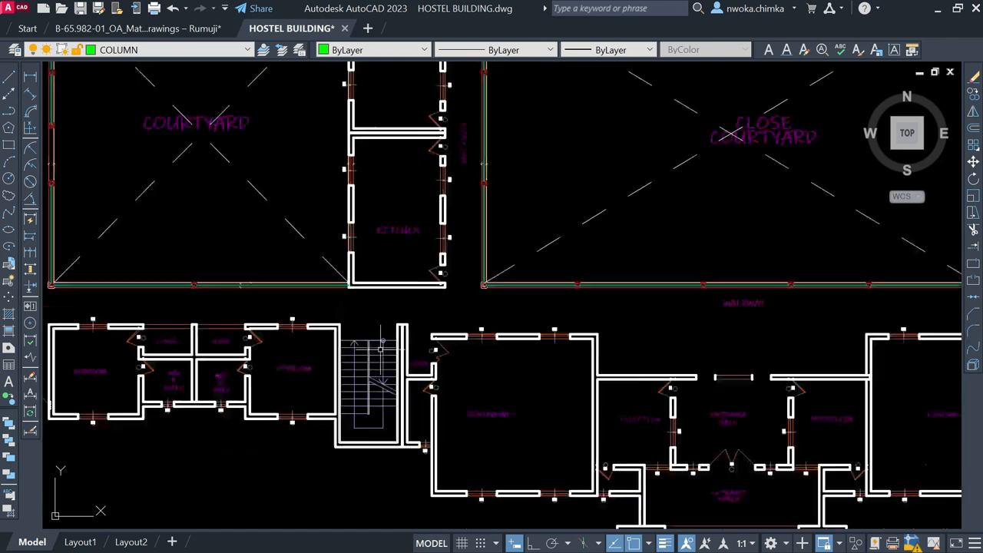
pyautogui.moveTo(432, 264); pyautogui.dragTo(354, 327, button='middle')
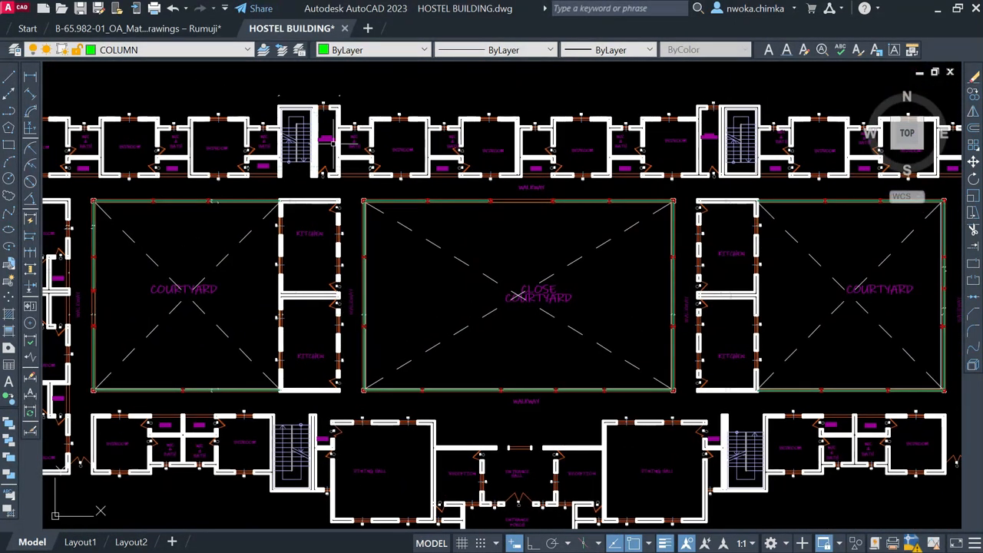
pyautogui.scroll(-4, 511, 185)
pyautogui.moveTo(642, 229); pyautogui.dragTo(394, 232, button='middle')
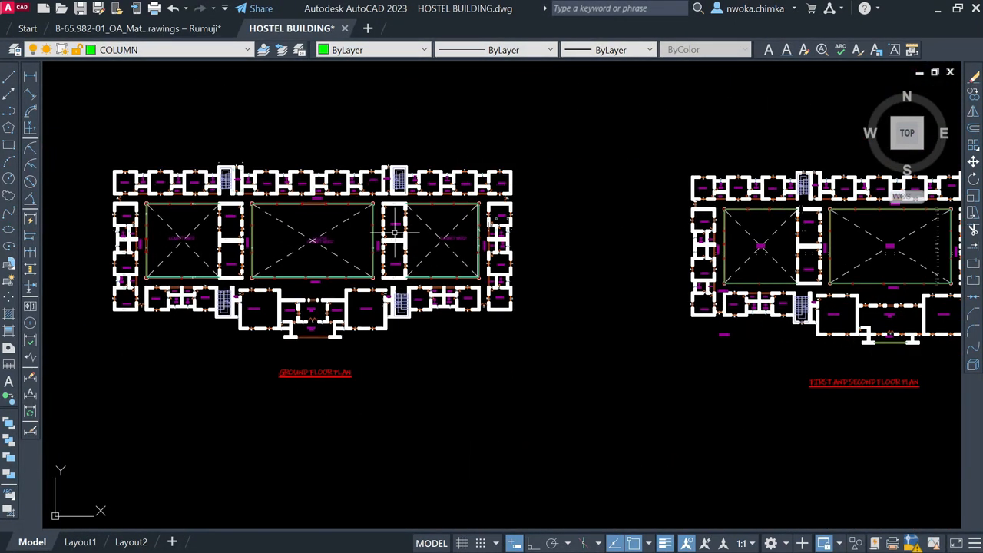
pyautogui.moveTo(309, 221); pyautogui.dragTo(391, 220, button='middle')
pyautogui.scroll(3, 431, 342)
pyautogui.scroll(-3, 422, 338)
pyautogui.scroll(2, 292, 158)
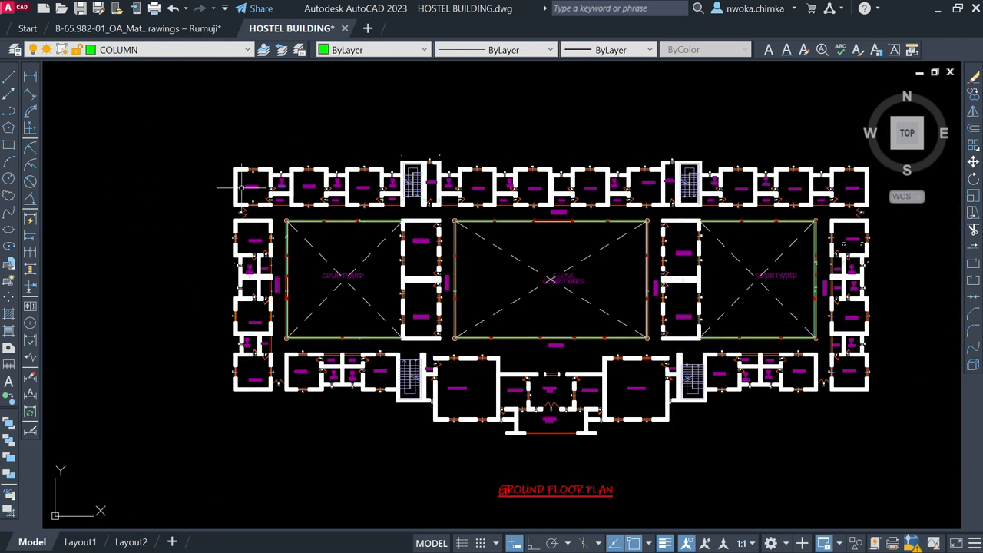
# - Make GRID the current layer and keep the lineweight set to ByLayer
pyautogui.scroll(3, 240, 186)
pyautogui.scroll(-1, 309, 148)
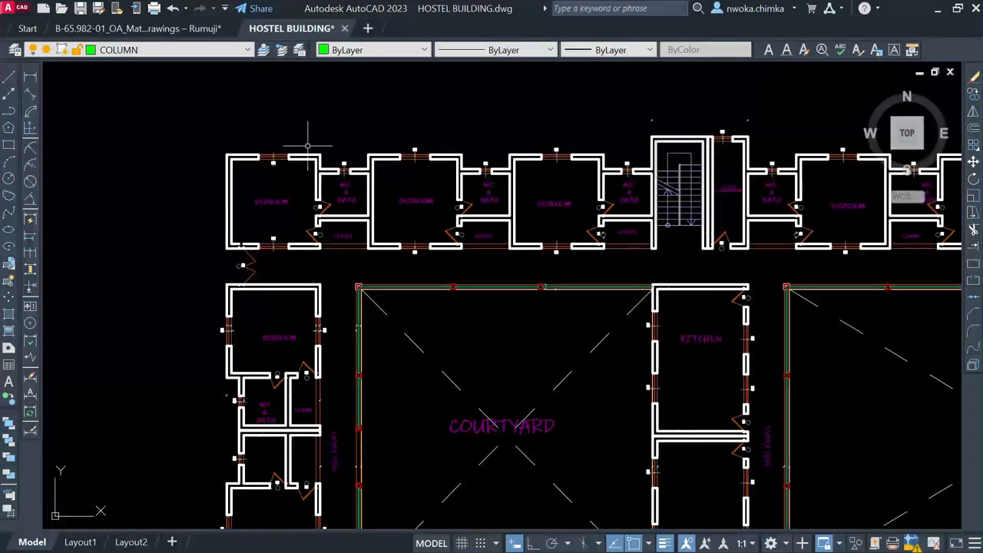
pyautogui.click(162, 50)
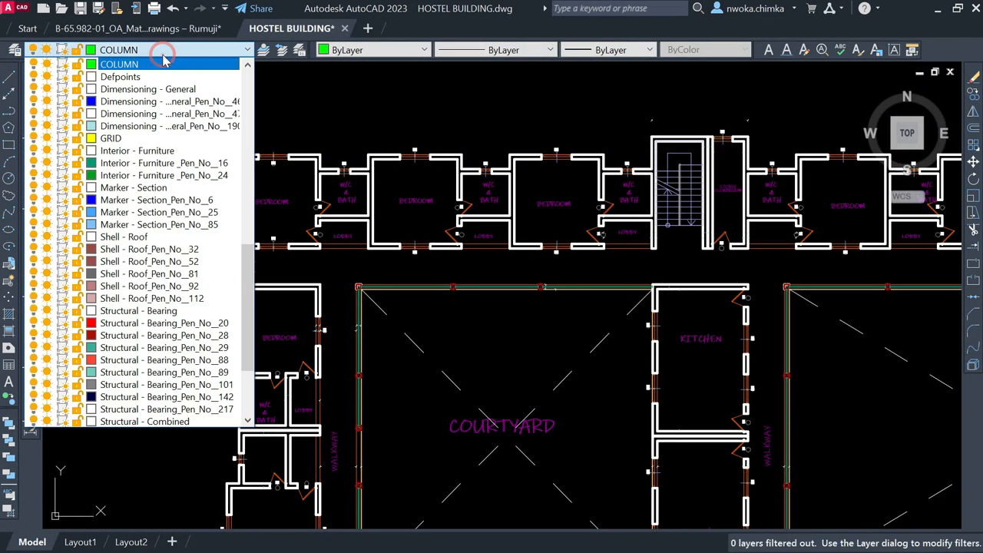
pyautogui.click(141, 139)
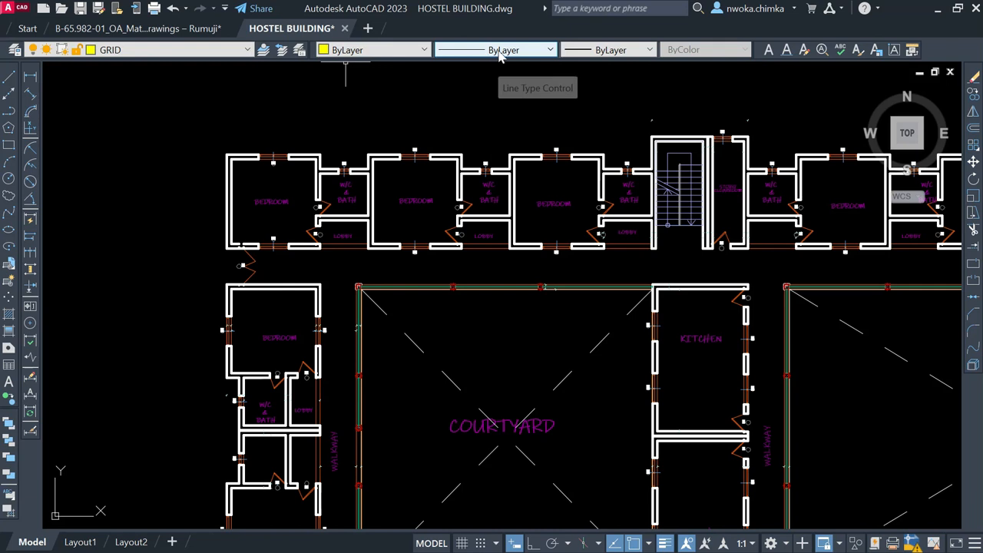
pyautogui.click(605, 51)
pyautogui.click(604, 102)
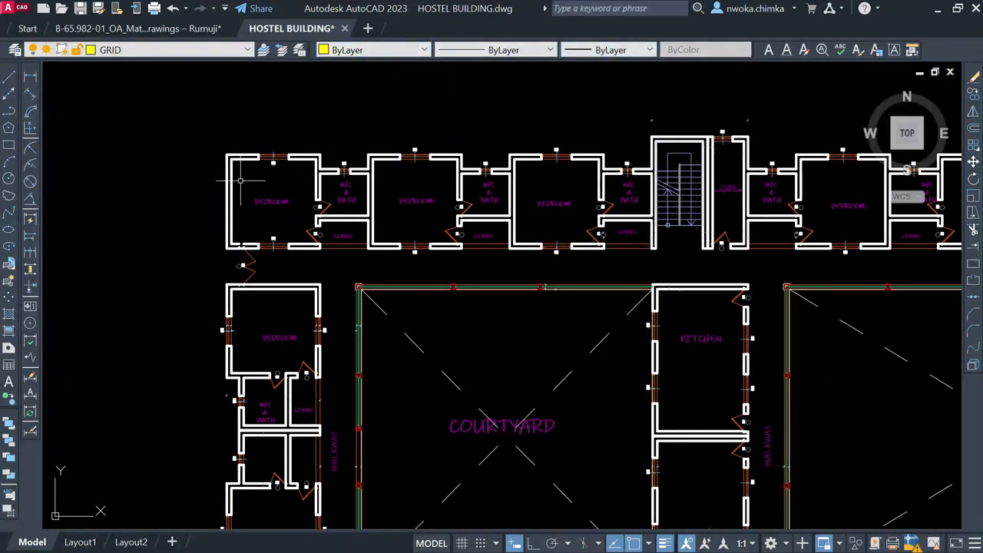
pyautogui.scroll(2, 240, 181)
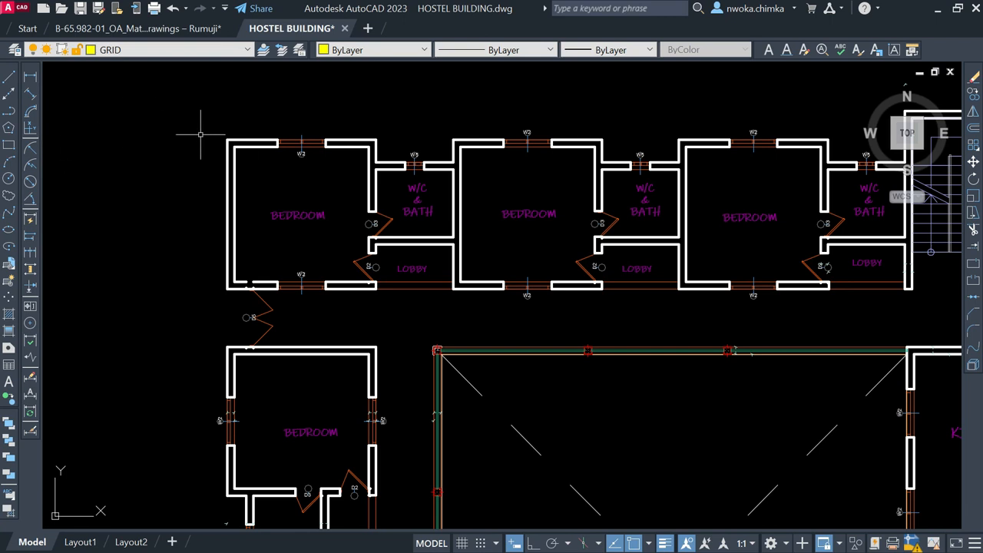
pyautogui.write('XL')
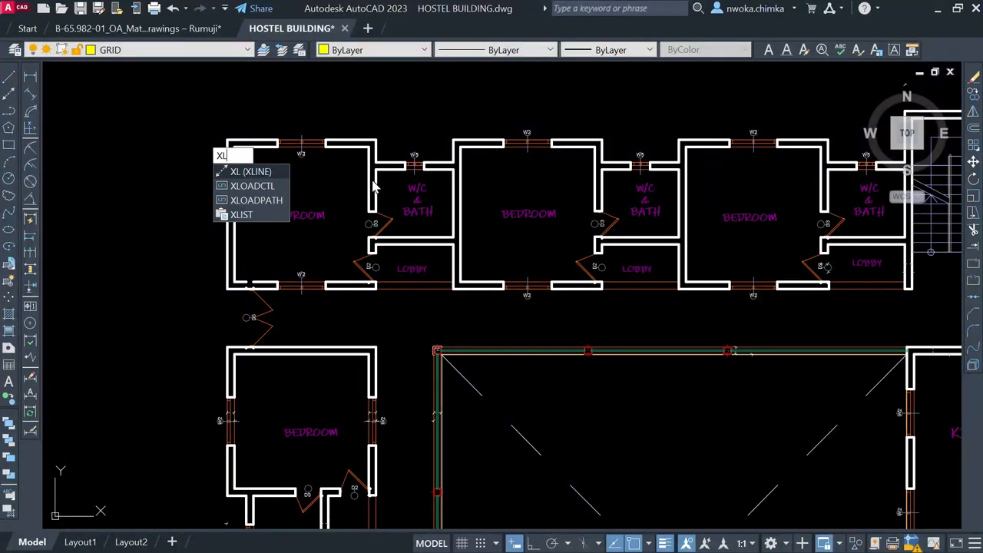
pyautogui.press('Return')
pyautogui.scroll(2, 234, 150)
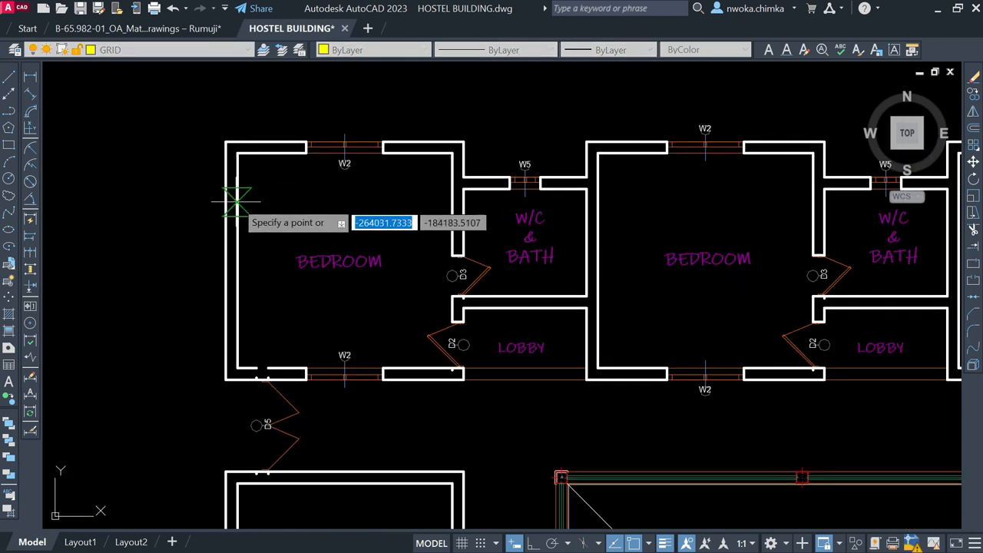
pyautogui.click(216, 168)
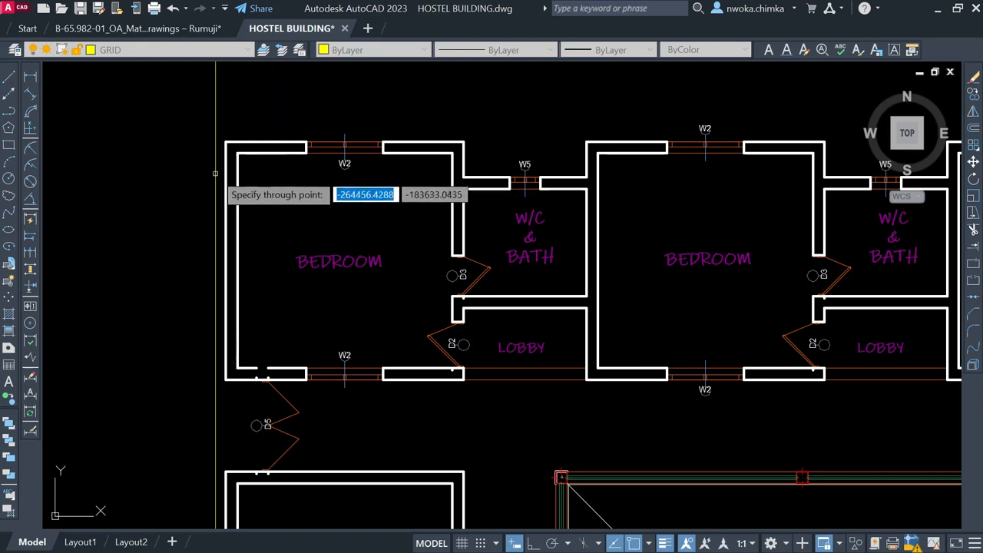
pyautogui.scroll(1, 226, 192)
pyautogui.scroll(-6, 237, 149)
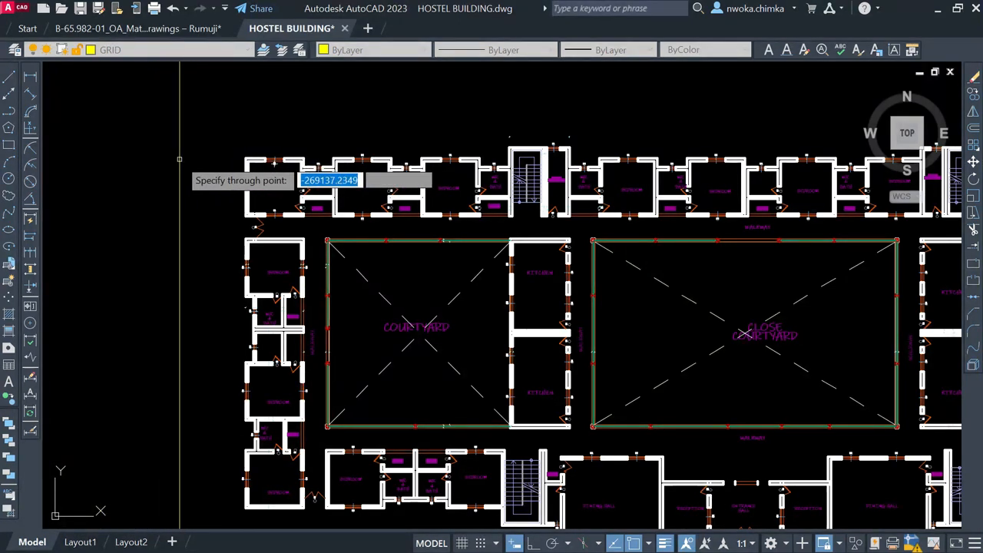
pyautogui.press('Escape')
# - Turn on Ortho mode while trying a vertical line west of the ground floor plan, and abandon the line
pyautogui.click(8, 77)
pyautogui.click(179, 83)
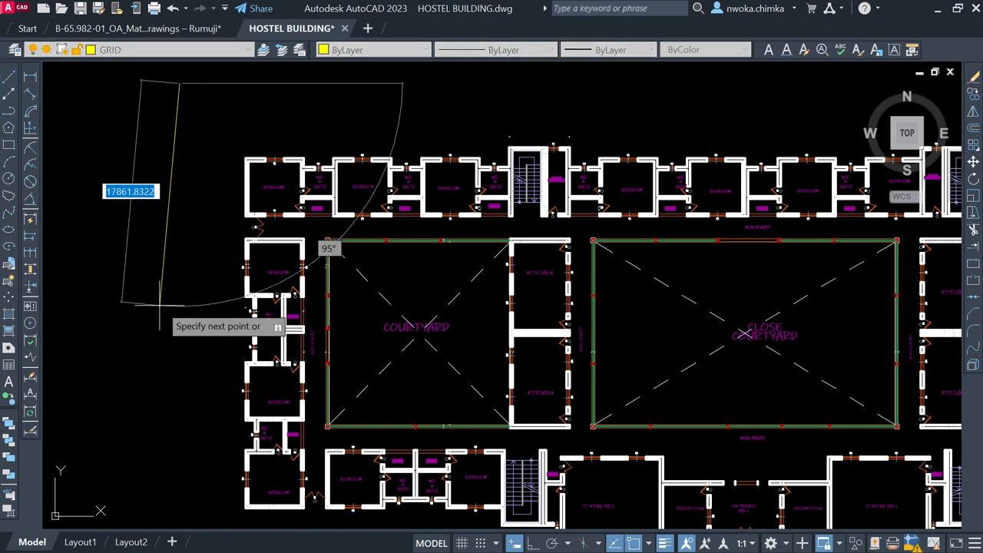
pyautogui.press('F8')
pyautogui.scroll(-2, 210, 255)
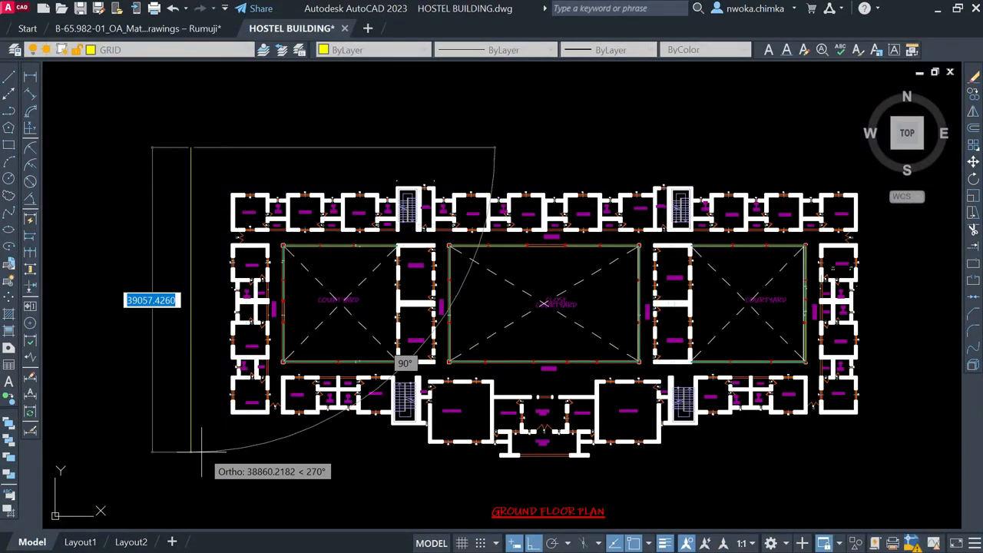
pyautogui.press('Escape')
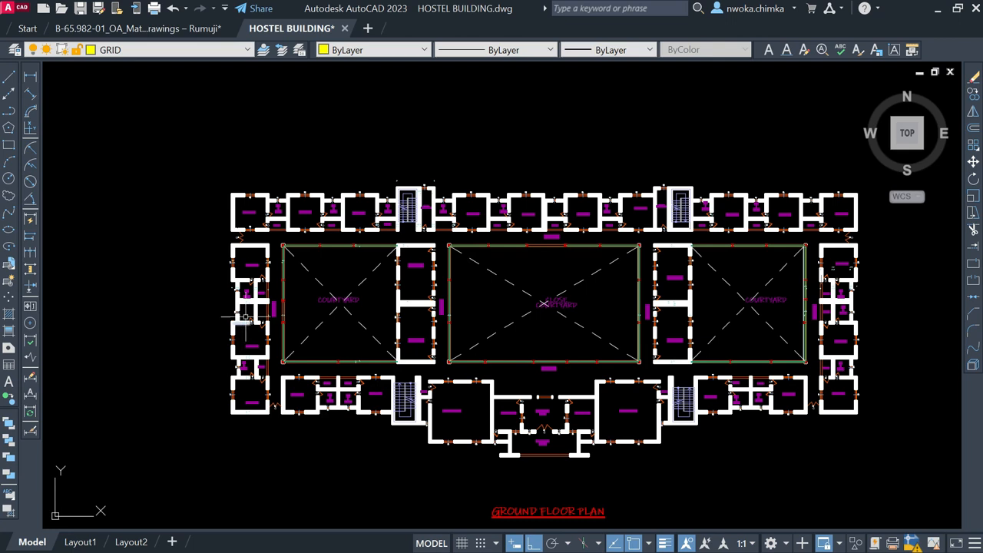
pyautogui.scroll(4, 239, 211)
pyautogui.scroll(8, 225, 292)
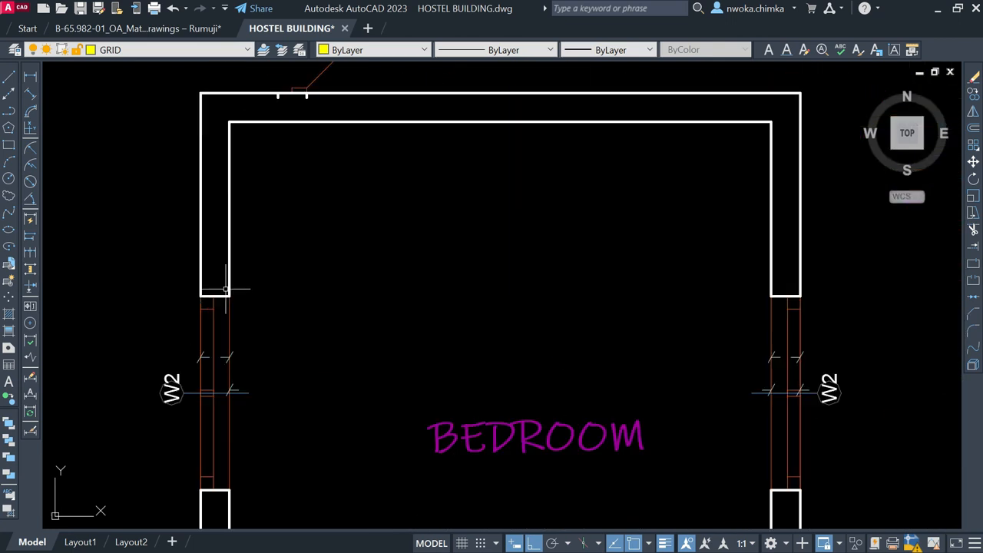
pyautogui.click(220, 297)
pyautogui.press('Escape')
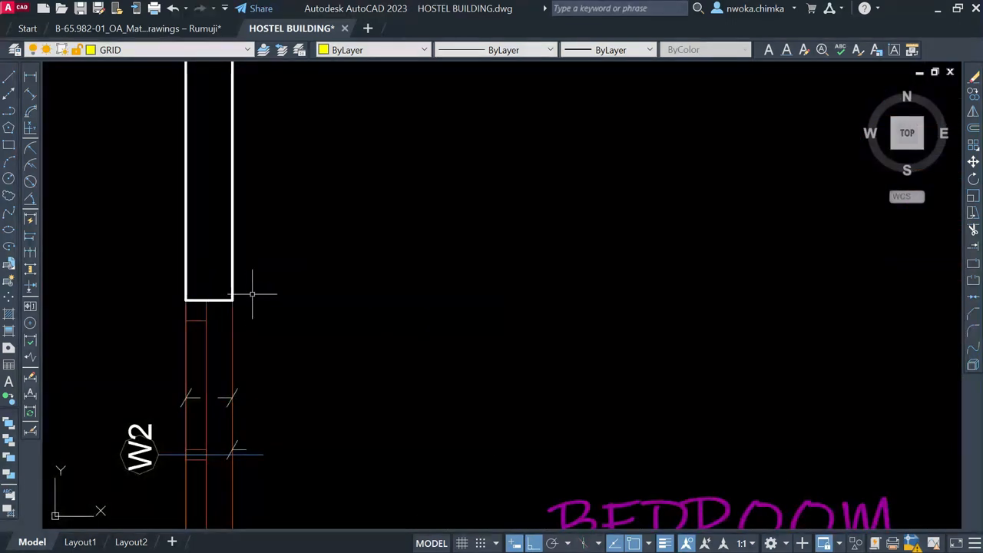
pyautogui.scroll(-4, 257, 288)
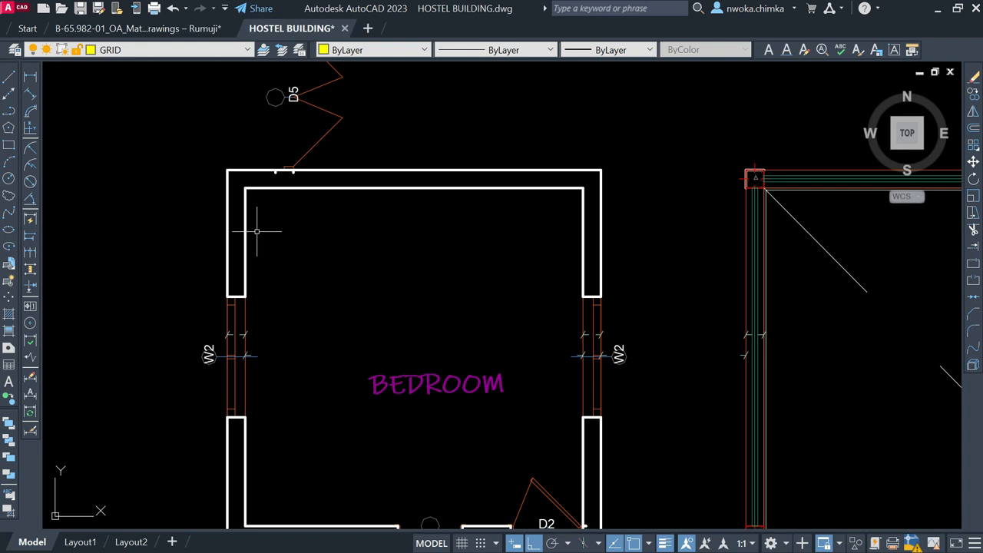
pyautogui.write('X')
pyautogui.press('Escape')
# - Draw a 225-unit horizontal helper line across the west wall of the bedroom below door D5, from outer to inner face
pyautogui.write('L')
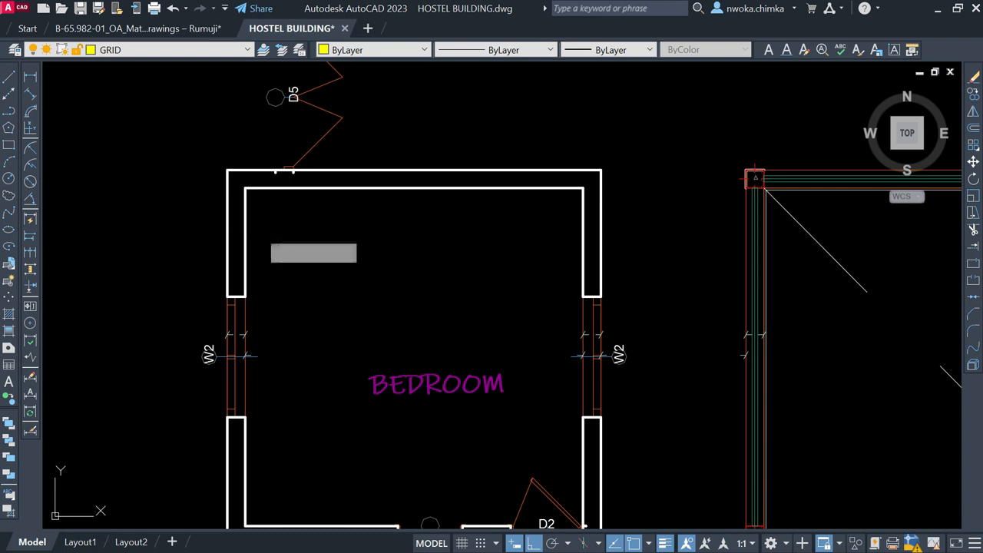
pyautogui.press('Return')
pyautogui.scroll(2, 219, 241)
pyautogui.click(227, 243)
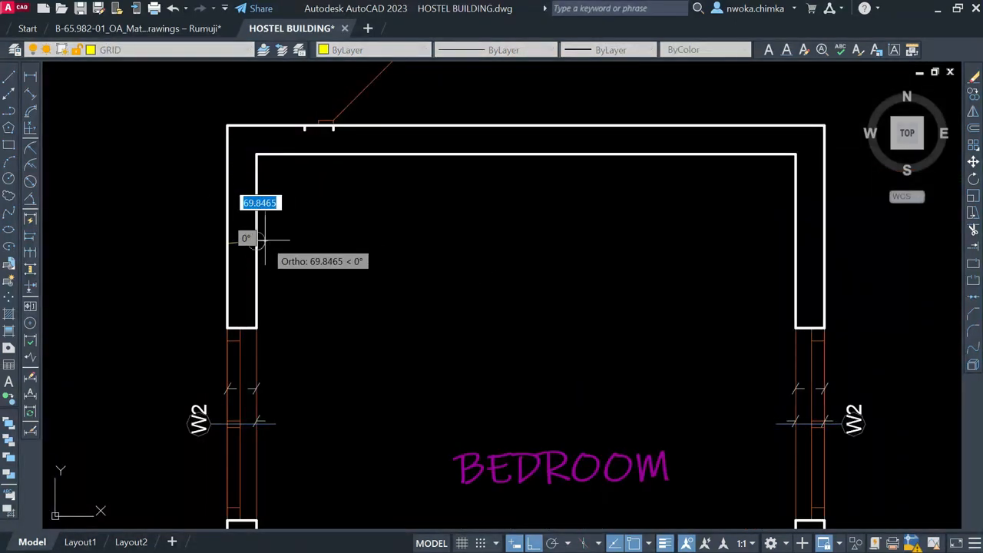
pyautogui.write('u')
pyautogui.press('Return')
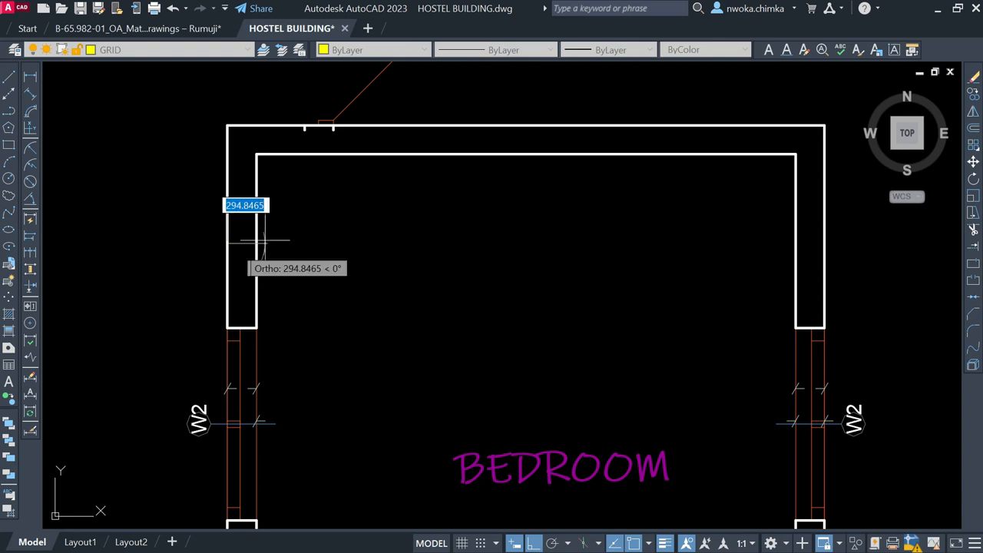
pyautogui.scroll(4, 239, 247)
pyautogui.click(281, 237)
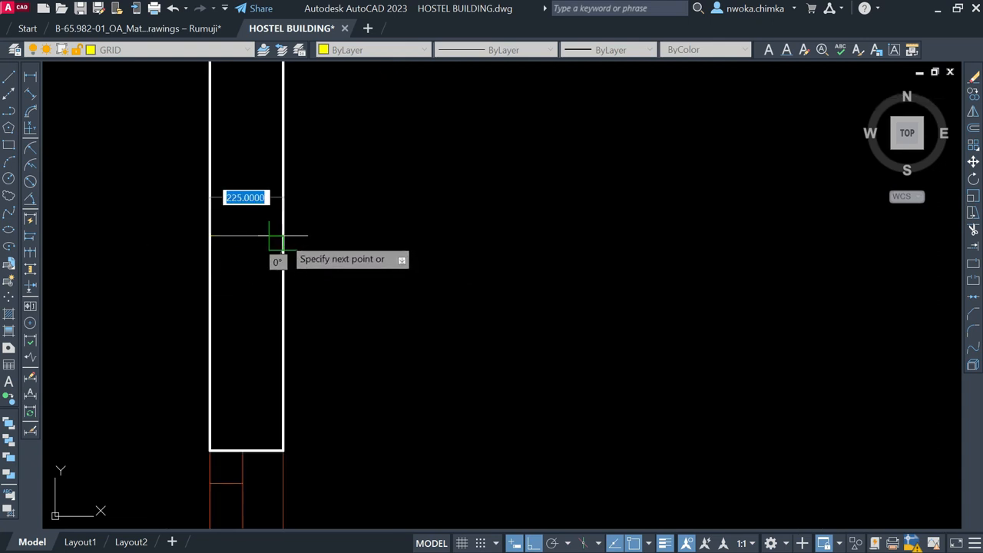
pyautogui.press('Return')
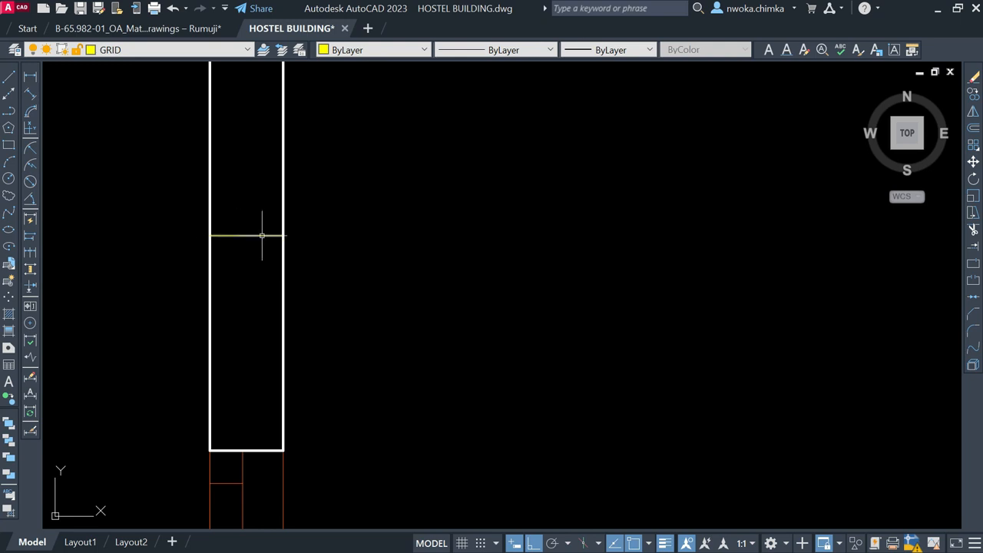
# - Draw a vertical construction line through the midpoint of the short helper line in the bedroom's west wall
pyautogui.write('xl')
pyautogui.press('Return')
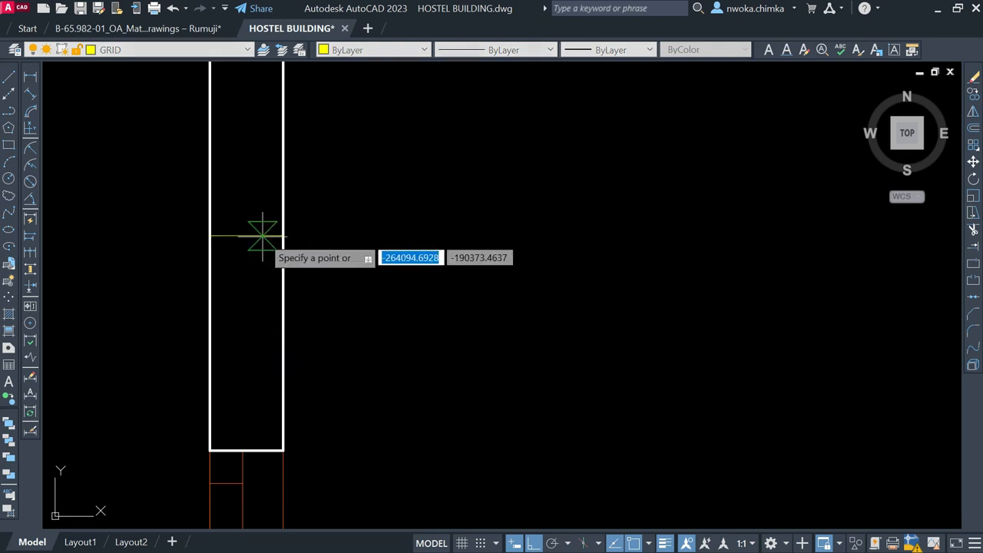
pyautogui.click(255, 236)
pyautogui.click(246, 236)
pyautogui.press('Return')
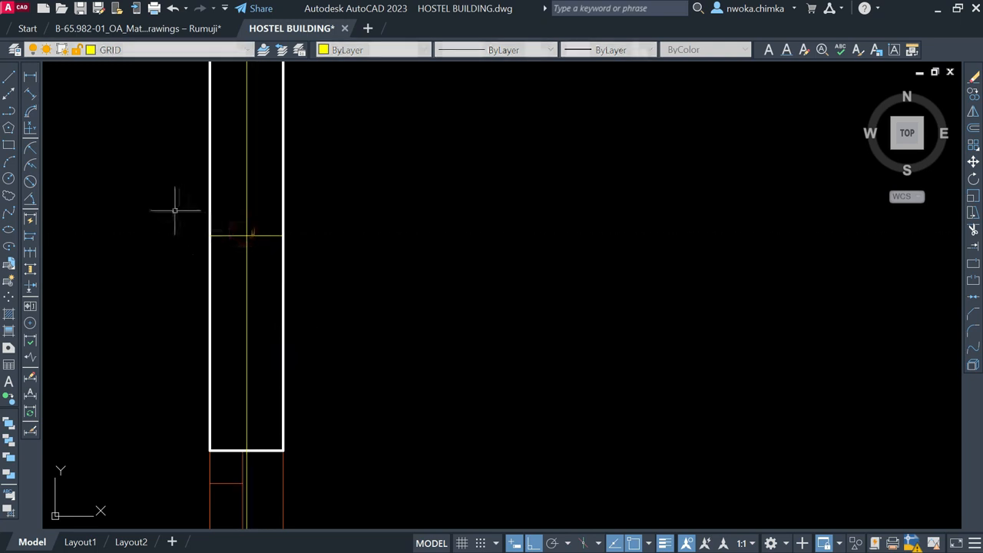
# - Erase the short horizontal helper line across the bedroom's west wall
pyautogui.click(176, 212)
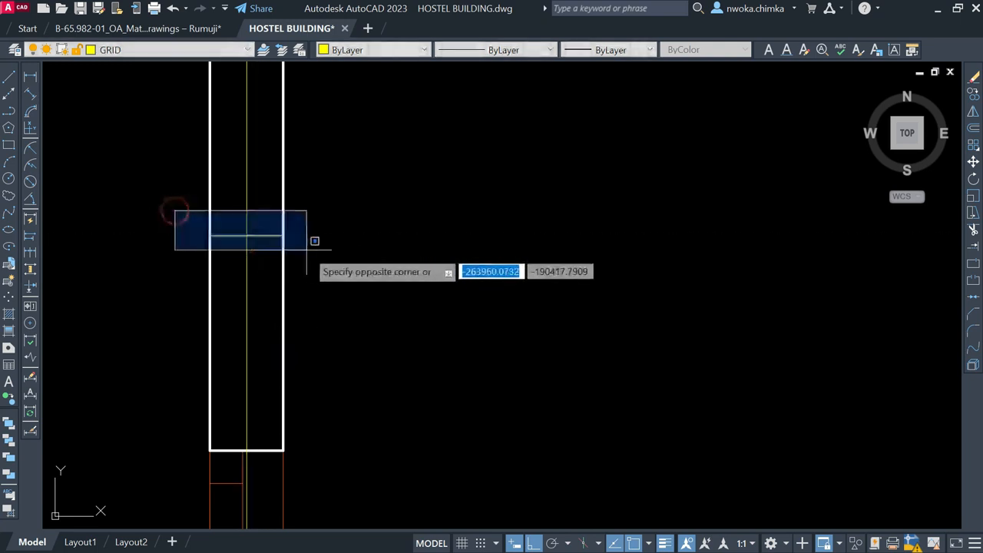
pyautogui.click(387, 262)
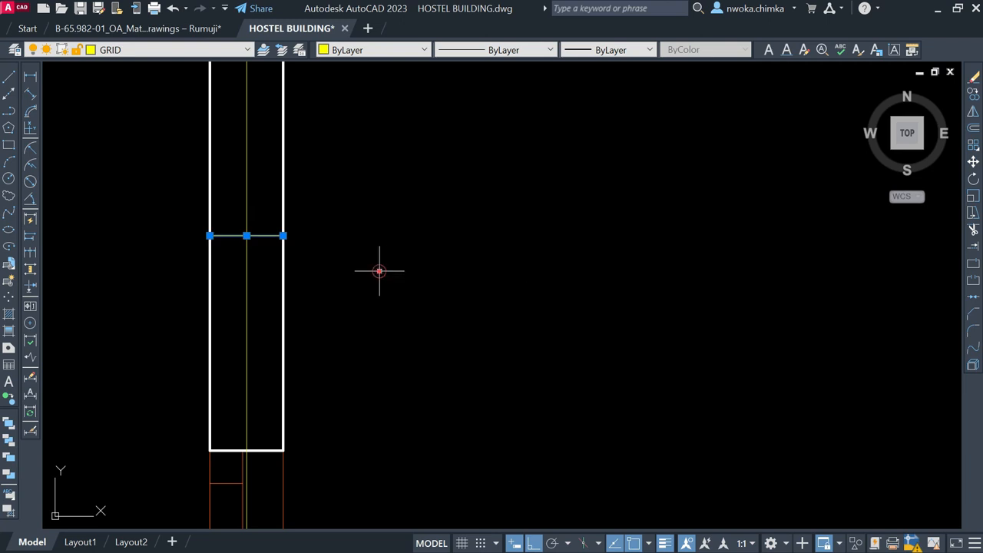
pyautogui.press('Delete')
# - Copy the vertical grid line from the northwest bedroom's inner wall corner to centre it on that bedroom's east wall
pyautogui.scroll(-3, 235, 213)
pyautogui.scroll(-2, 280, 259)
pyautogui.moveTo(290, 209); pyautogui.dragTo(305, 331, button='middle')
pyautogui.scroll(-2, 300, 288)
pyautogui.moveTo(300, 156); pyautogui.dragTo(315, 301, button='middle')
pyautogui.click(301, 173)
pyautogui.write('CP')
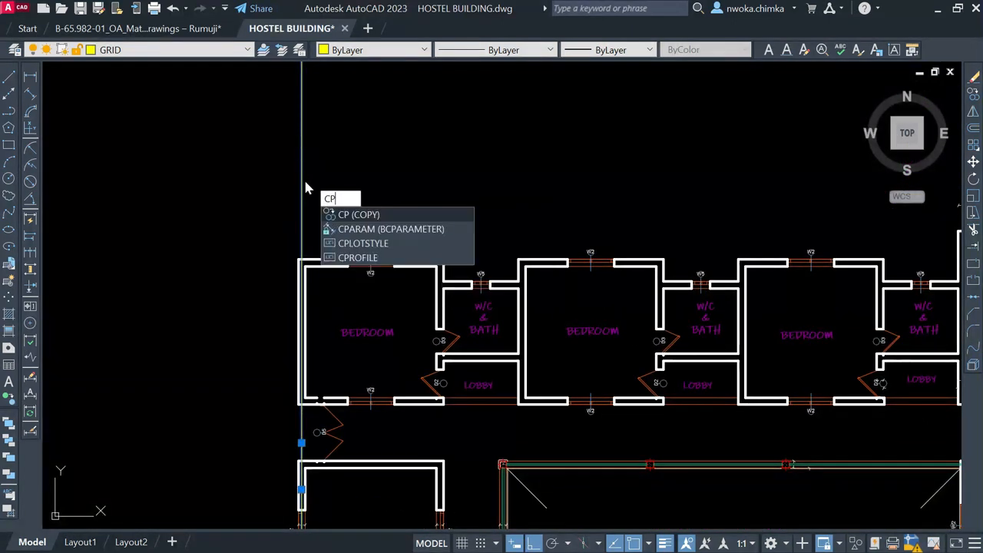
pyautogui.press('Return')
pyautogui.scroll(5, 299, 273)
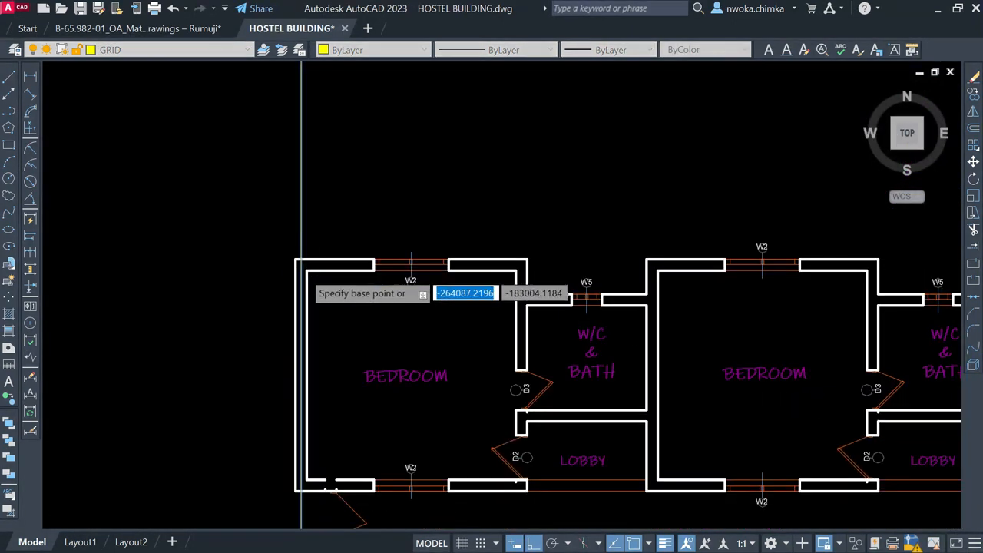
pyautogui.scroll(2, 300, 269)
pyautogui.click(318, 268)
pyautogui.scroll(-6, 219, 250)
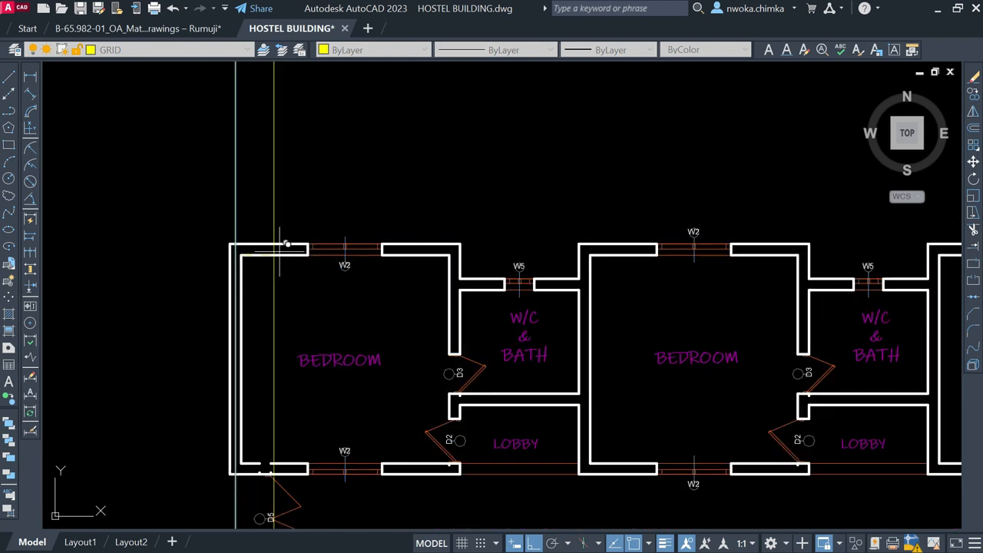
pyautogui.scroll(4, 450, 278)
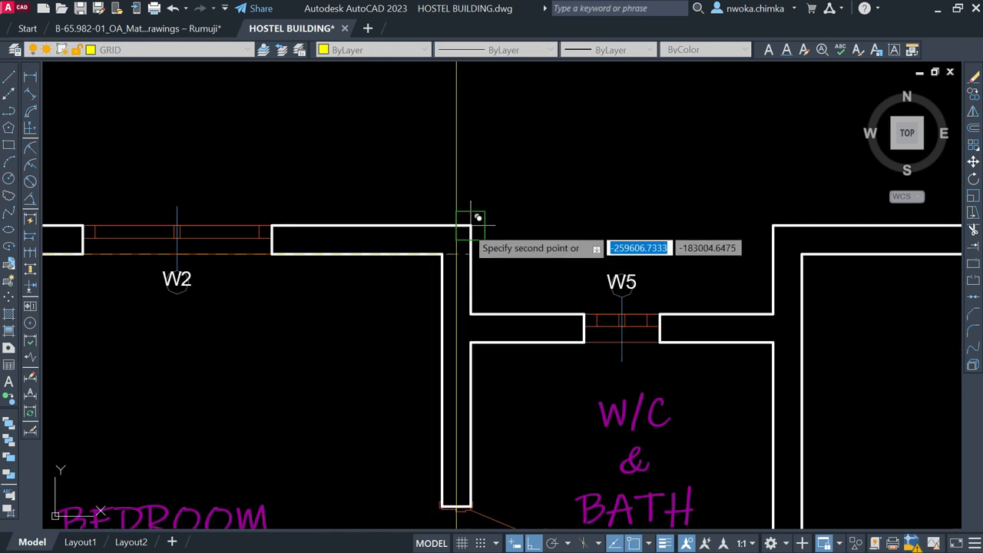
pyautogui.scroll(2, 474, 215)
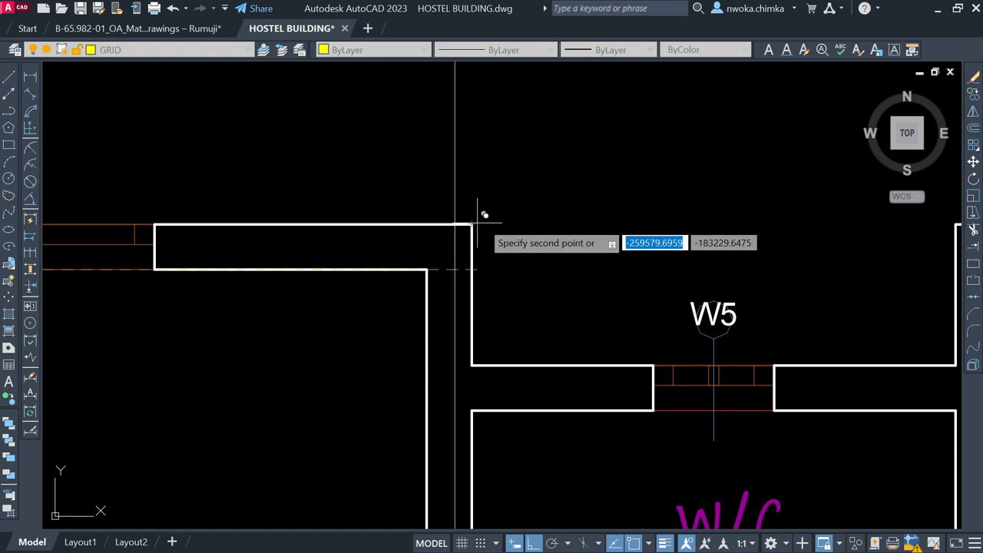
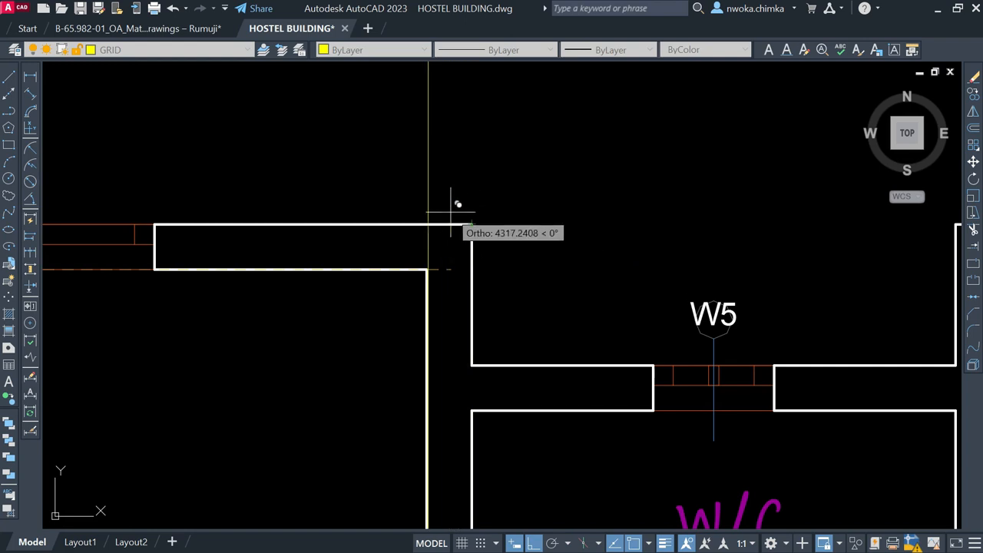
# - Place another copy of the grid line on the wall between the first W/C & bath and the second bedroom
pyautogui.scroll(-5, 361, 227)
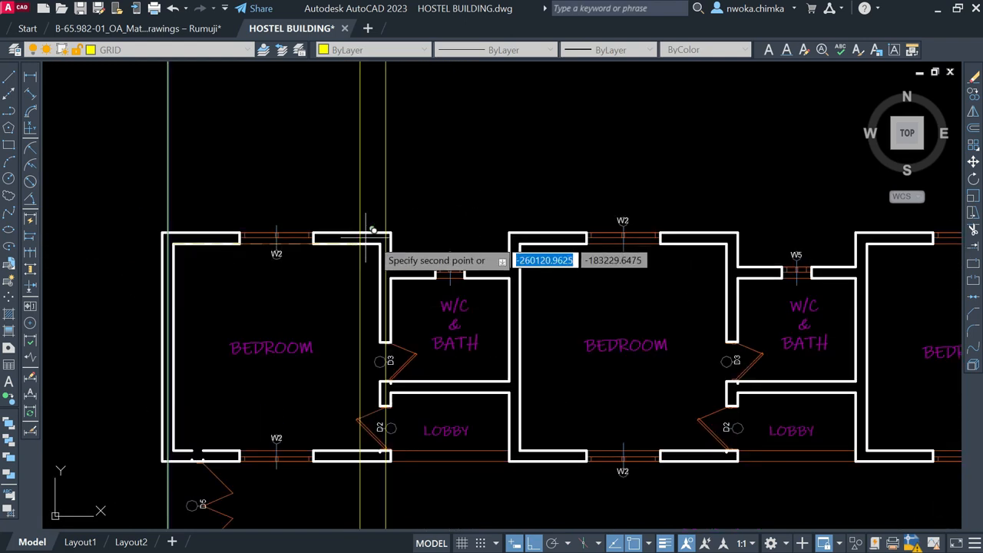
pyautogui.scroll(2, 489, 230)
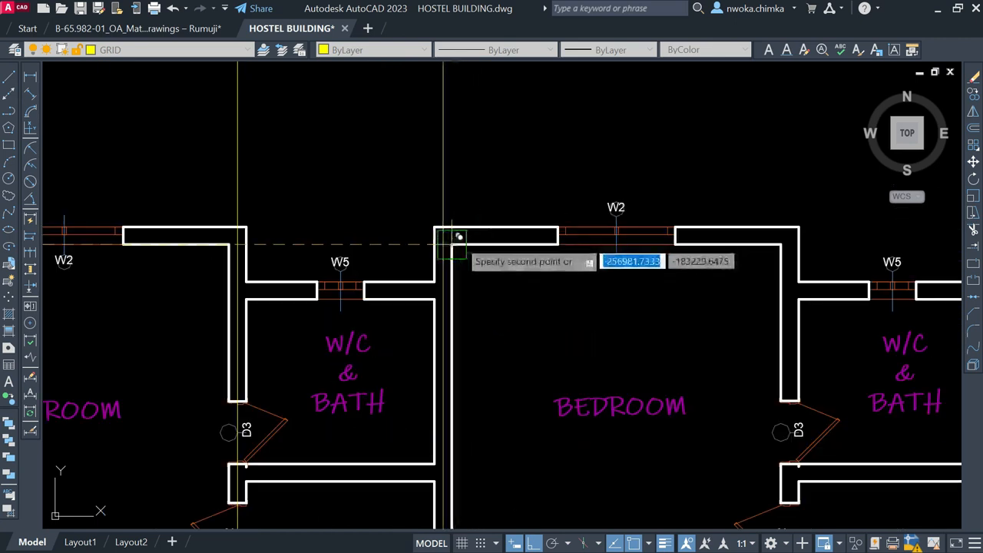
pyautogui.scroll(3, 458, 237)
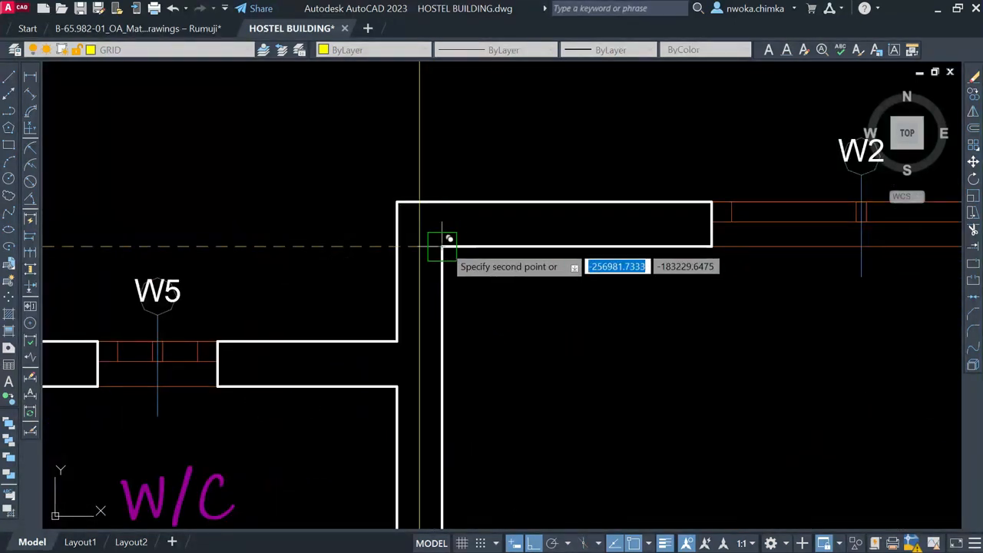
# - Place a copy of the vertical grid line through the centre of the column at the west courtyard's northwest corner
pyautogui.scroll(-3, 379, 197)
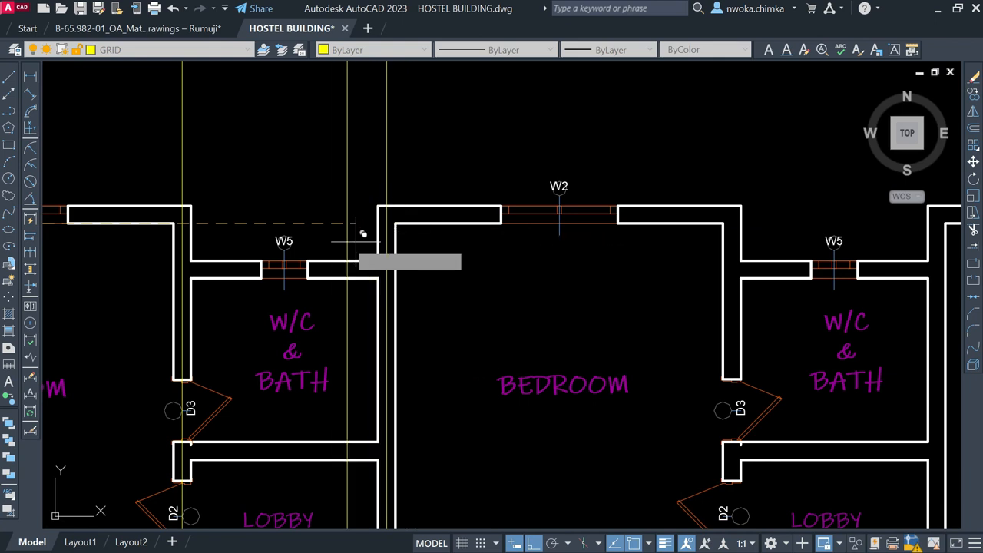
pyautogui.scroll(-6, 385, 215)
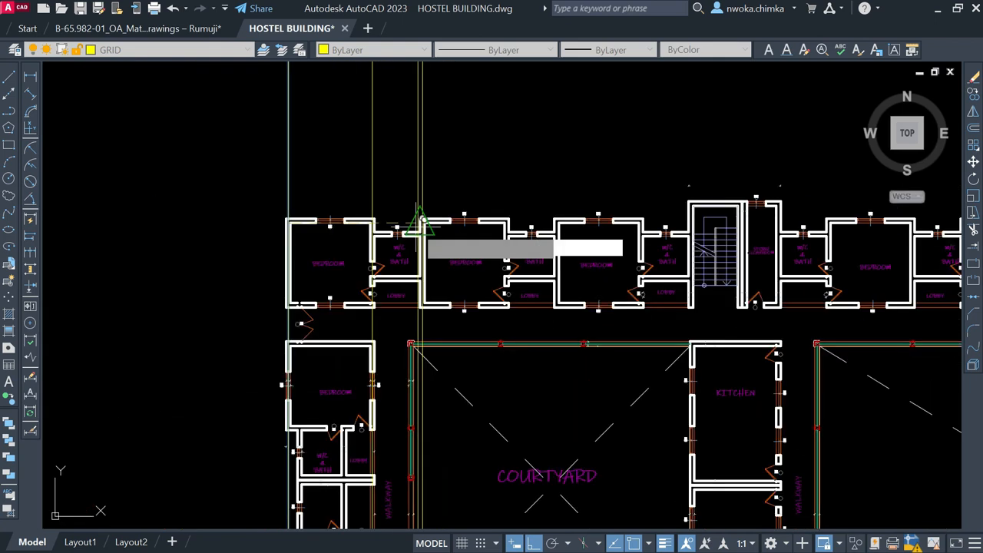
pyautogui.scroll(5, 430, 331)
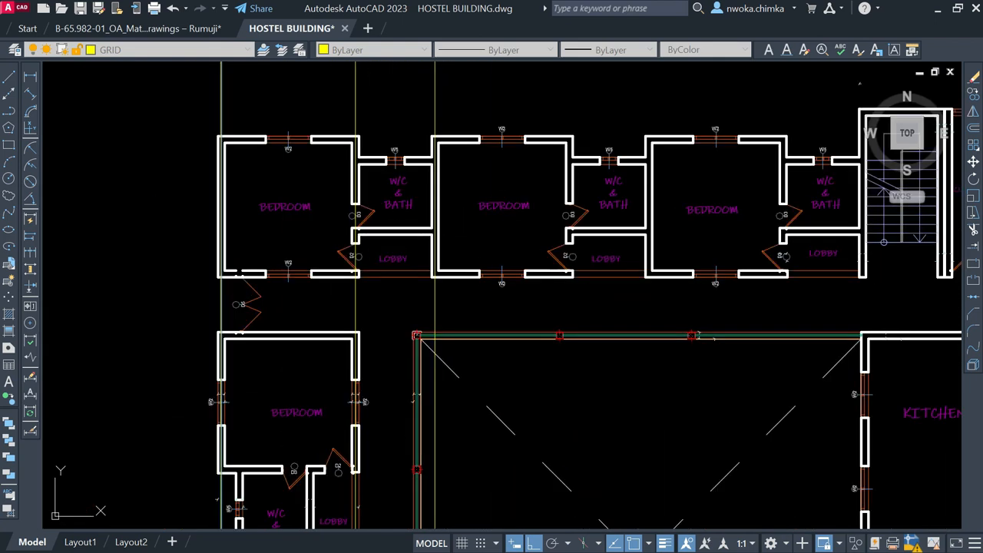
pyautogui.scroll(3, 446, 307)
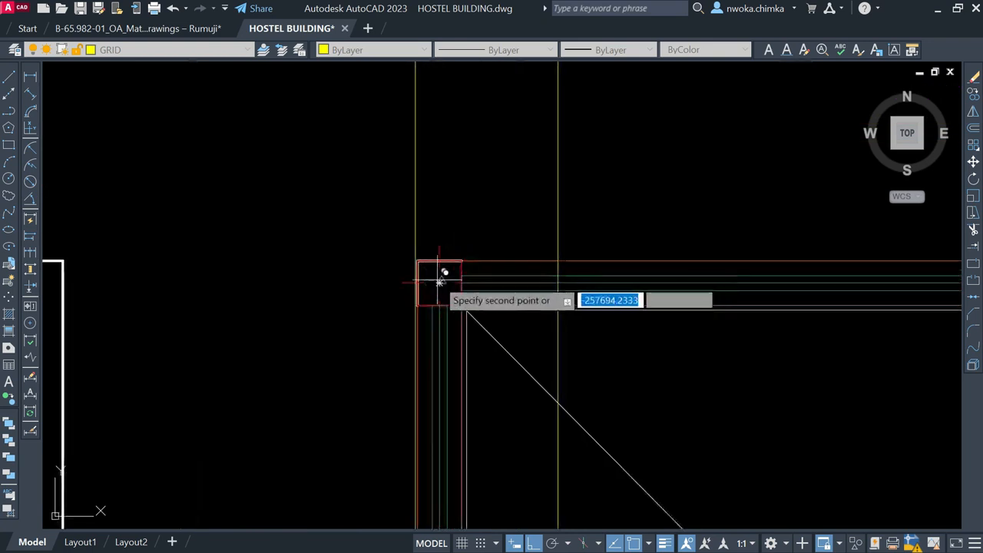
pyautogui.scroll(2, 438, 282)
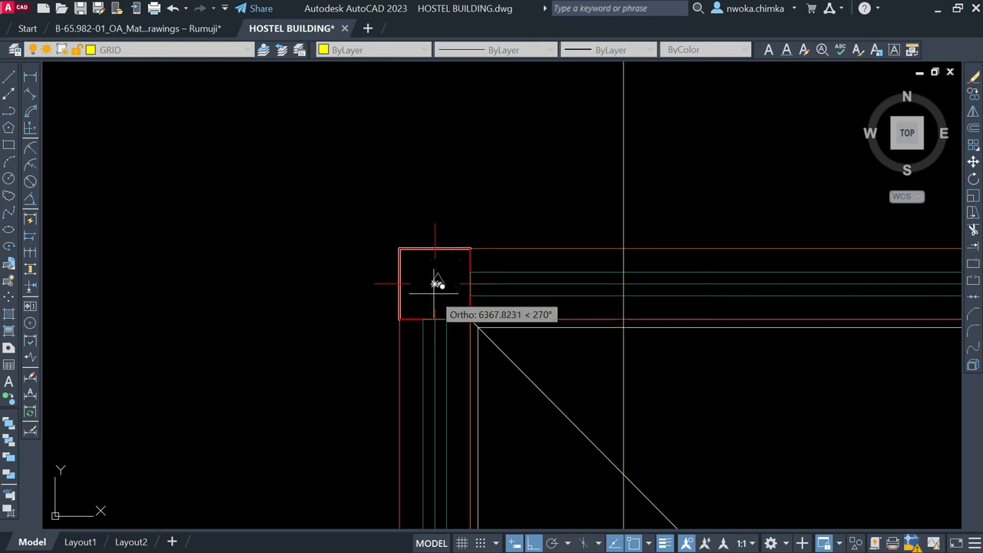
pyautogui.scroll(-6, 433, 279)
pyautogui.scroll(8, 405, 307)
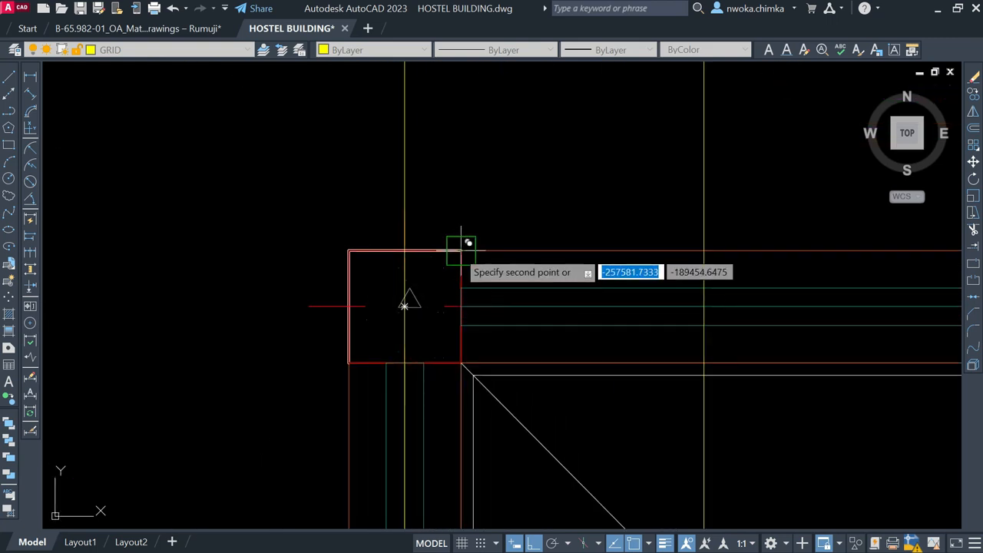
# - Copy the grid line to the centre of the wall between the south block's first bedroom and its lobby
pyautogui.scroll(-5, 458, 222)
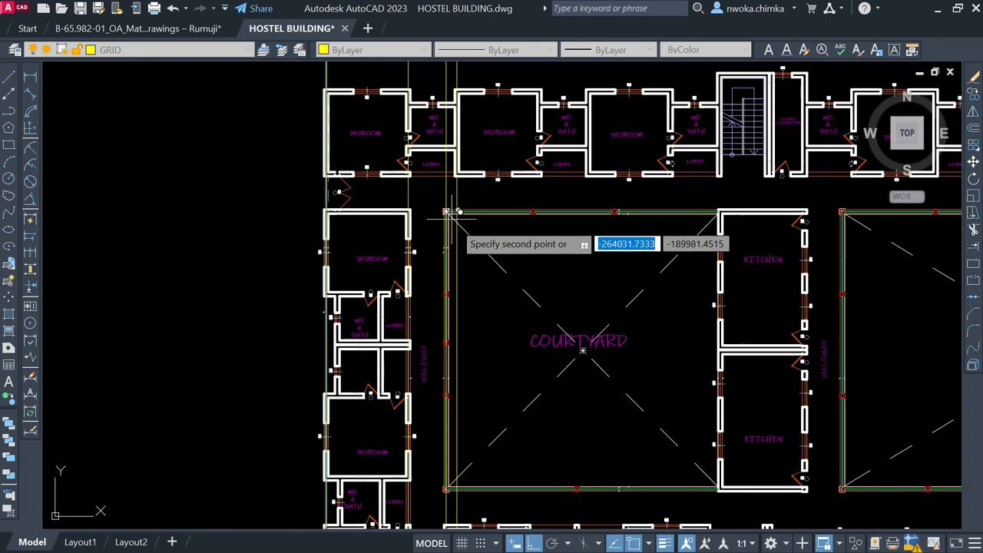
pyautogui.scroll(-2, 453, 215)
pyautogui.scroll(4, 461, 396)
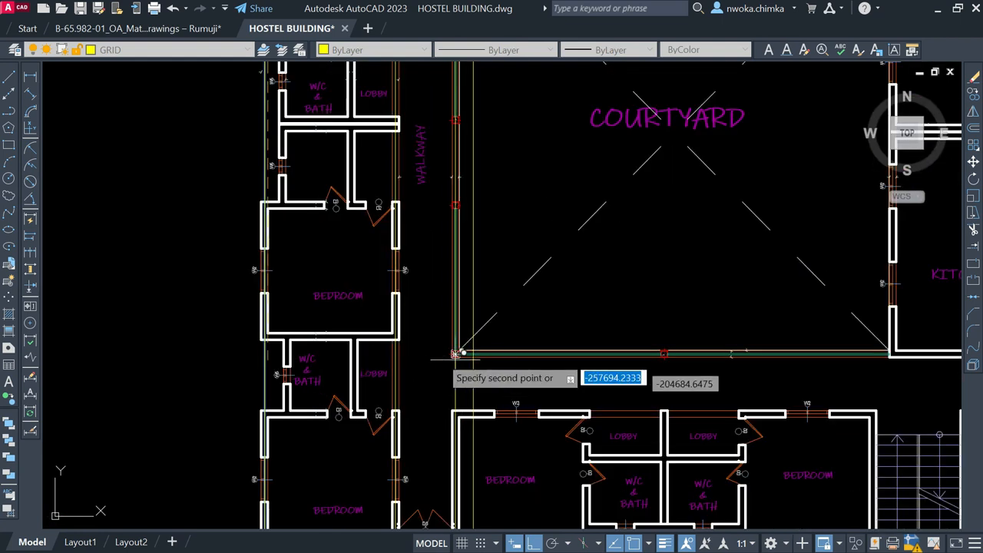
pyautogui.scroll(-5, 431, 354)
pyautogui.scroll(2, 499, 361)
pyautogui.scroll(-2, 506, 357)
pyautogui.scroll(8, 505, 357)
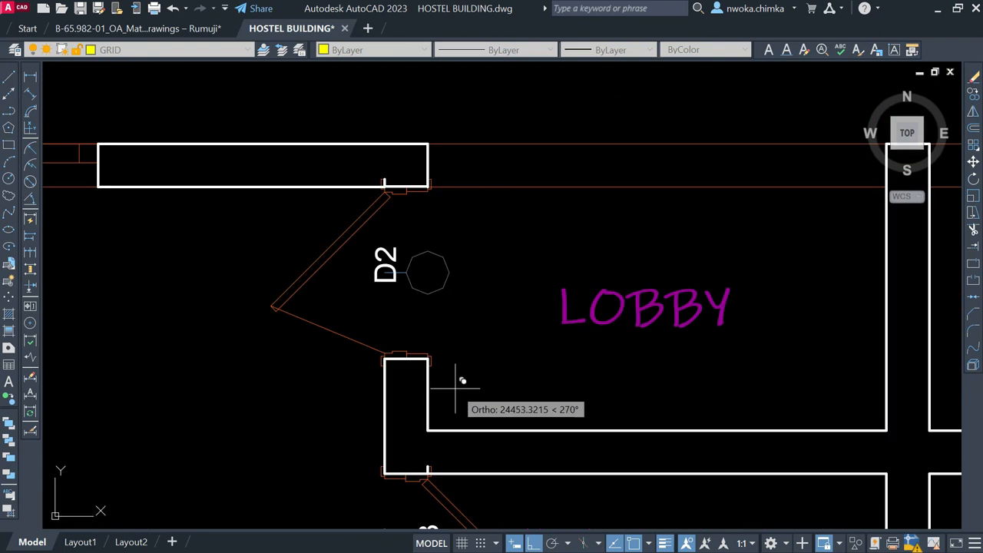
pyautogui.scroll(2, 432, 361)
pyautogui.scroll(4, 411, 335)
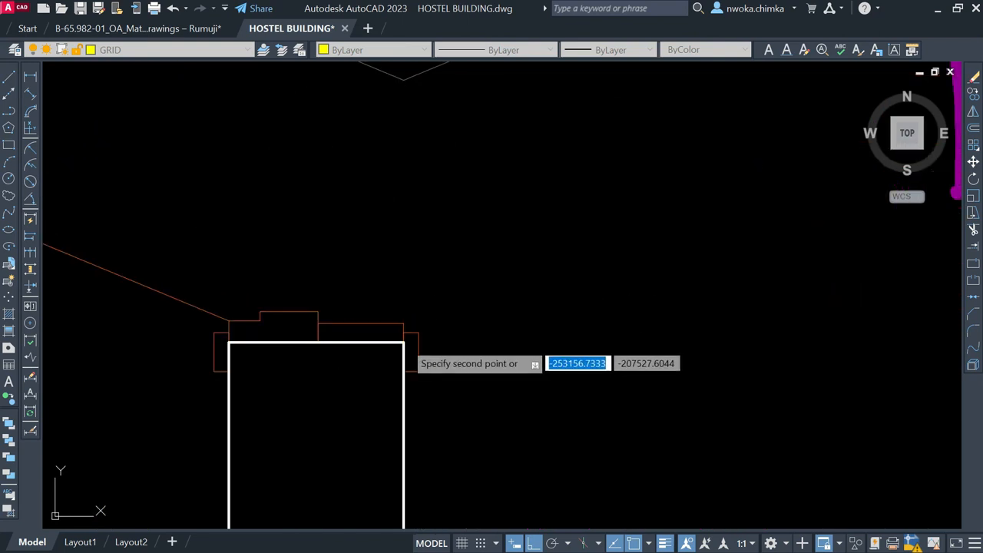
pyautogui.scroll(-6, 377, 343)
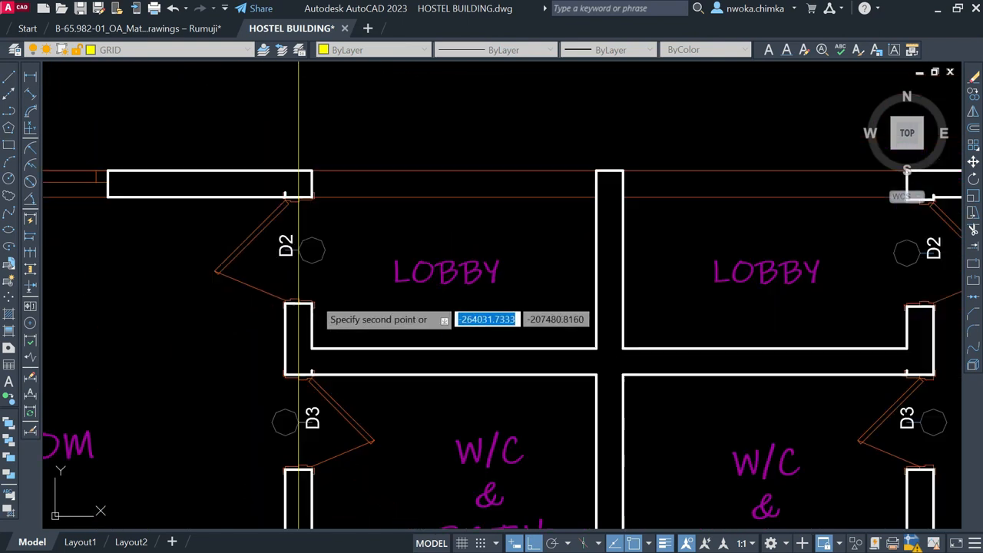
# - Place grid line copies centred on the wall between the two south lobbies and on the adjoining second bedroom's west wall
pyautogui.scroll(5, 548, 212)
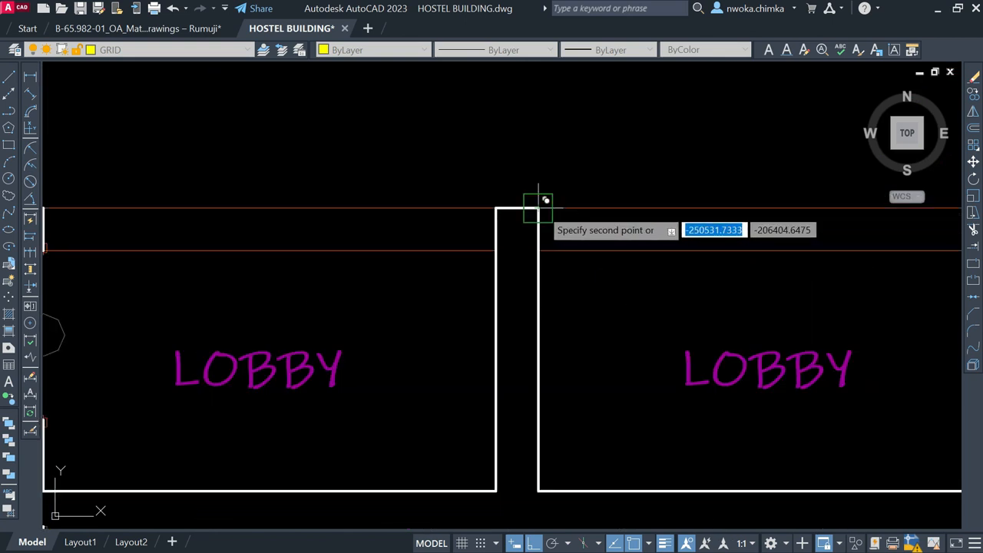
pyautogui.scroll(-5, 417, 264)
pyautogui.scroll(4, 472, 261)
pyautogui.scroll(5, 472, 259)
pyautogui.scroll(2, 437, 335)
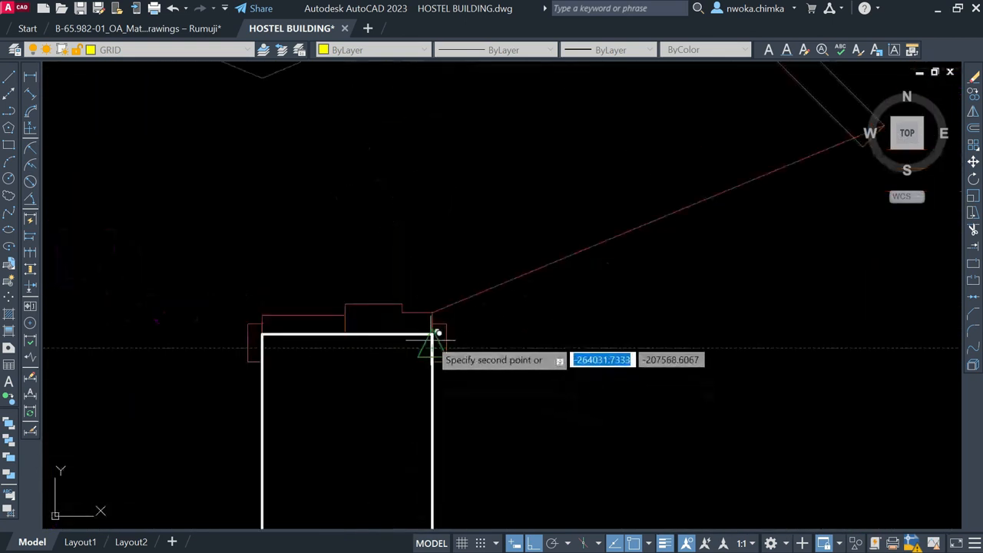
pyautogui.scroll(-5, 346, 310)
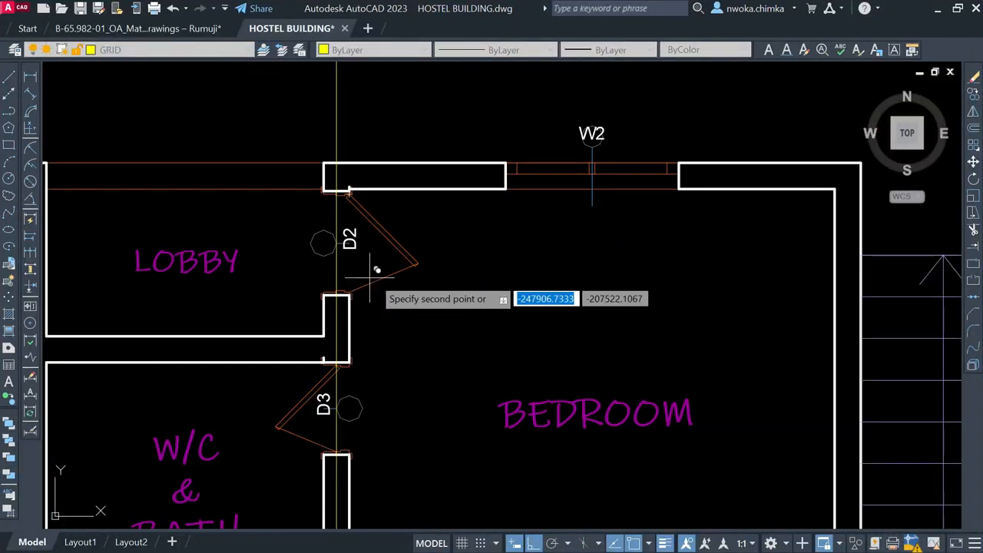
# - Place grid line copies on the south bedroom's wall beside the staircase and on both halves of the staircase's east double wall
pyautogui.scroll(4, 568, 238)
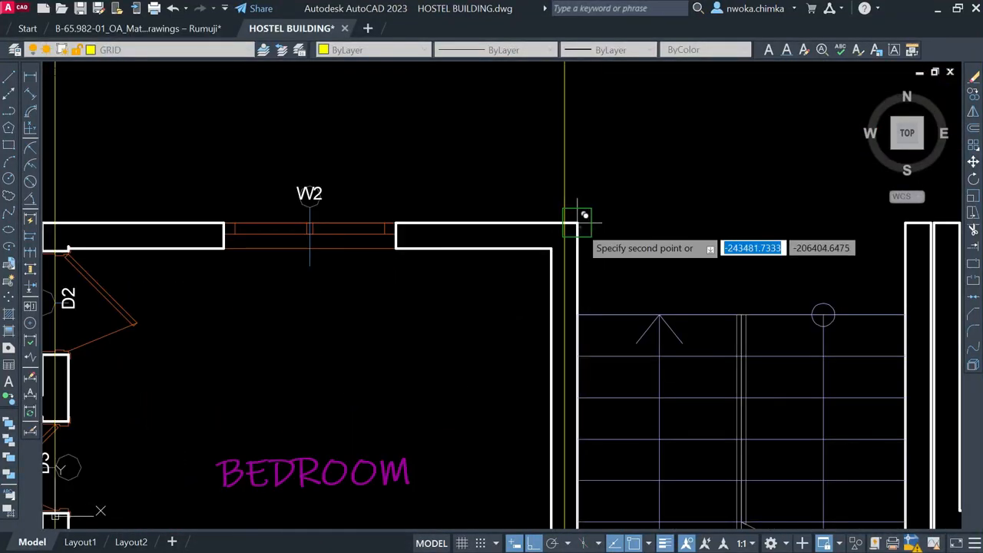
pyautogui.scroll(-5, 487, 292)
pyautogui.scroll(4, 430, 281)
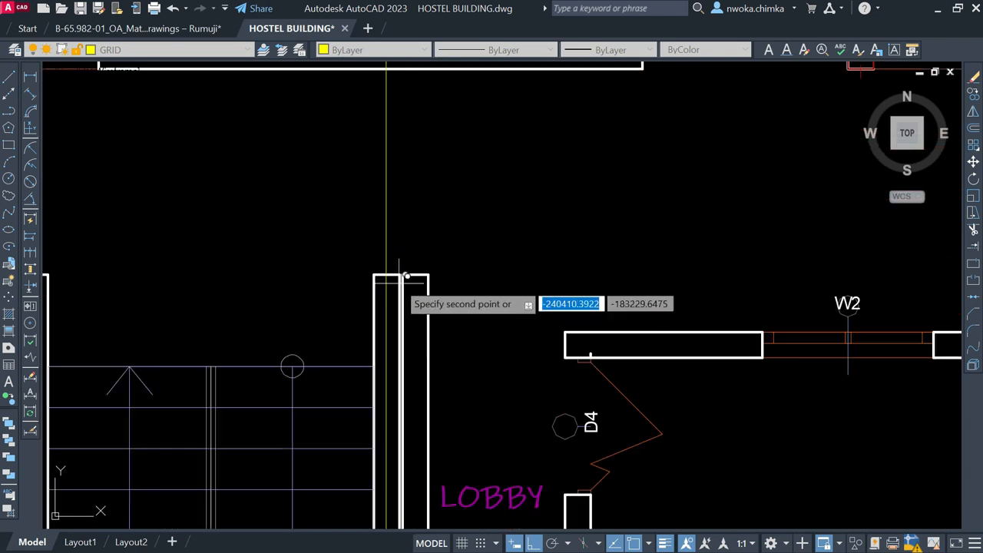
pyautogui.scroll(4, 399, 276)
pyautogui.scroll(2, 401, 269)
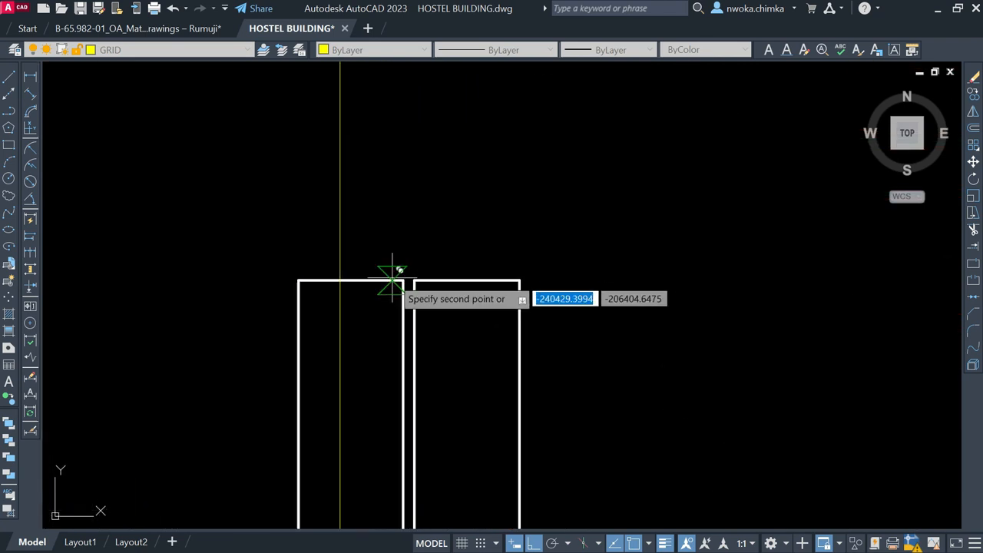
pyautogui.scroll(-6, 538, 315)
# - Copy the grid line to the centre of the kitchen's west wall, beside the courtyard
pyautogui.moveTo(584, 294); pyautogui.dragTo(584, 373, button='middle')
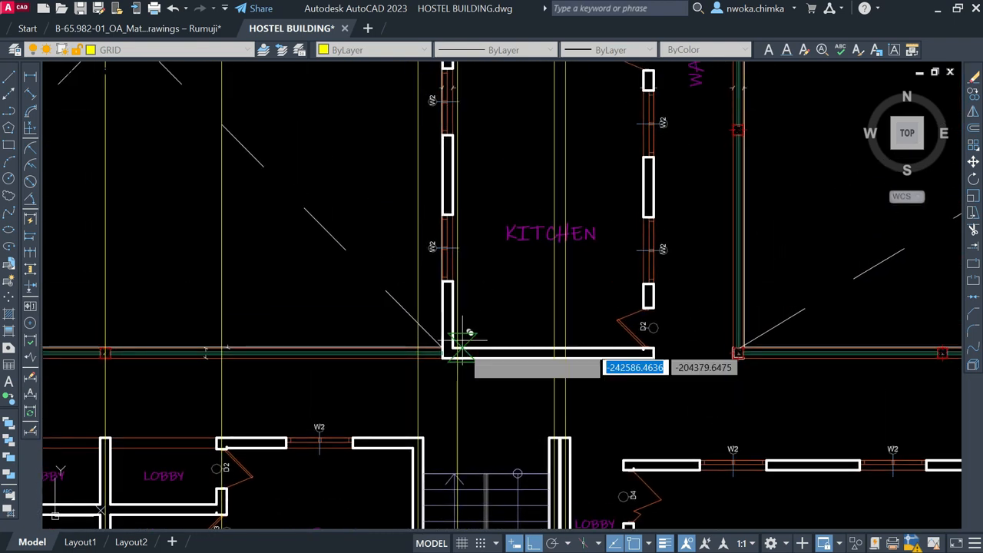
pyautogui.scroll(3, 460, 348)
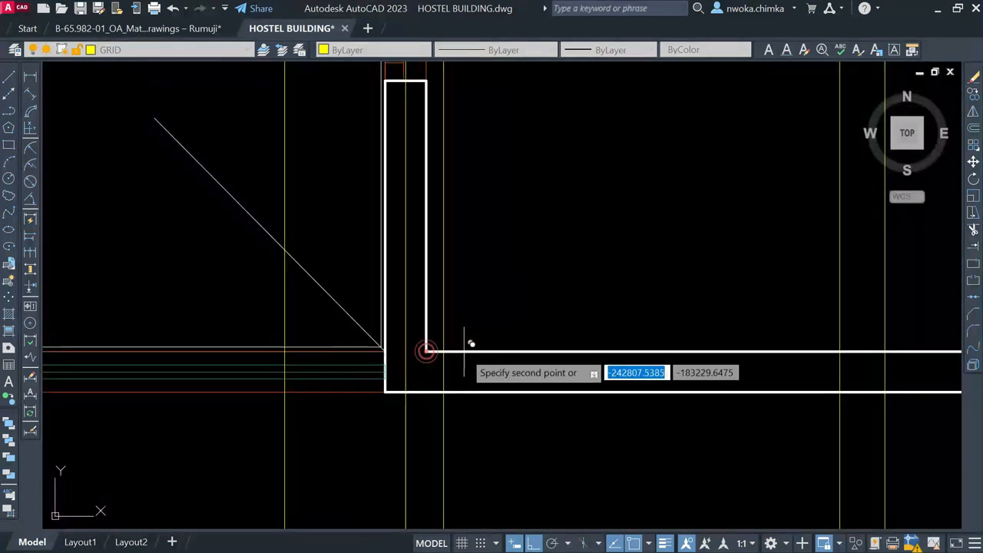
pyautogui.scroll(-5, 471, 343)
# - Place a grid line copy centred on the east wall of the third north bedroom, next to the W/C & bath
pyautogui.moveTo(560, 184); pyautogui.dragTo(603, 426, button='middle')
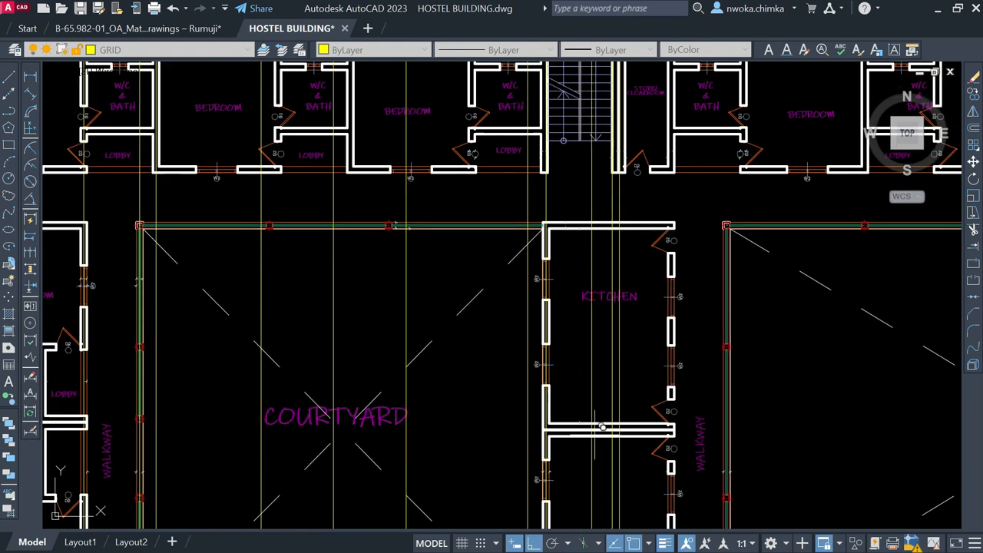
pyautogui.moveTo(588, 239); pyautogui.dragTo(540, 386, button='middle')
pyautogui.scroll(5, 535, 249)
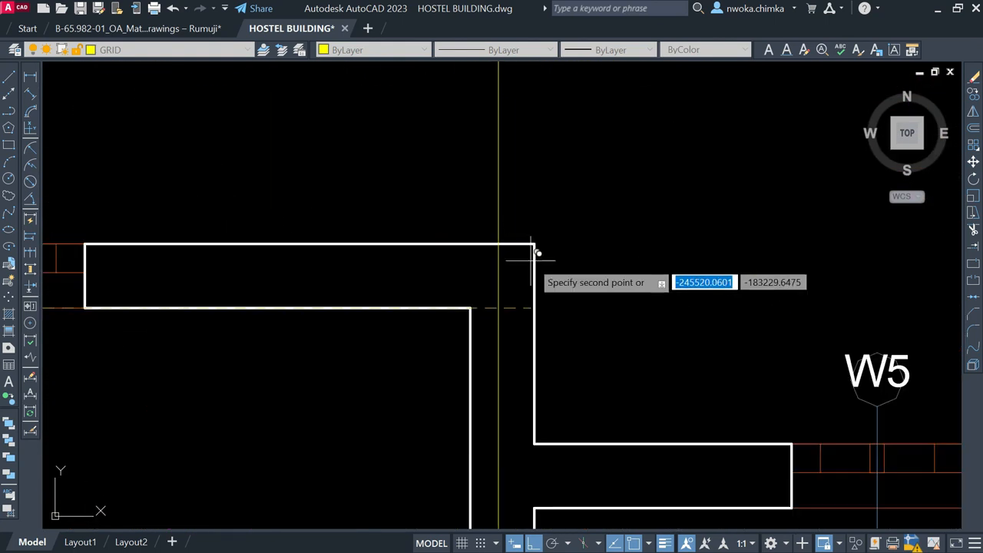
# - Place grid line copies centred on the third north bedroom's west wall and the second north bedroom's east wall
pyautogui.scroll(-5, 600, 228)
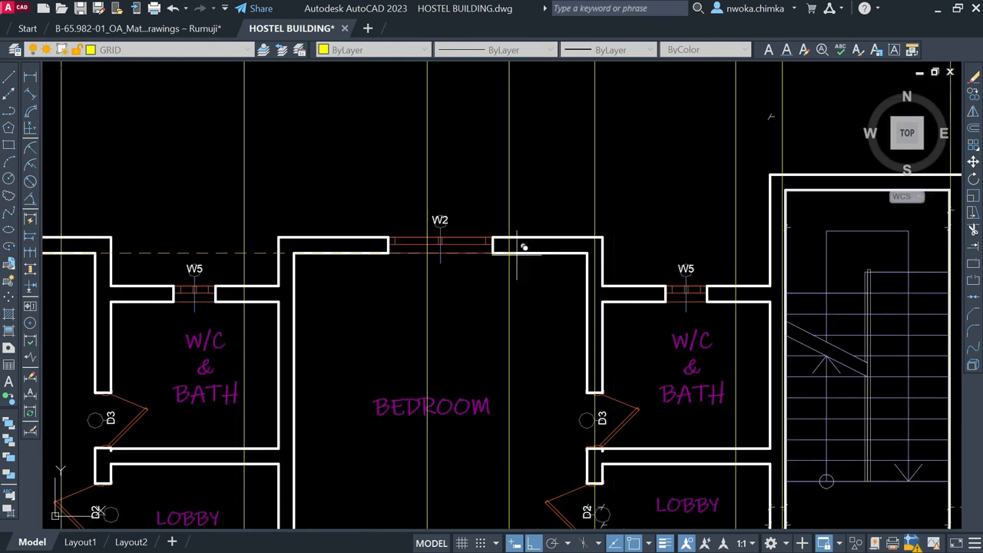
pyautogui.scroll(3, 299, 265)
pyautogui.scroll(-3, 300, 265)
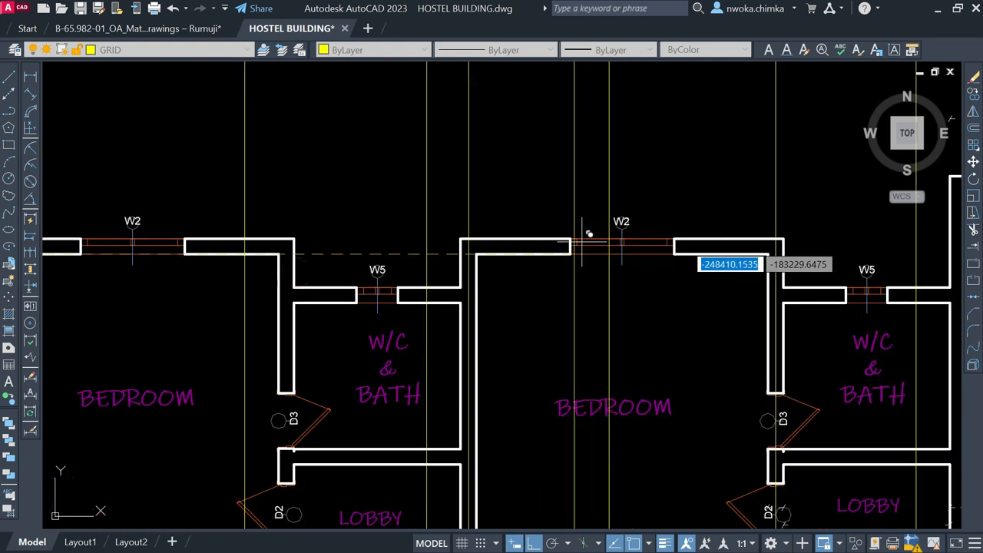
pyautogui.scroll(3, 321, 221)
pyautogui.scroll(-5, 319, 221)
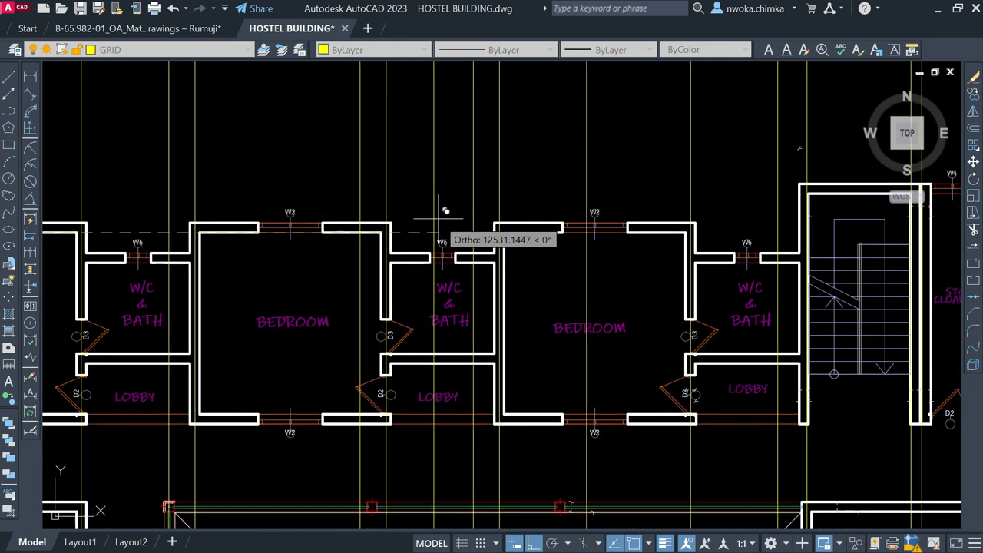
# - Copy the grid line to the centre of the store/cloakroom's west wall beside the north staircase and finish copying
pyautogui.scroll(2, 453, 215)
pyautogui.scroll(-2, 430, 208)
pyautogui.scroll(-3, 385, 198)
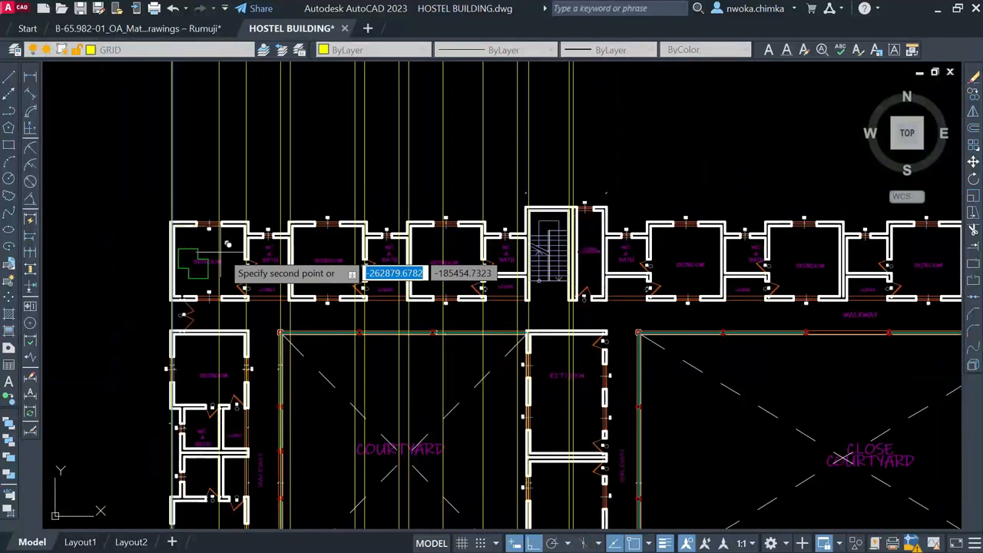
pyautogui.scroll(2, 576, 219)
pyautogui.scroll(3, 614, 202)
pyautogui.scroll(6, 568, 211)
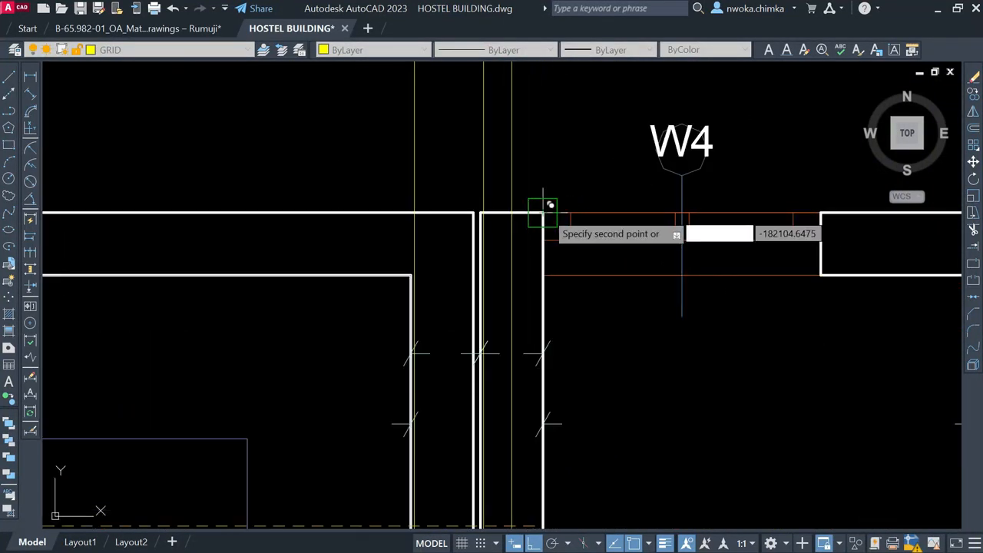
pyautogui.scroll(2, 550, 205)
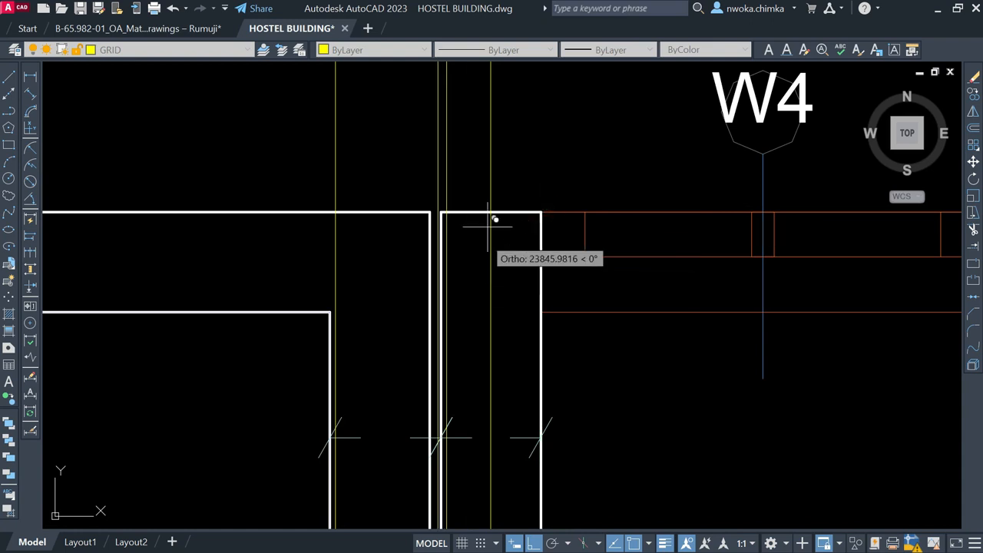
pyautogui.scroll(-5, 488, 225)
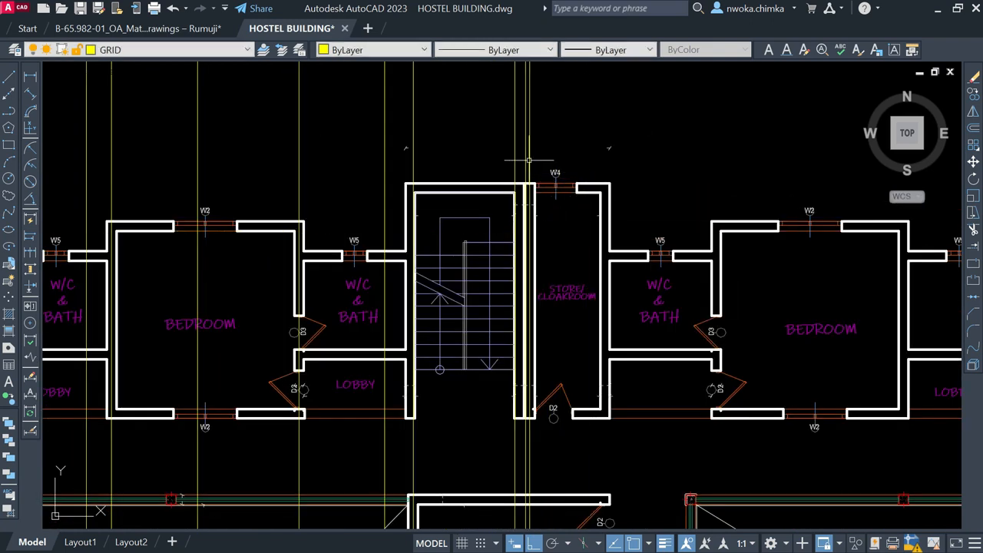
# - Examine how the closely spaced grid lines beside the staircases align with the north and south double walls and the kitchens
pyautogui.scroll(-6, 535, 456)
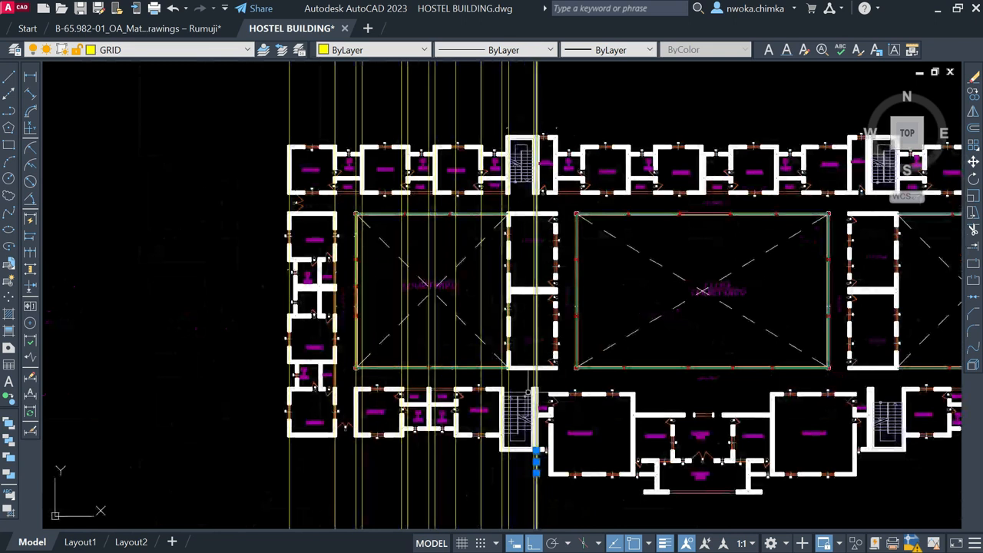
pyautogui.scroll(8, 569, 371)
pyautogui.scroll(-3, 524, 334)
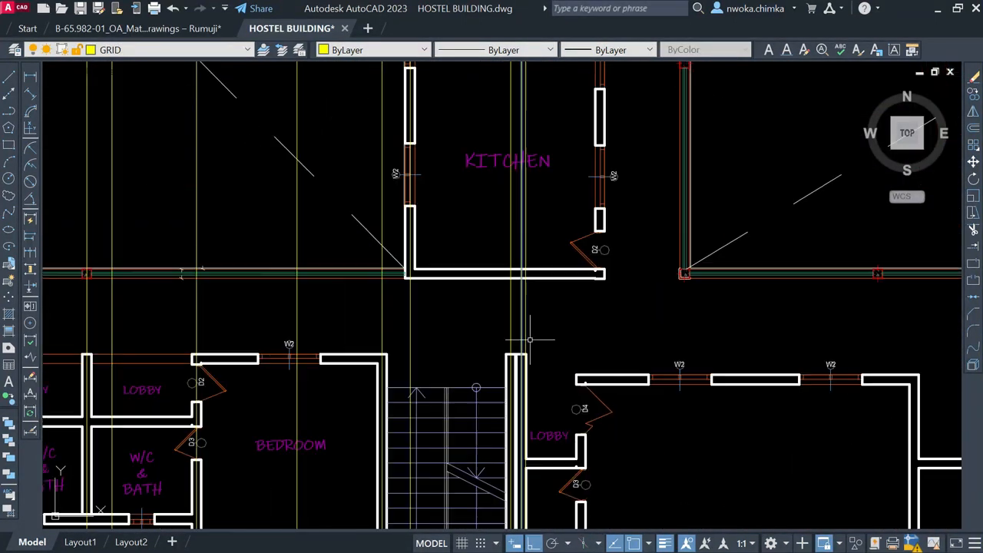
pyautogui.moveTo(529, 265); pyautogui.dragTo(517, 408, button='middle')
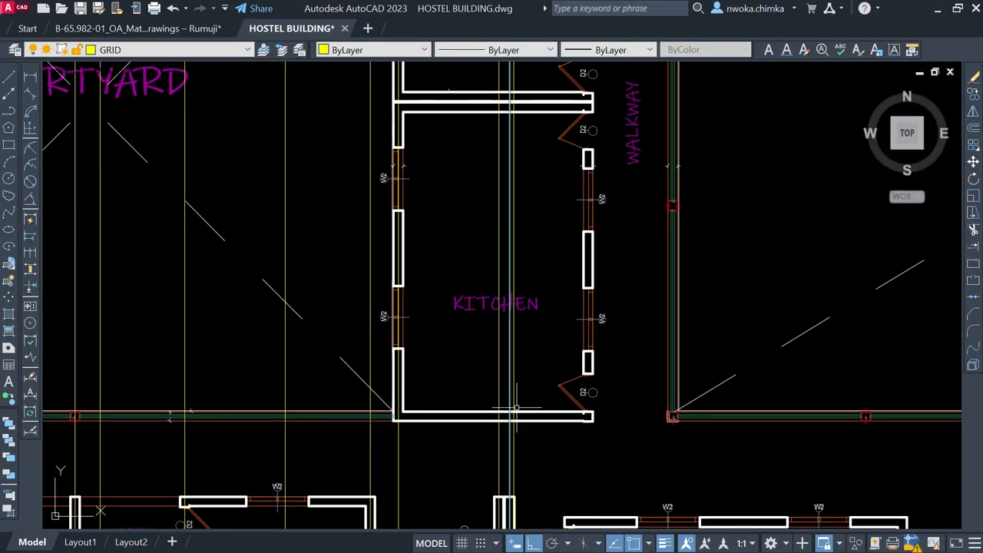
pyautogui.scroll(-4, 538, 312)
pyautogui.moveTo(538, 311); pyautogui.dragTo(530, 388, button='middle')
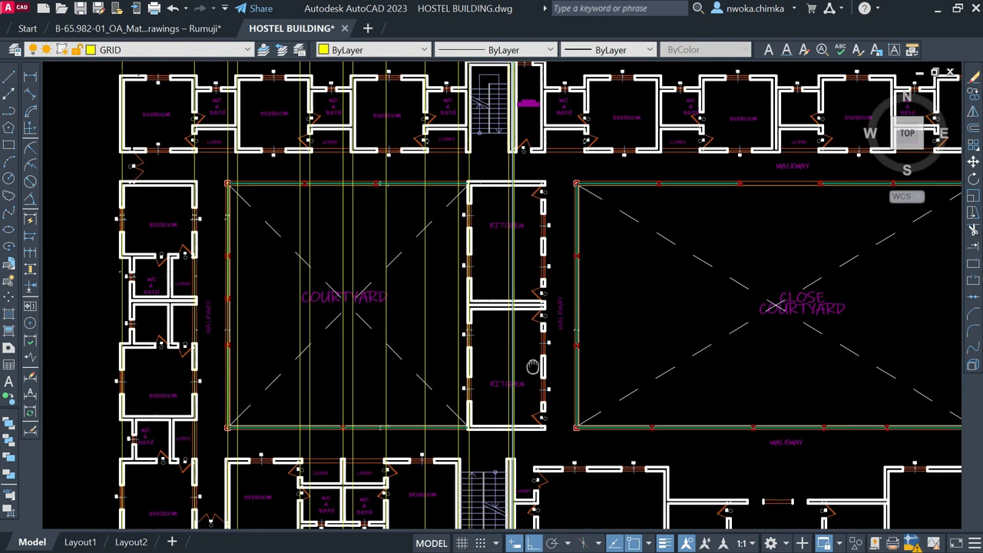
pyautogui.moveTo(535, 298); pyautogui.dragTo(471, 362, button='middle')
pyautogui.scroll(-2, 484, 280)
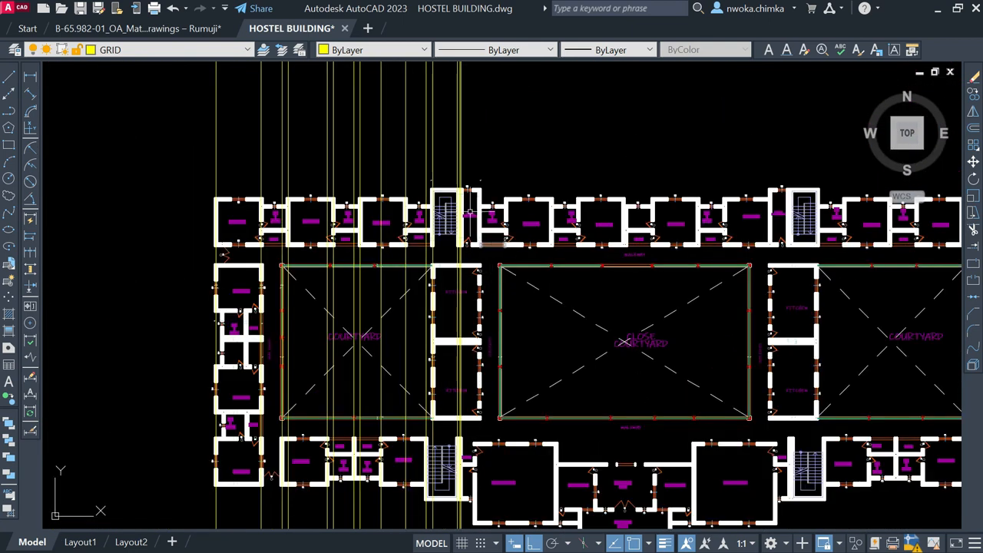
pyautogui.scroll(5, 472, 207)
pyautogui.scroll(2, 445, 153)
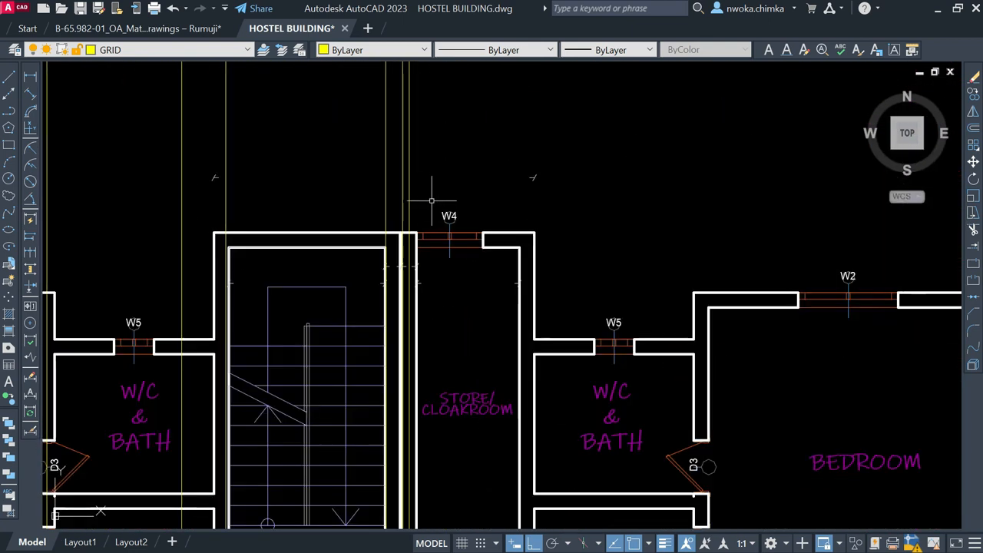
pyautogui.scroll(3, 420, 187)
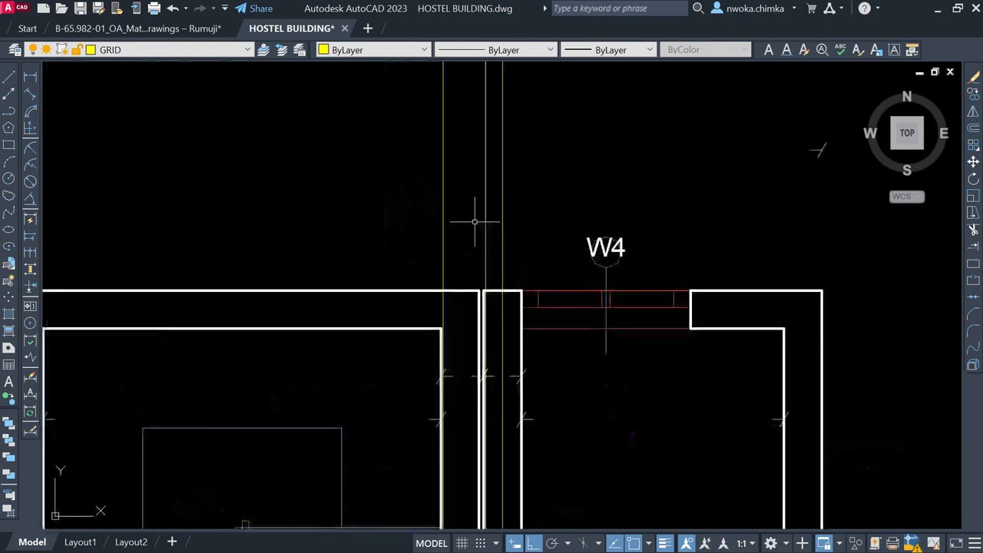
# - Copy the grid line on the store/cloakroom's west wall to the centre of its east wall
pyautogui.scroll(-1, 464, 221)
pyautogui.click(514, 210)
pyautogui.click(495, 228)
pyautogui.write('co')
pyautogui.press('Return')
pyautogui.scroll(2, 512, 265)
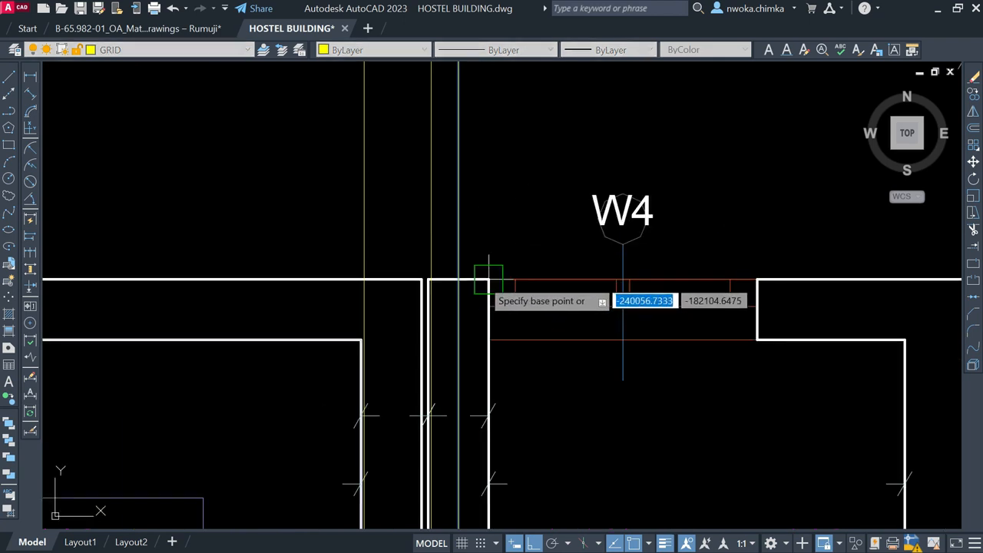
pyautogui.scroll(-3, 461, 245)
pyautogui.scroll(4, 454, 222)
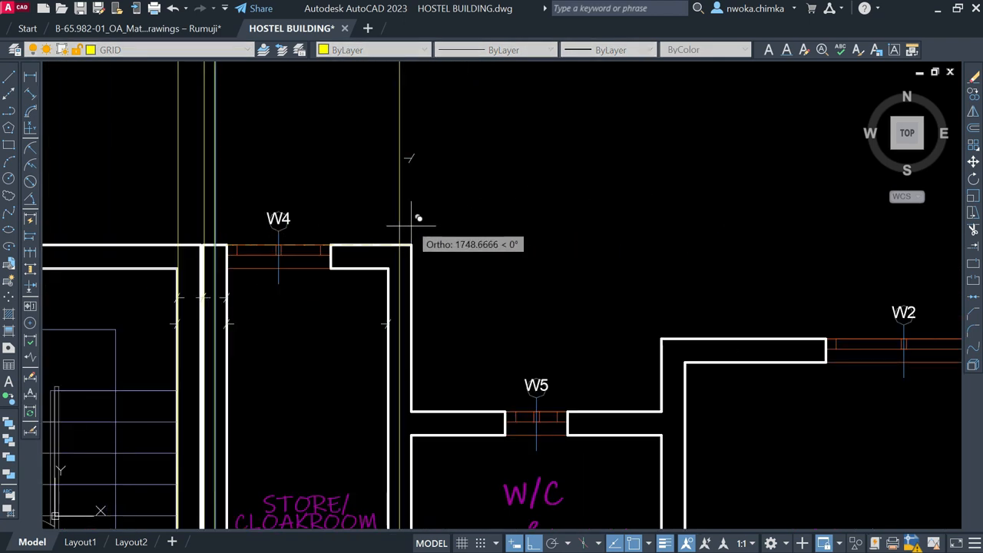
# - Place grid line copies centred on the west and east walls of the first north bedroom east of the store/cloakroom
pyautogui.scroll(-2, 536, 258)
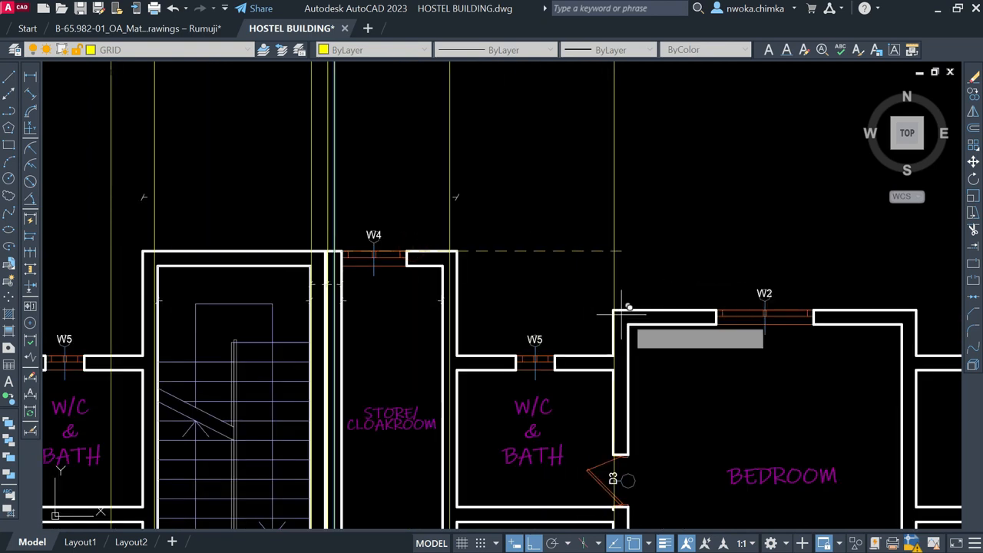
pyautogui.scroll(2, 633, 319)
pyautogui.scroll(-3, 604, 303)
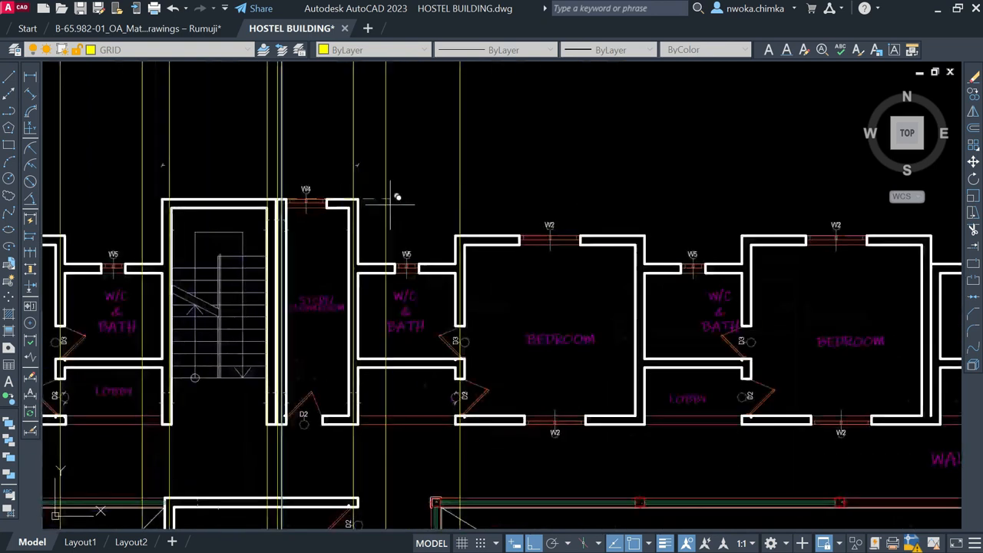
pyautogui.scroll(4, 629, 220)
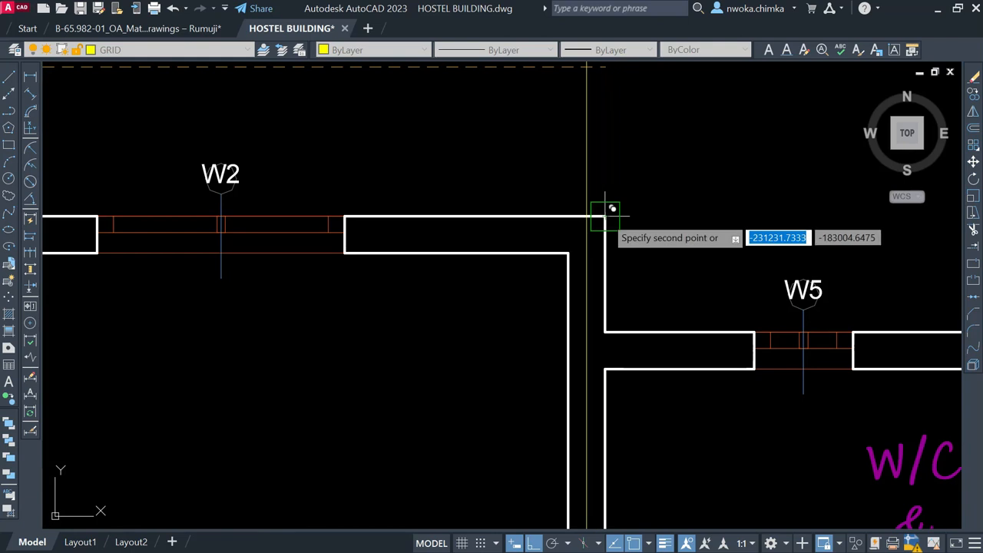
# - Place grid line copies centred on the west and east walls of the second north bedroom east of the store/cloakroom
pyautogui.scroll(-3, 599, 220)
pyautogui.scroll(3, 619, 262)
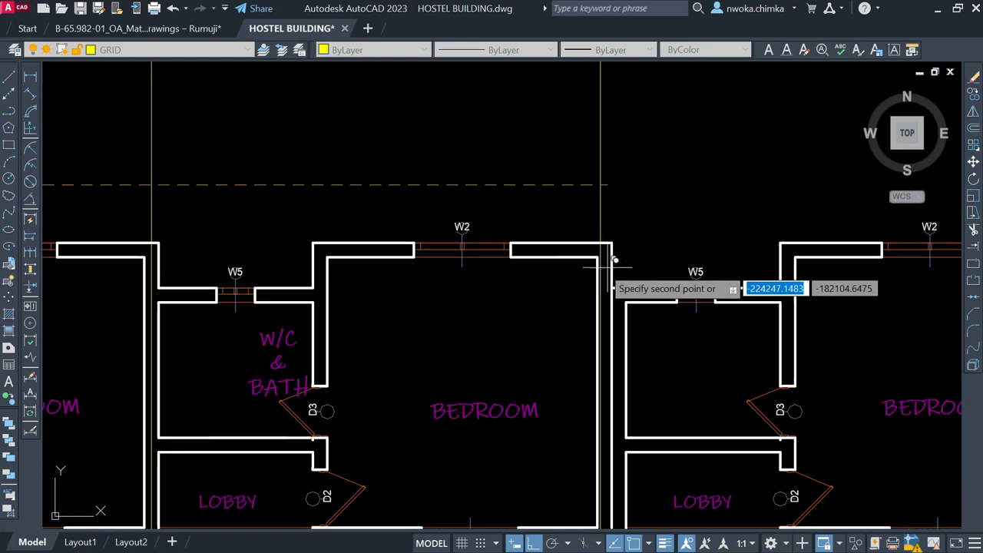
pyautogui.scroll(2, 323, 241)
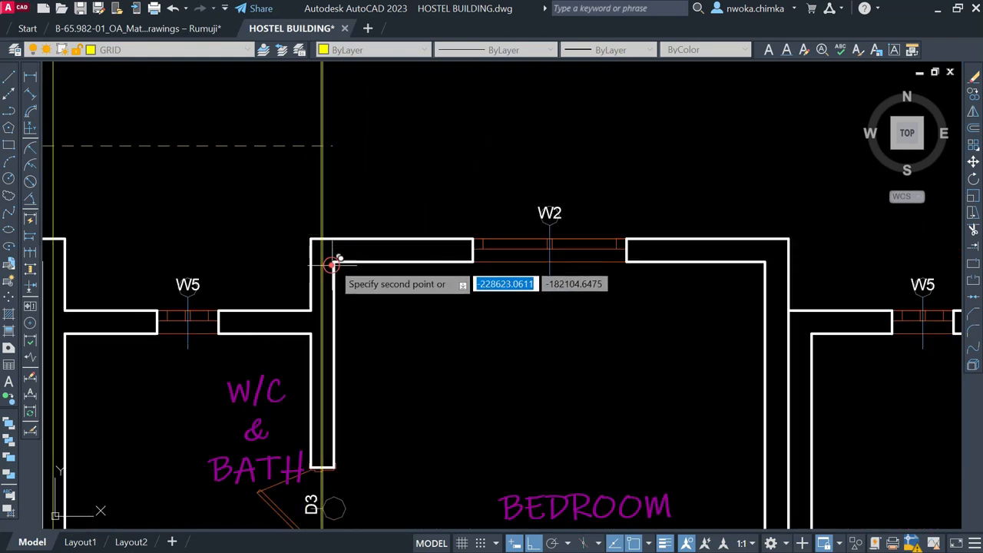
pyautogui.scroll(-3, 332, 264)
pyautogui.scroll(3, 514, 256)
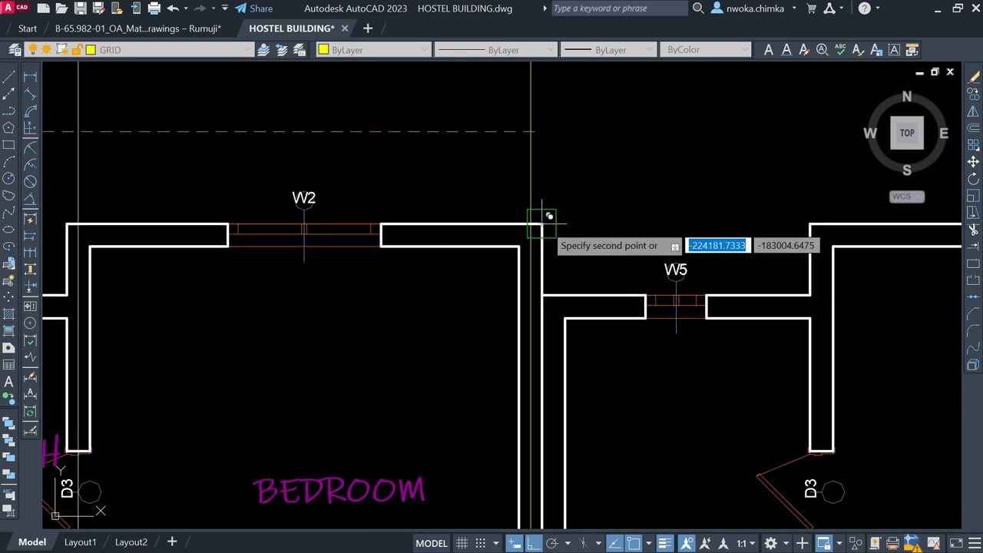
# - Place grid line copies centred on the west and east walls of the third north bedroom east of the store/cloakroom
pyautogui.scroll(-4, 540, 244)
pyautogui.scroll(3, 545, 261)
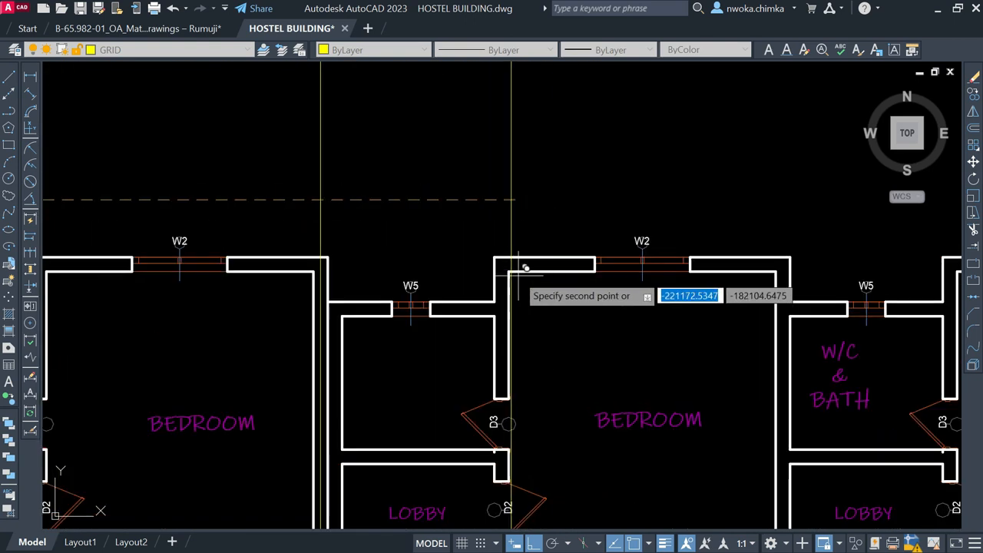
pyautogui.scroll(2, 525, 268)
pyautogui.scroll(2, 495, 264)
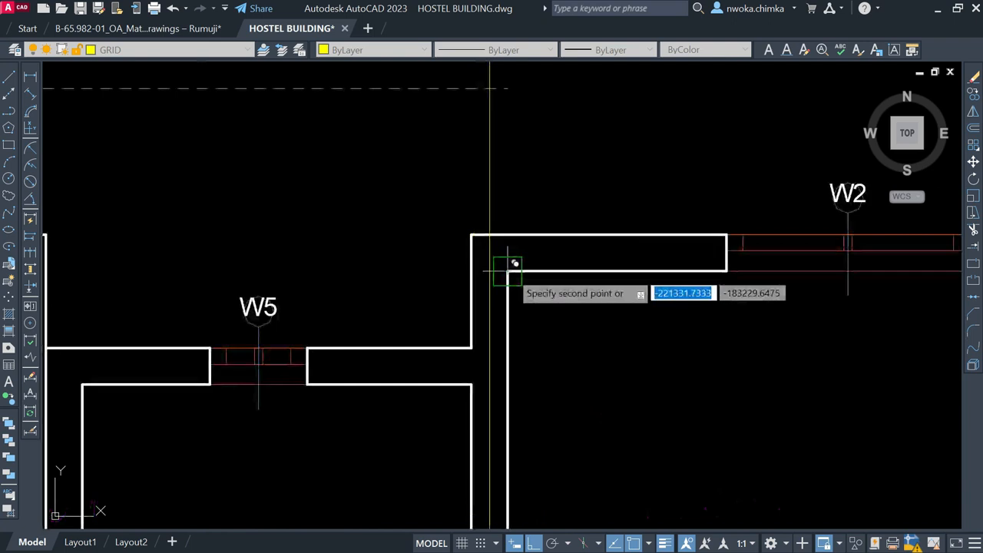
pyautogui.scroll(-4, 507, 265)
pyautogui.scroll(3, 665, 206)
pyautogui.scroll(2, 579, 228)
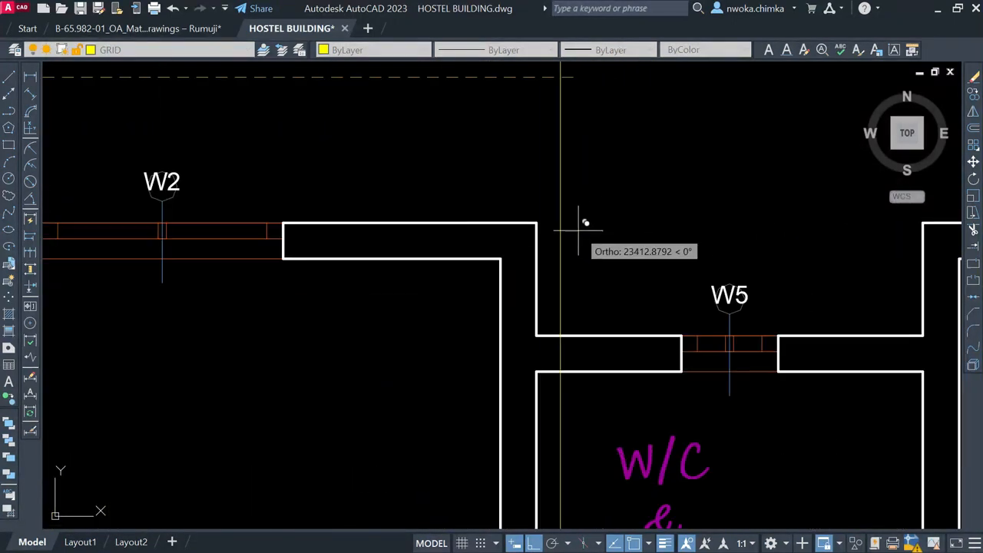
# - Place grid line copies centred on the fourth north bedroom's west wall and its east wall shared with the eastern store/cloakroom
pyautogui.scroll(-4, 536, 223)
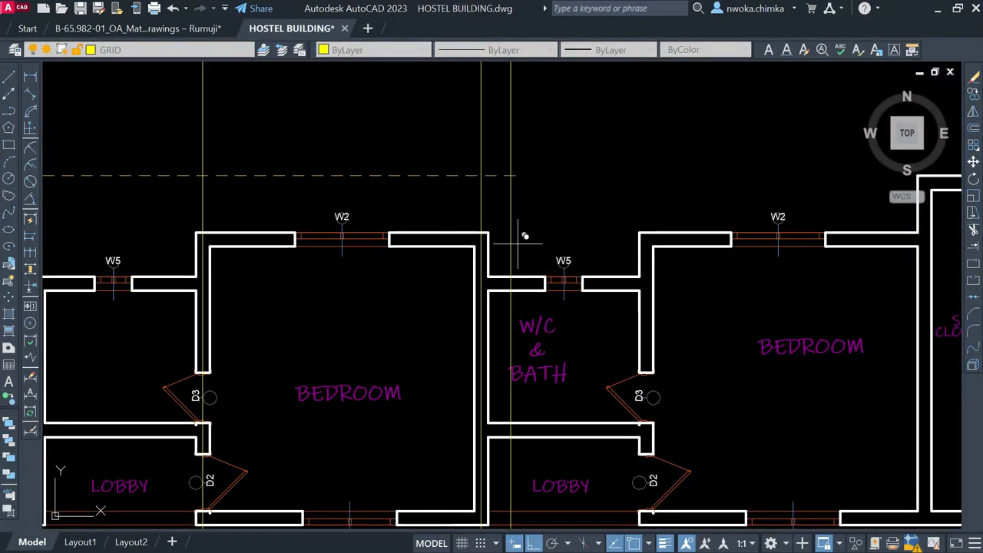
pyautogui.scroll(4, 676, 234)
pyautogui.scroll(-4, 400, 263)
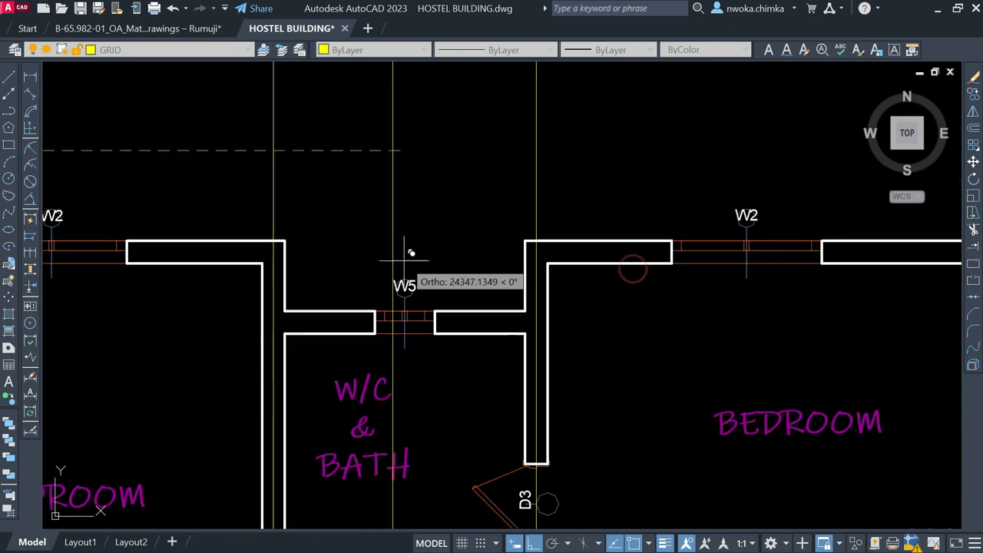
pyautogui.scroll(4, 630, 253)
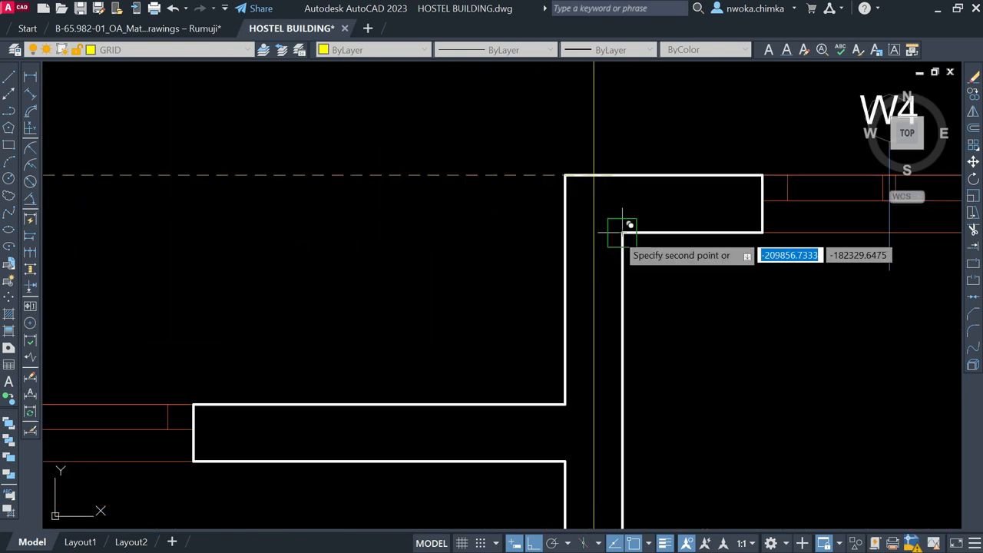
# - Place grid line copies centred on both leaves of the double wall between the eastern store/cloakroom and the north staircase
pyautogui.scroll(-4, 468, 259)
pyautogui.scroll(4, 577, 215)
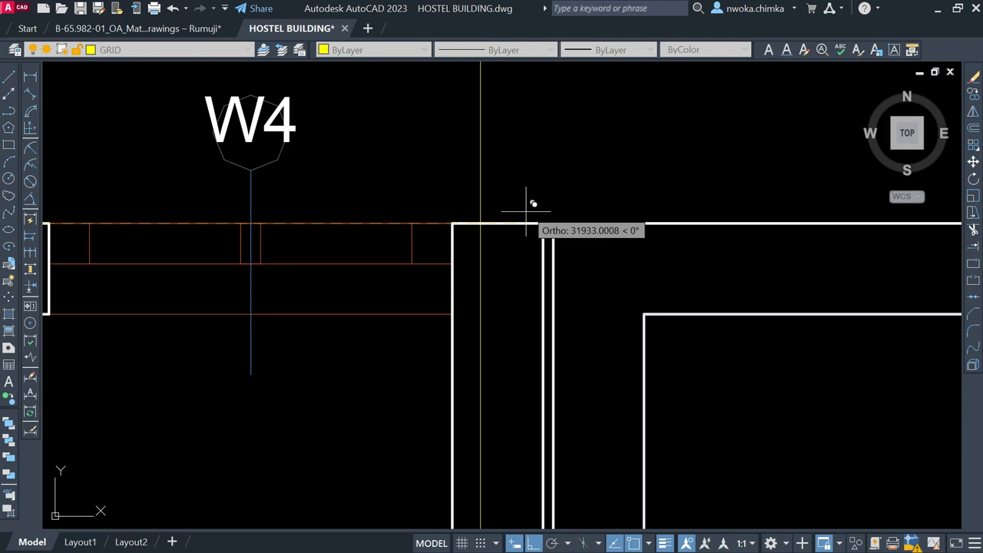
pyautogui.scroll(-4, 544, 224)
pyautogui.scroll(4, 607, 271)
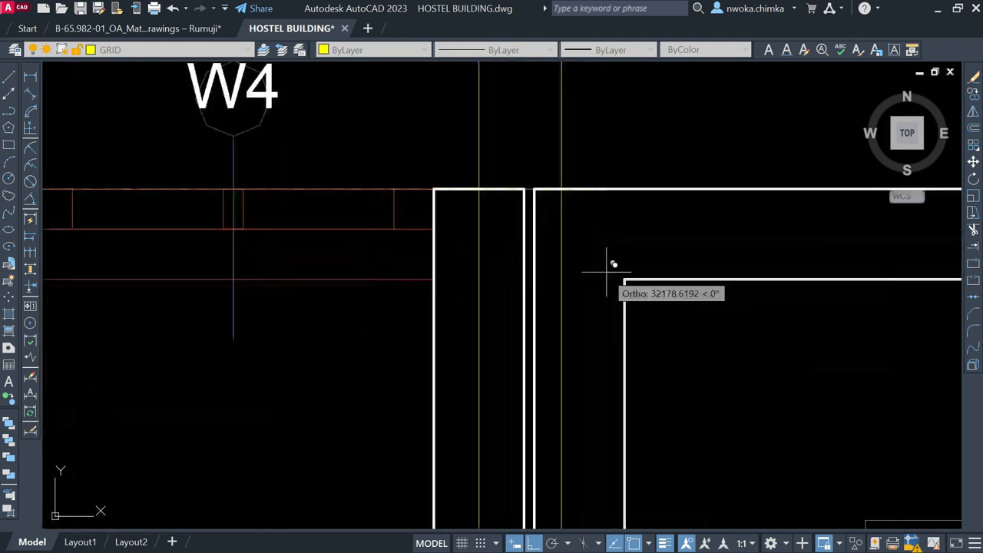
# - Place a grid line copy centred on the east wall of the eastern north staircase
pyautogui.scroll(-4, 538, 223)
pyautogui.scroll(4, 637, 215)
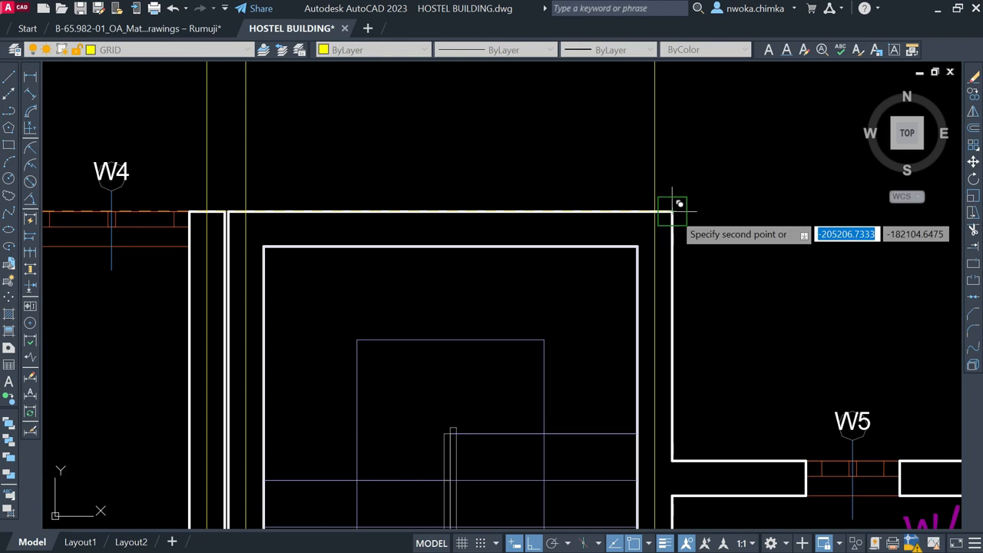
pyautogui.scroll(3, 679, 203)
# - Place grid line copies centred on the west and east walls of the first bedroom east of the eastern north staircase
pyautogui.scroll(-5, 648, 218)
pyautogui.scroll(3, 671, 243)
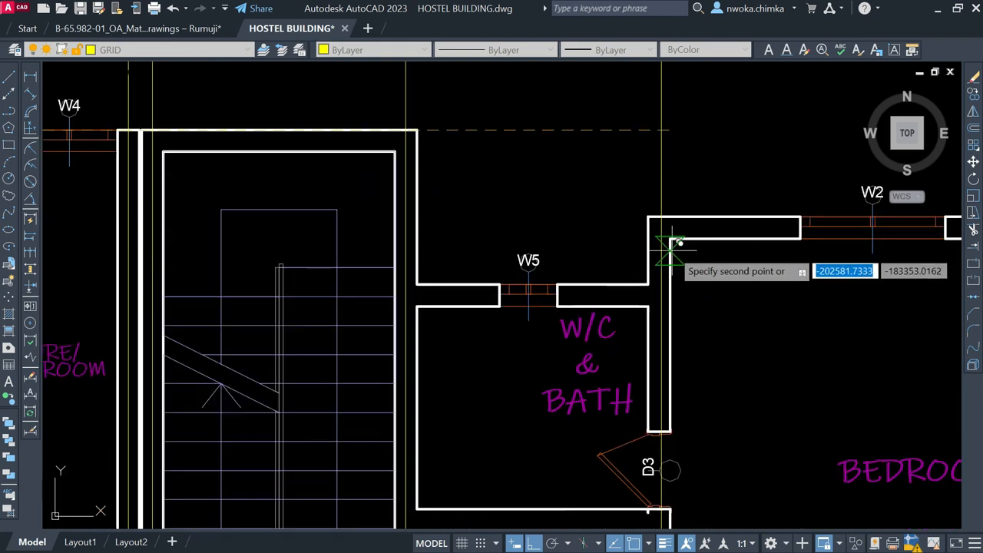
pyautogui.scroll(-4, 677, 231)
pyautogui.scroll(4, 576, 204)
# - Place grid line copies centred on the west and east walls of the second bedroom east of the eastern north staircase
pyautogui.scroll(-4, 578, 207)
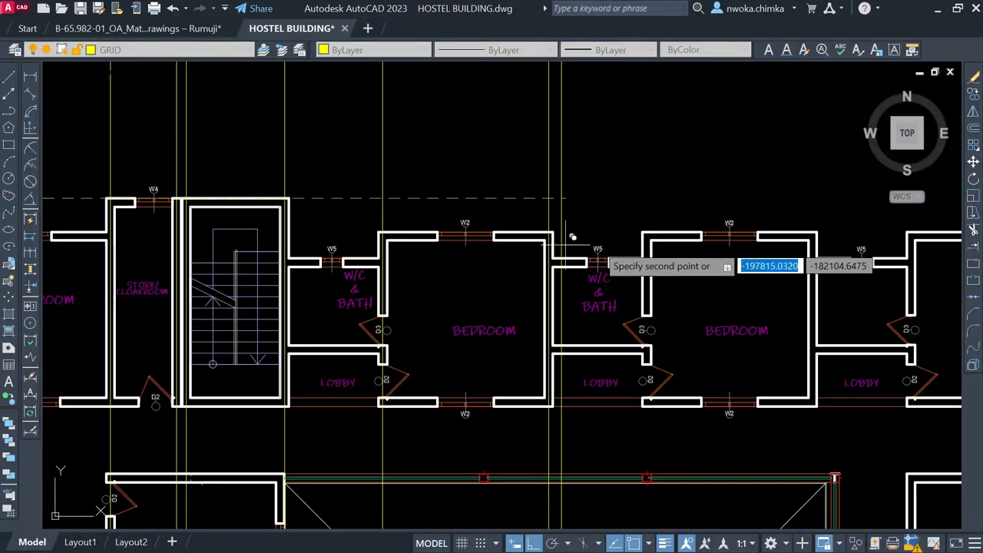
pyautogui.scroll(4, 658, 231)
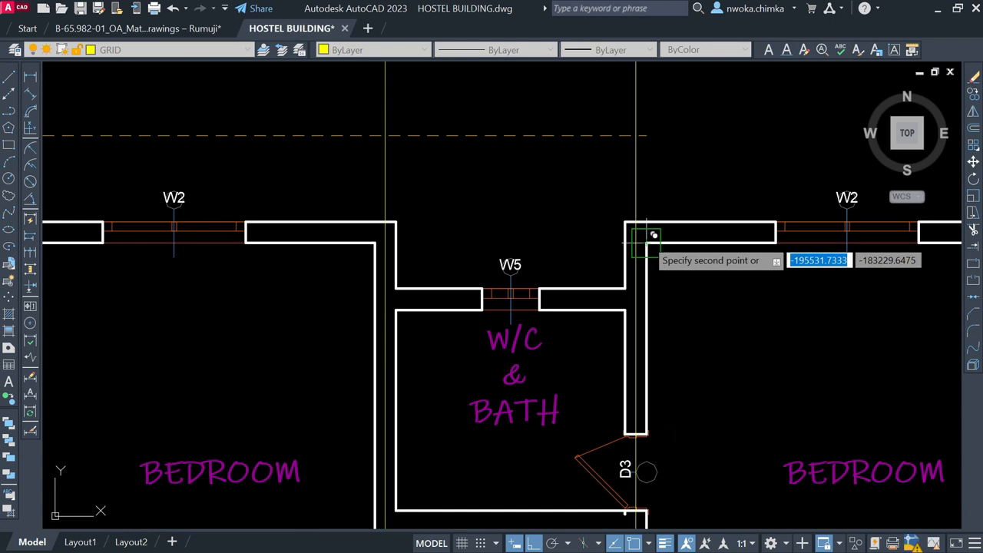
pyautogui.scroll(-4, 596, 251)
pyautogui.scroll(4, 698, 229)
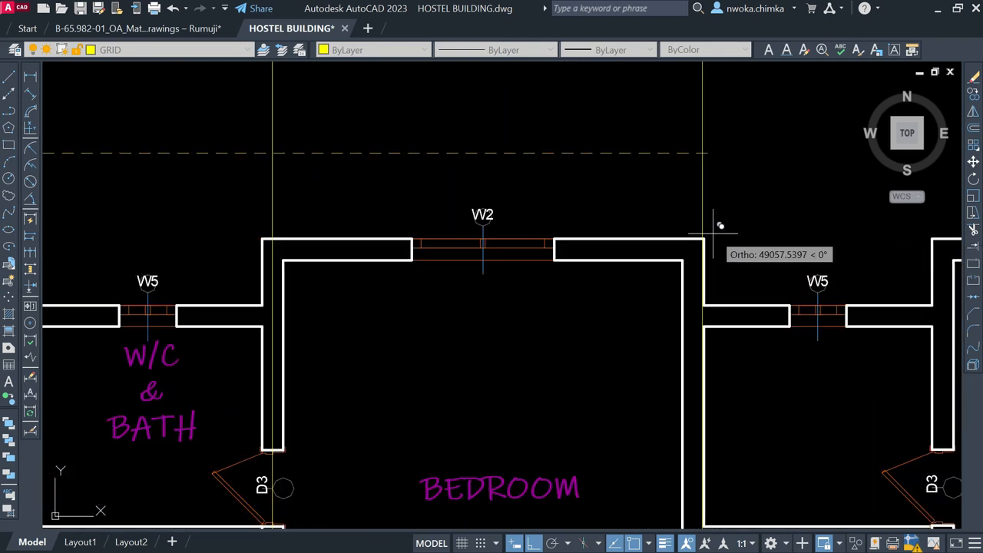
# - Place grid line copies centred on the west and east walls of the last bedroom at the north row's east end
pyautogui.scroll(-4, 702, 239)
pyautogui.scroll(4, 592, 264)
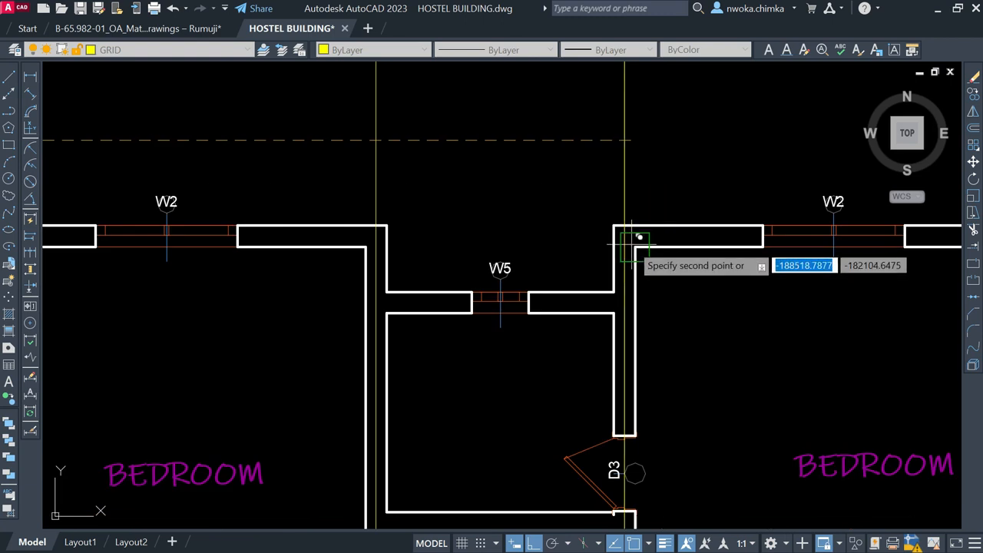
pyautogui.scroll(-4, 631, 237)
pyautogui.scroll(4, 638, 223)
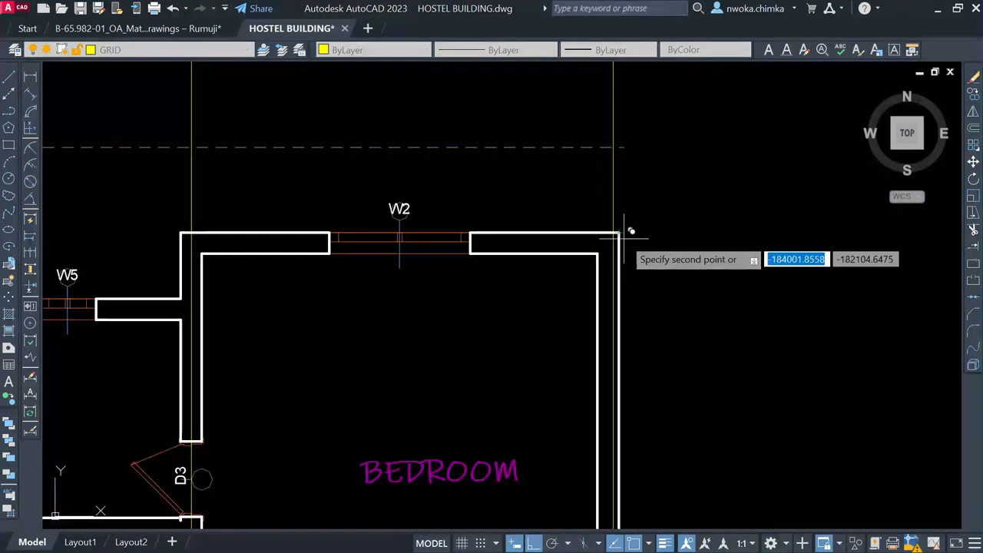
# - Place a grid line copy centred on the column at the eastern courtyard's northeast corner
pyautogui.scroll(-5, 632, 223)
pyautogui.scroll(4, 660, 303)
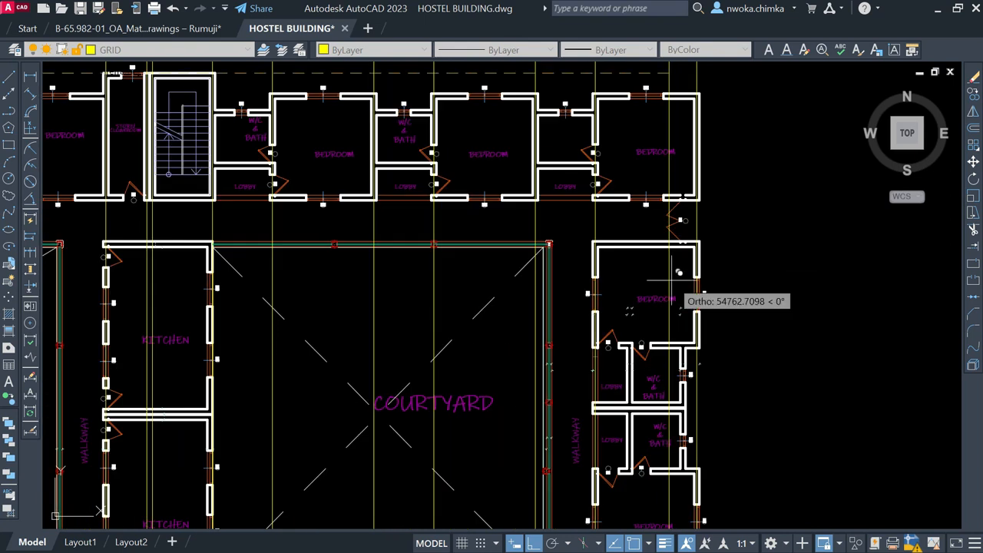
pyautogui.scroll(-2, 768, 250)
pyautogui.scroll(4, 699, 346)
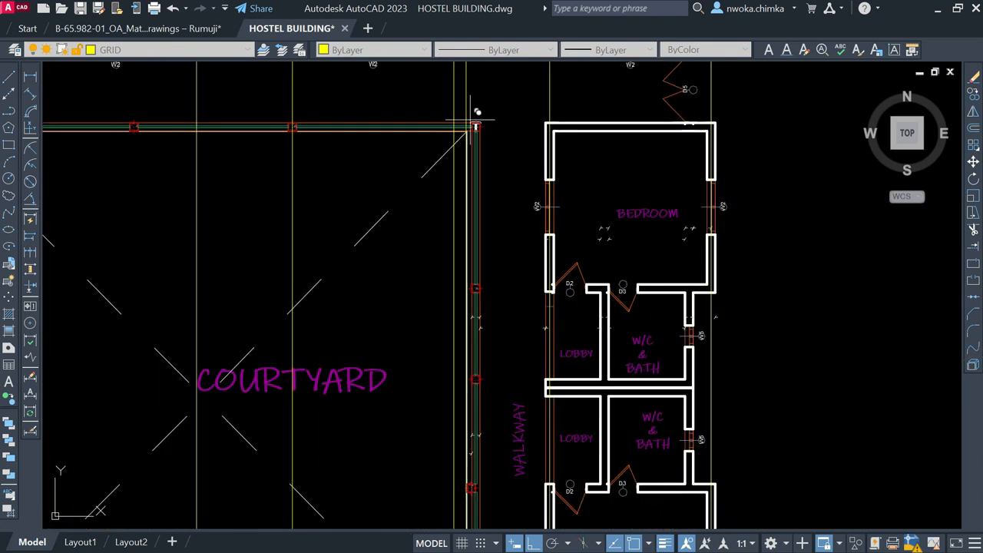
pyautogui.scroll(4, 469, 116)
pyautogui.scroll(2, 504, 126)
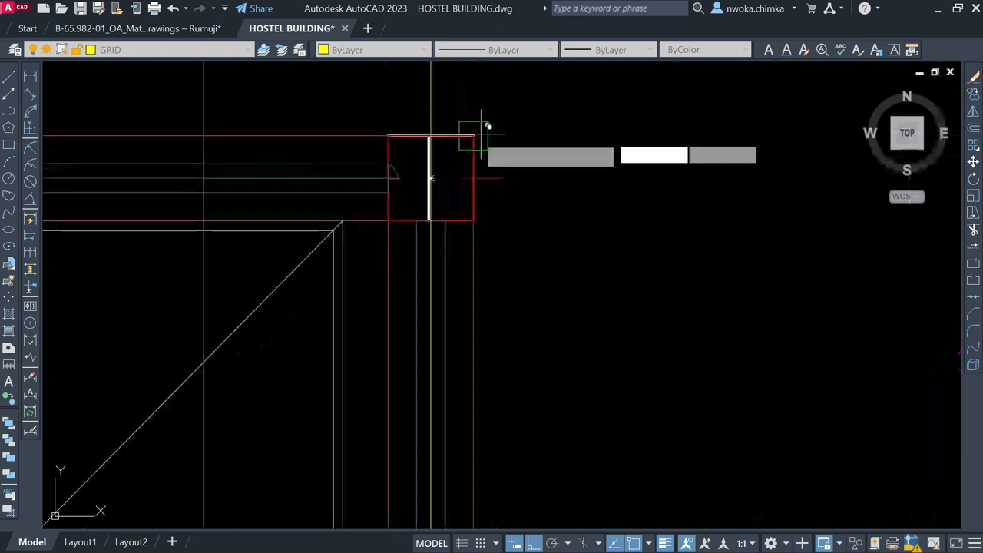
pyautogui.click(474, 136)
# - Place a grid line copy centred on the western intermediate column along the eastern courtyard's north edge
pyautogui.scroll(1, 433, 136)
pyautogui.scroll(-5, 614, 132)
pyautogui.scroll(-3, 645, 146)
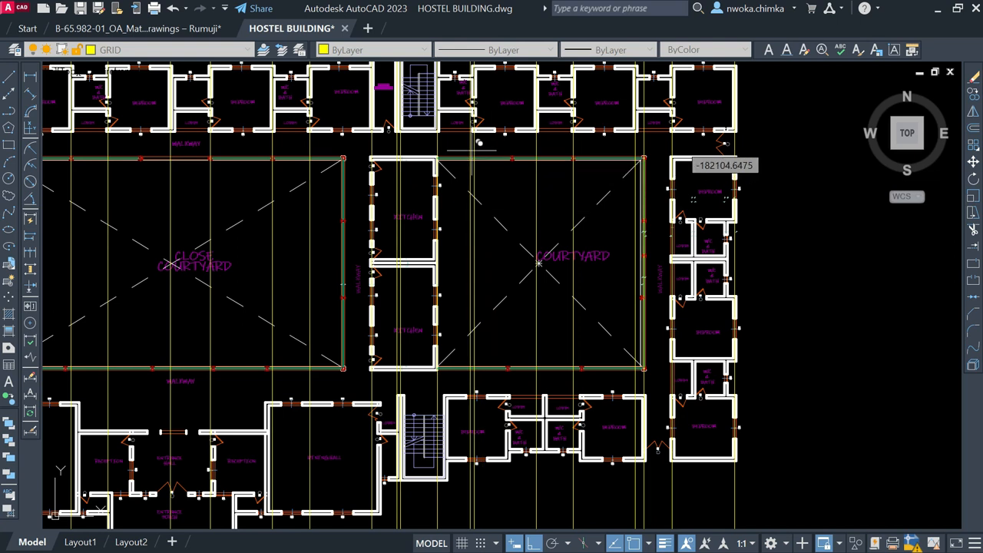
pyautogui.scroll(6, 665, 152)
pyautogui.scroll(4, 555, 183)
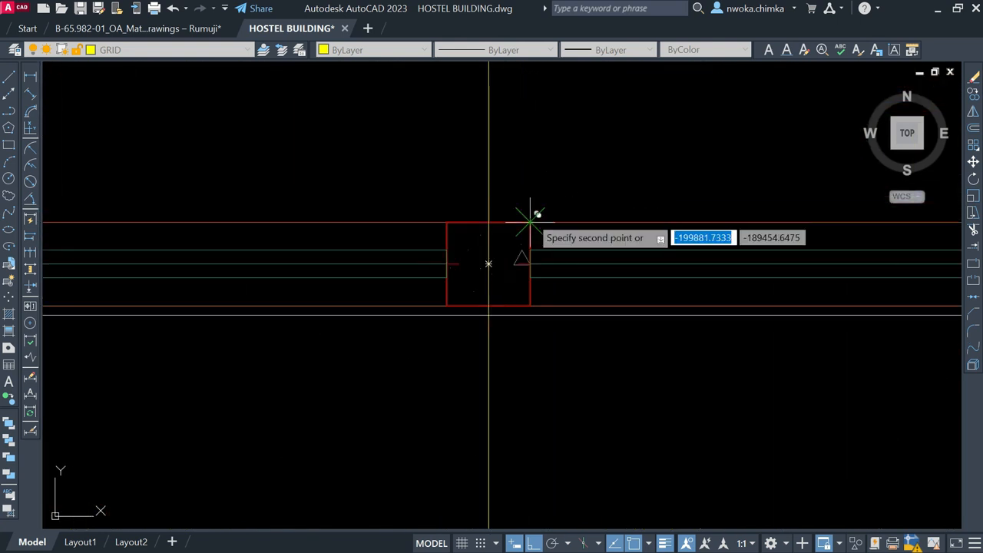
pyautogui.scroll(-6, 530, 220)
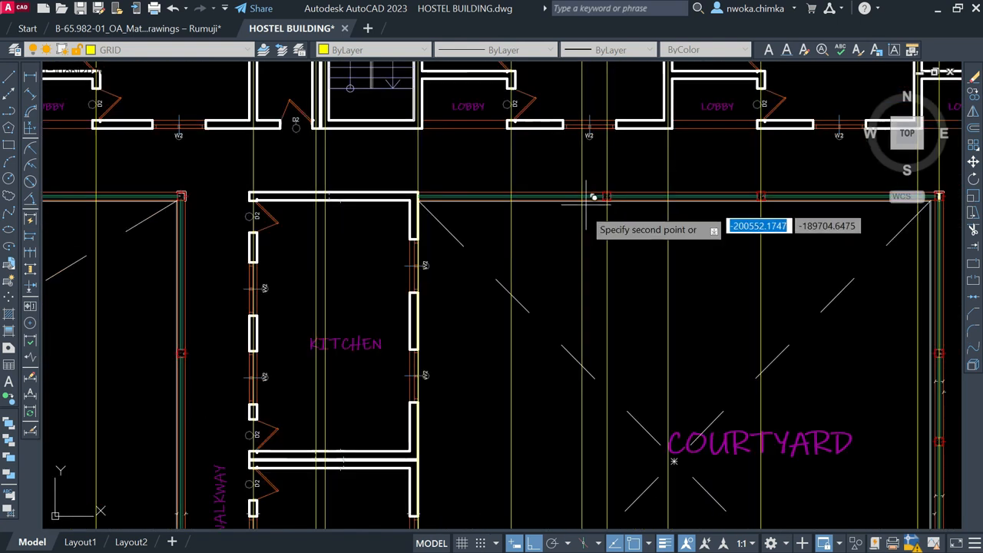
pyautogui.scroll(6, 466, 248)
pyautogui.scroll(-6, 509, 172)
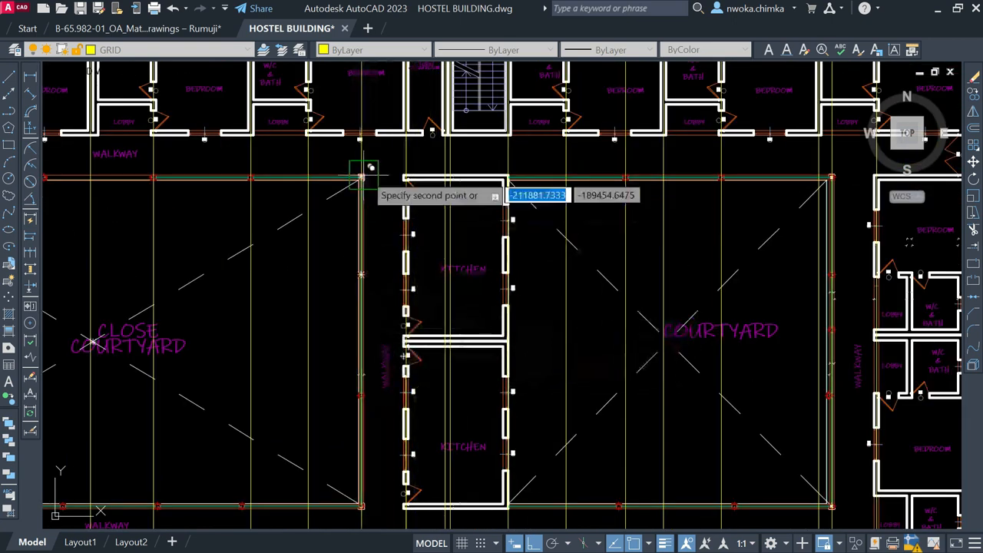
# - Place a grid line copy centred on the column at the close courtyard's northeast corner
pyautogui.scroll(8, 361, 174)
pyautogui.scroll(2, 373, 165)
pyautogui.click(334, 185)
# - Place a grid line copy centred on the eastern dining hall's east wall beside the lobby
pyautogui.scroll(-10, 361, 180)
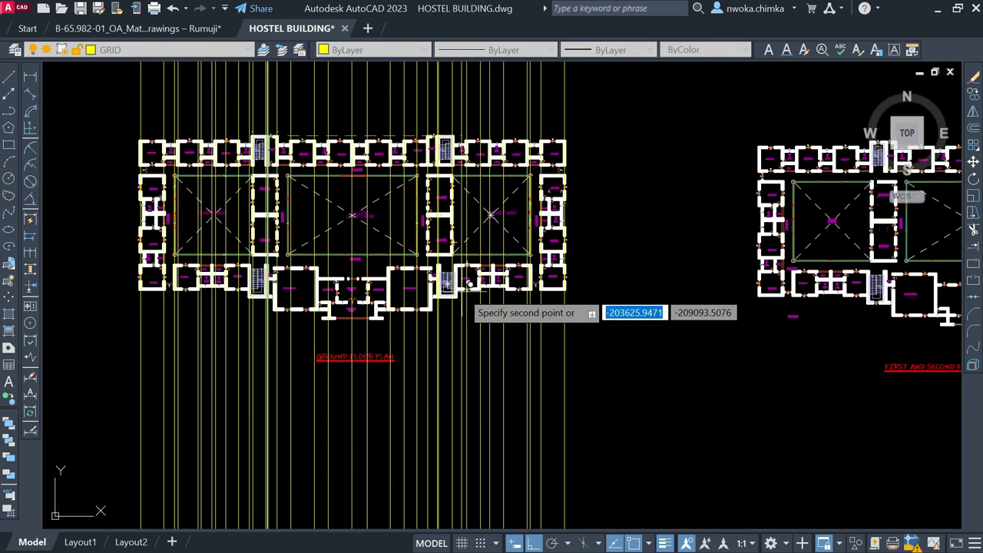
pyautogui.scroll(4, 421, 296)
pyautogui.scroll(6, 464, 200)
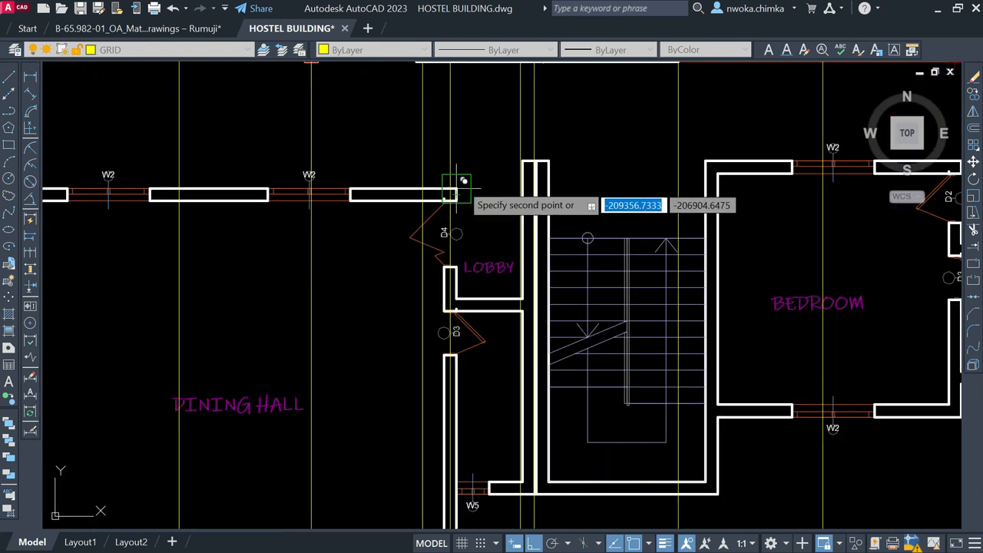
pyautogui.scroll(4, 464, 183)
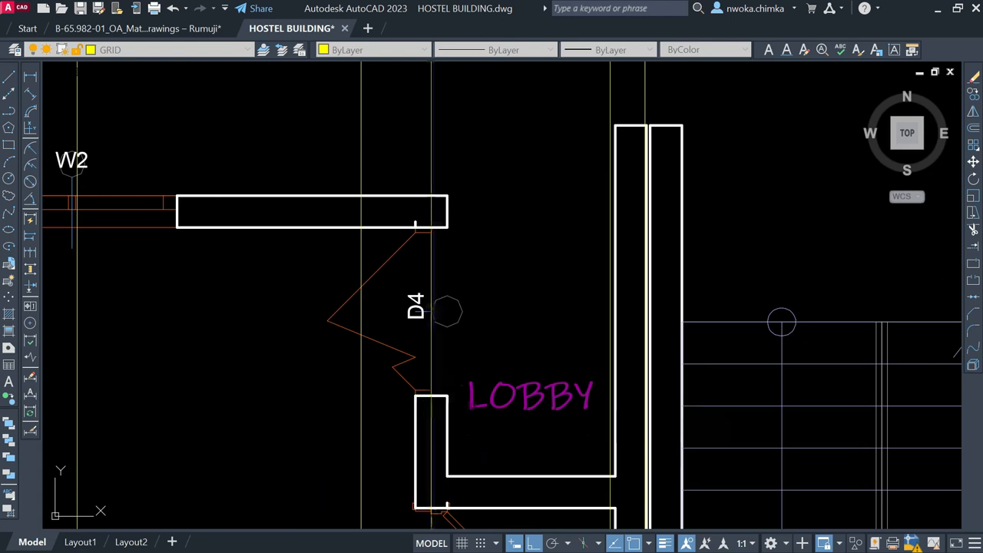
# - Place grid line copies centred on the eastern and western leaves of the double wall between the lobby and the staircase
pyautogui.scroll(-6, 505, 257)
pyautogui.scroll(6, 527, 215)
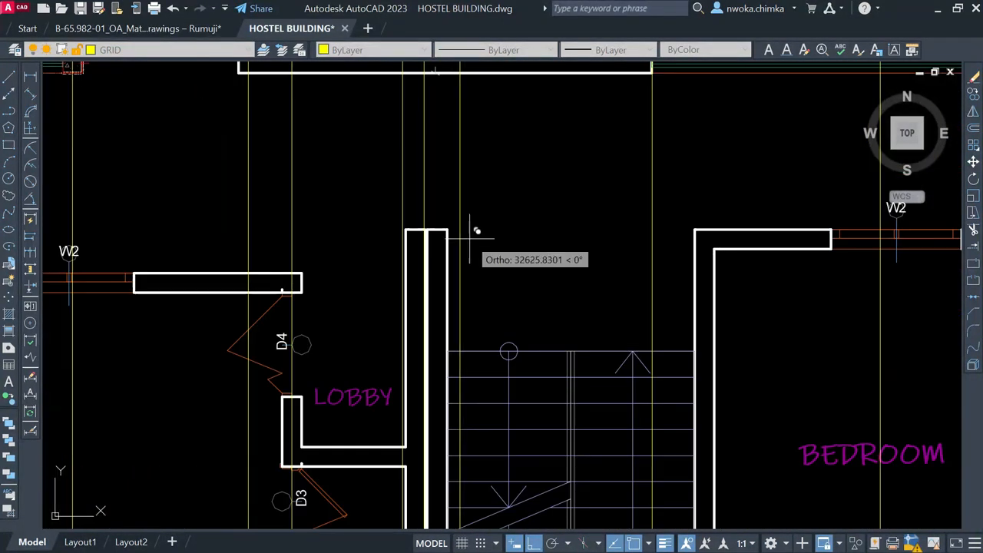
pyautogui.scroll(2, 454, 234)
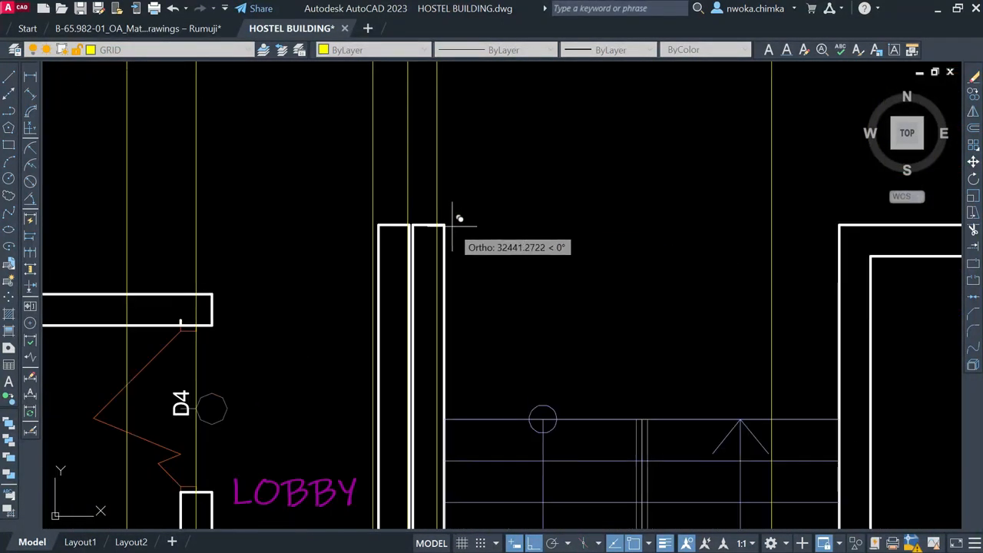
pyautogui.scroll(5, 394, 222)
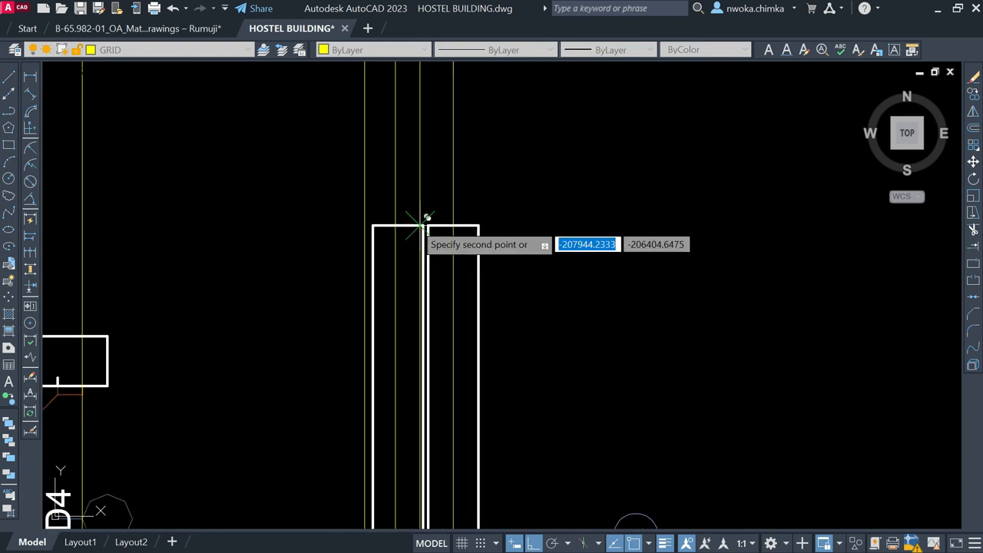
pyautogui.scroll(2, 432, 223)
# - Place grid line copies centred on the staircase's east wall and on the adjoining bedroom's east wall at its lobby door D2
pyautogui.scroll(-5, 434, 223)
pyautogui.scroll(5, 533, 204)
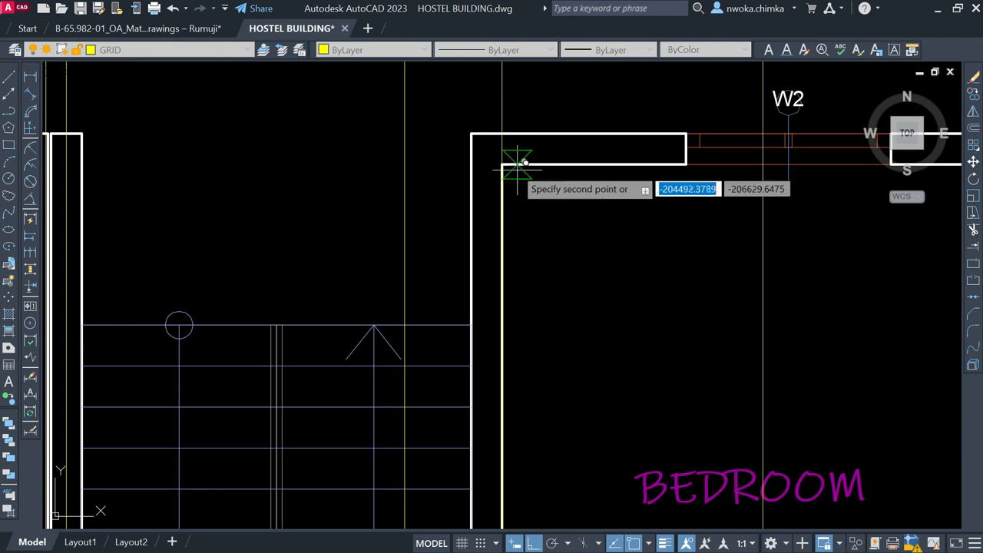
pyautogui.scroll(-3, 454, 212)
pyautogui.scroll(8, 555, 259)
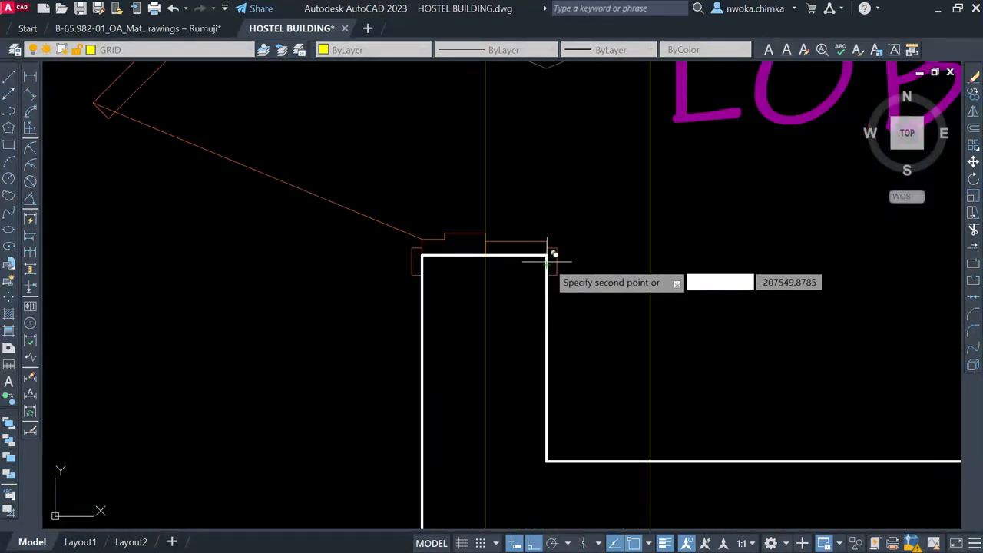
# - Place grid line copies centred on the wall between the two adjoining lobbies and on the eastern lobby's east wall at door D2
pyautogui.scroll(-6, 547, 254)
pyautogui.scroll(3, 581, 198)
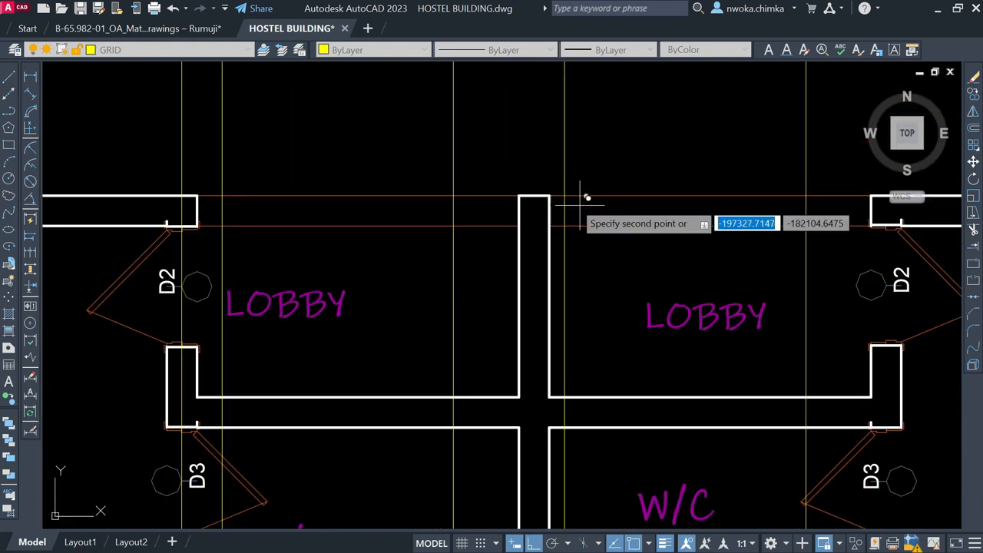
pyautogui.scroll(-5, 521, 223)
pyautogui.scroll(7, 557, 265)
pyautogui.scroll(4, 559, 266)
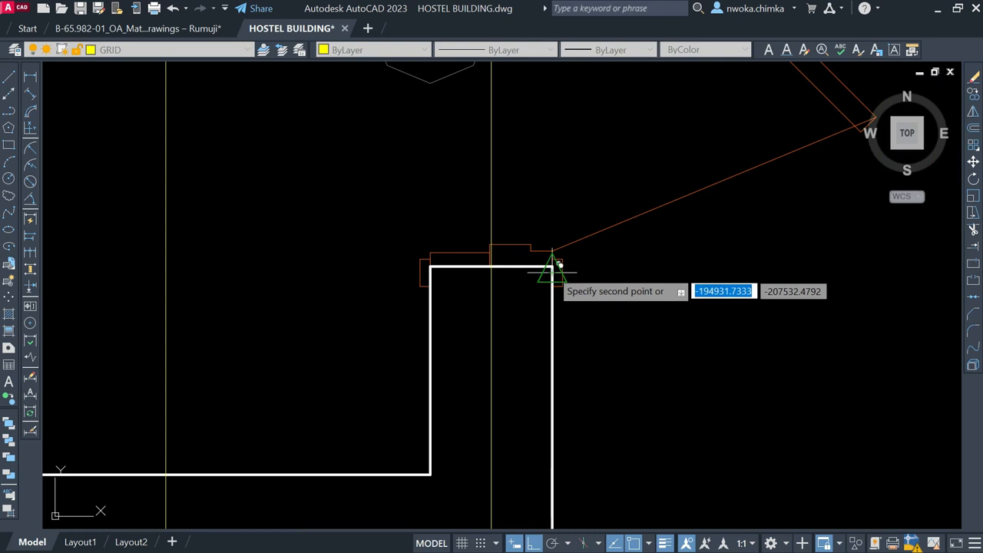
# - Place a grid line copy centred on the wall between the easternmost lobby and its W/C and bath
pyautogui.scroll(-6, 450, 282)
pyautogui.scroll(4, 548, 266)
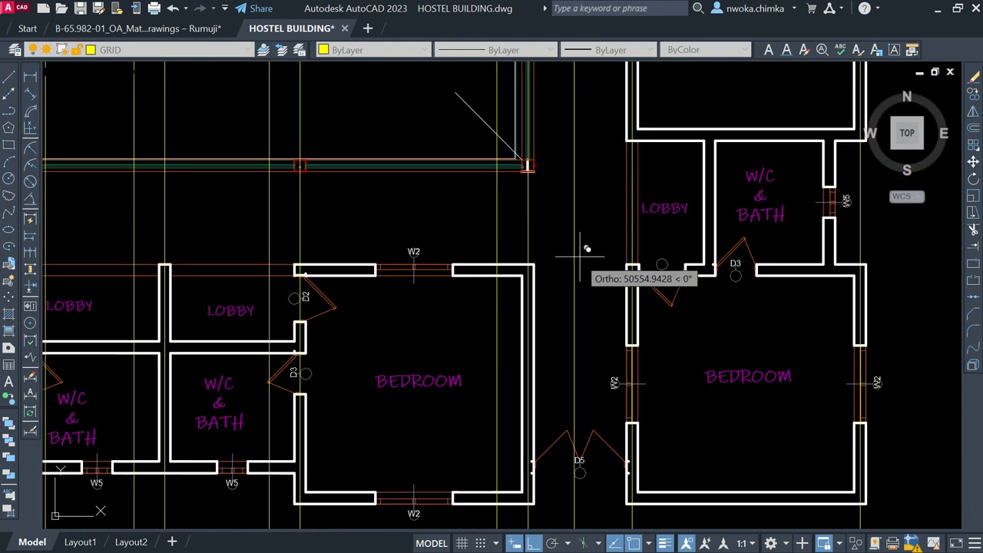
pyautogui.scroll(-5, 647, 273)
pyautogui.scroll(8, 649, 215)
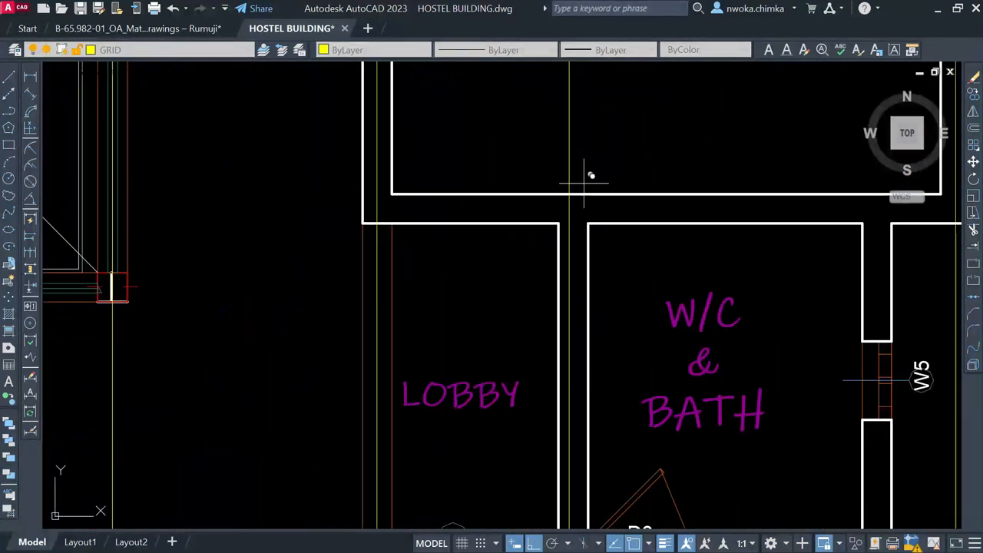
# - Copy the vertical gridline onto the lobby partition and the W5 window wall of the east wing's W/C & BATH
pyautogui.scroll(-5, 591, 223)
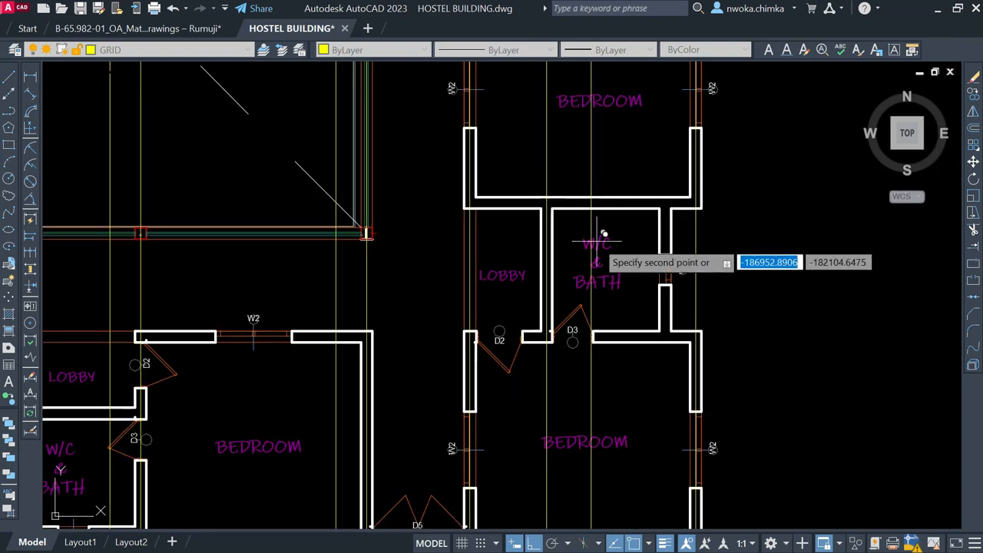
pyautogui.scroll(7, 665, 208)
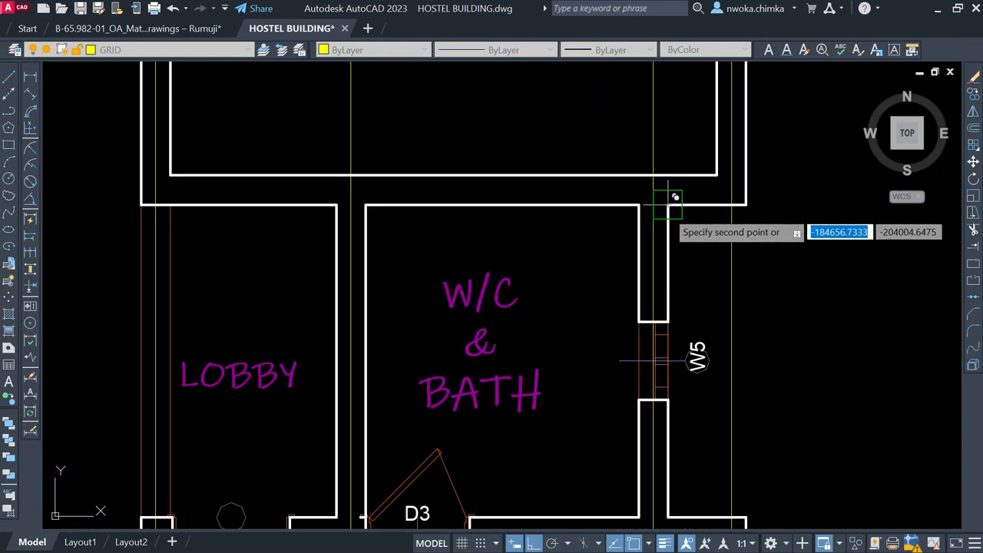
pyautogui.scroll(-6, 622, 215)
pyautogui.scroll(-6, 636, 305)
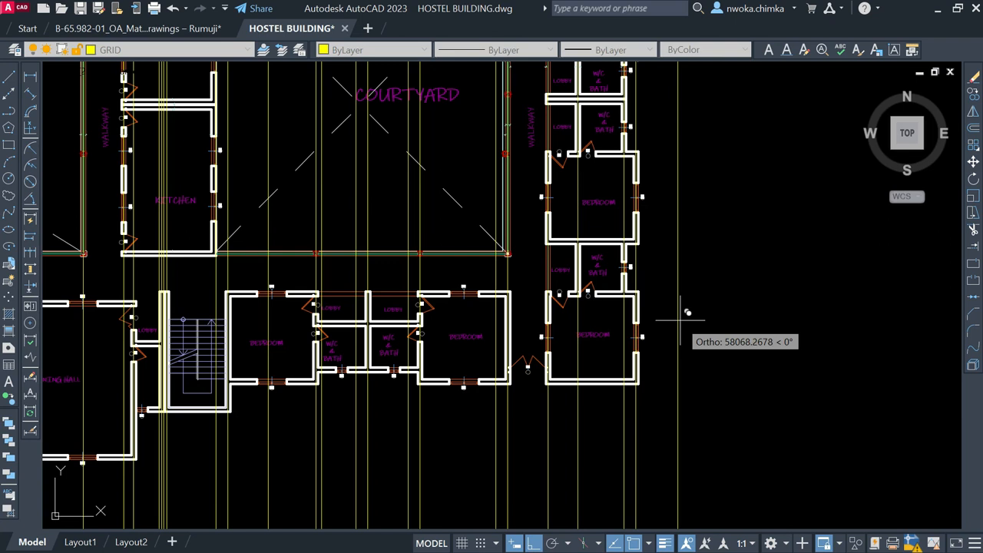
pyautogui.scroll(6, 676, 223)
pyautogui.scroll(-6, 681, 228)
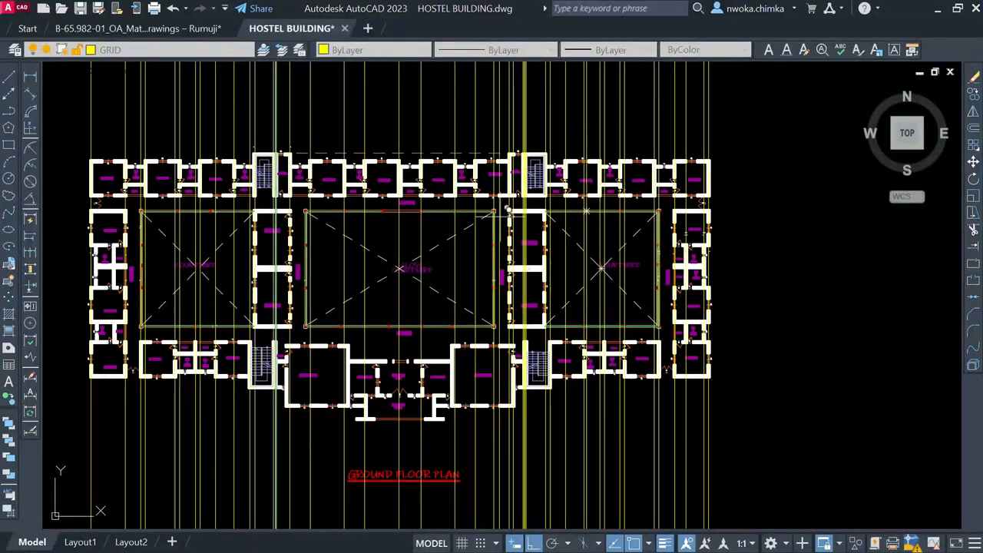
# - Copy a vertical gridline onto the western dining hall's wall beside the lobby and door D3
pyautogui.scroll(4, 253, 376)
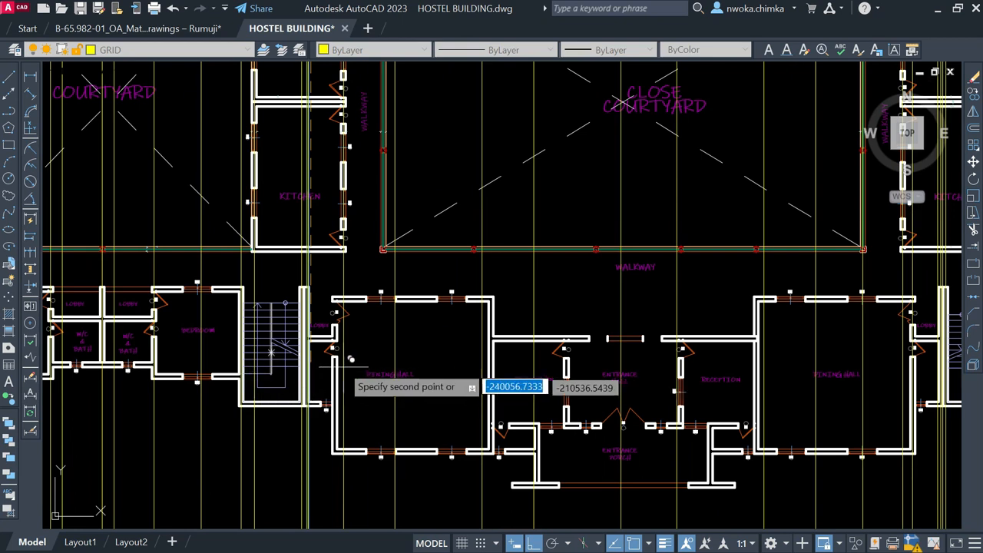
pyautogui.scroll(5, 330, 349)
pyautogui.scroll(5, 367, 473)
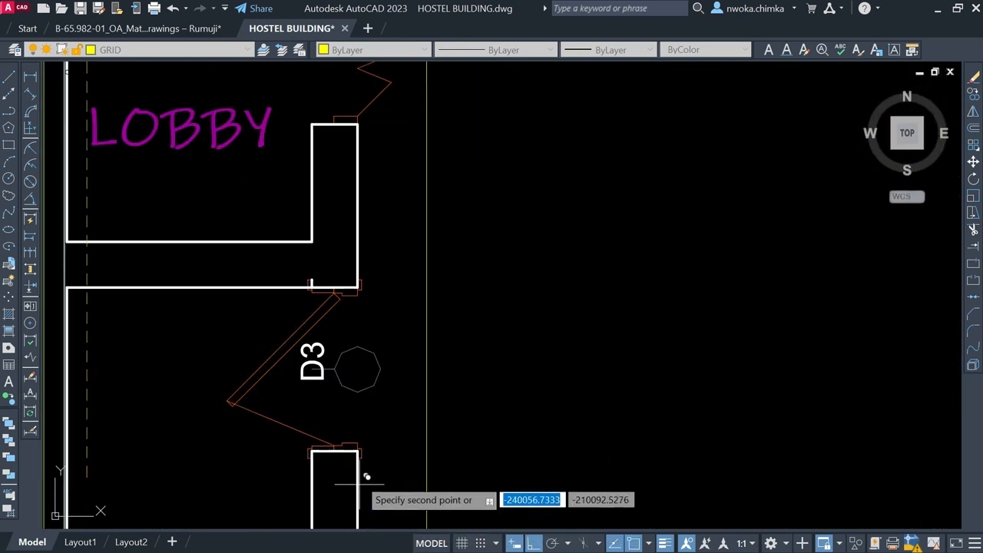
pyautogui.scroll(-8, 538, 257)
pyautogui.scroll(-2, 566, 287)
# - Copy the vertical gridline onto the western reception's W2 wall facing the entrance hall and the dining hall wall beside that reception
pyautogui.moveTo(789, 353); pyautogui.dragTo(571, 258, button='middle')
pyautogui.scroll(2, 626, 305)
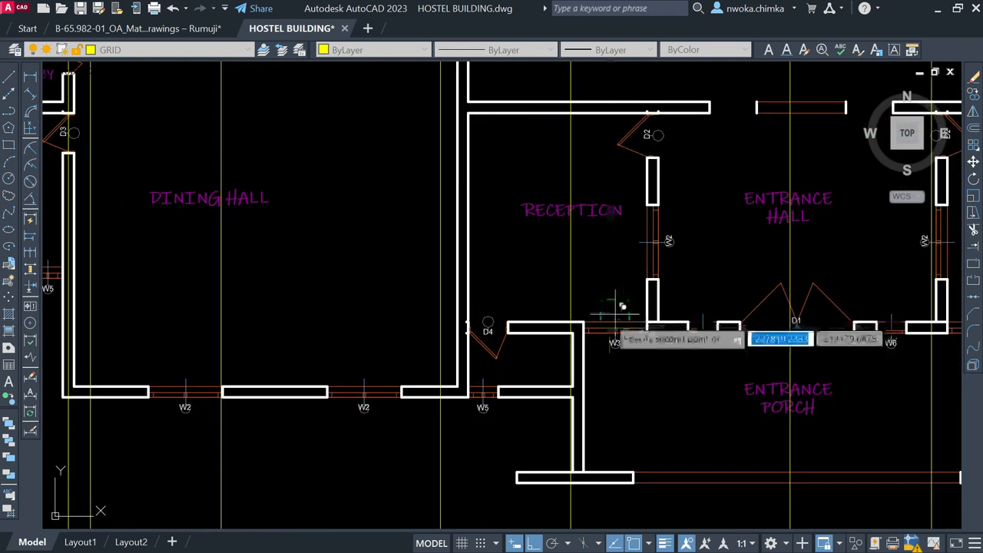
pyautogui.scroll(4, 649, 158)
pyautogui.scroll(5, 673, 176)
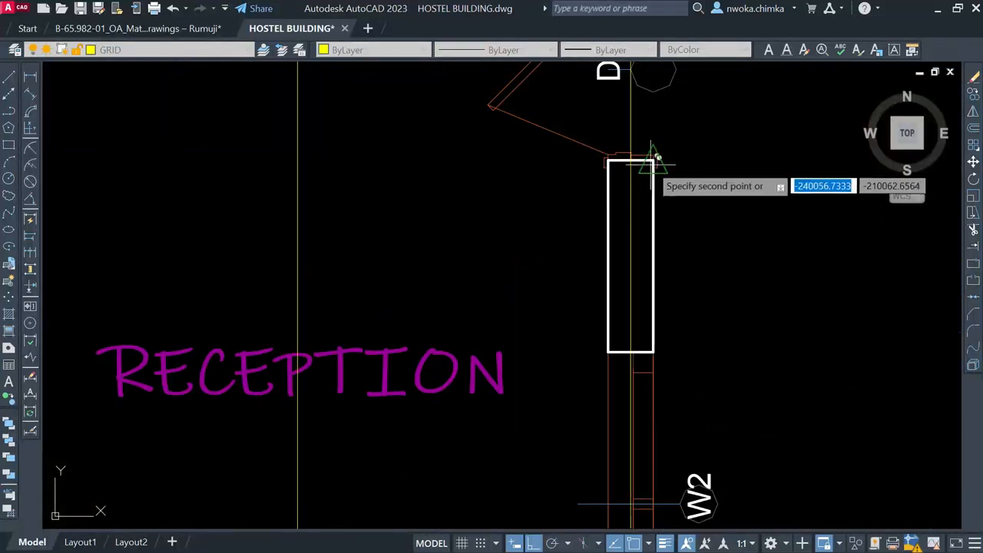
pyautogui.scroll(-6, 653, 223)
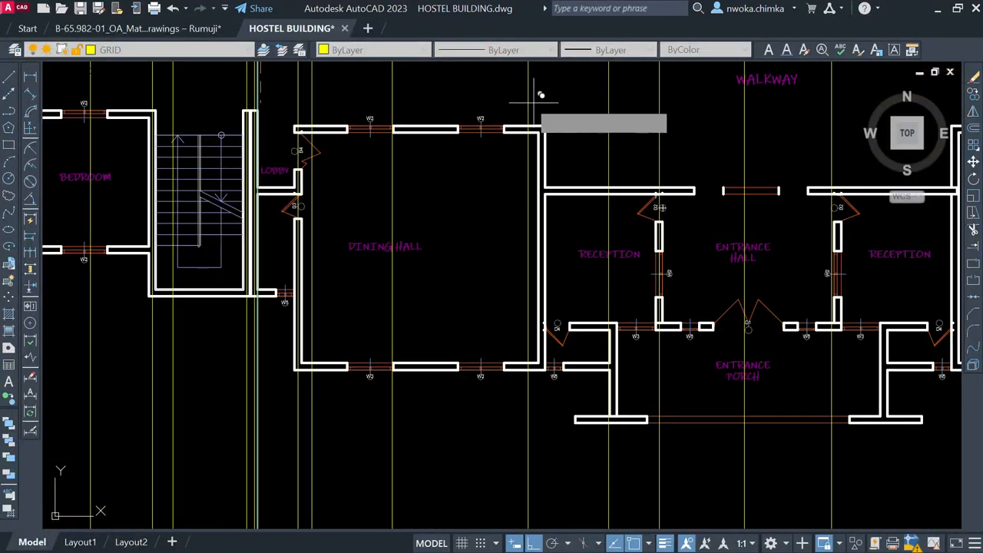
pyautogui.scroll(6, 540, 94)
pyautogui.scroll(-6, 587, 158)
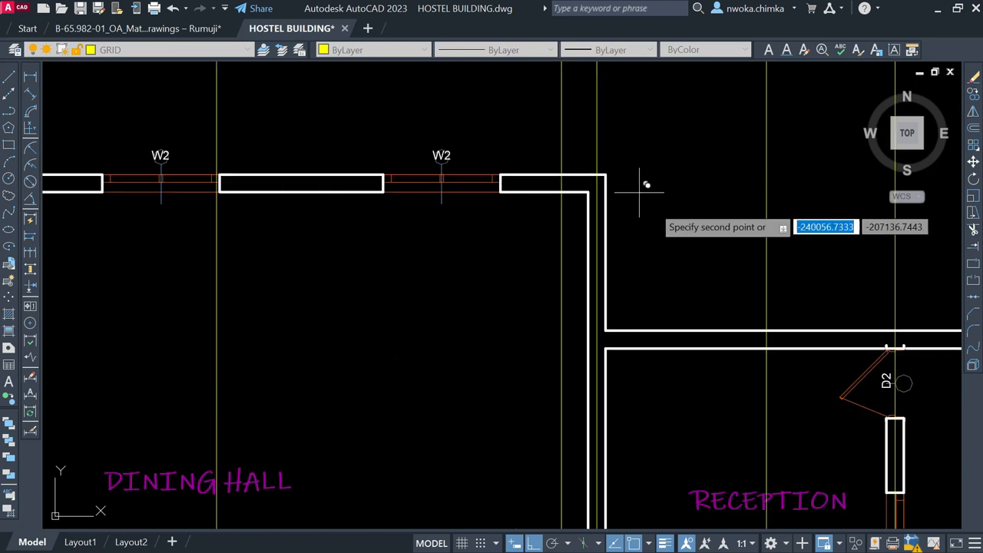
# - Copy the vertical gridline onto the eastern entrance porch wall, the adjoining dining hall wall and the eastern reception's W2 wall
pyautogui.scroll(6, 698, 308)
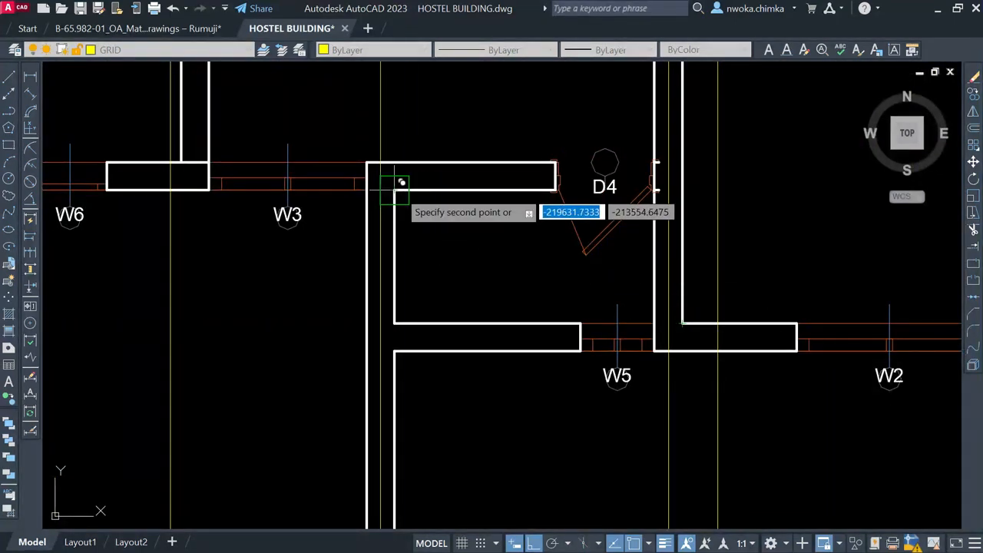
pyautogui.scroll(-5, 398, 188)
pyautogui.scroll(8, 649, 423)
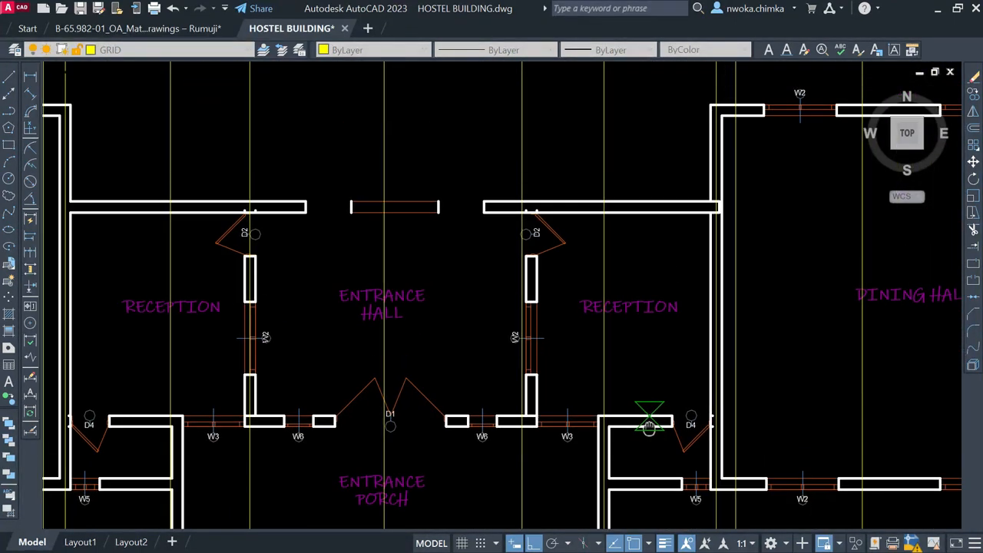
pyautogui.scroll(3, 532, 272)
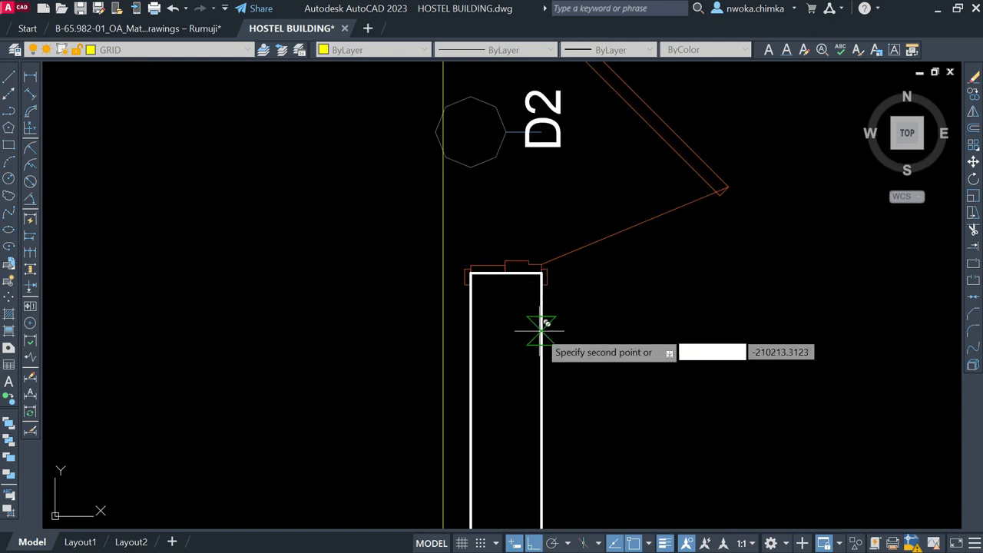
pyautogui.scroll(-7, 544, 323)
pyautogui.scroll(-4, 461, 265)
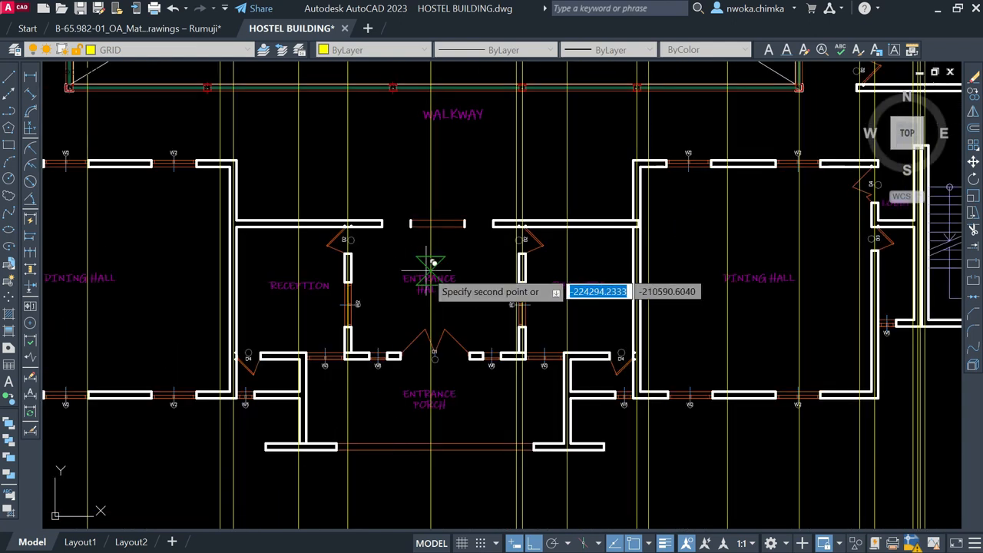
# - Draw a short vertical helper line across the bottom wall of the southwest corner bedroom, from inner face to outer face
pyautogui.moveTo(341, 282); pyautogui.dragTo(659, 305, button='middle')
pyautogui.scroll(-2, 659, 307)
pyautogui.moveTo(336, 232); pyautogui.dragTo(368, 277, button='middle')
pyautogui.scroll(5, 384, 269)
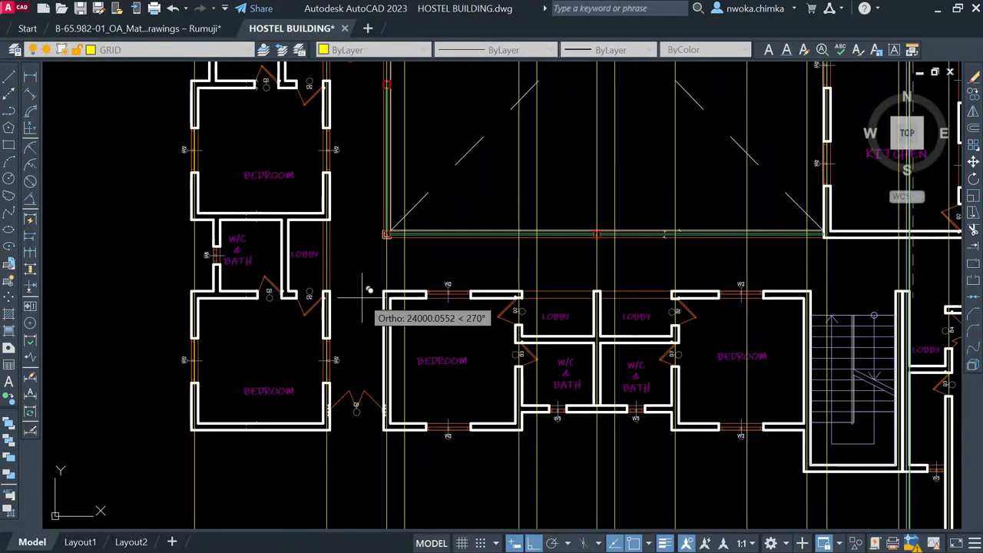
pyautogui.click(341, 316)
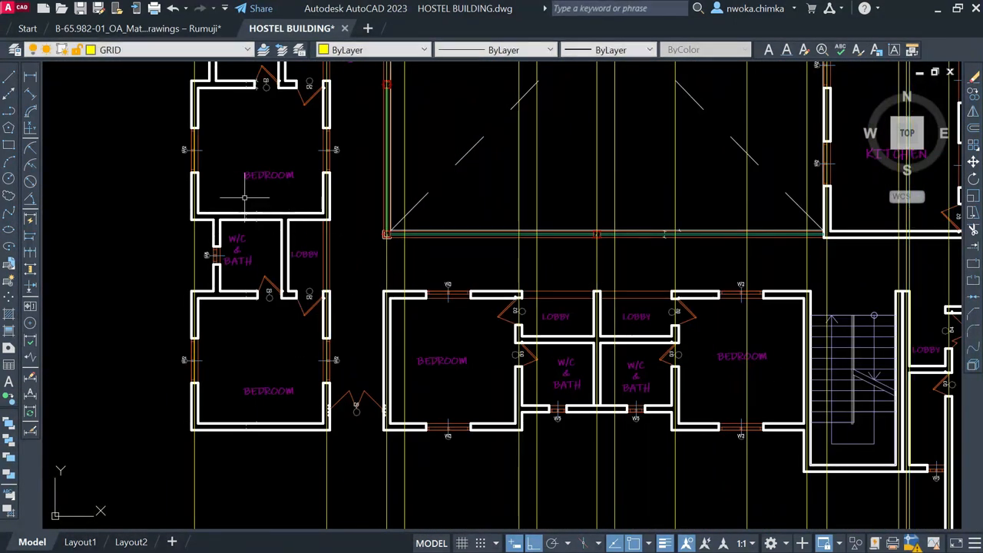
pyautogui.scroll(8, 246, 431)
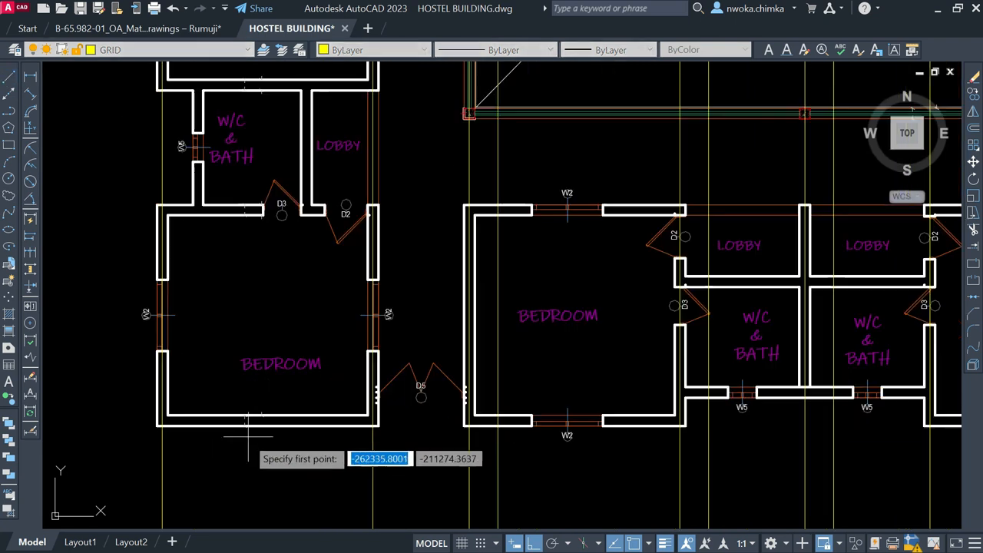
pyautogui.click(329, 341)
pyautogui.press('Escape')
# - Place a horizontal construction line through the helper line's midpoint in the bedroom's bottom wall, and erase the helper line
pyautogui.write('XL')
pyautogui.press('Return')
pyautogui.write('h')
pyautogui.press('Return')
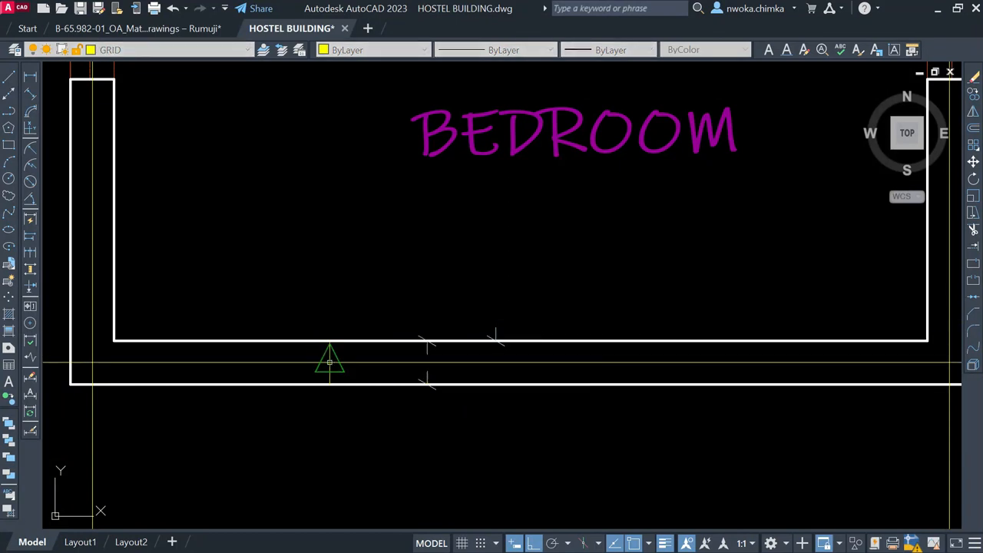
pyautogui.click(329, 361)
pyautogui.press('Escape')
pyautogui.click(300, 310)
pyautogui.click(368, 408)
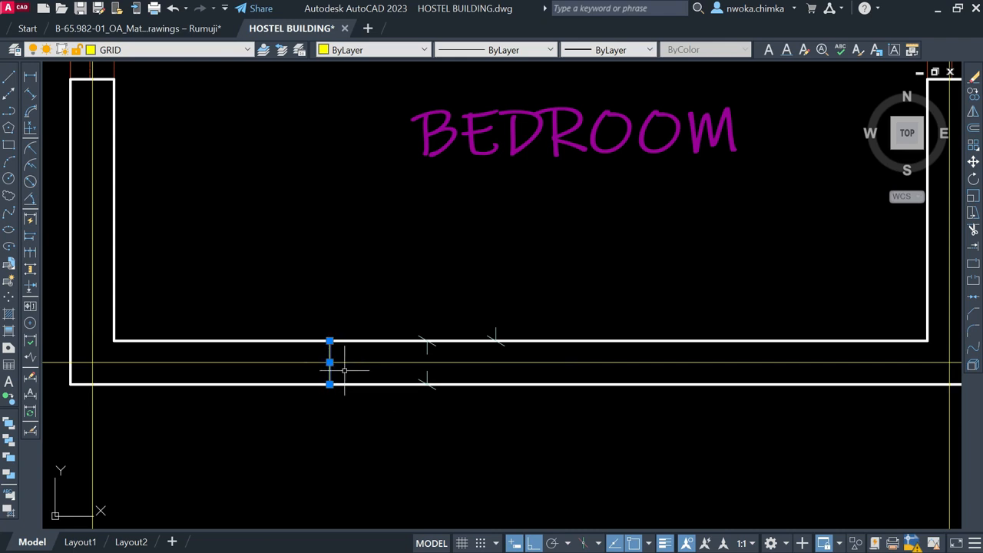
# - Copy the horizontal gridline from the corner bedroom's outer bottom corner to the neighbouring bedroom's upper wall
pyautogui.scroll(-4, 543, 329)
pyautogui.click(270, 301)
pyautogui.click(222, 407)
pyautogui.write('o')
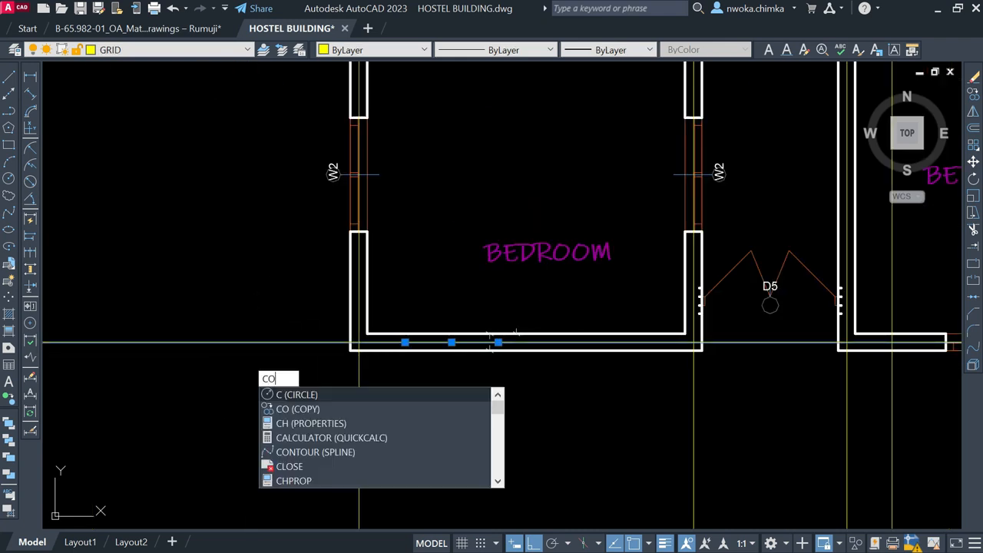
pyautogui.press('Return')
pyautogui.scroll(2, 368, 346)
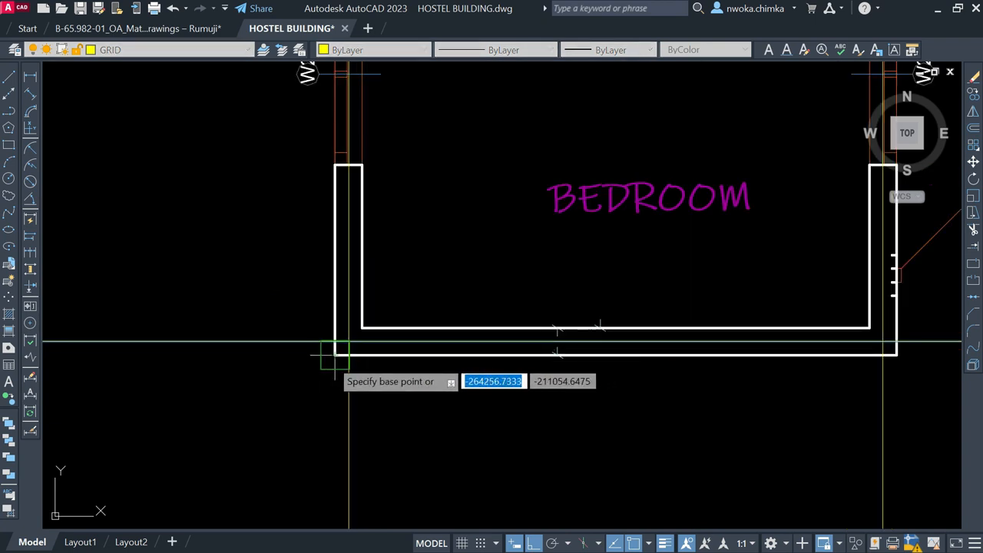
pyautogui.scroll(-2, 285, 395)
pyautogui.scroll(-2, 461, 351)
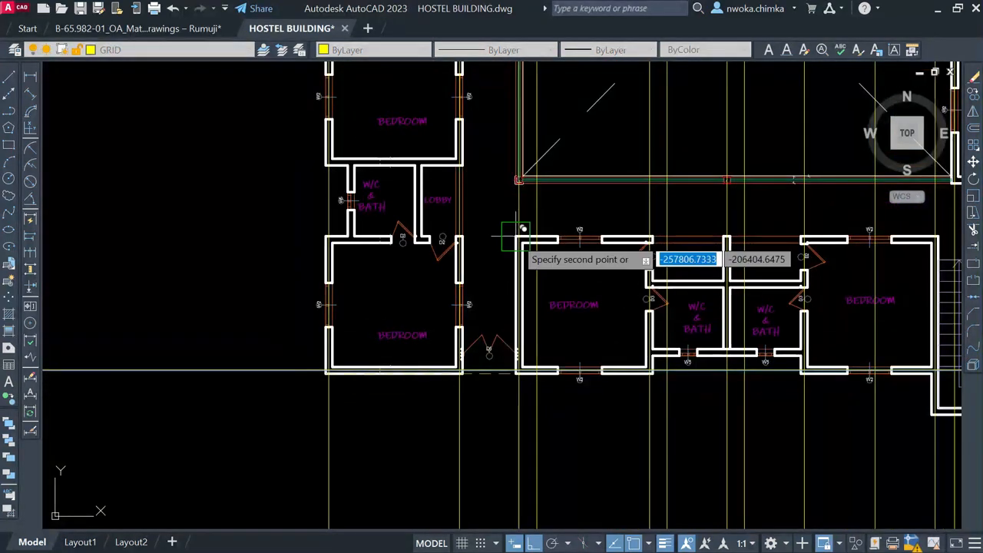
pyautogui.scroll(3, 540, 229)
pyautogui.scroll(3, 540, 228)
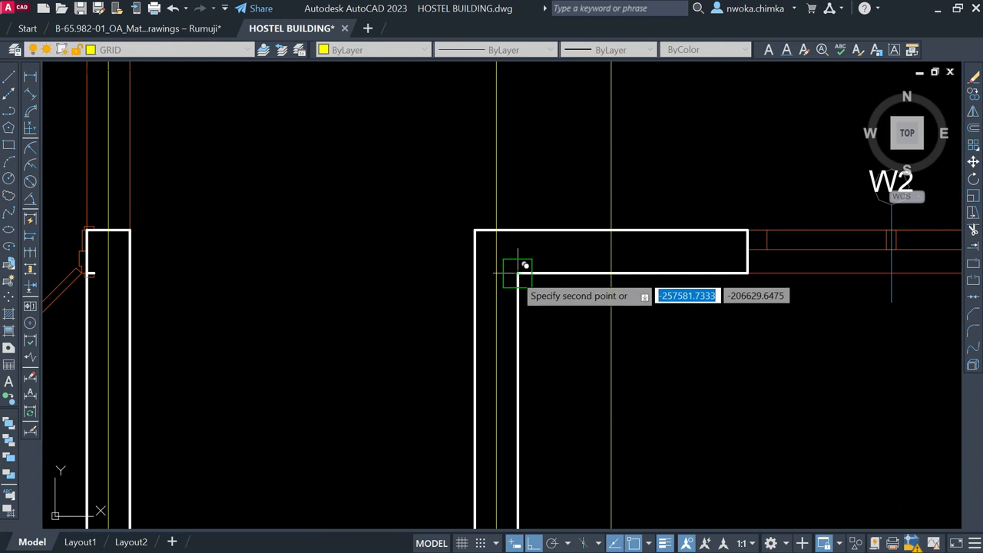
# - Copy the horizontal gridline onto the wall above the west wing's lower W/C and lobby, and through the courtyard's corner column
pyautogui.scroll(-5, 527, 272)
pyautogui.moveTo(435, 124); pyautogui.dragTo(423, 279, button='middle')
pyautogui.scroll(10, 531, 285)
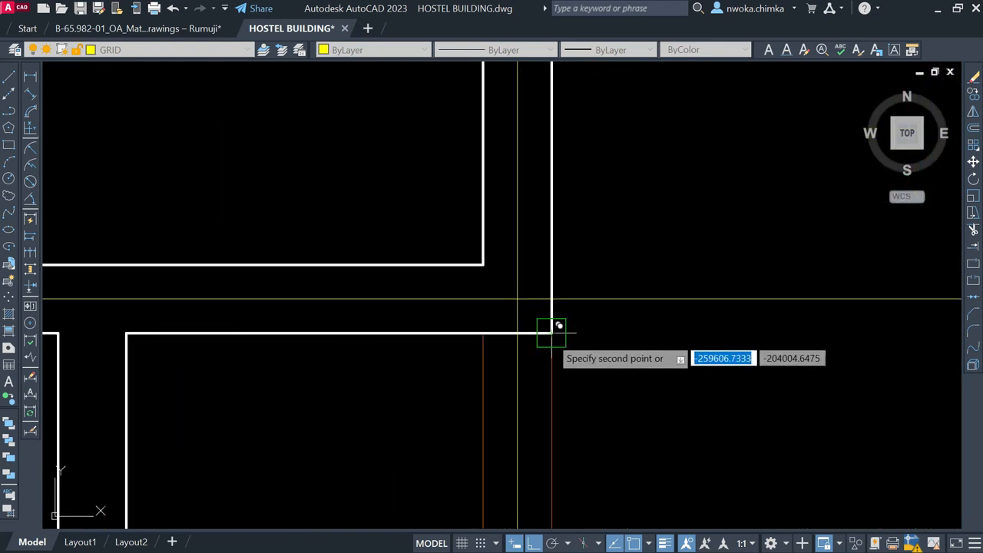
pyautogui.scroll(-5, 456, 333)
pyautogui.scroll(5, 533, 347)
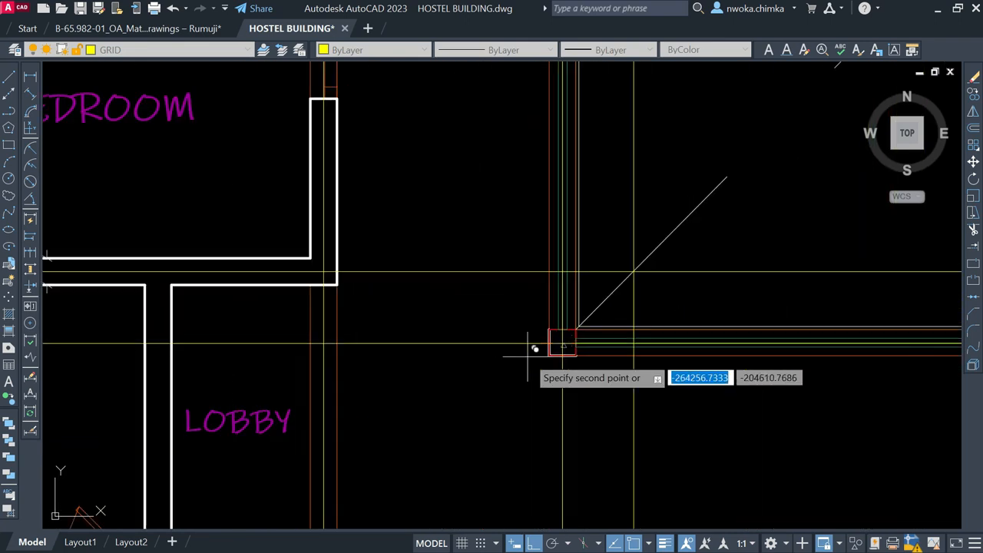
pyautogui.scroll(2, 557, 352)
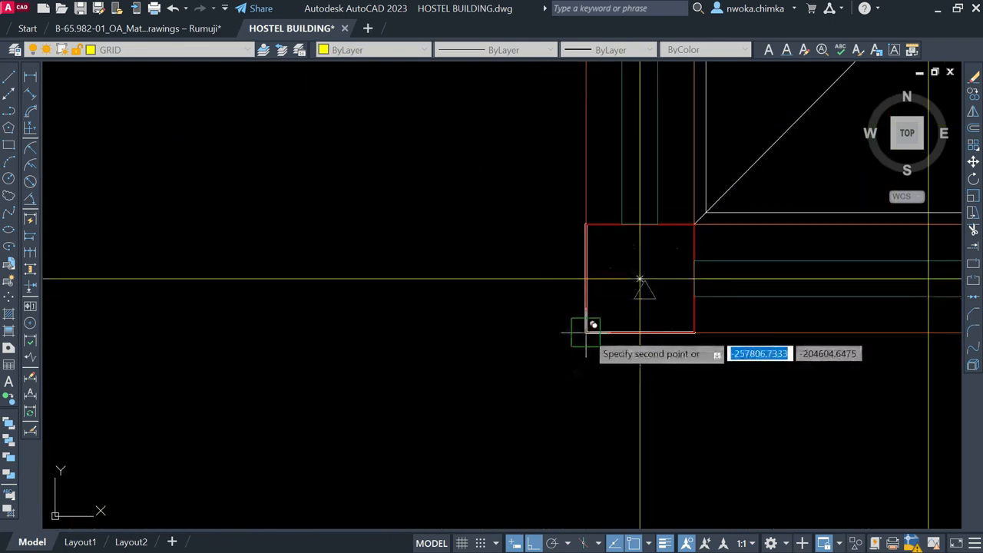
# - Copy the horizontal gridline onto the west wing bedroom's D3 and D2 door wall, in line with the walkway column
pyautogui.scroll(-5, 264, 325)
pyautogui.scroll(6, 450, 428)
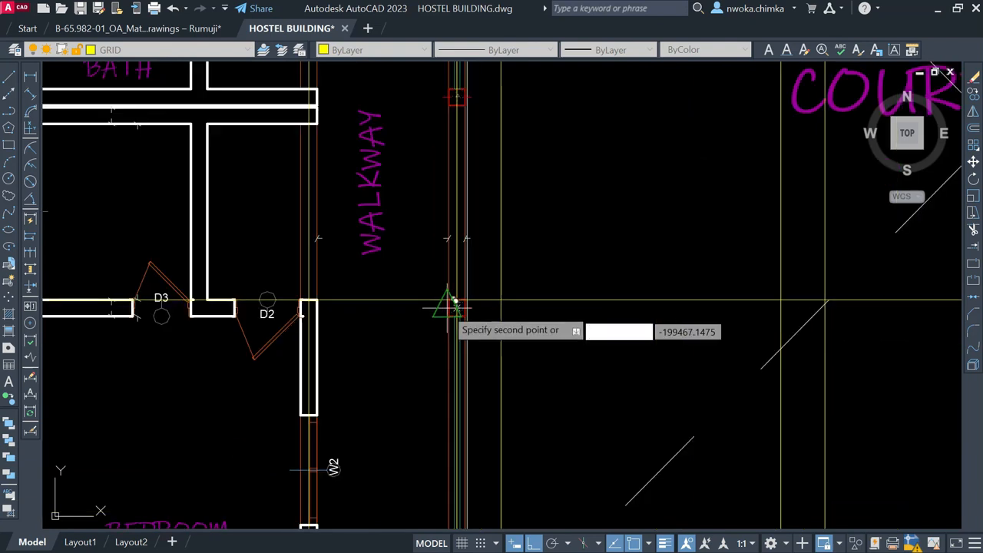
pyautogui.scroll(5, 457, 306)
pyautogui.scroll(-4, 459, 342)
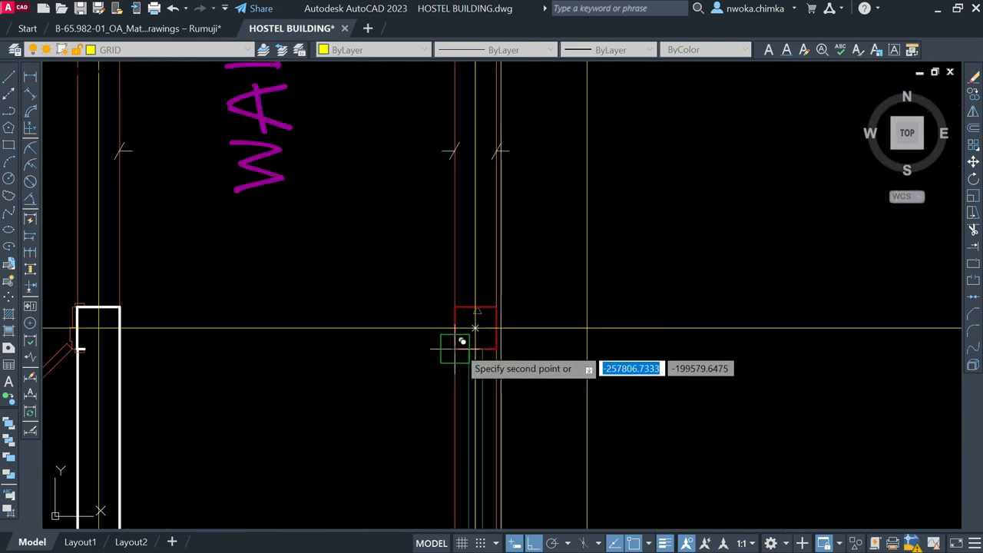
pyautogui.moveTo(465, 335); pyautogui.dragTo(739, 312, button='middle')
pyautogui.moveTo(231, 260); pyautogui.dragTo(505, 249, button='middle')
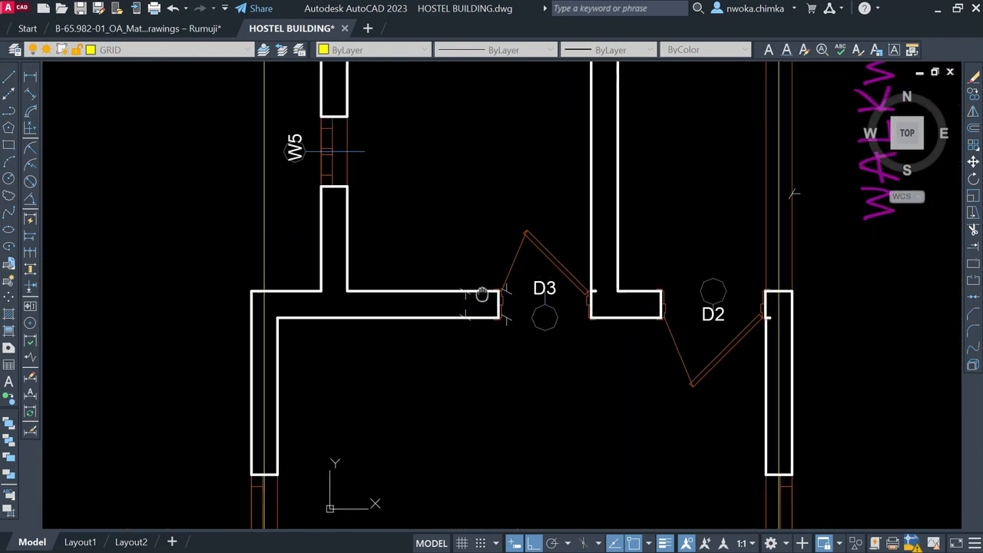
pyautogui.scroll(2, 330, 290)
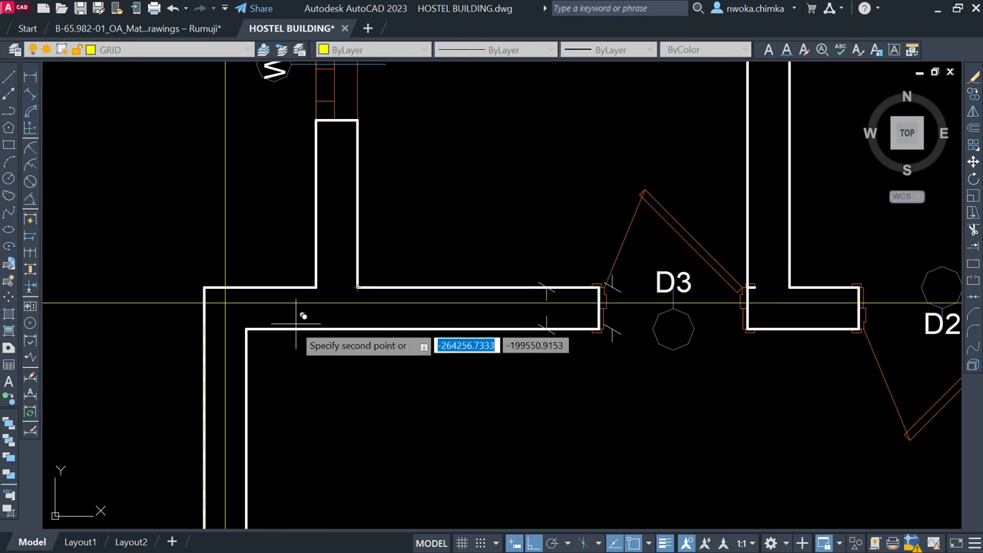
# - Copy the horizontal gridline onto the two back-to-back W/C walls and the next bedroom's D3 door wall above them
pyautogui.scroll(-6, 246, 327)
pyautogui.scroll(8, 338, 230)
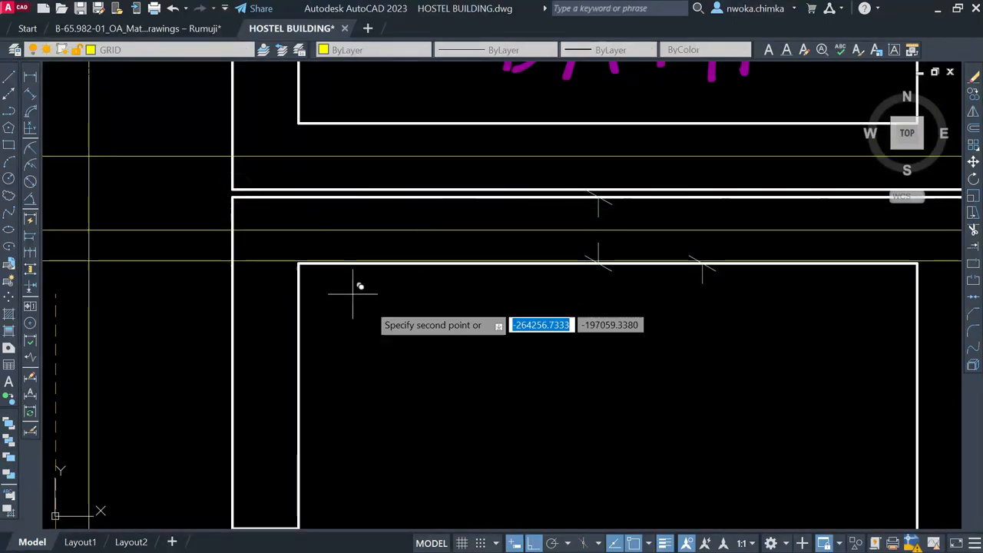
pyautogui.scroll(-3, 353, 294)
pyautogui.moveTo(406, 202); pyautogui.dragTo(396, 441, button='middle')
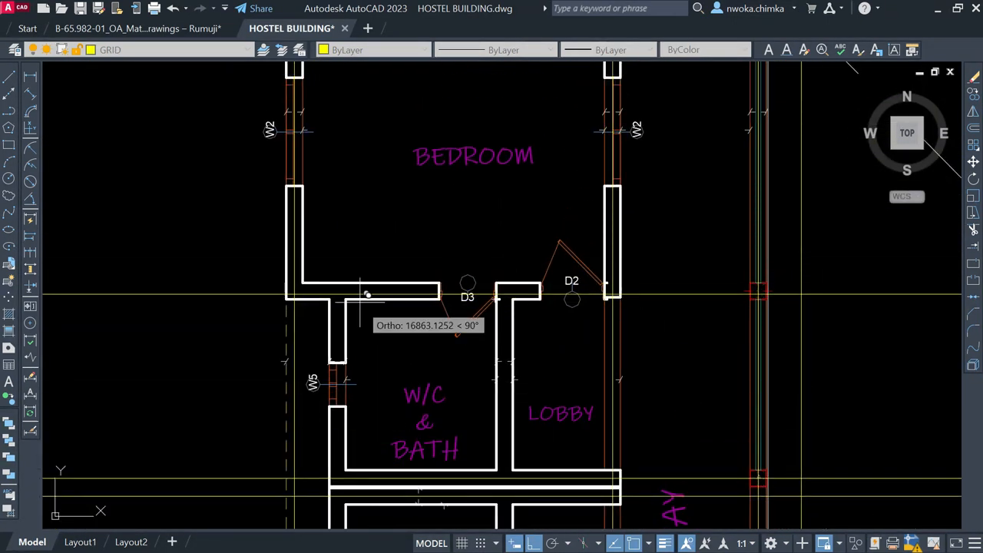
pyautogui.scroll(5, 361, 300)
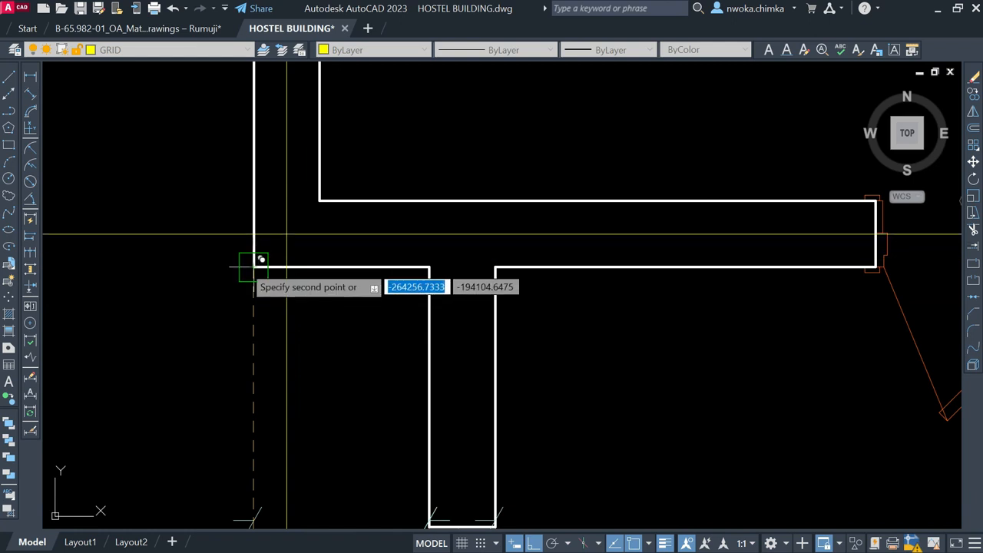
# - Copy the horizontal gridline onto the upper wall of the west wing's northernmost bedroom, below door D5
pyautogui.scroll(-4, 292, 307)
pyautogui.scroll(6, 289, 210)
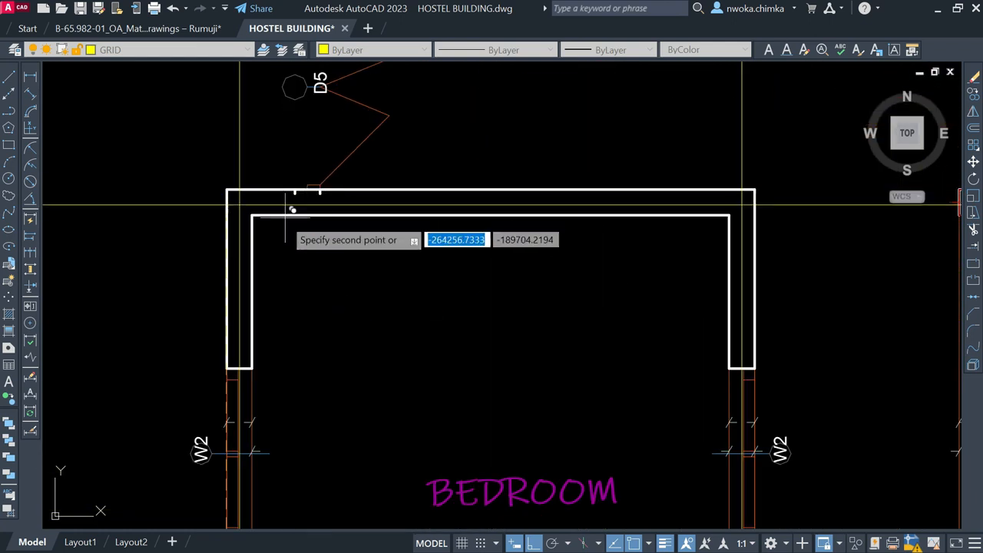
pyautogui.scroll(-4, 233, 212)
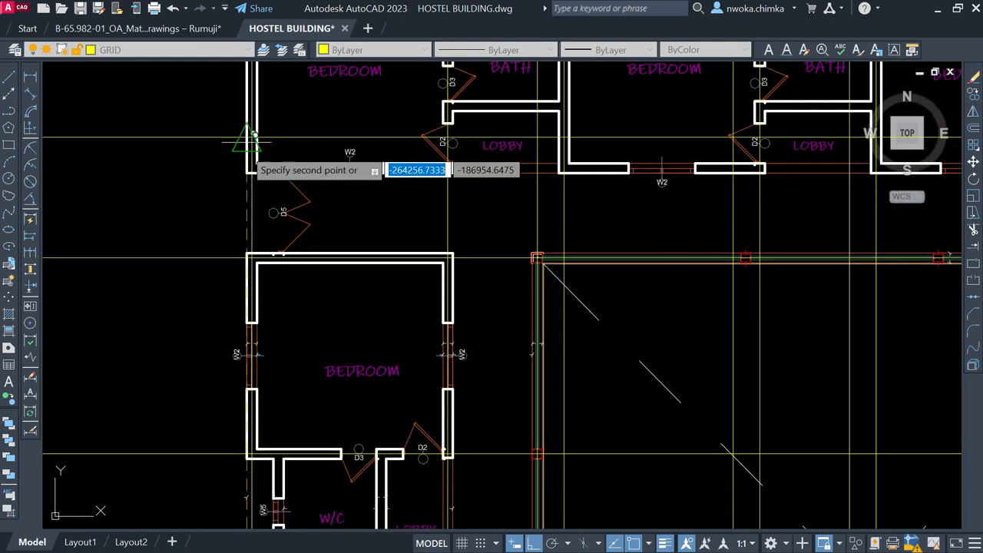
# - Copy the horizontal gridline onto the lower wall of the top bedroom row and onto its partition between W/C & Bath and lobby
pyautogui.scroll(4, 240, 229)
pyautogui.scroll(-4, 258, 318)
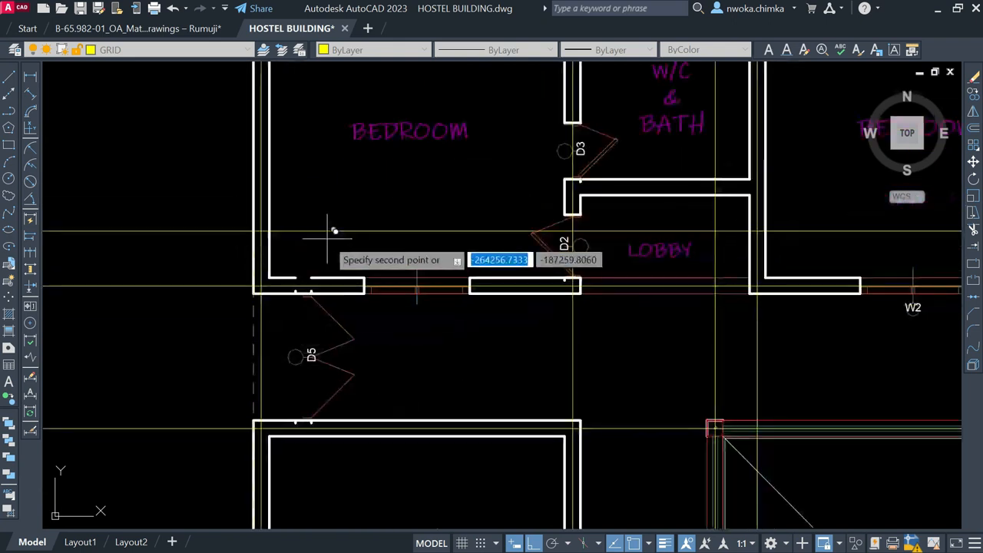
pyautogui.moveTo(328, 209); pyautogui.dragTo(297, 392, button='middle')
pyautogui.scroll(6, 575, 393)
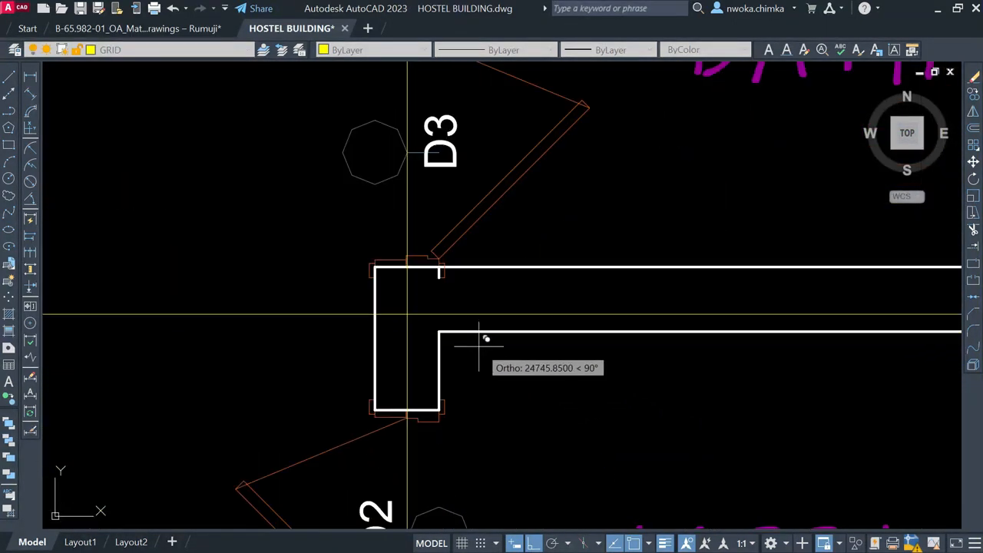
pyautogui.scroll(-3, 441, 326)
# - Copy the horizontal gridline onto the top row's W5 window wall of the W/C & Bath and its uppermost W2 bedroom wall
pyautogui.moveTo(492, 277); pyautogui.dragTo(492, 499, button='middle')
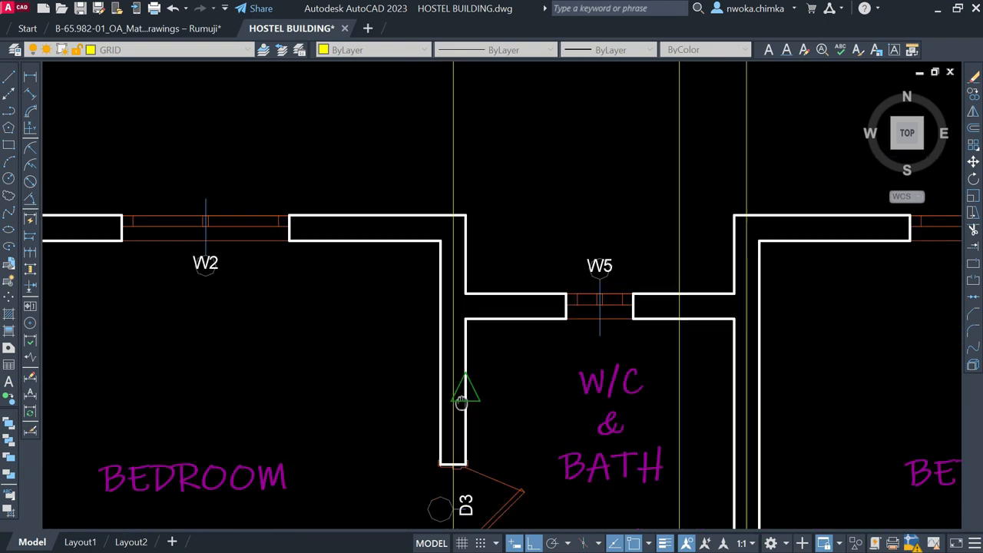
pyautogui.scroll(3, 466, 307)
pyautogui.scroll(2, 456, 303)
pyautogui.scroll(-3, 584, 336)
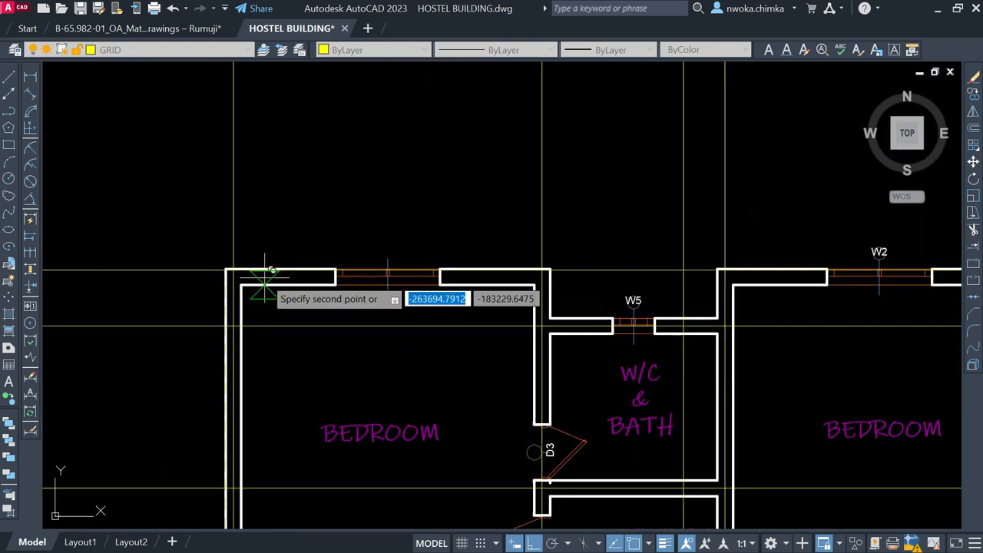
pyautogui.scroll(3, 213, 278)
pyautogui.scroll(-5, 301, 278)
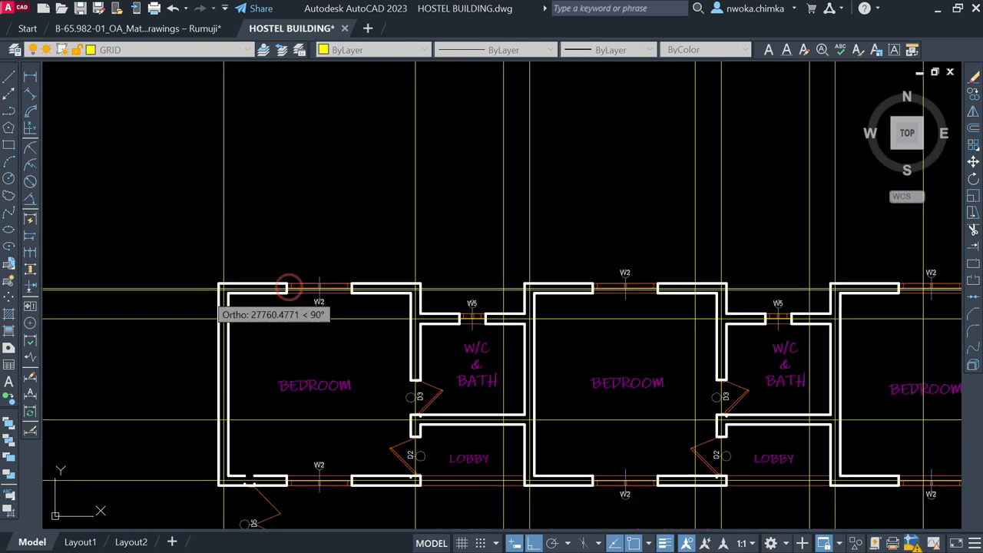
# - Copy the horizontal gridline onto the west dining hall's upper W2 window wall, above door D4
pyautogui.scroll(4, 519, 274)
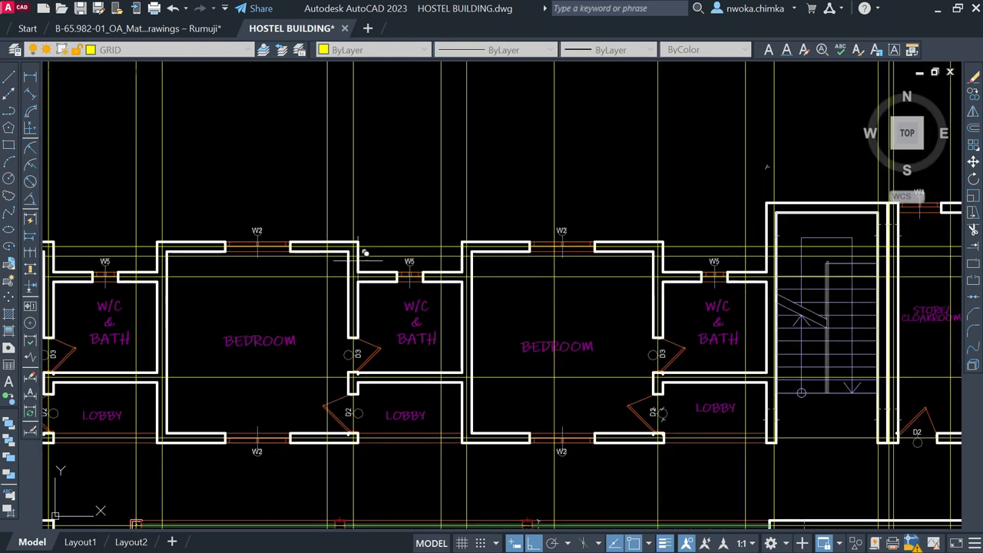
pyautogui.scroll(-5, 365, 252)
pyautogui.scroll(5, 514, 242)
pyautogui.scroll(-6, 513, 243)
pyautogui.moveTo(499, 262); pyautogui.dragTo(432, 227, button='middle')
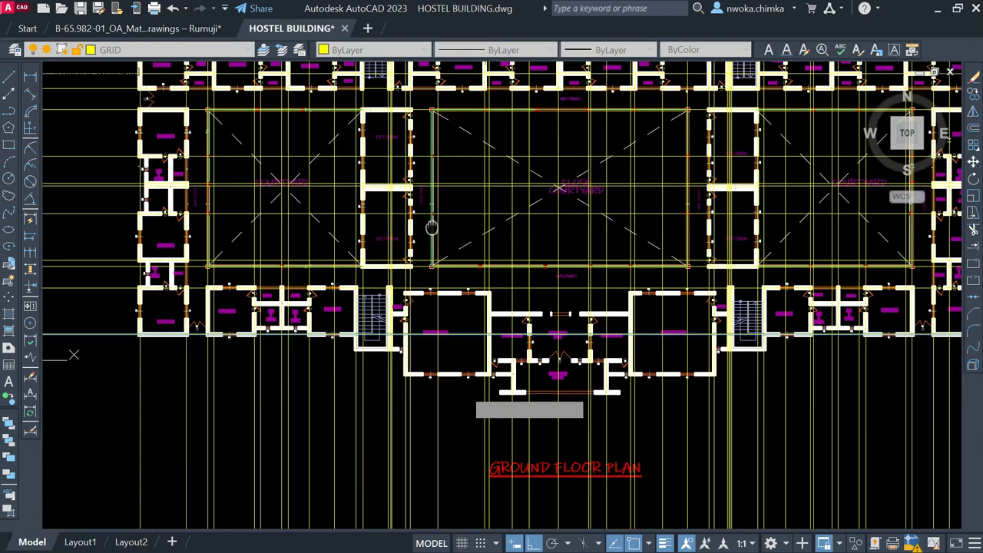
pyautogui.scroll(4, 459, 263)
pyautogui.scroll(5, 302, 206)
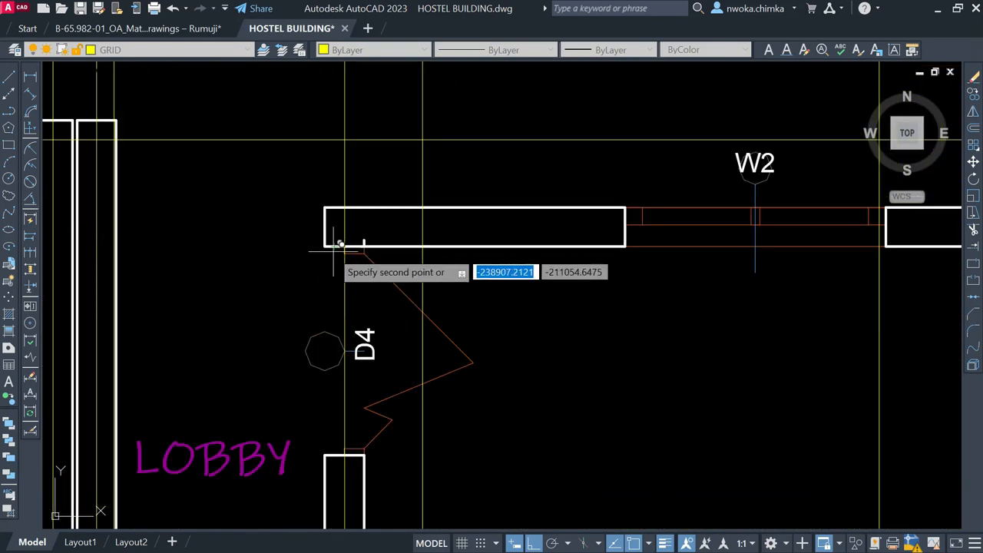
pyautogui.scroll(2, 342, 241)
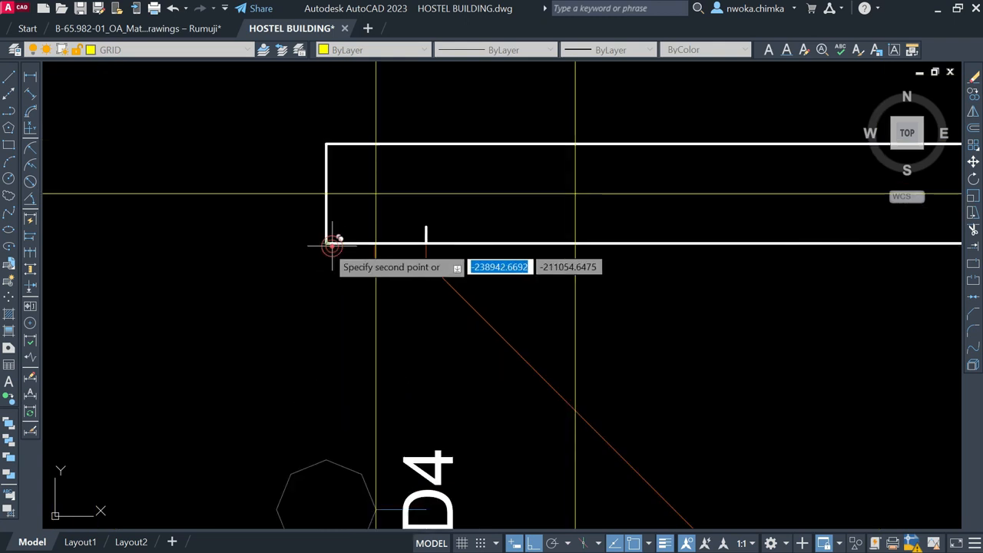
# - Copy the horizontal gridline onto the lower wall of the southwest staircase and the W5 window wall of the adjacent W/C & Bath rooms
pyautogui.scroll(-7, 333, 245)
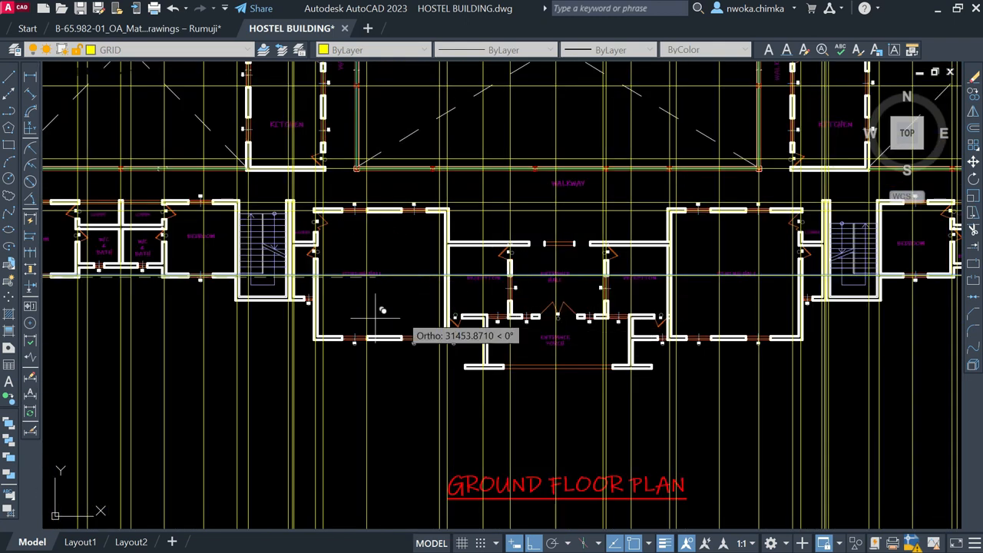
pyautogui.scroll(8, 376, 315)
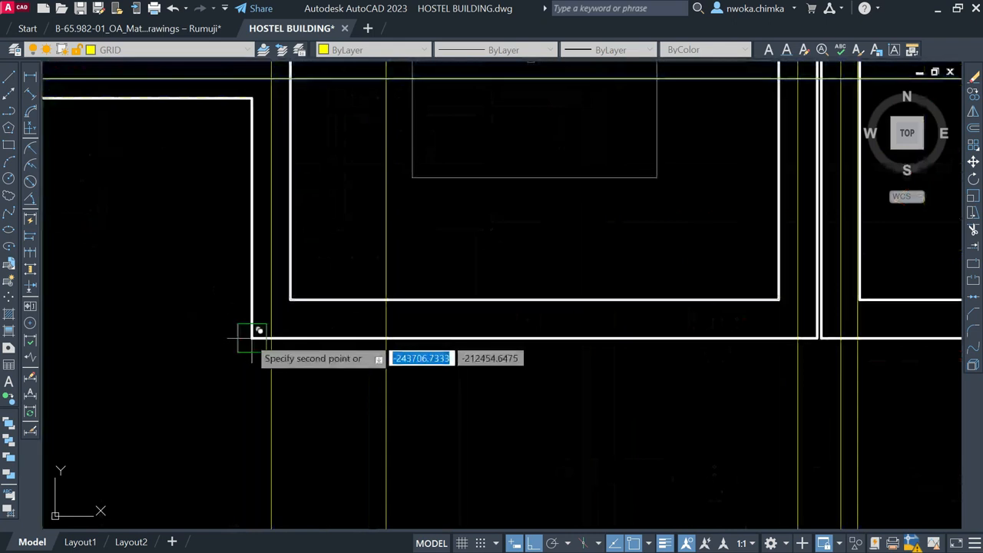
pyautogui.scroll(-6, 250, 336)
pyautogui.scroll(5, 394, 281)
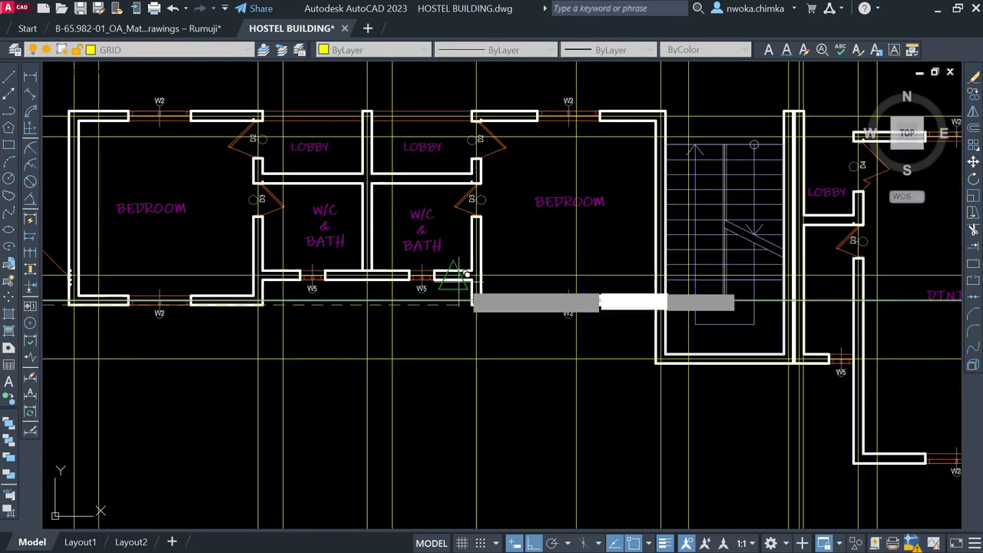
pyautogui.scroll(4, 463, 279)
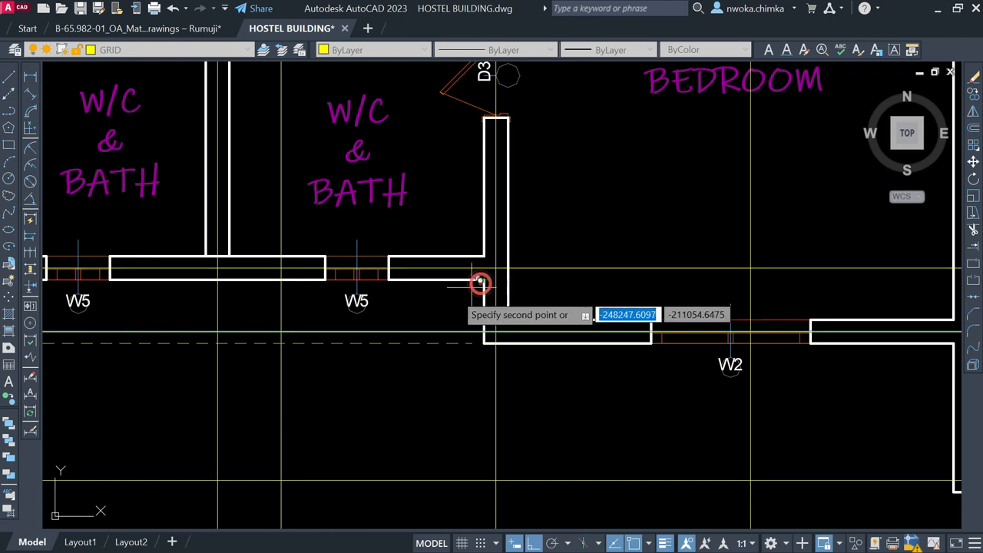
pyautogui.scroll(-4, 445, 296)
pyautogui.scroll(4, 453, 290)
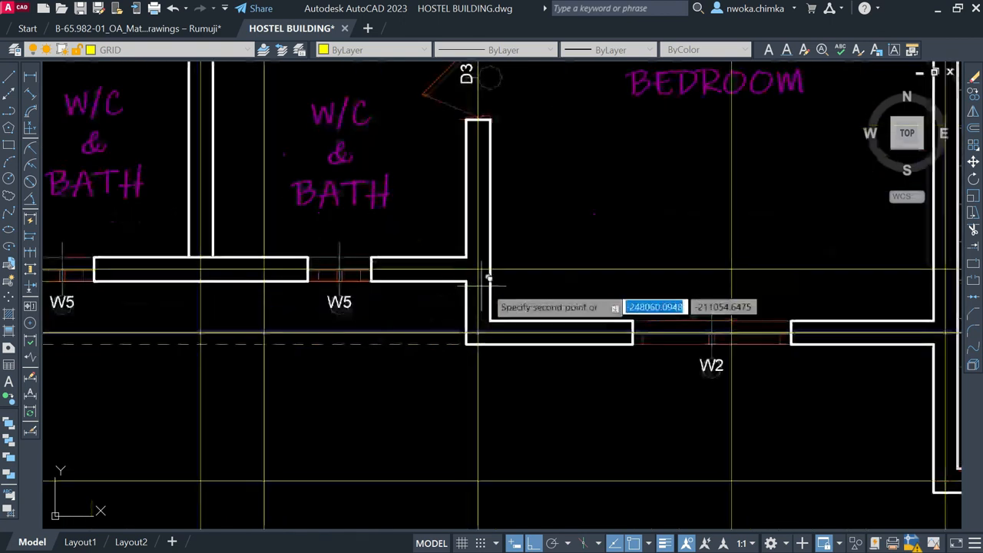
# - Copy the horizontal gridline onto the W3 and W6 window wall between the entrance hall and the entrance porch
pyautogui.scroll(-4, 494, 284)
pyautogui.scroll(-4, 384, 300)
pyautogui.scroll(3, 432, 305)
pyautogui.scroll(2, 164, 228)
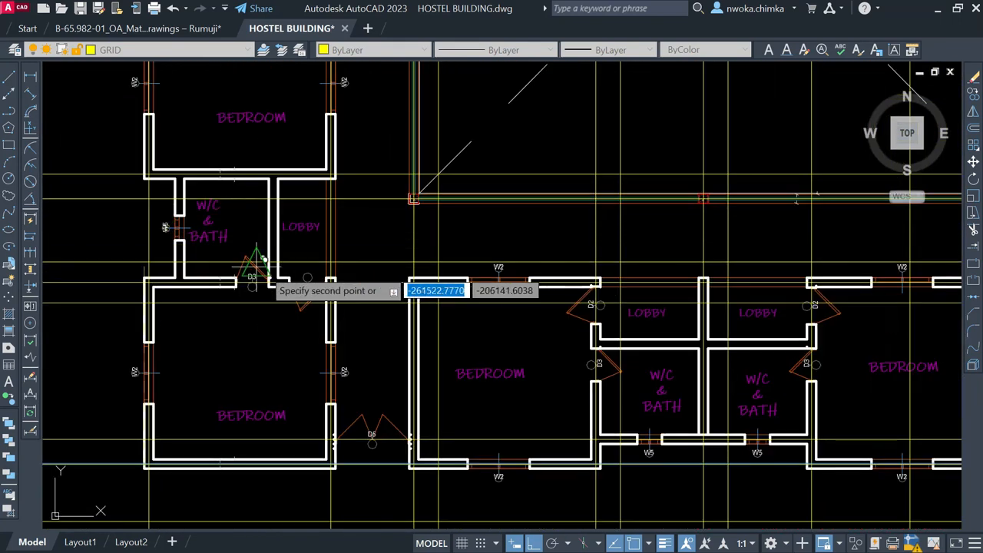
pyautogui.scroll(-5, 263, 260)
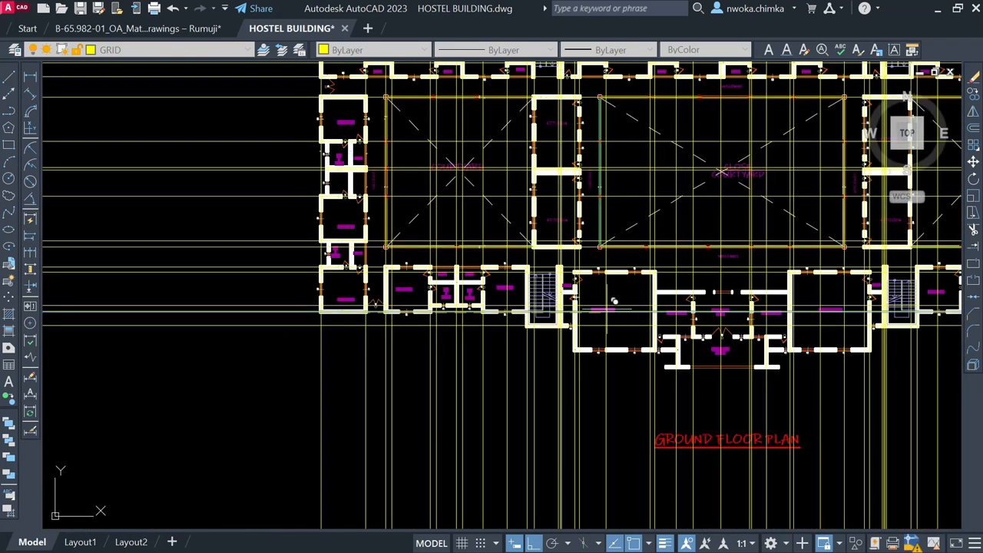
pyautogui.scroll(4, 545, 289)
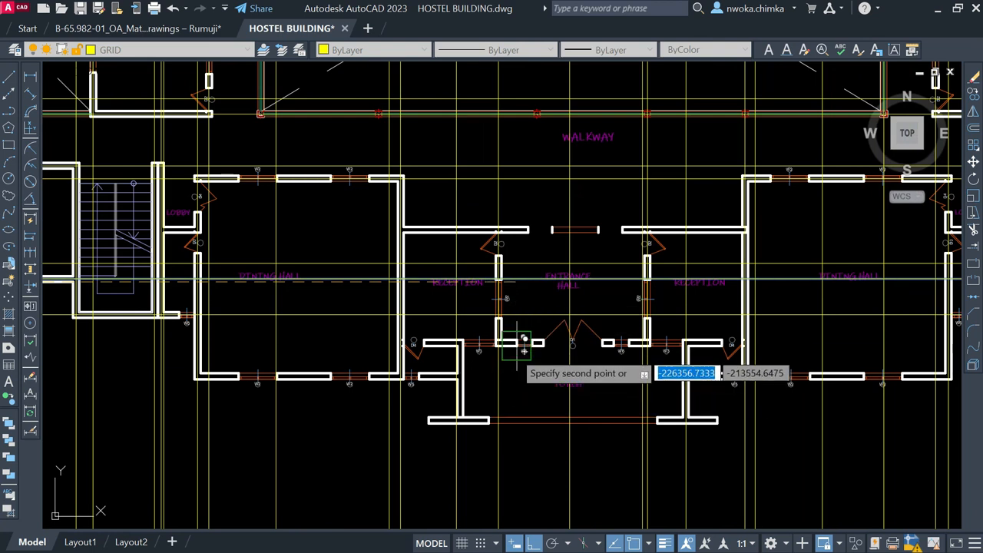
pyautogui.scroll(8, 524, 347)
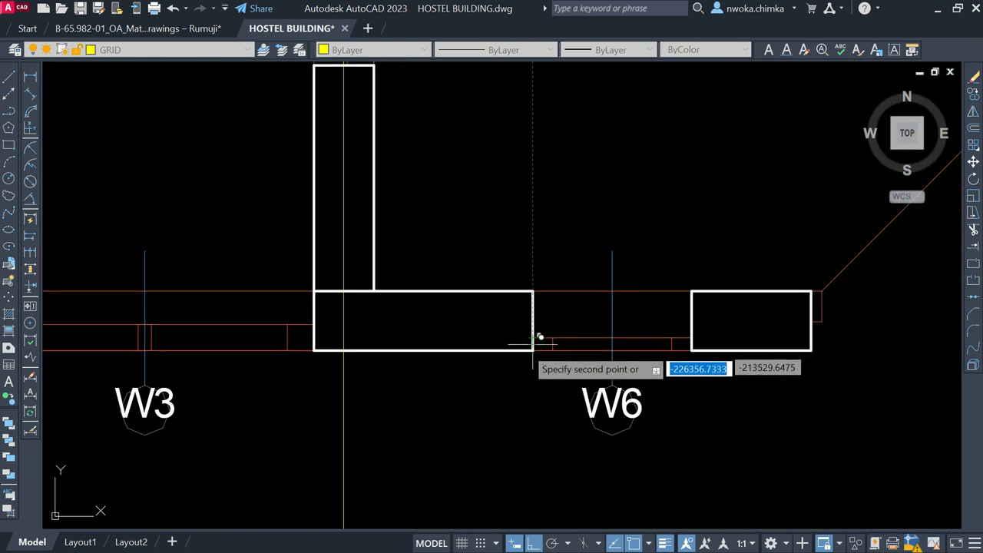
pyautogui.scroll(4, 533, 345)
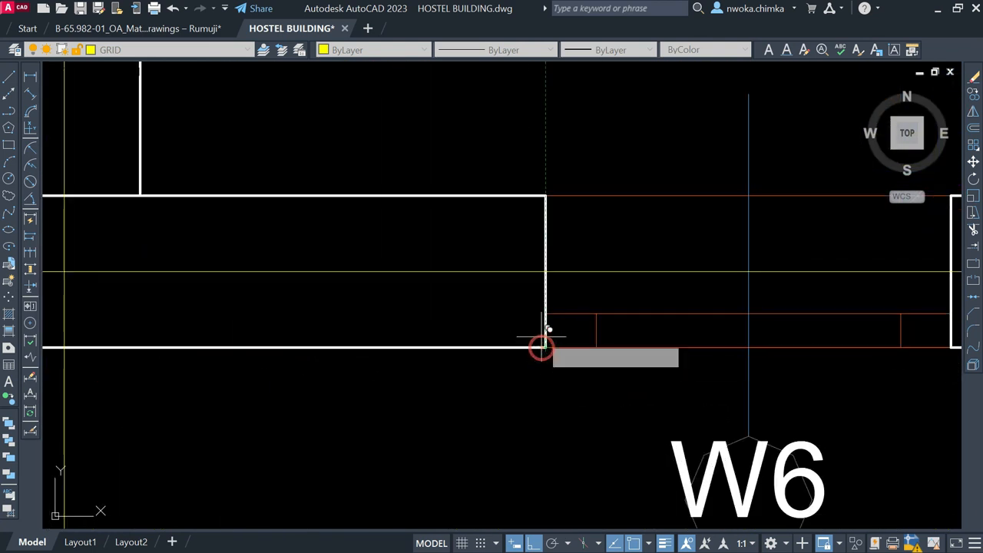
# - Copy the horizontal gridline onto the dining hall's lower W2 and W5 window wall and the entrance porch's front wall
pyautogui.scroll(-10, 542, 336)
pyautogui.scroll(4, 492, 330)
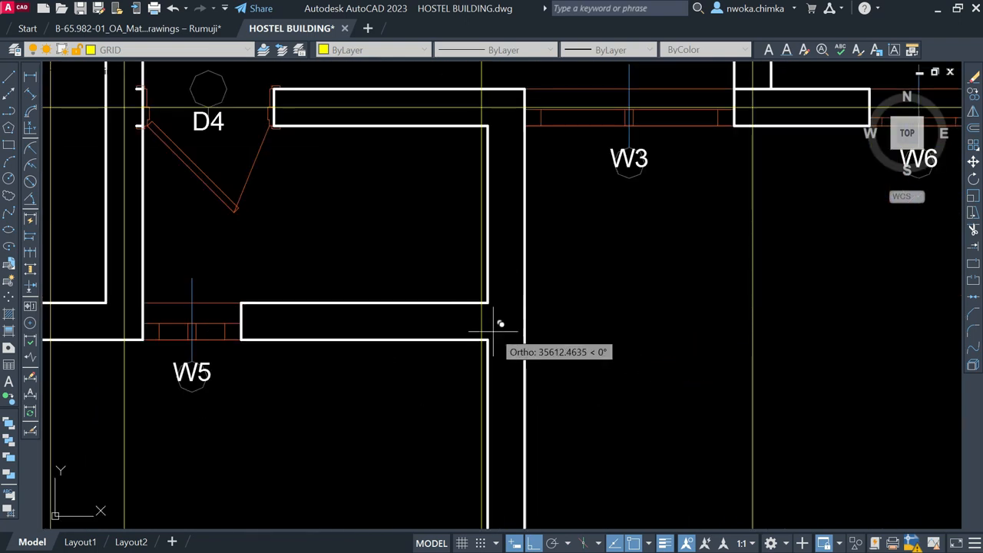
pyautogui.scroll(2, 498, 327)
pyautogui.scroll(-5, 491, 334)
pyautogui.scroll(4, 461, 330)
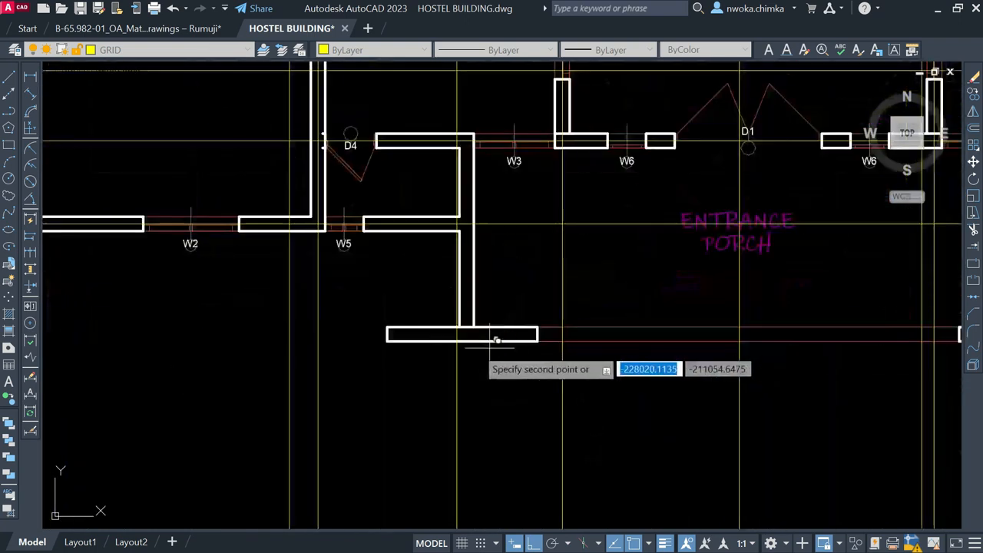
pyautogui.scroll(-6, 387, 327)
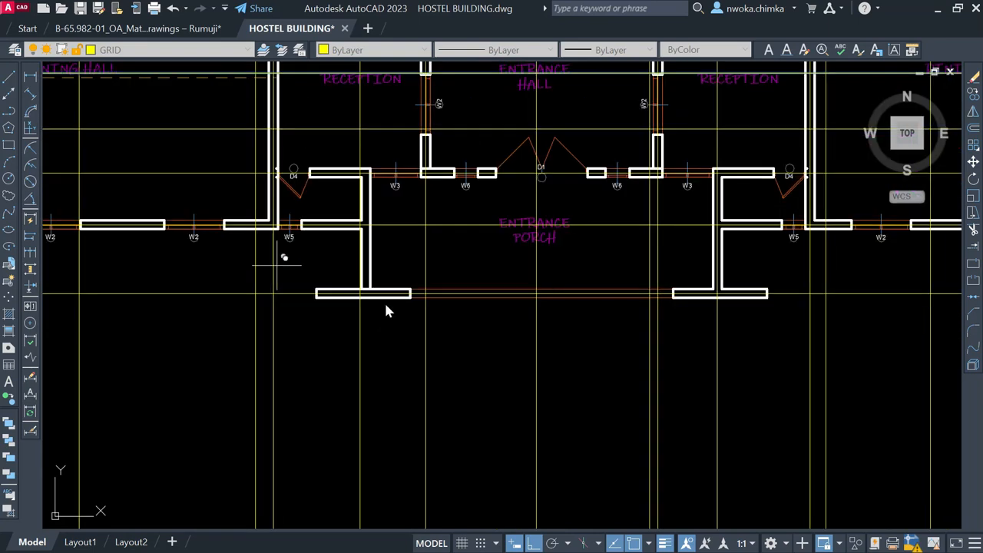
# - Check the east dining hall, staircase, bedrooms and courtyard for walls without a horizontal gridline, and end the copying
pyautogui.scroll(5, 649, 277)
pyautogui.moveTo(647, 270); pyautogui.dragTo(436, 456, button='middle')
pyautogui.scroll(-3, 666, 341)
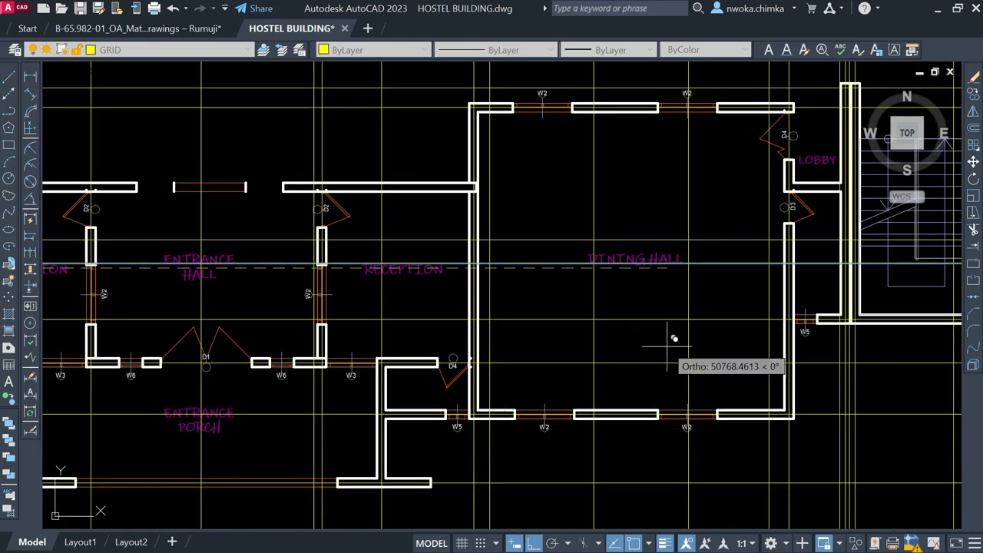
pyautogui.scroll(2, 666, 347)
pyautogui.scroll(-2, 726, 338)
pyautogui.scroll(3, 523, 369)
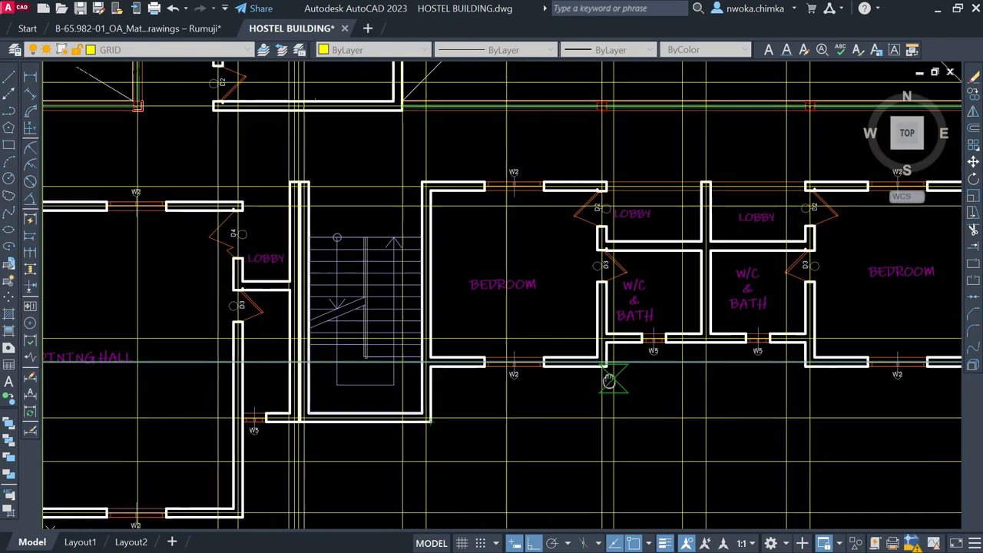
pyautogui.scroll(-2, 571, 337)
pyautogui.moveTo(677, 342); pyautogui.dragTo(455, 298, button='middle')
pyautogui.moveTo(557, 366); pyautogui.dragTo(588, 360, button='middle')
pyautogui.scroll(-2, 574, 372)
pyautogui.scroll(-2, 641, 345)
pyautogui.scroll(4, 659, 301)
pyautogui.scroll(-2, 626, 298)
pyautogui.moveTo(592, 222); pyautogui.dragTo(606, 368, button='middle')
pyautogui.scroll(2, 607, 313)
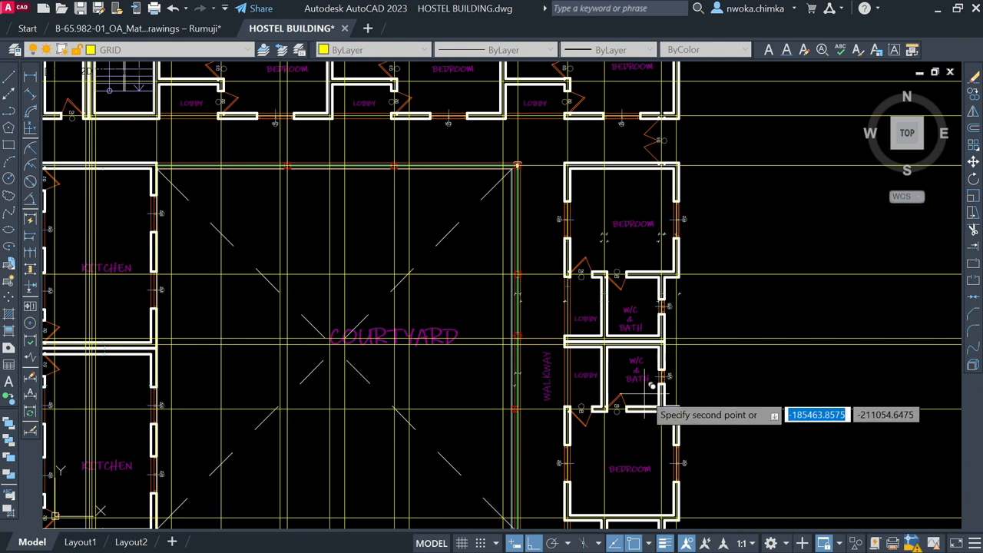
pyautogui.scroll(-6, 676, 323)
pyautogui.scroll(-1, 691, 291)
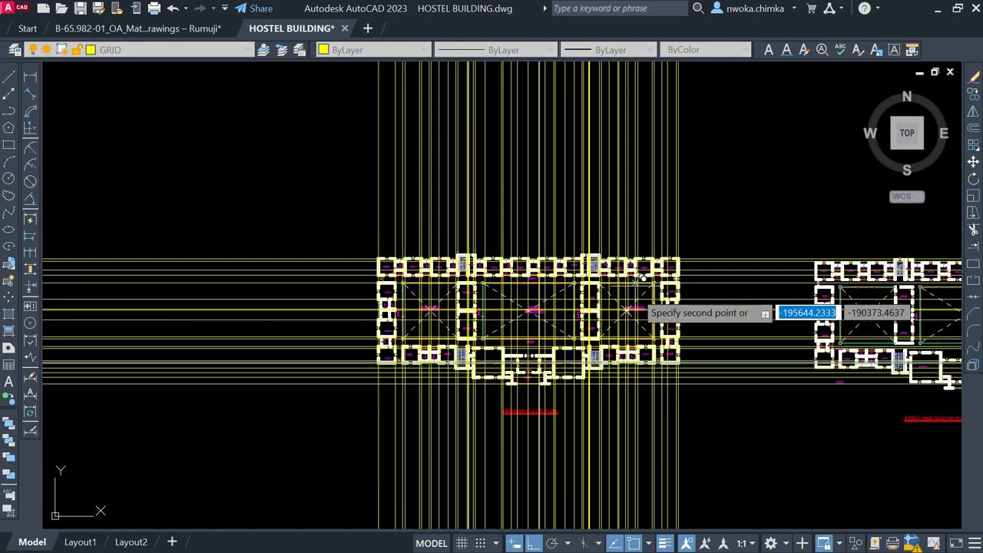
pyautogui.press('Escape')
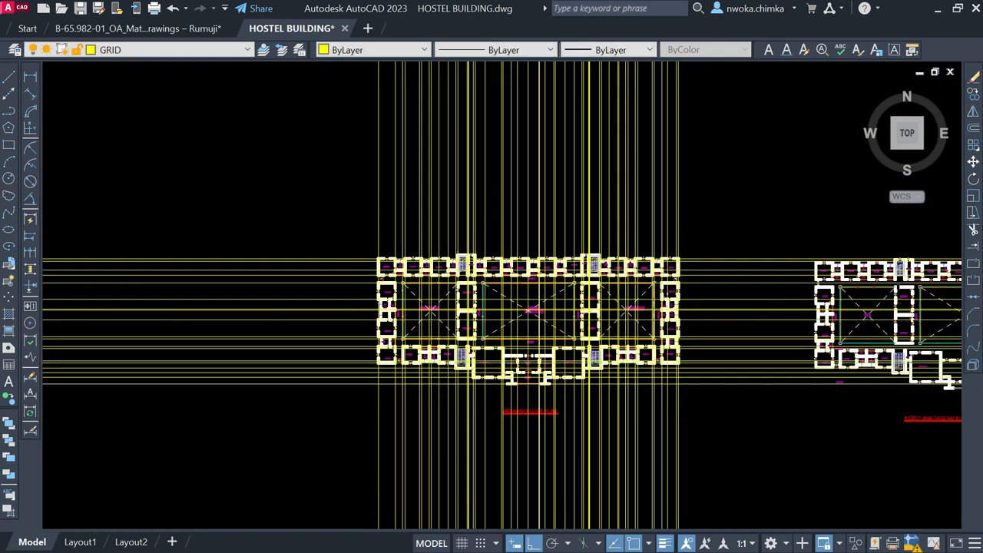
# - Draw a rectangle about 87367 by 41072 around the whole ground floor plan, leaving a margin outside the outer walls
pyautogui.scroll(-2, 502, 250)
pyautogui.scroll(-2, 563, 194)
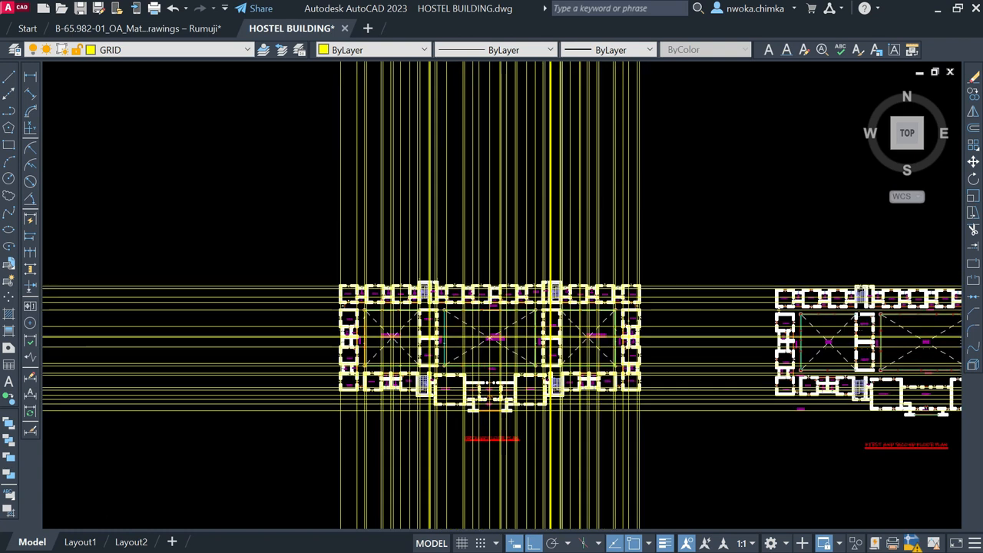
pyautogui.scroll(-2, 461, 248)
pyautogui.scroll(8, 511, 247)
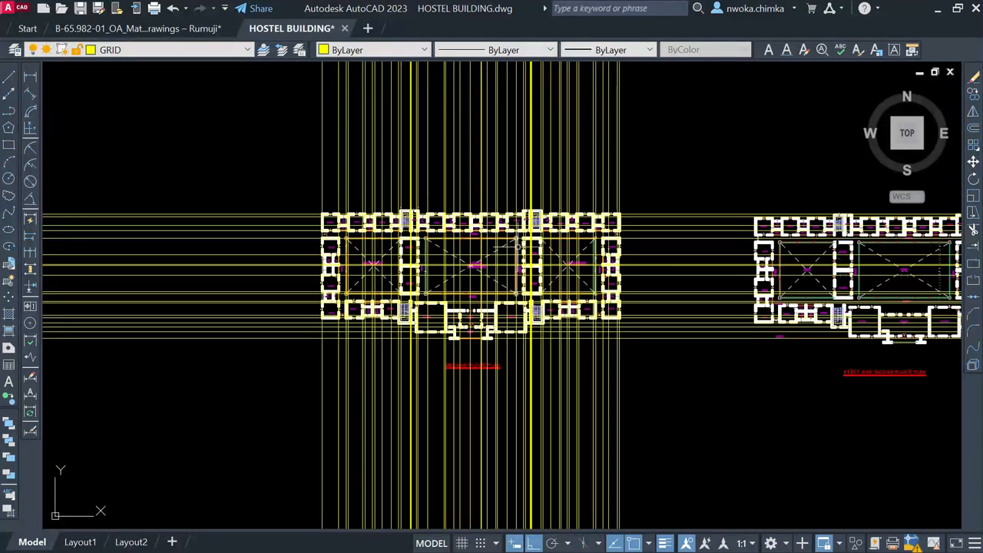
pyautogui.click(10, 147)
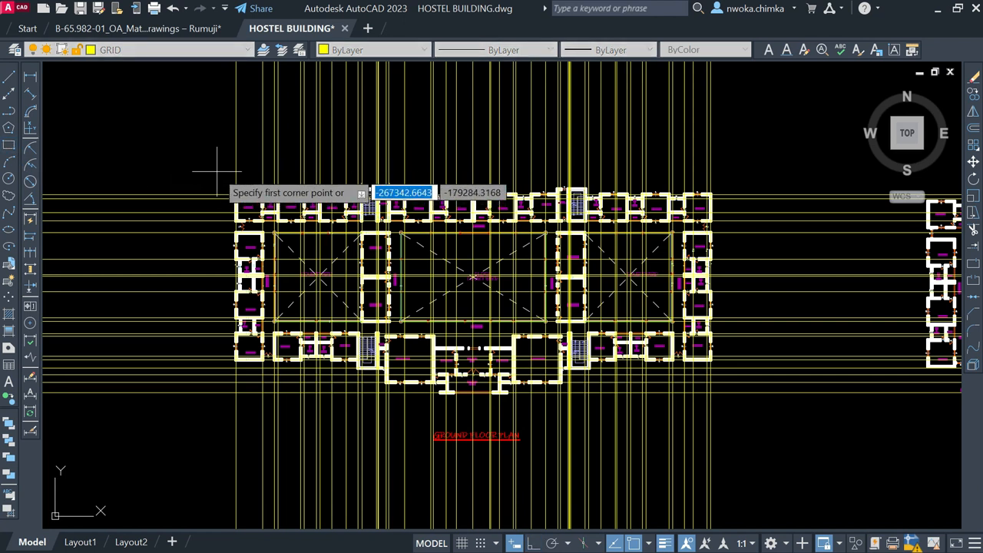
pyautogui.click(216, 173)
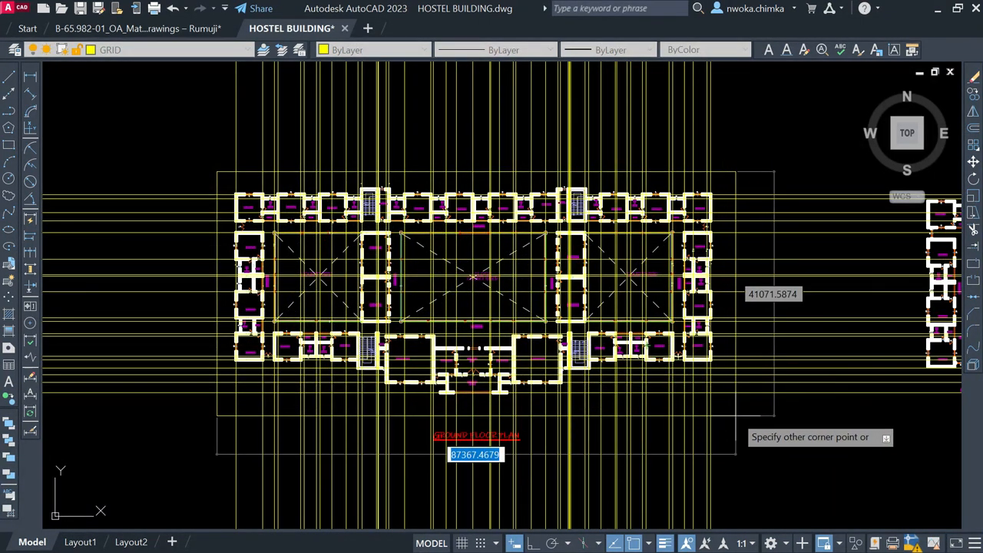
pyautogui.click(736, 414)
# - Trim the vertical and horizontal gridlines on all four sides of the plan, using the surrounding rectangle as the cutting edge
pyautogui.click(734, 415)
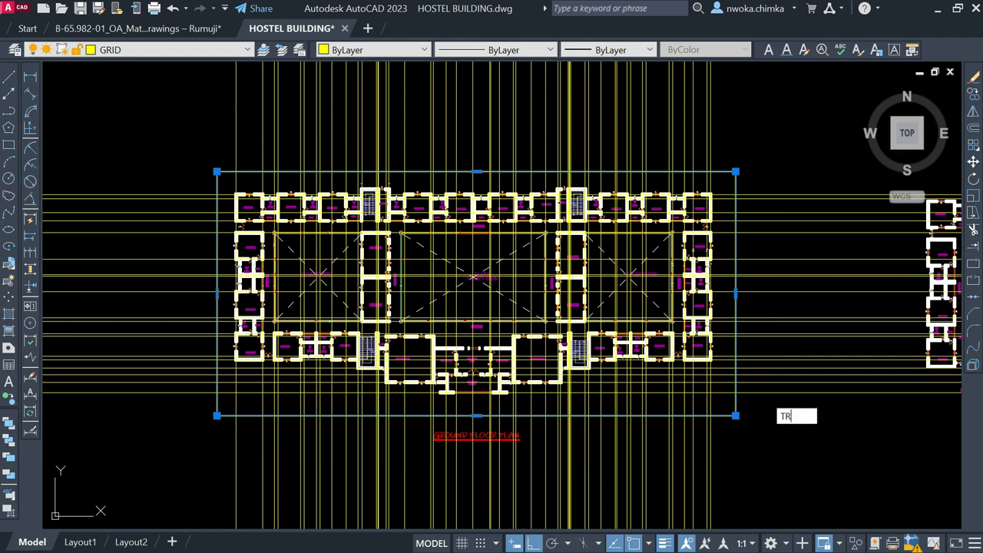
pyautogui.press('Return')
pyautogui.scroll(-2, 718, 364)
pyautogui.click(803, 225)
pyautogui.click(795, 416)
pyautogui.click(774, 203)
pyautogui.click(326, 178)
pyautogui.click(294, 401)
pyautogui.click(298, 215)
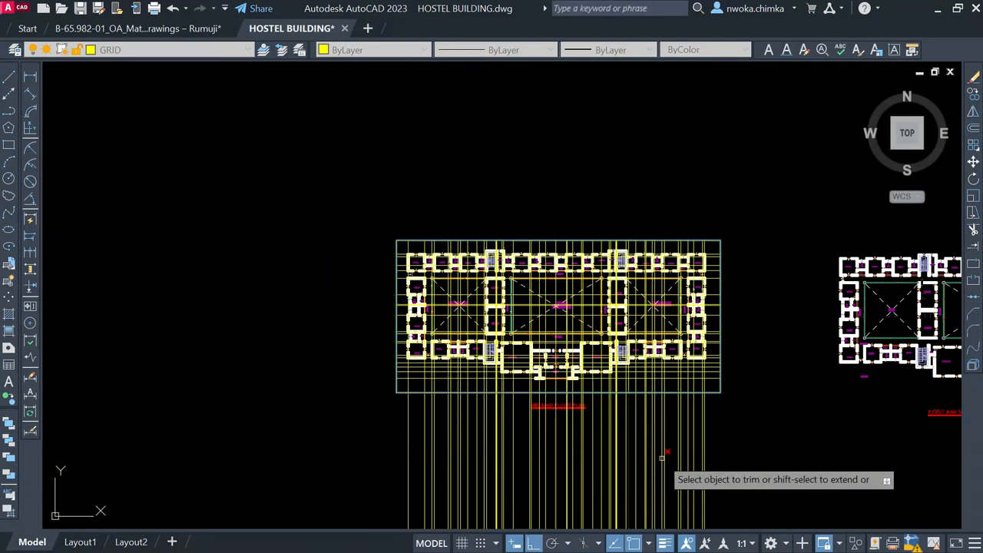
pyautogui.click(741, 453)
pyautogui.click(342, 458)
pyautogui.press('Escape')
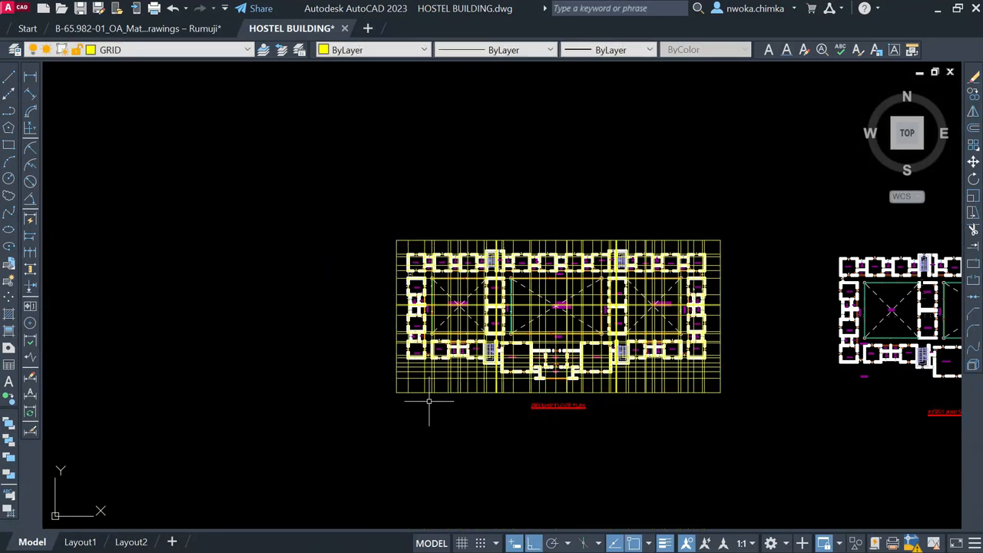
pyautogui.scroll(2, 428, 402)
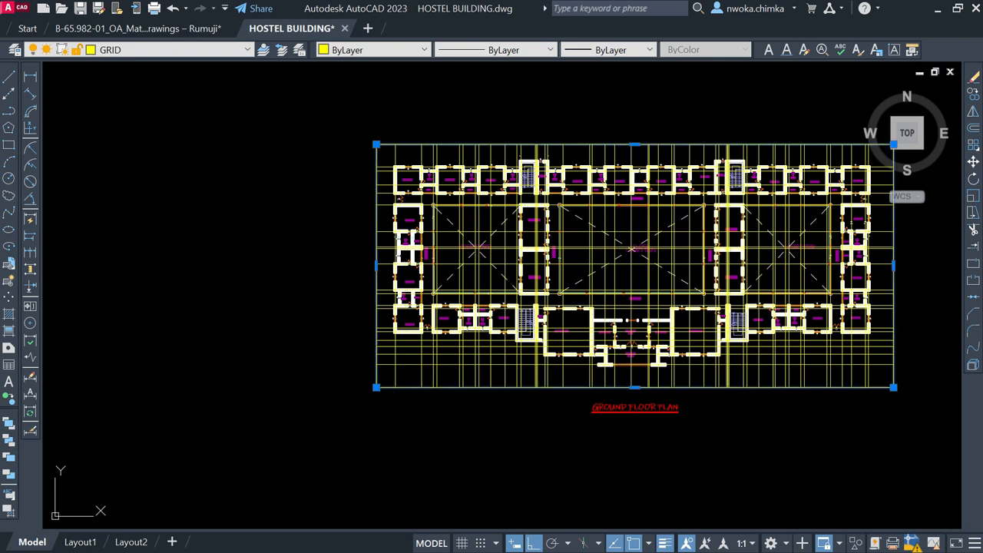
# - Delete the cutting rectangle surrounding the ground floor plan's trimmed gridlines
pyautogui.press('Delete')
pyautogui.scroll(4, 407, 287)
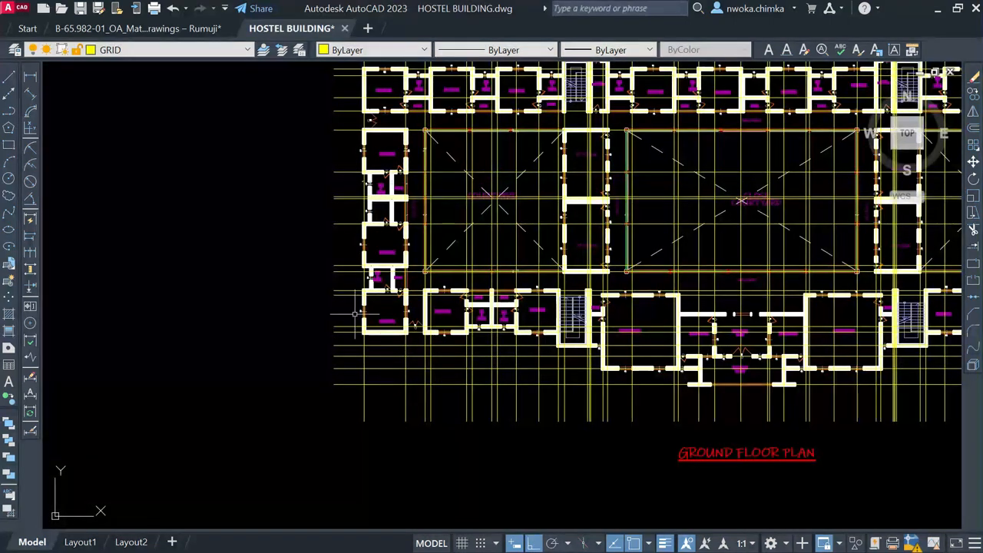
pyautogui.scroll(-5, 328, 285)
pyautogui.scroll(5, 361, 246)
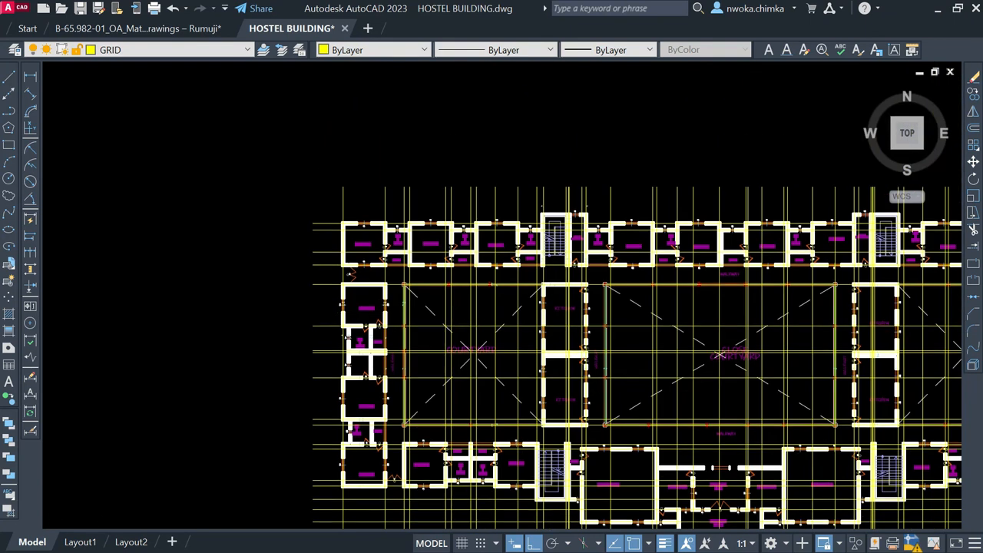
pyautogui.scroll(2, 349, 231)
pyautogui.scroll(2, 365, 252)
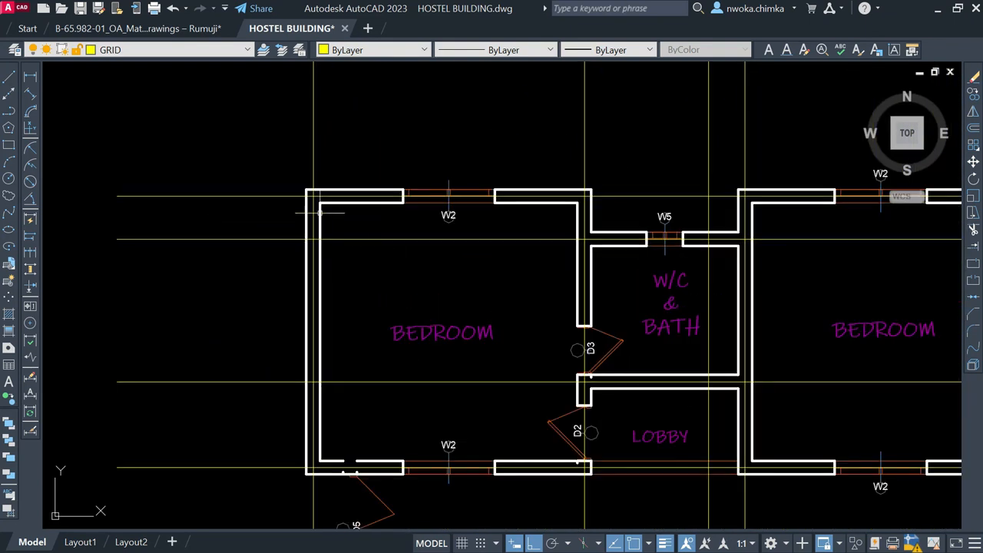
# - Make COLUMN the current layer
pyautogui.click(201, 51)
pyautogui.scroll(1, 184, 85)
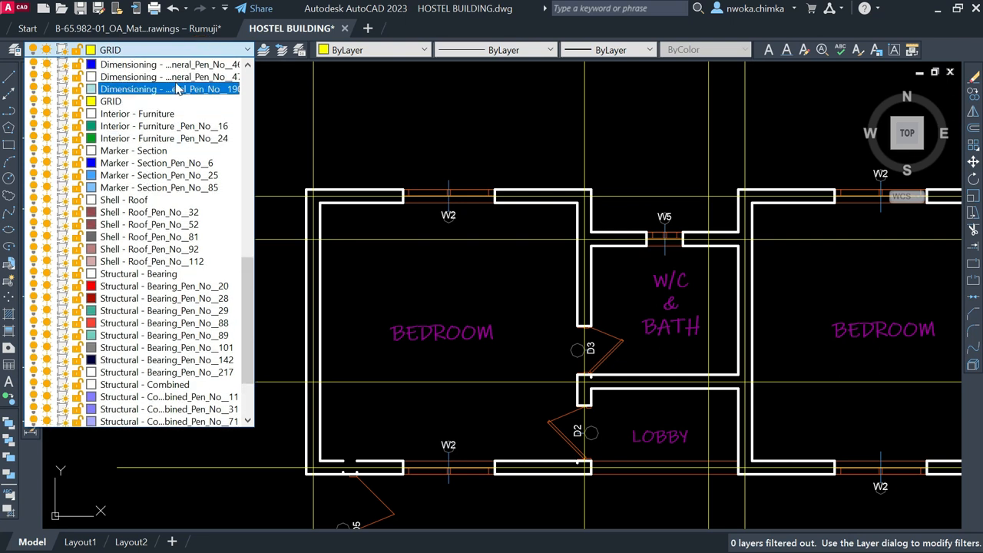
pyautogui.scroll(1, 173, 88)
pyautogui.click(135, 65)
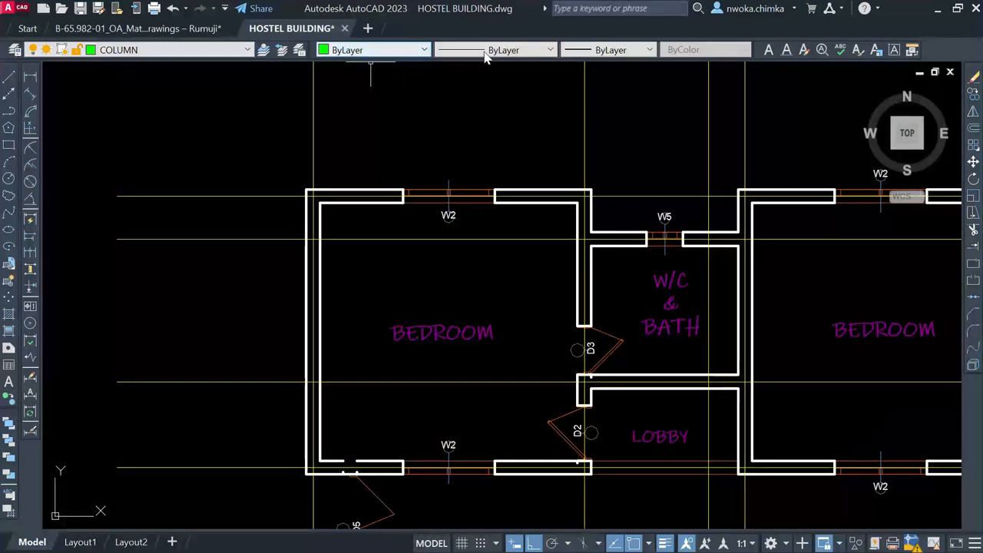
pyautogui.scroll(2, 275, 196)
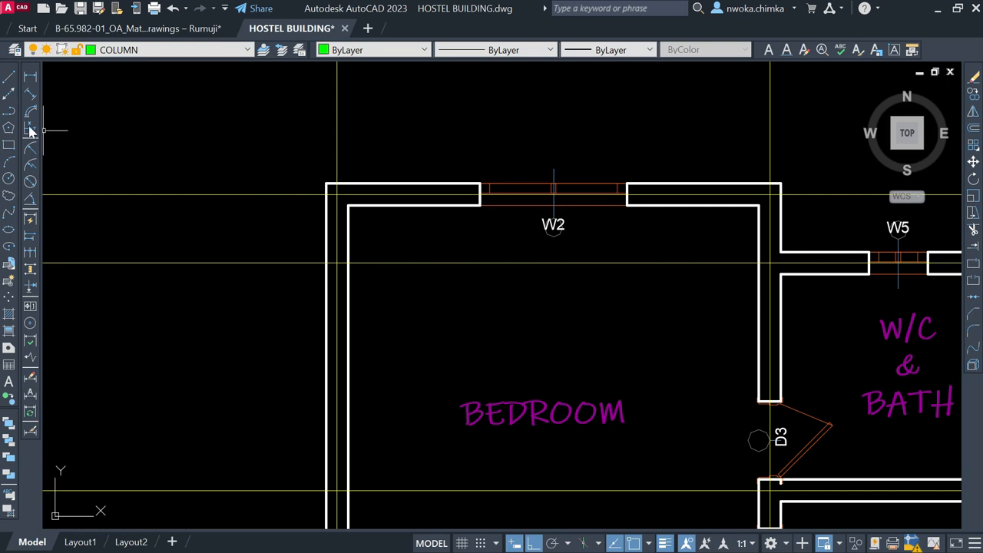
pyautogui.click(9, 80)
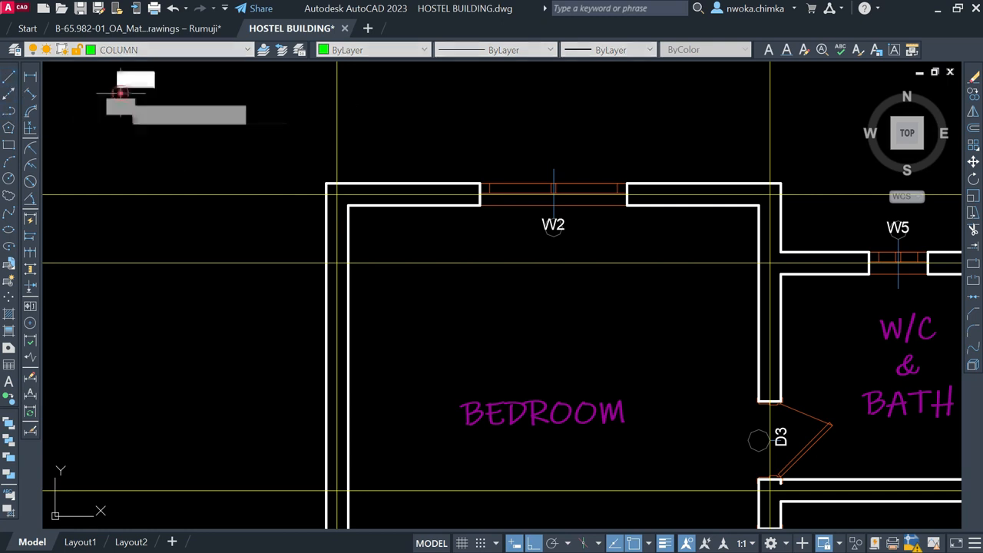
pyautogui.click(172, 92)
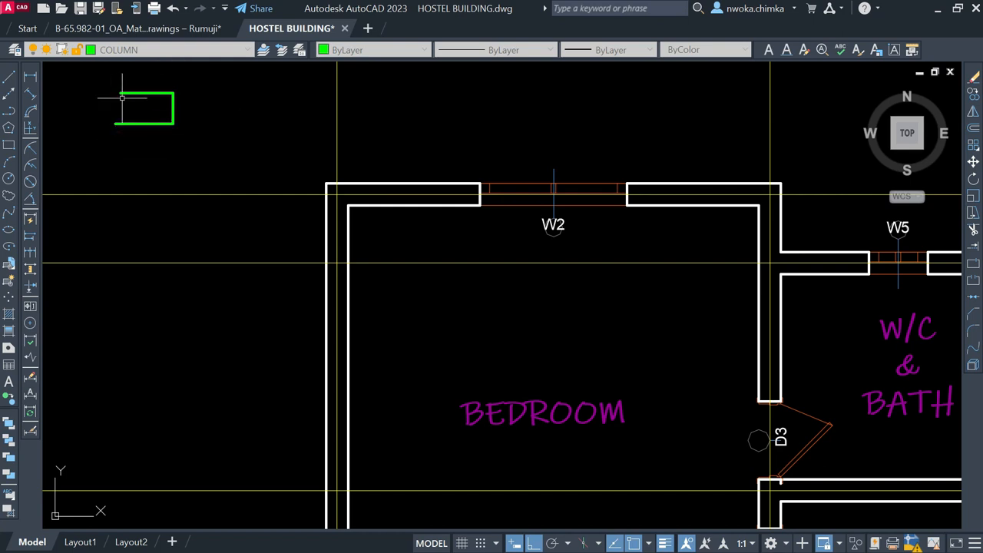
pyautogui.press('Escape')
pyautogui.click(176, 86)
pyautogui.click(149, 134)
pyautogui.press('Return')
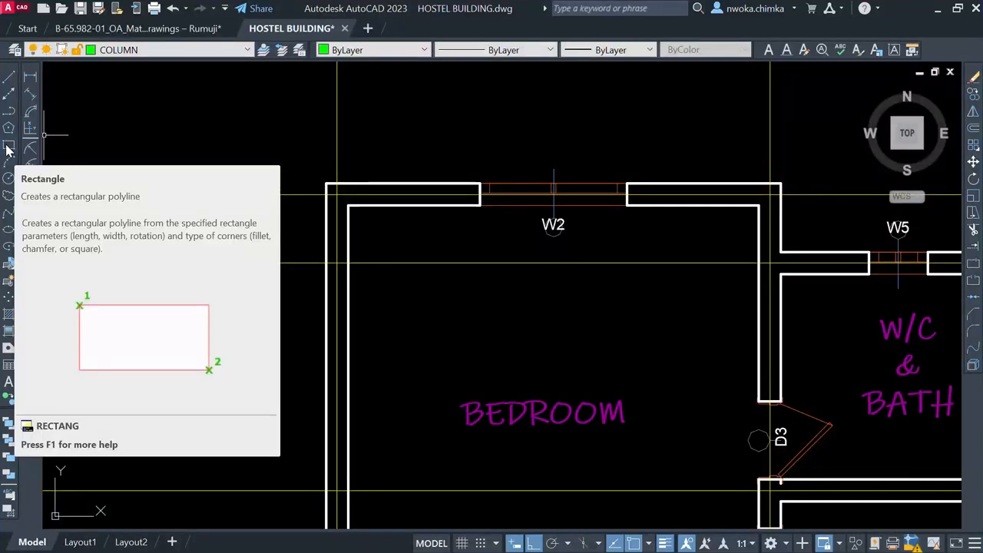
# - Draw a square column outline spanning the wall thickness at the upper-left outer corner of the plan's north-west bedroom
pyautogui.click(9, 146)
pyautogui.scroll(-4, 526, 180)
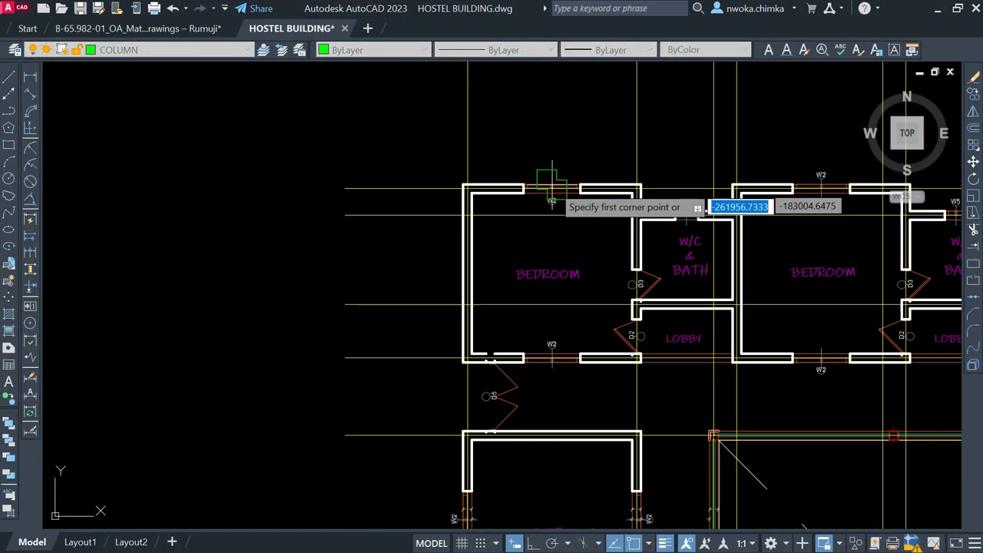
pyautogui.scroll(-2, 507, 182)
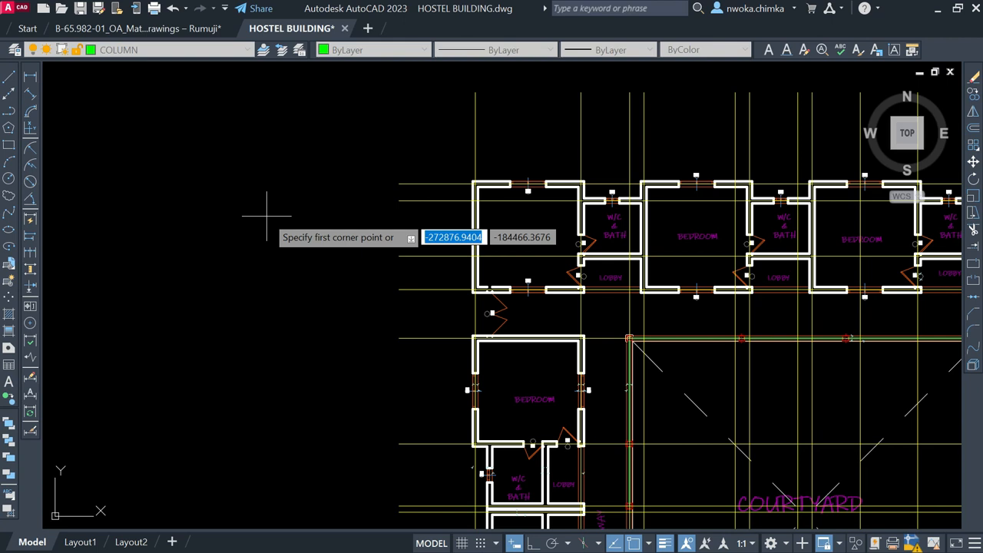
pyautogui.scroll(2, 274, 223)
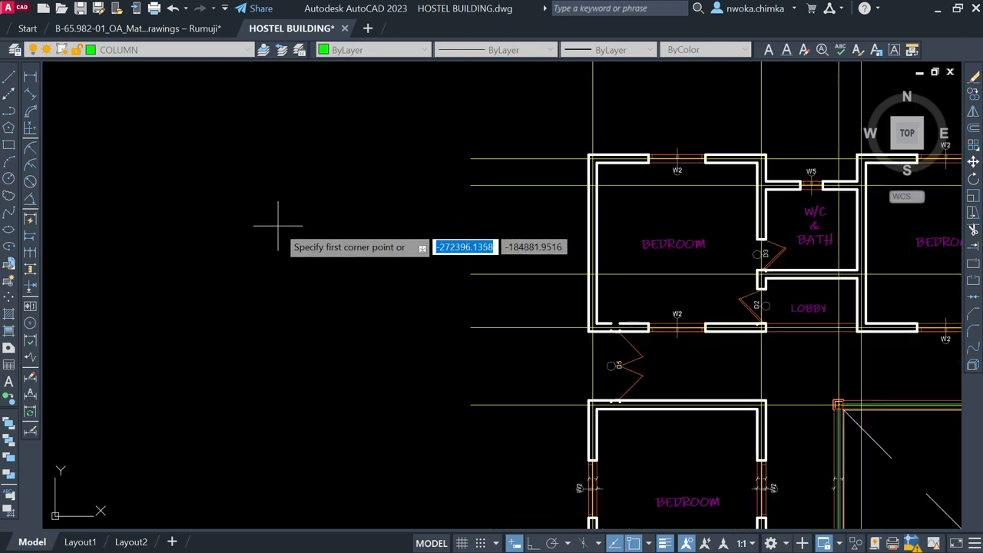
pyautogui.scroll(6, 632, 136)
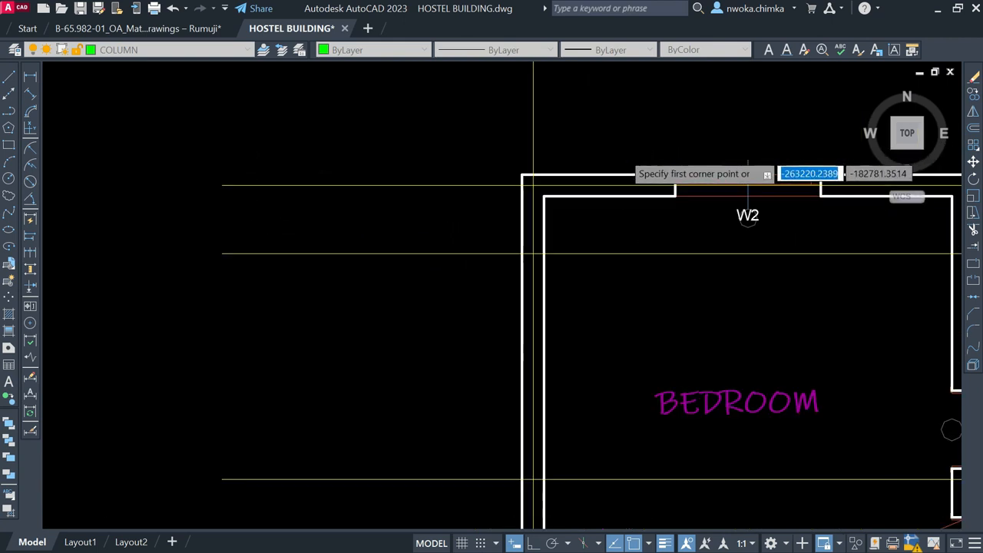
pyautogui.scroll(3, 455, 194)
pyautogui.click(445, 191)
pyautogui.click(586, 331)
# - Copy the corner column outline horizontally into the empty area west of the floor plan
pyautogui.click(600, 233)
pyautogui.click(577, 237)
pyautogui.write('co')
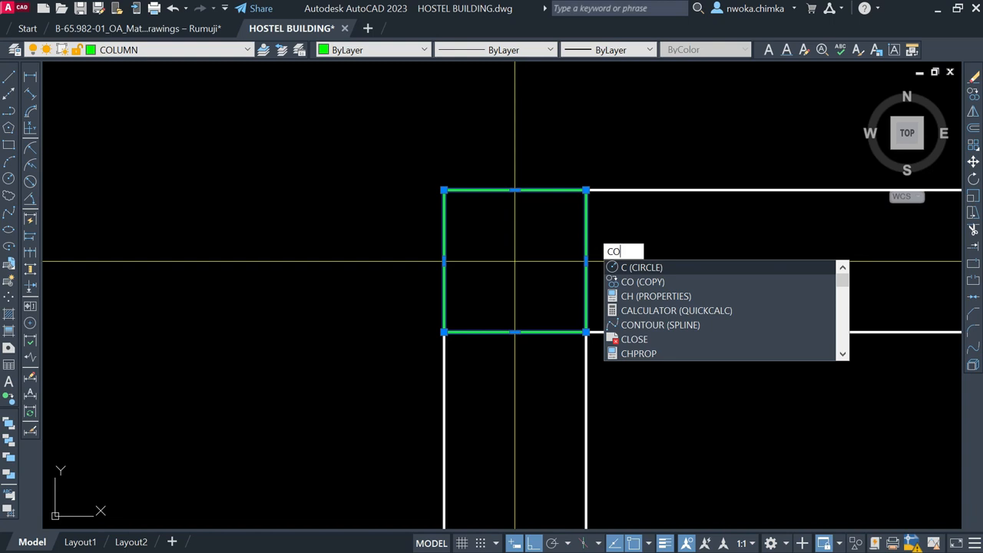
pyautogui.press('Return')
pyautogui.click(586, 239)
pyautogui.scroll(-4, 781, 256)
pyautogui.scroll(-4, 814, 284)
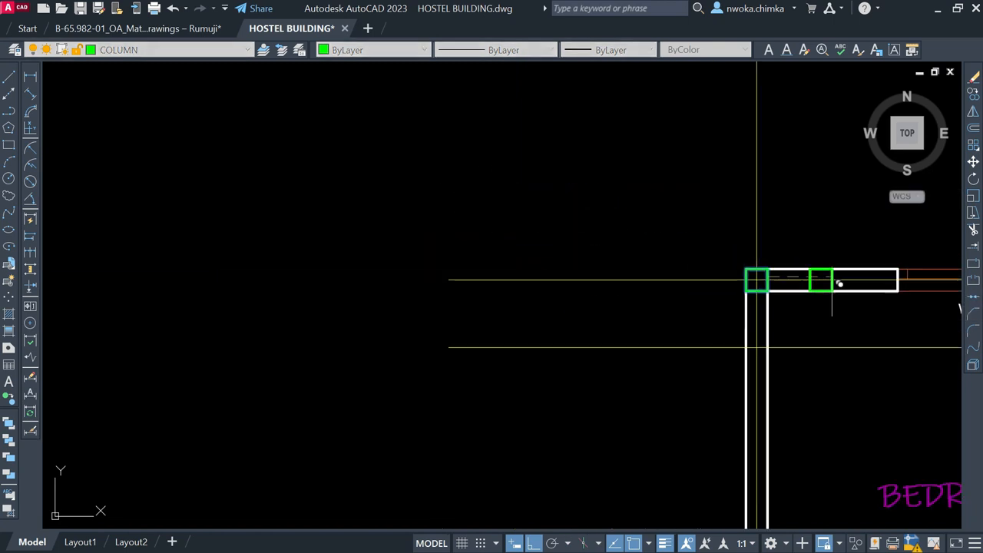
pyautogui.click(353, 281)
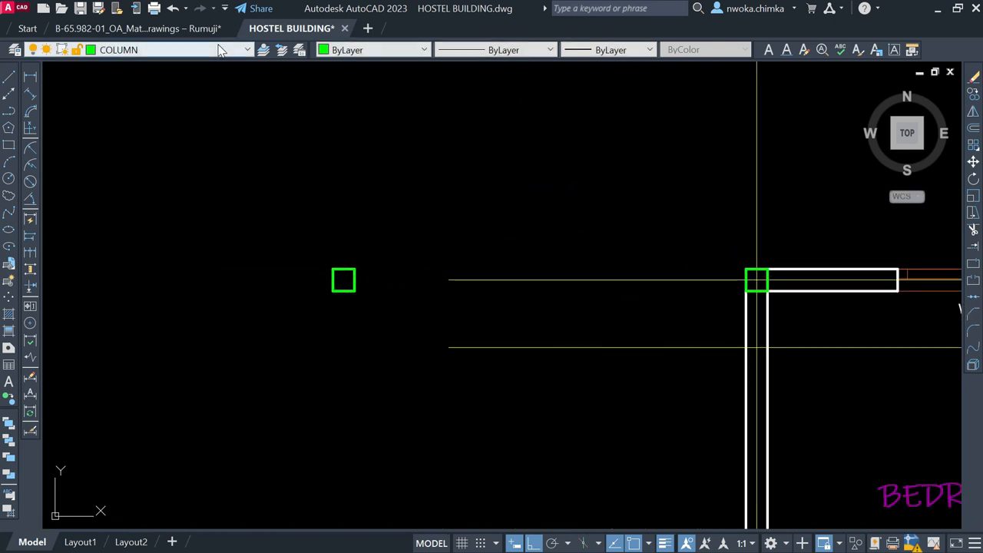
# - Make Dimensioning - General the current layer and add a linear dimension across the copied column's width
pyautogui.click(220, 49)
pyautogui.click(136, 90)
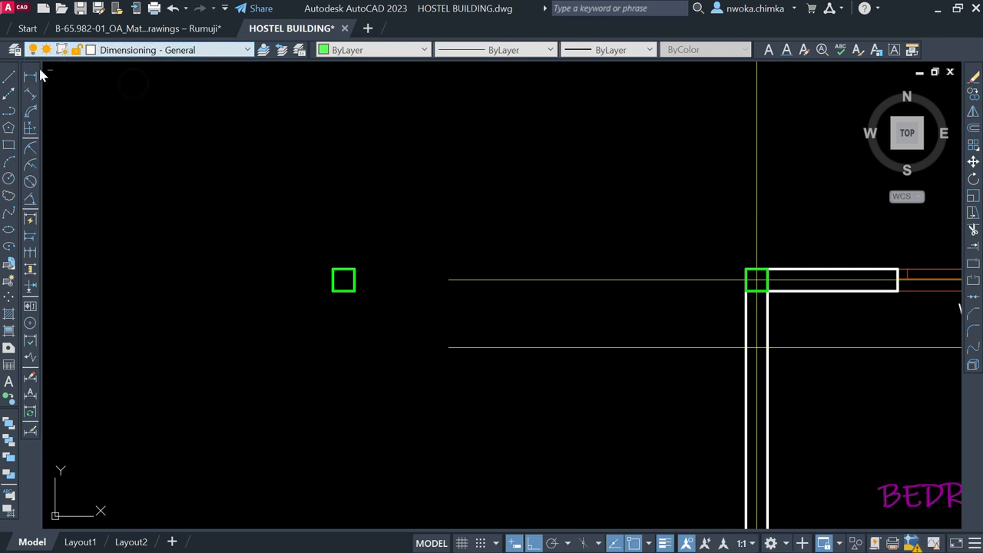
pyautogui.click(31, 74)
pyautogui.scroll(2, 390, 265)
pyautogui.click(299, 266)
pyautogui.click(337, 267)
pyautogui.scroll(3, 313, 215)
pyautogui.scroll(2, 314, 215)
pyautogui.click(340, 274)
pyautogui.scroll(5, 336, 275)
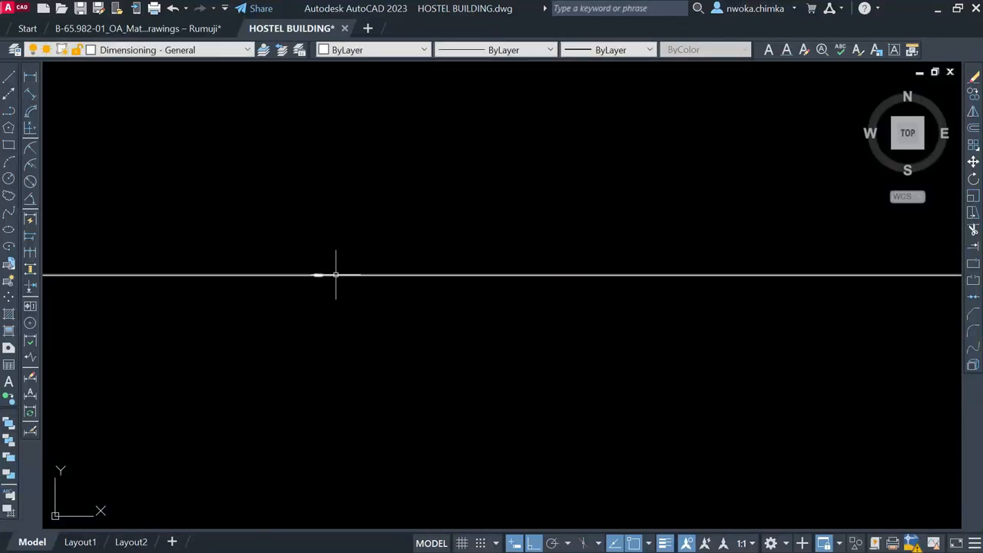
pyautogui.scroll(-5, 409, 211)
# - Add a vertical linear dimension to the copied column's east side
pyautogui.click(32, 79)
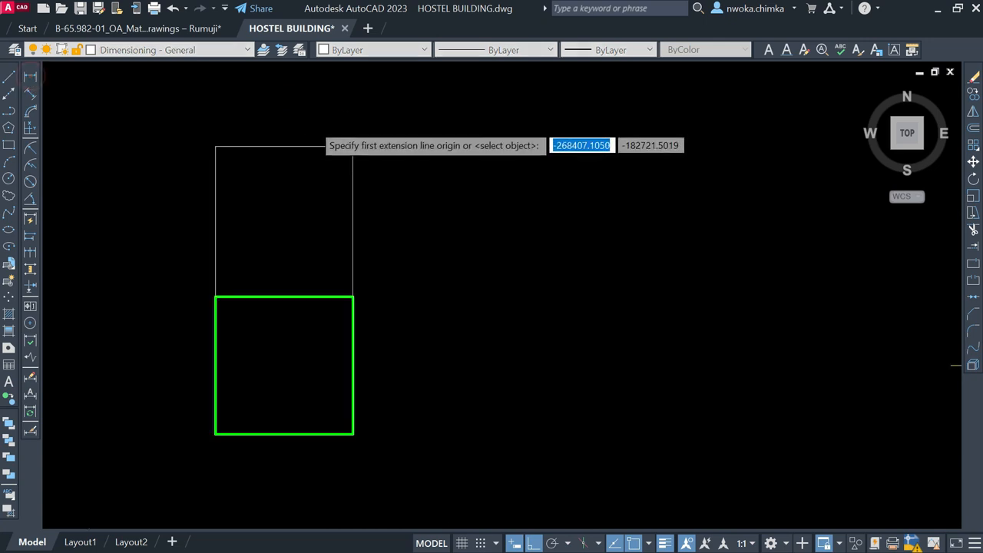
pyautogui.scroll(3, 333, 219)
pyautogui.click(338, 192)
pyautogui.click(338, 411)
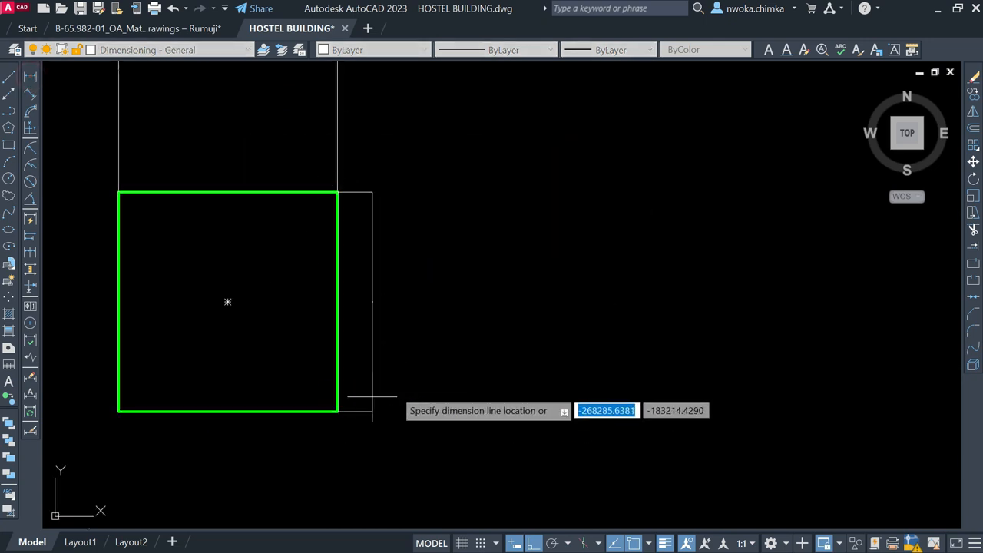
pyautogui.click(454, 341)
pyautogui.scroll(5, 459, 301)
pyautogui.scroll(-4, 500, 255)
# - Delete both dimensions from the copied column outline
pyautogui.click(536, 252)
pyautogui.press('Return')
pyautogui.scroll(-8, 587, 291)
pyautogui.click(543, 162)
pyautogui.click(461, 177)
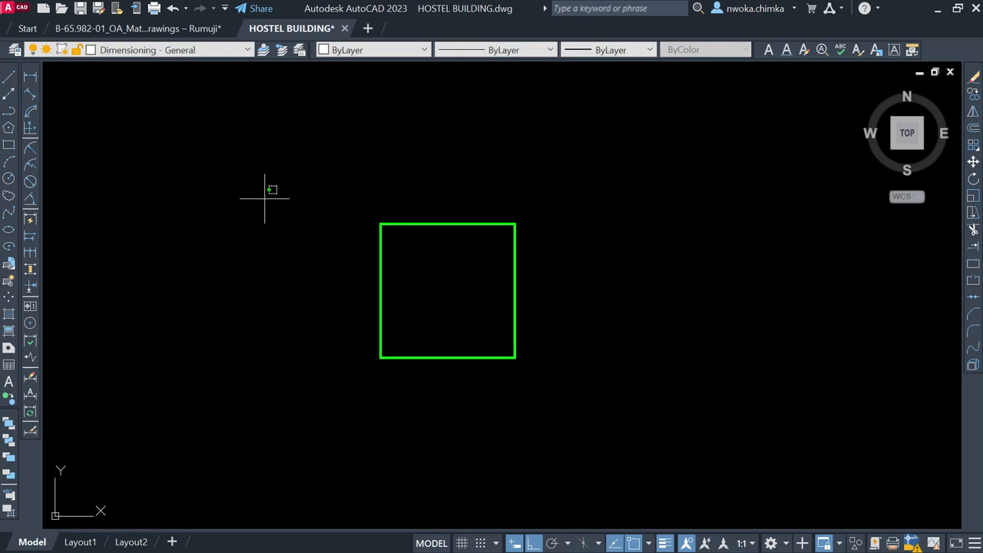
# - Move the copied column by its centre onto the gridline intersection at the north-west bedroom's upper-right wall corner
pyautogui.click(264, 198)
pyautogui.click(704, 420)
pyautogui.write('M')
pyautogui.press('Return')
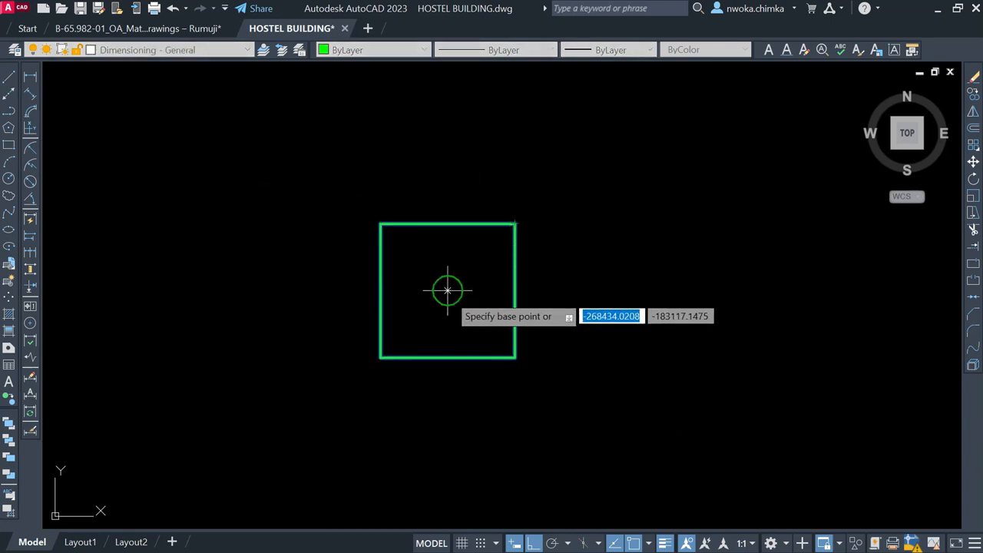
pyautogui.click(447, 290)
pyautogui.scroll(-6, 261, 342)
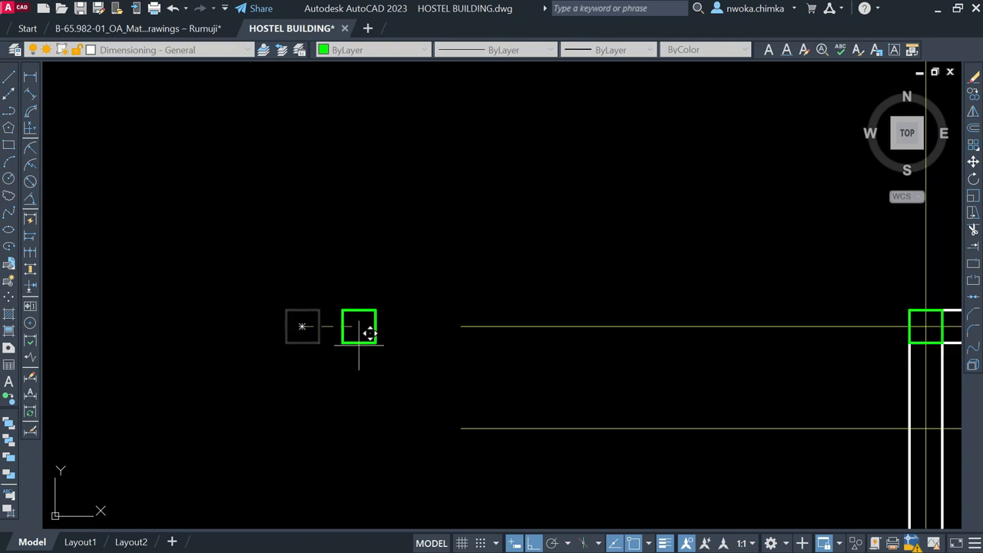
pyautogui.scroll(-4, 368, 369)
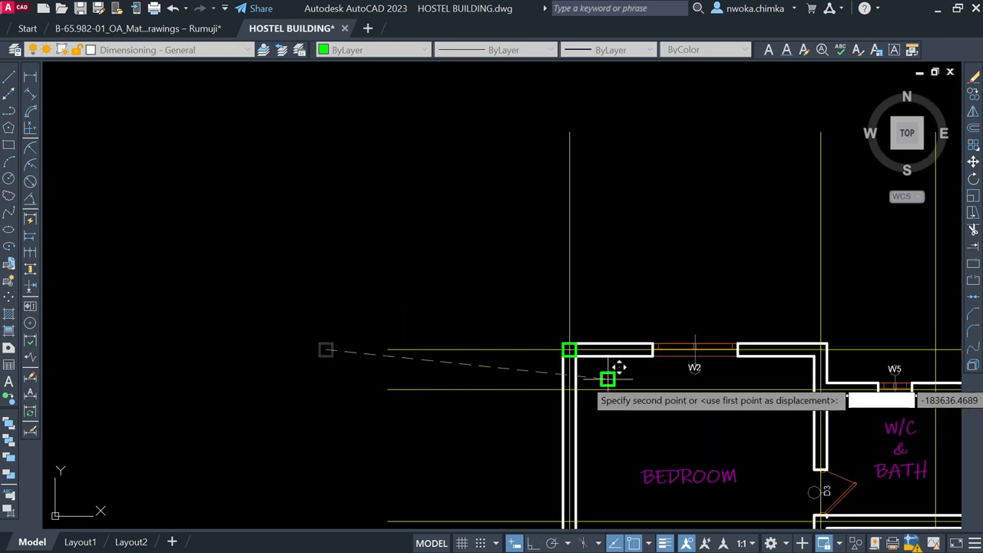
pyautogui.scroll(-2, 576, 315)
pyautogui.scroll(5, 566, 326)
pyautogui.scroll(-3, 576, 292)
pyautogui.scroll(8, 476, 315)
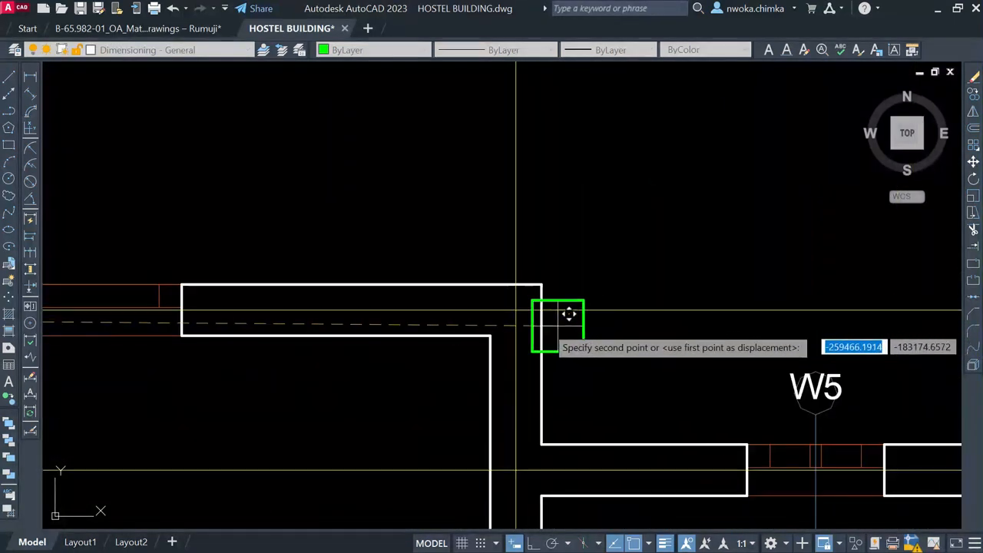
pyautogui.click(512, 311)
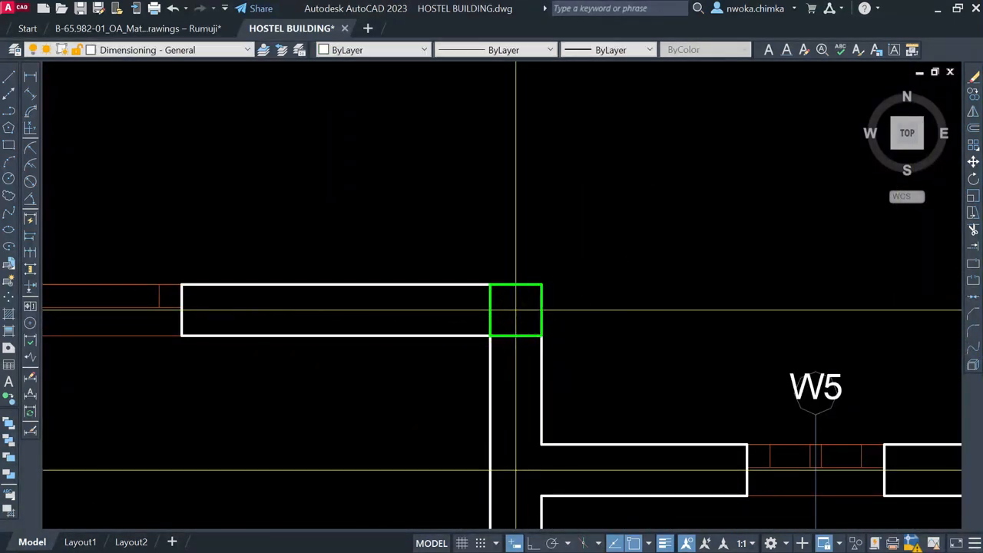
# - Copy that column from its centre onto the gridline intersection at the north-west bedroom's lower-left wall corner
pyautogui.scroll(-4, 511, 261)
pyautogui.scroll(2, 576, 294)
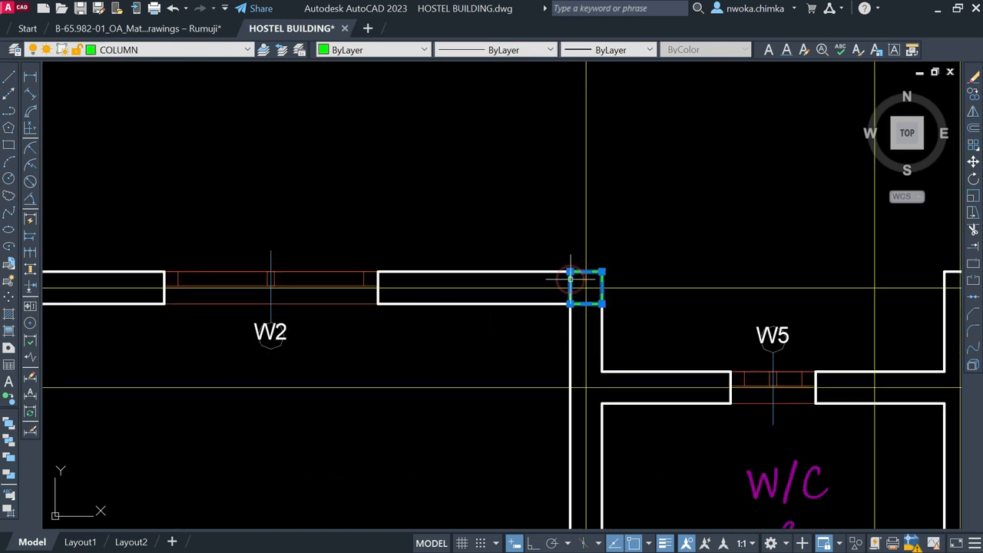
pyautogui.write('o')
pyautogui.press('Return')
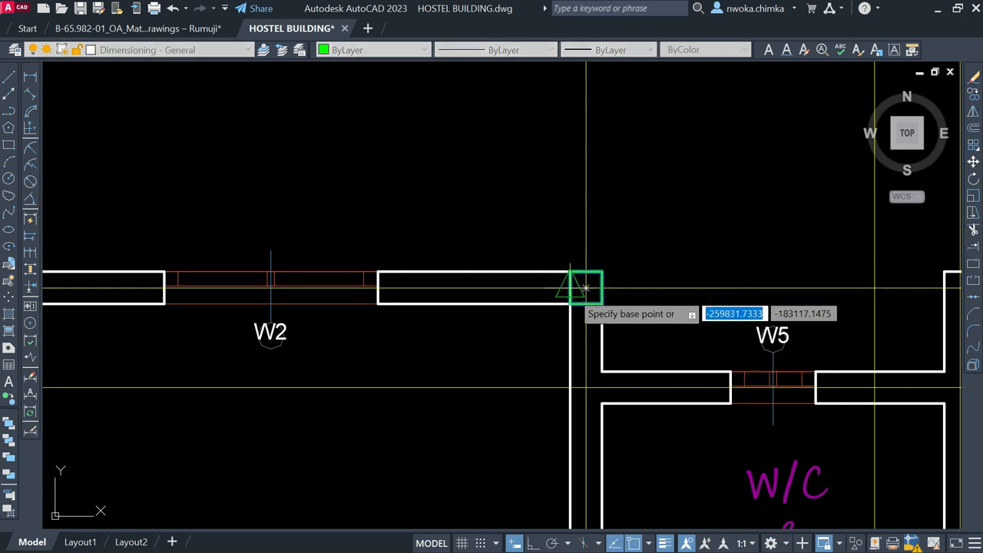
pyautogui.scroll(2, 586, 288)
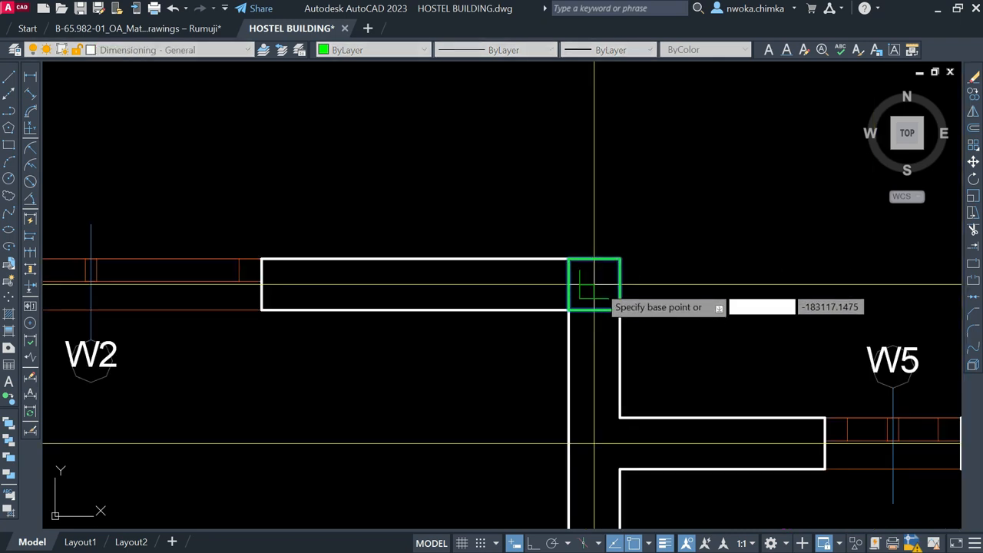
pyautogui.click(594, 284)
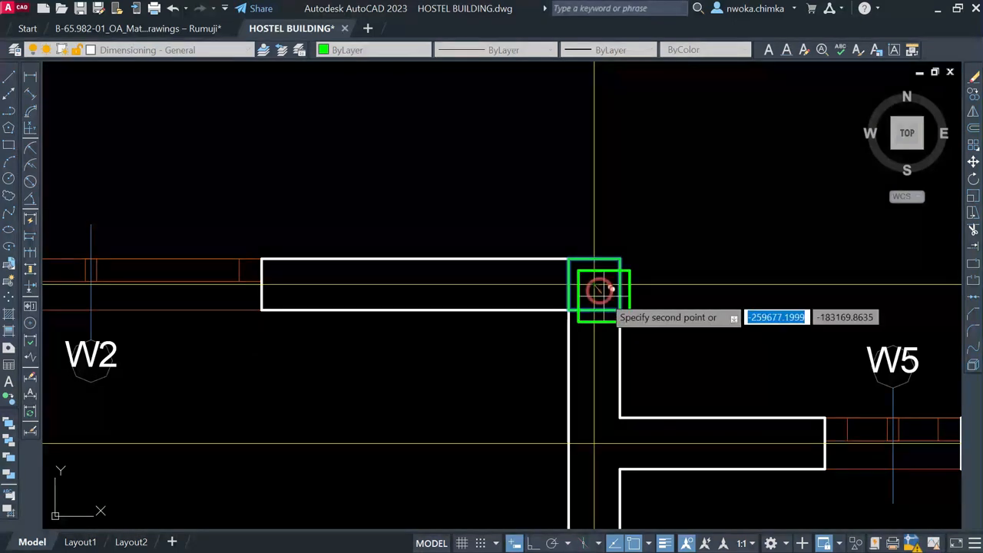
pyautogui.scroll(-5, 499, 246)
pyautogui.moveTo(503, 344); pyautogui.dragTo(494, 248, button='middle')
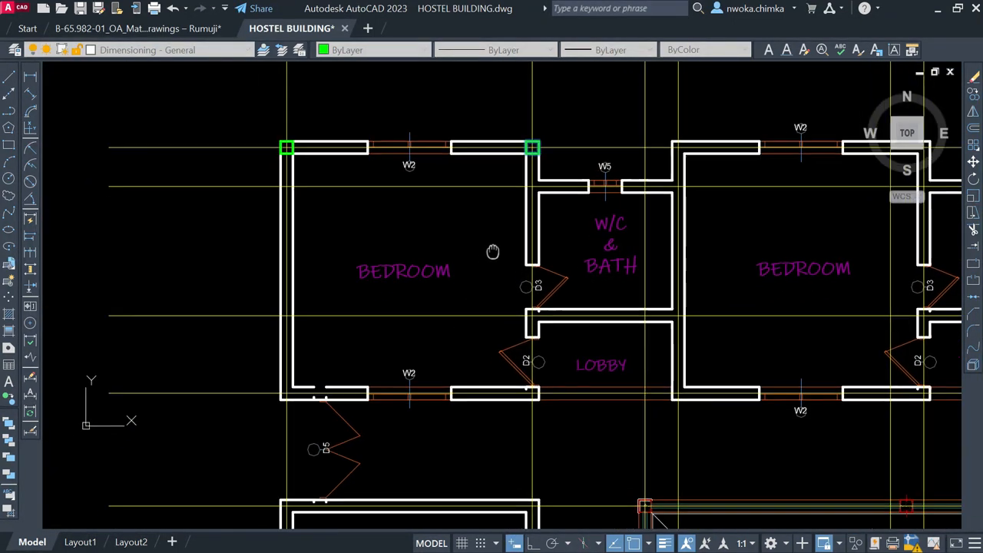
pyautogui.scroll(4, 303, 384)
pyautogui.scroll(2, 305, 383)
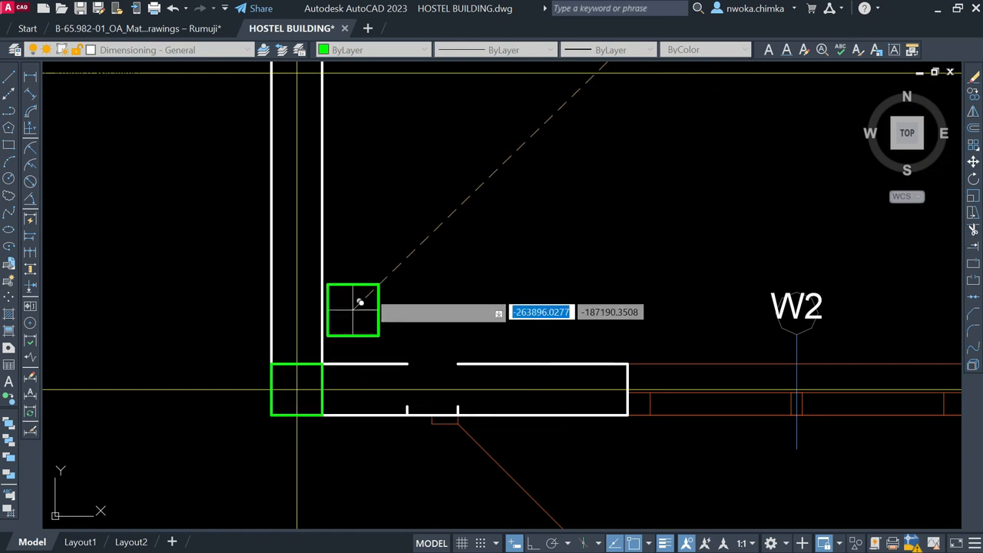
# - Copy the column onto the gridline intersections at the upper-left and lower-left wall corners of the west bedroom south of door D5
pyautogui.scroll(-5, 436, 238)
pyautogui.scroll(2, 399, 407)
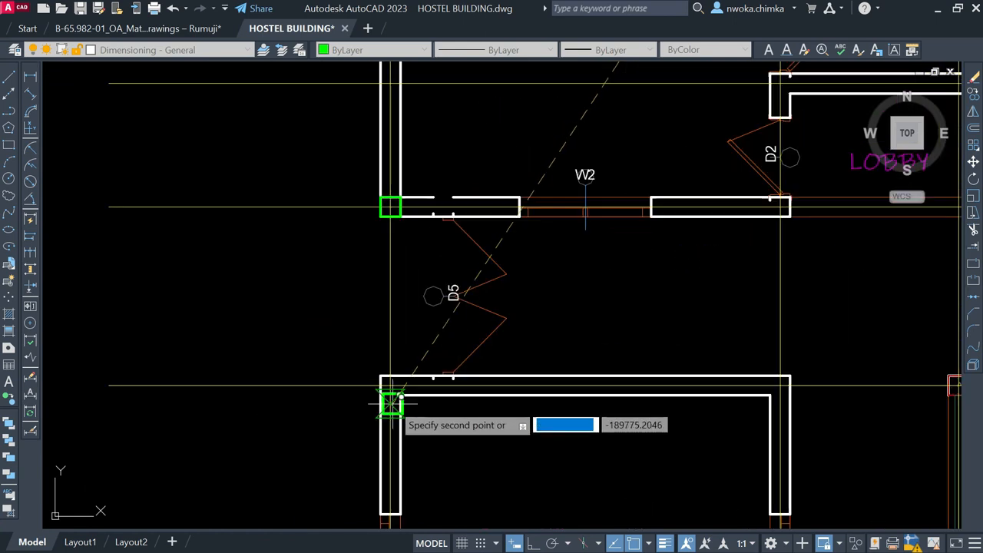
pyautogui.scroll(2, 394, 388)
pyautogui.scroll(2, 372, 380)
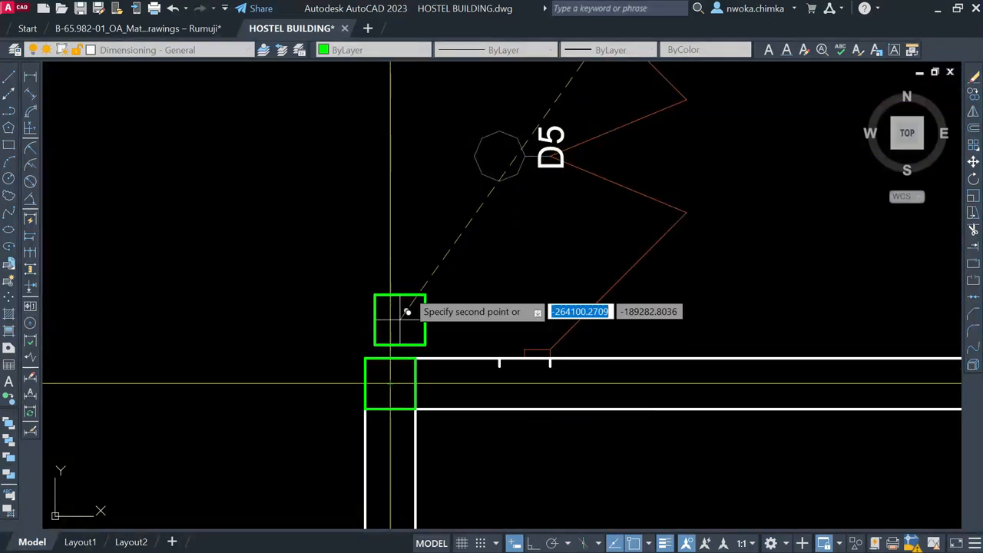
pyautogui.scroll(-3, 407, 323)
pyautogui.scroll(2, 443, 374)
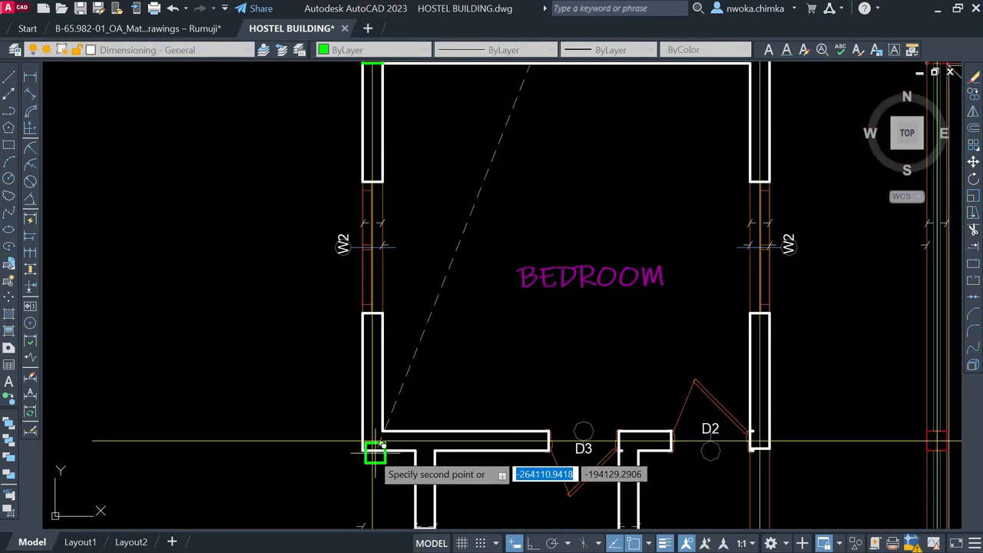
pyautogui.scroll(5, 370, 445)
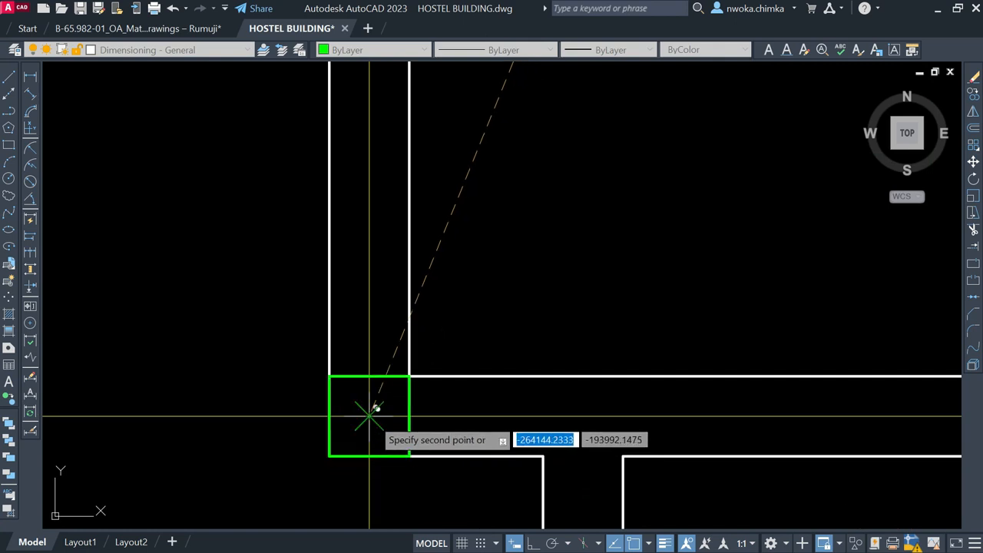
# - Copy the column onto the gridline intersection at the upper-left wall corner of the next bedroom south, below the paired W/C & baths
pyautogui.scroll(-6, 345, 269)
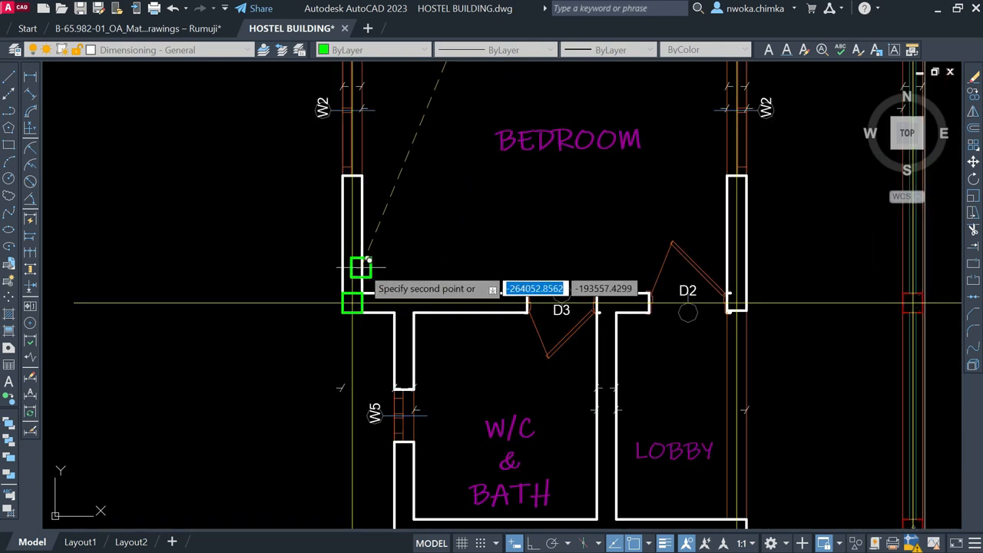
pyautogui.moveTo(389, 211); pyautogui.dragTo(392, 295, button='middle')
pyautogui.moveTo(420, 359); pyautogui.dragTo(422, 242, button='middle')
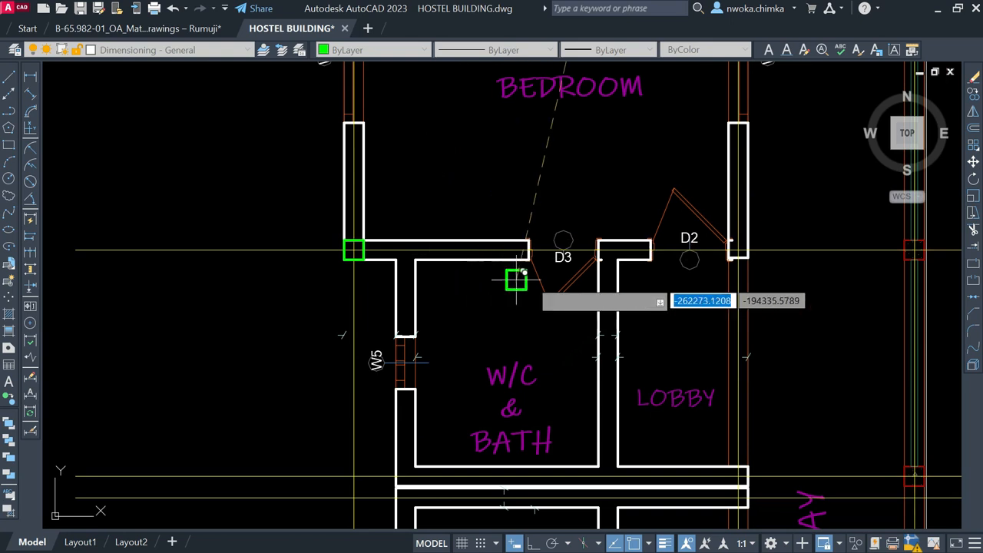
pyautogui.moveTo(536, 277); pyautogui.dragTo(538, 234, button='middle')
pyautogui.scroll(-2, 539, 231)
pyautogui.moveTo(516, 366); pyautogui.dragTo(495, 176, button='middle')
pyautogui.moveTo(478, 366); pyautogui.dragTo(464, 282, button='middle')
pyautogui.scroll(6, 388, 227)
# - Copy the column onto the gridline intersection at the north-west bedroom's lower-right wall corner, beside lobby door D2
pyautogui.scroll(-12, 444, 407)
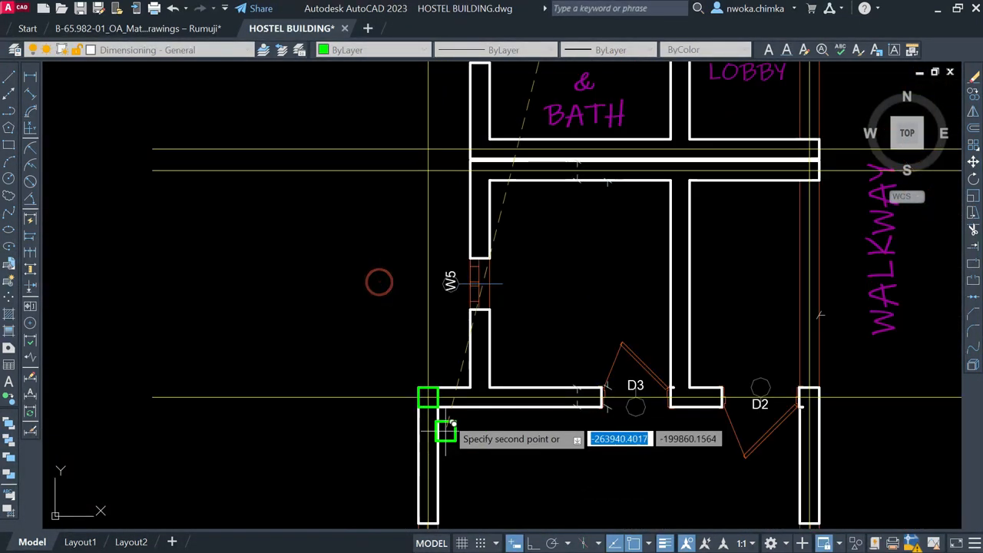
pyautogui.moveTo(590, 279)
pyautogui.mouseDown(button='middle')
pyautogui.moveTo(473, 432)
pyautogui.moveTo(468, 336)
pyautogui.mouseUp(button='middle')
pyautogui.scroll(4, 415, 328)
pyautogui.scroll(4, 453, 332)
pyautogui.scroll(4, 450, 332)
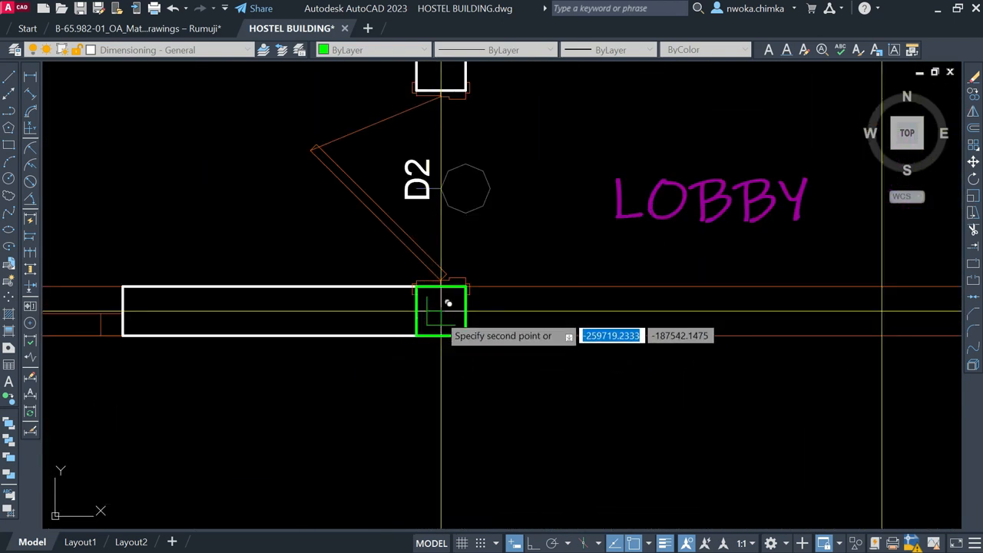
# - Copy the column onto the gridline intersection at the upper-right wall corner of the west bedroom south of door D5
pyautogui.scroll(-6, 448, 304)
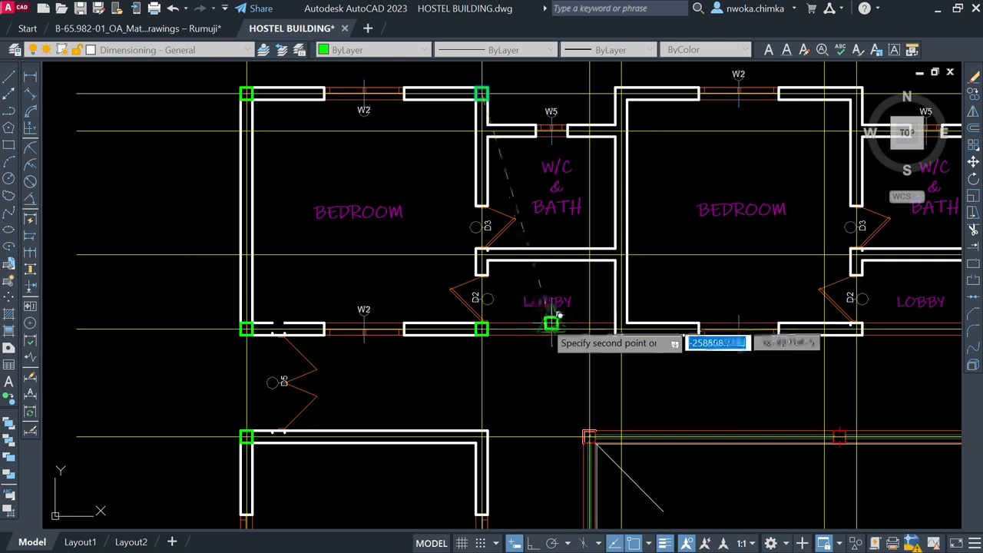
pyautogui.moveTo(484, 424); pyautogui.dragTo(471, 308, button='middle')
pyautogui.scroll(5, 471, 308)
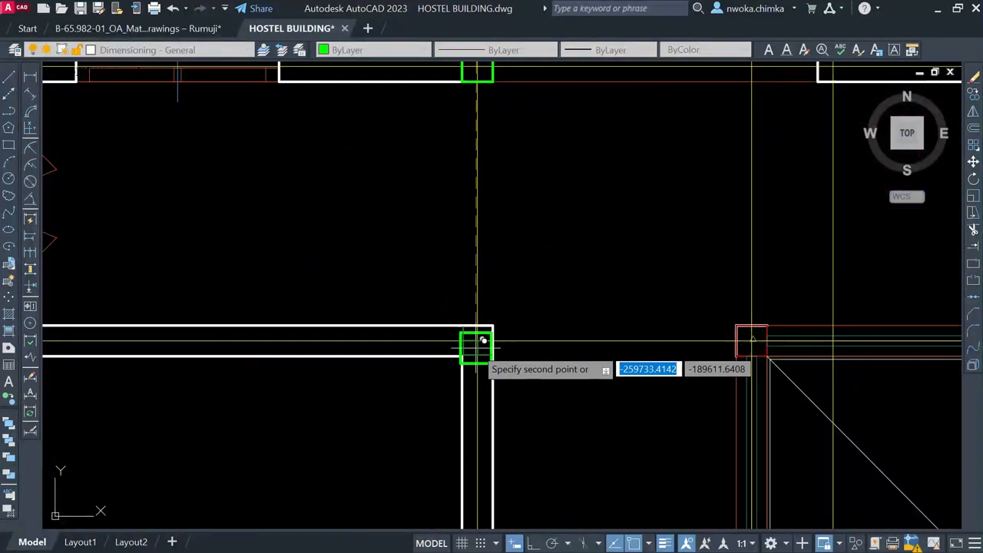
pyautogui.scroll(2, 482, 340)
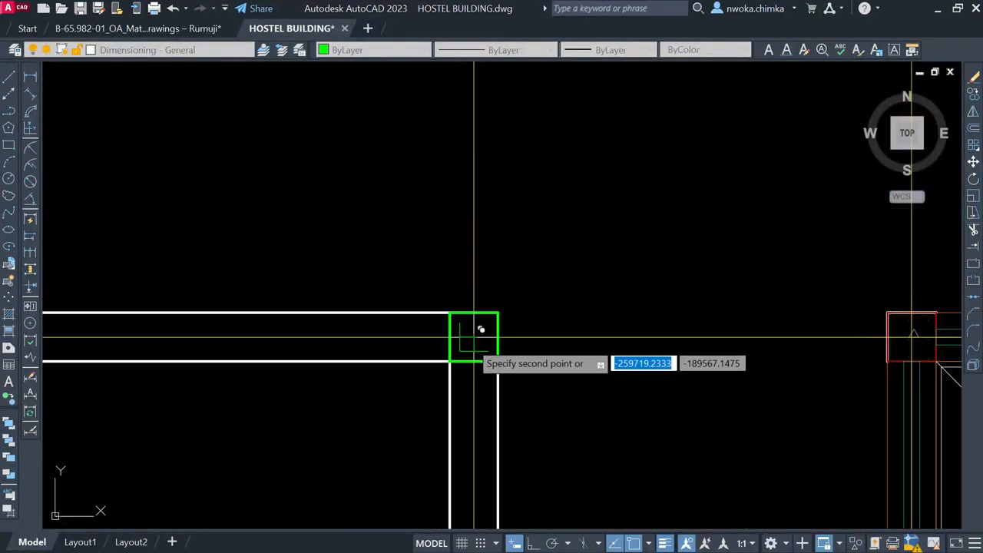
# - Copy the column onto the gridline intersection at the courtyard's north-west corner, over the existing red column outline
pyautogui.scroll(-7, 454, 347)
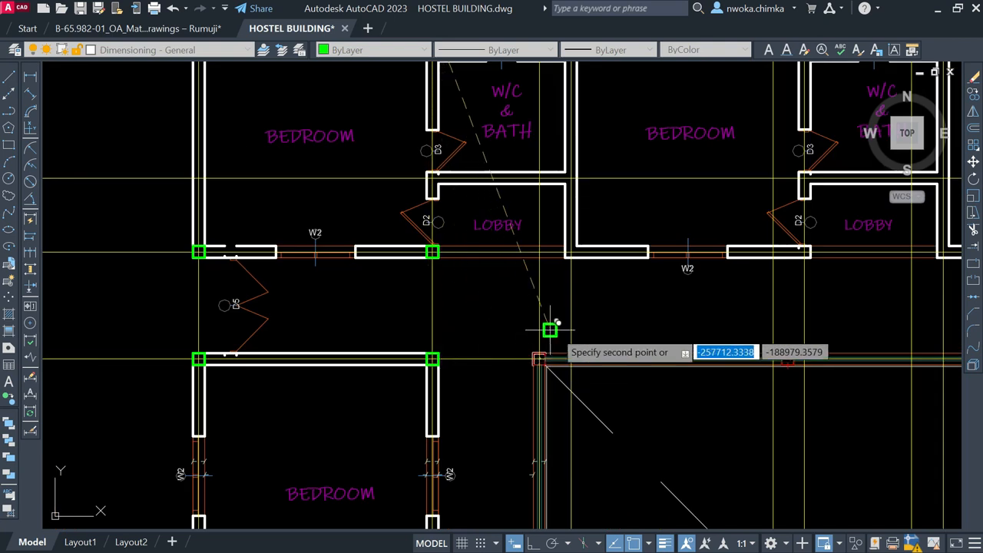
pyautogui.scroll(4, 591, 337)
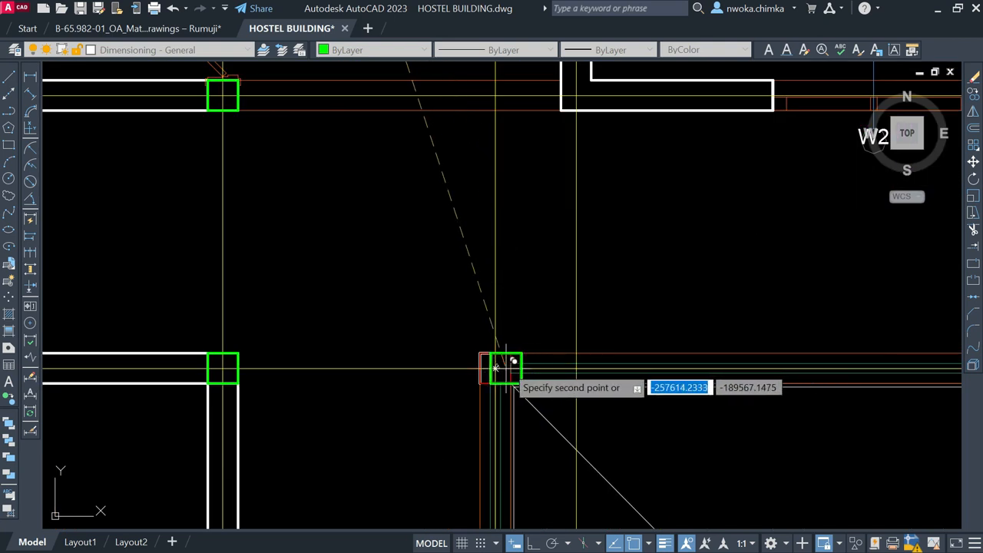
pyautogui.scroll(7, 507, 367)
pyautogui.scroll(4, 500, 347)
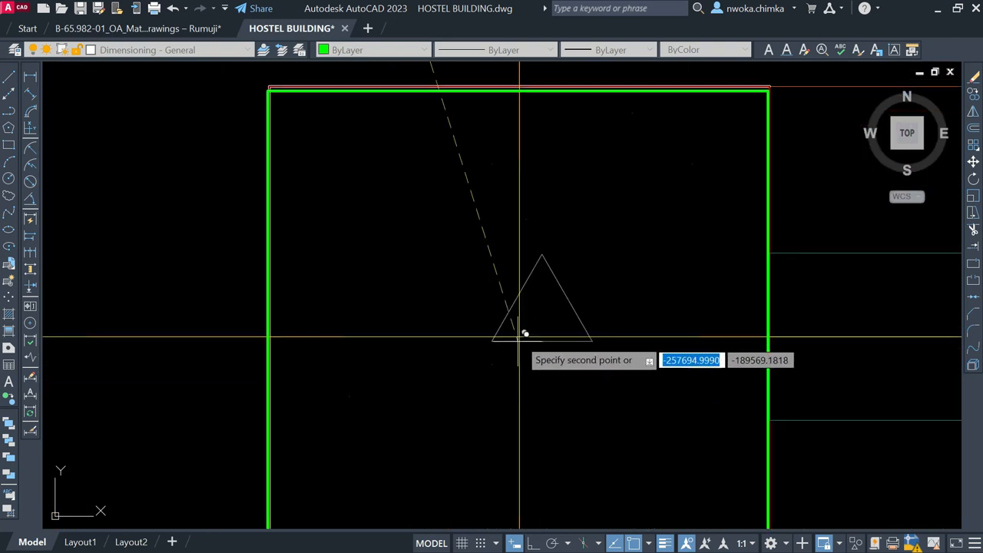
# - Copy the column onto the gridline intersection at the second north bedroom's lower-left wall corner, next to the first lobby
pyautogui.scroll(-5, 524, 333)
pyautogui.moveTo(559, 311); pyautogui.dragTo(507, 412, button='middle')
pyautogui.scroll(-4, 536, 375)
pyautogui.moveTo(567, 331); pyautogui.dragTo(524, 439, button='middle')
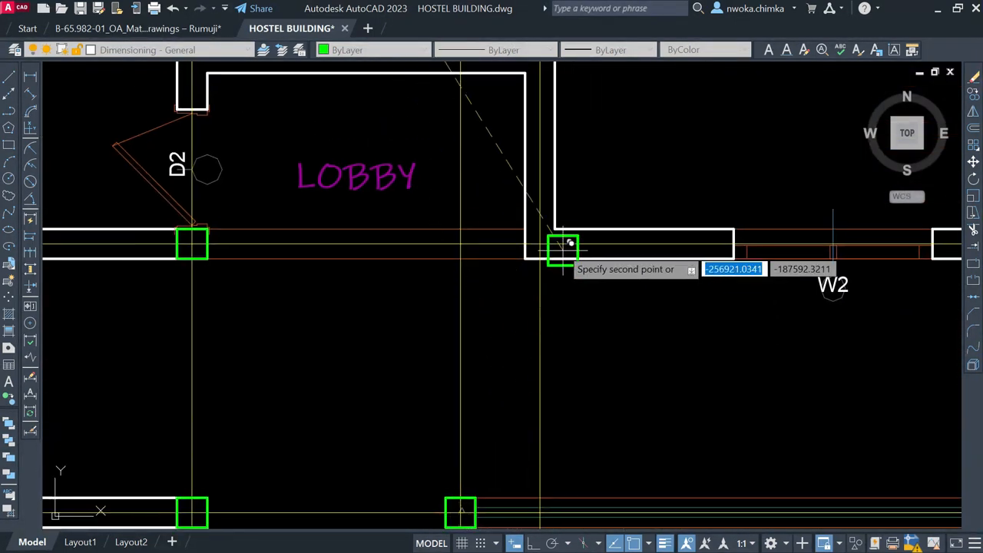
pyautogui.scroll(2, 570, 242)
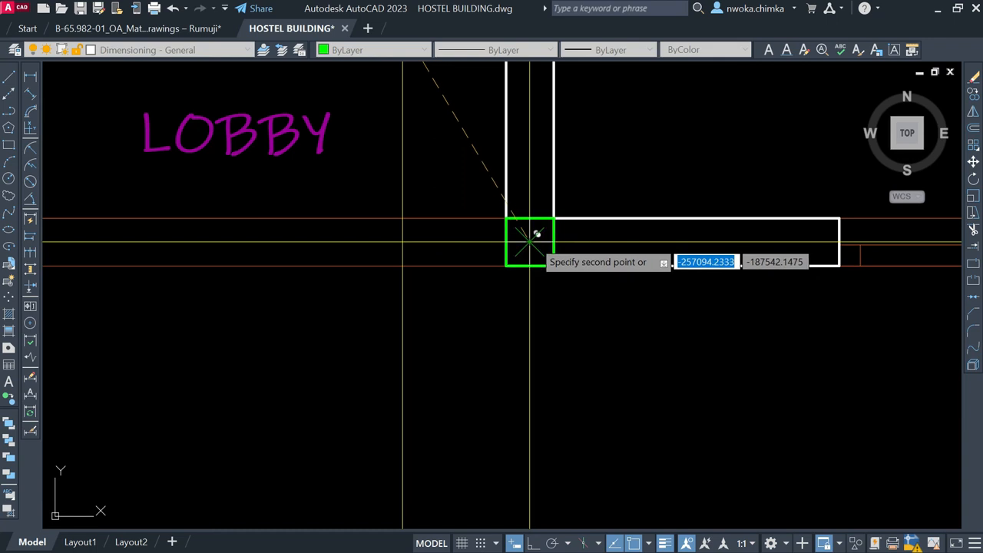
pyautogui.click(530, 242)
# - Copy the column onto the gridline intersection at the second north bedroom's upper-left wall corner
pyautogui.scroll(-5, 513, 363)
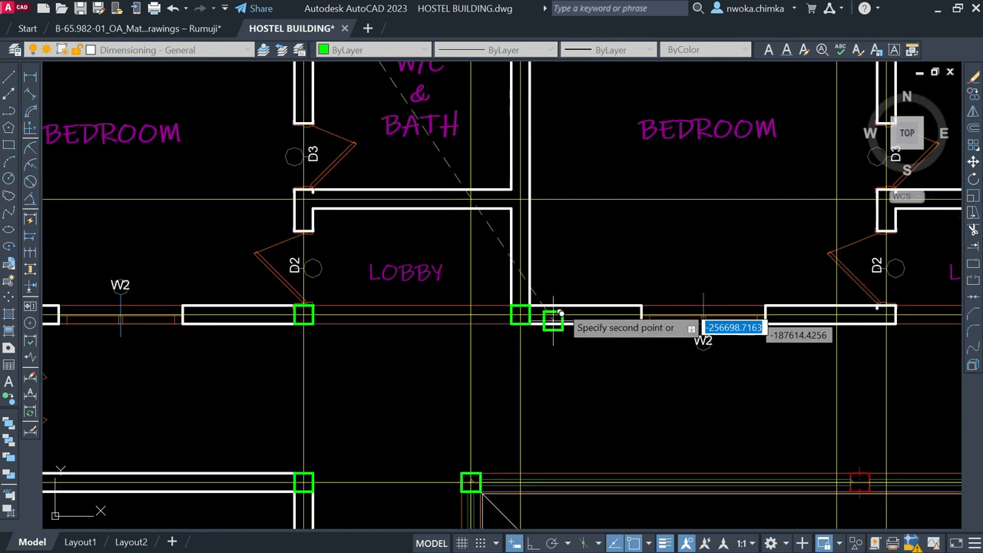
pyautogui.moveTo(556, 309); pyautogui.dragTo(525, 455, button='middle')
pyautogui.moveTo(551, 335); pyautogui.dragTo(546, 386, button='middle')
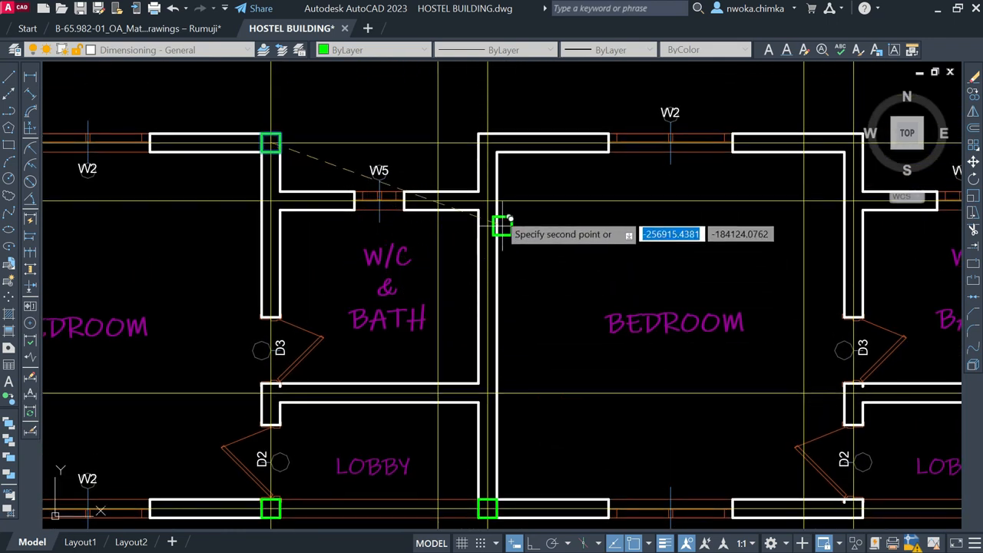
pyautogui.scroll(4, 496, 150)
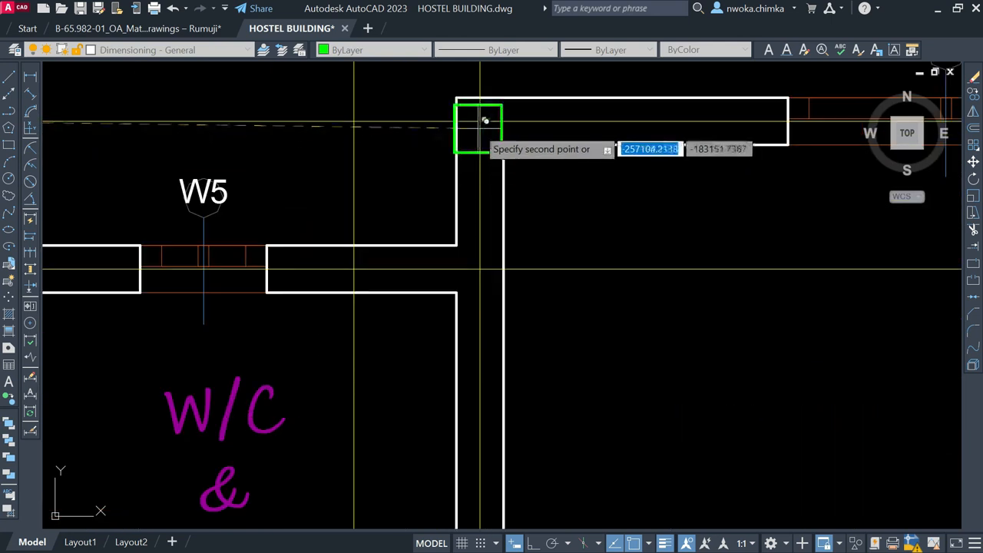
# - Copy the column onto the gridline intersection where the first W/C and lobby partition meets the second north bedroom's west wall
pyautogui.scroll(-5, 479, 122)
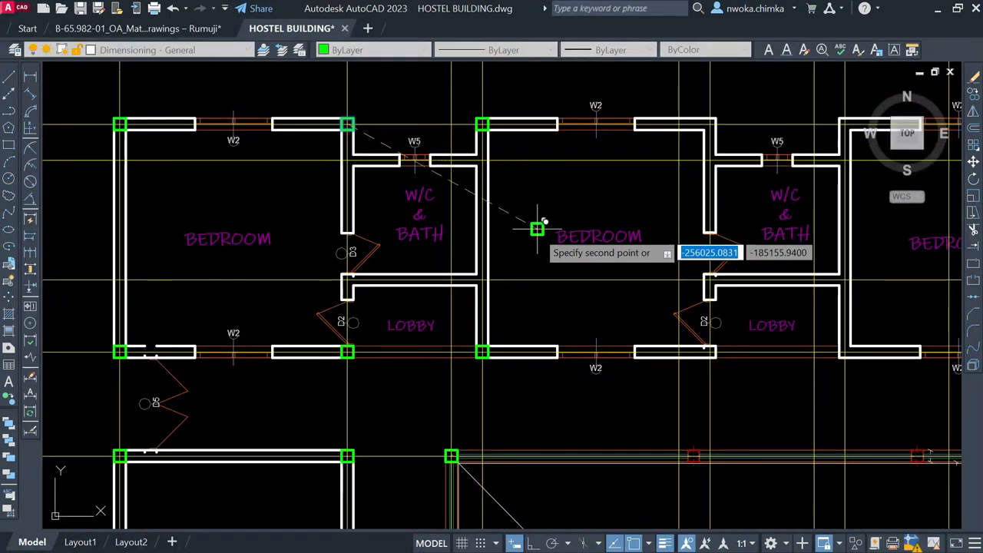
pyautogui.scroll(2, 480, 280)
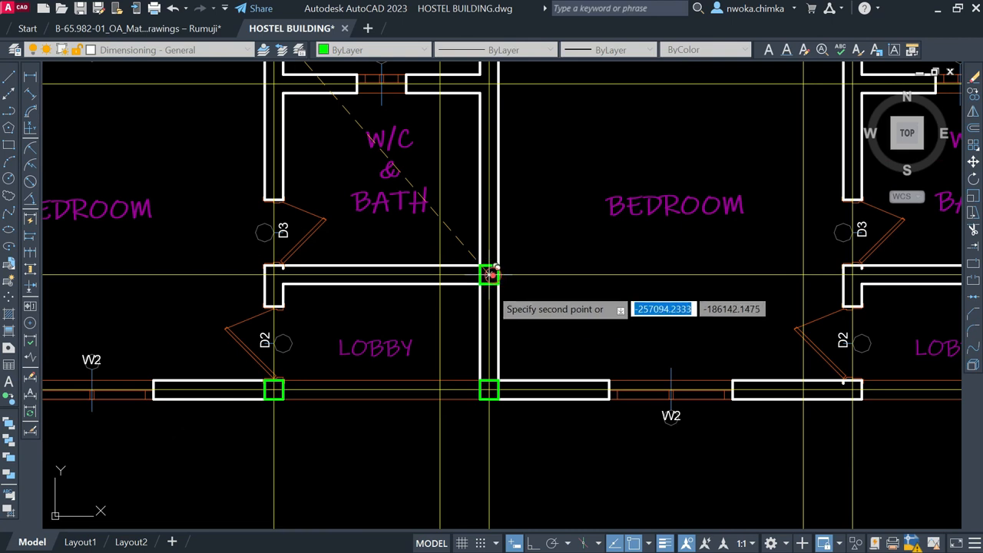
pyautogui.scroll(-2, 547, 242)
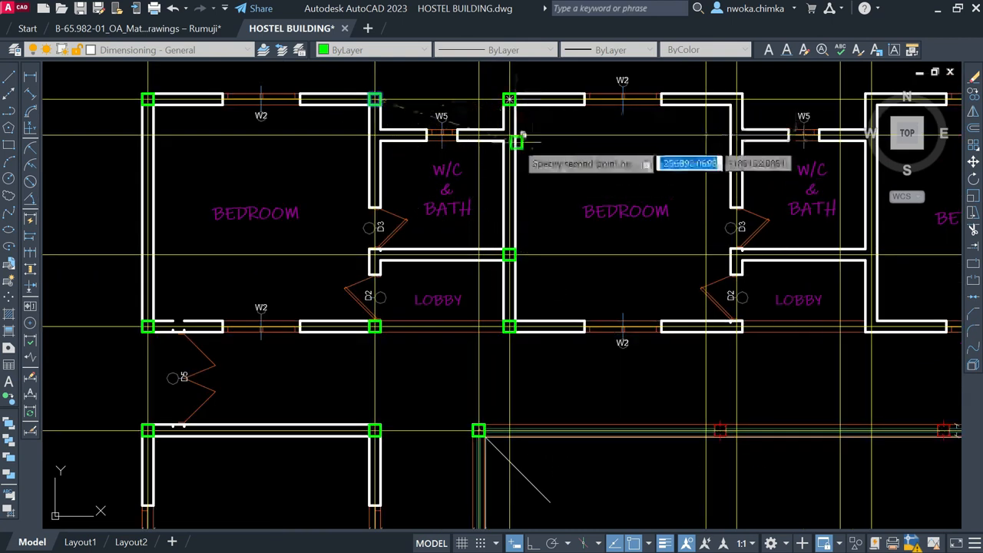
pyautogui.scroll(2, 511, 252)
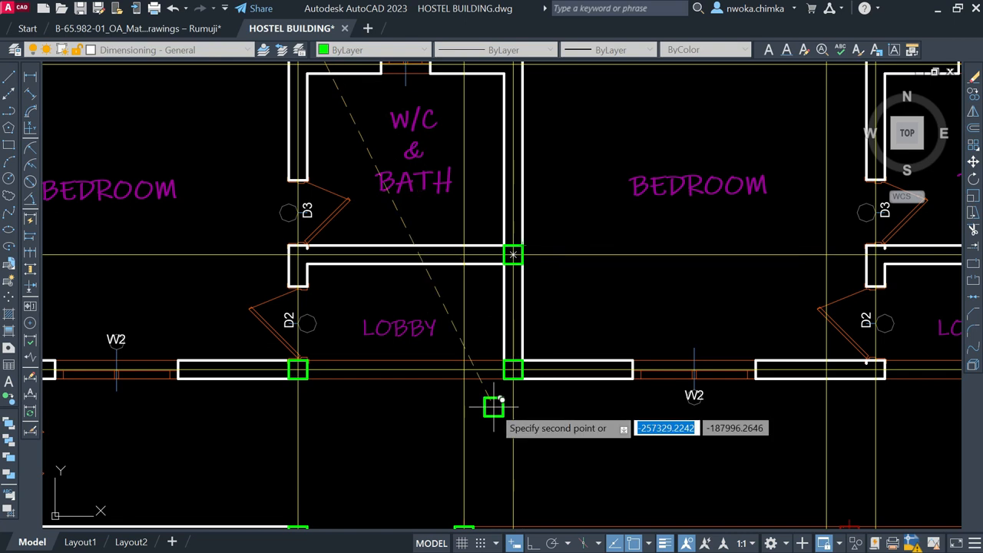
pyautogui.scroll(-3, 494, 408)
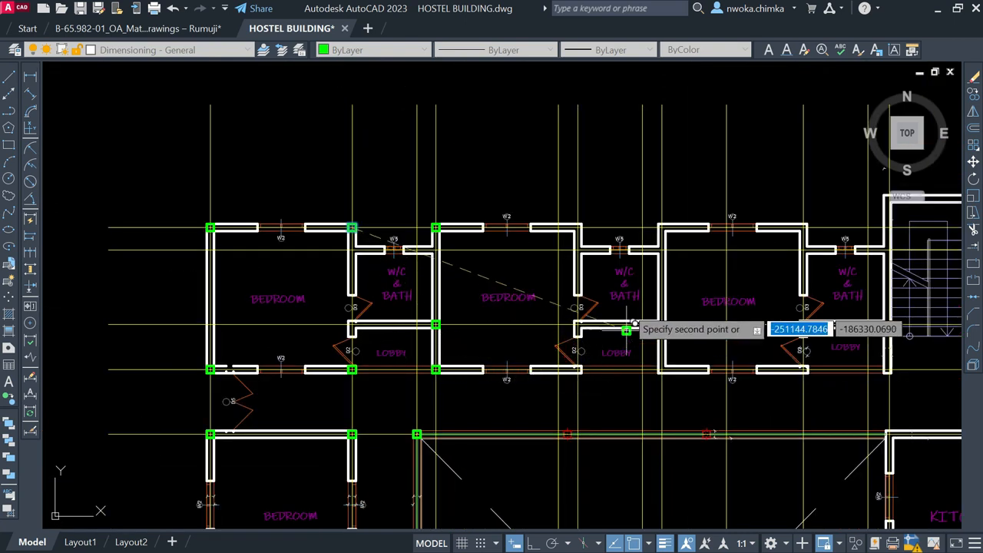
# - Copy the column onto the gridline intersections at the second north bedroom's upper-right and lower-right wall corners
pyautogui.scroll(4, 592, 225)
pyautogui.scroll(5, 592, 225)
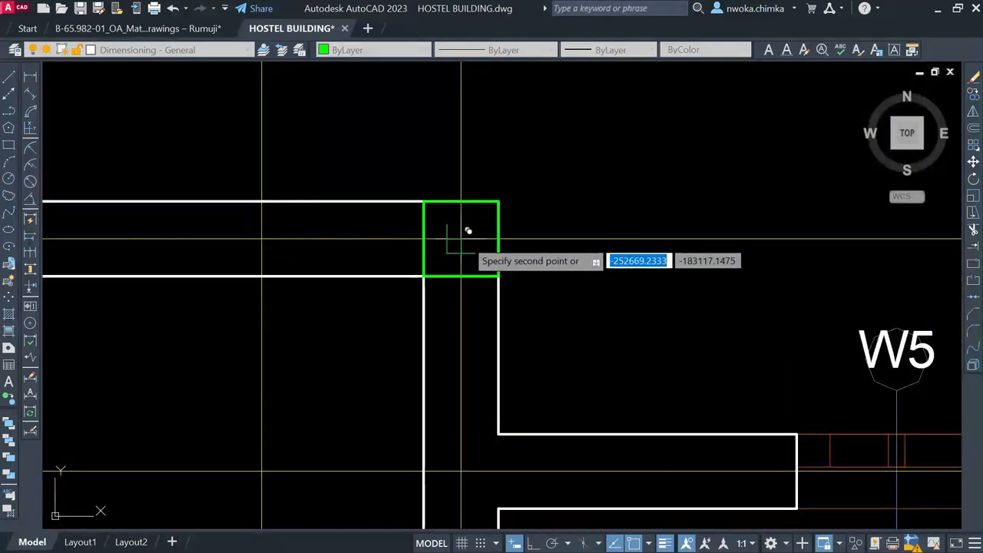
pyautogui.scroll(-5, 468, 230)
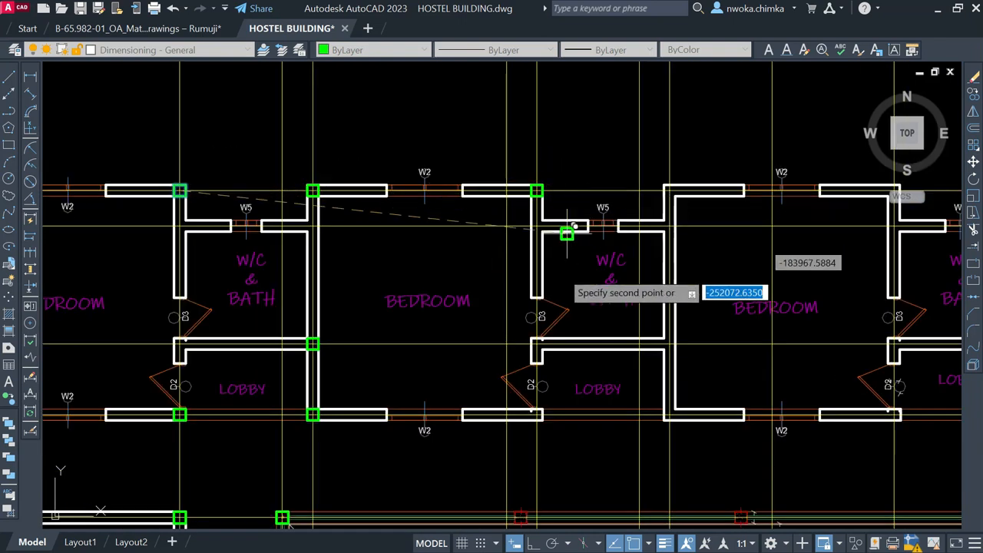
pyautogui.scroll(2, 547, 428)
pyautogui.scroll(2, 546, 428)
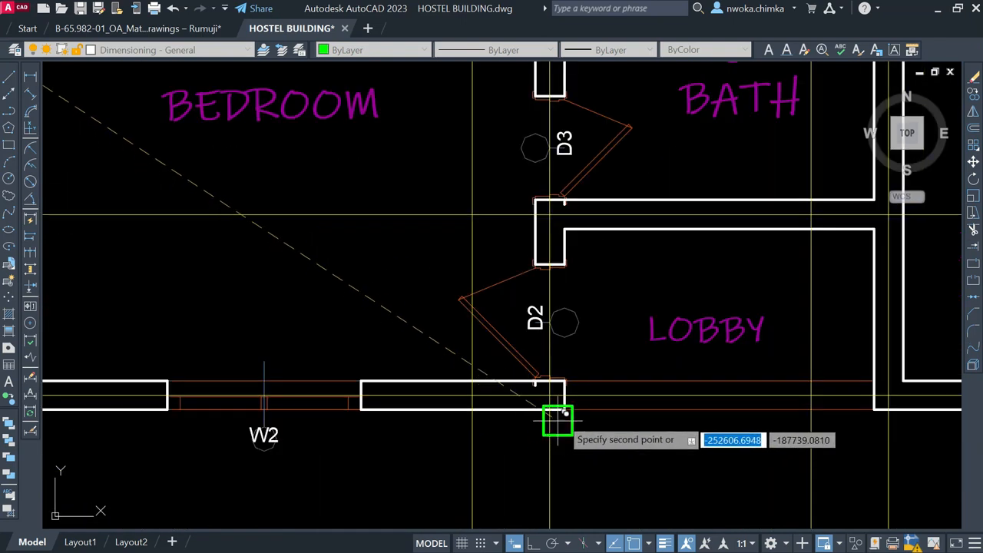
pyautogui.scroll(2, 549, 395)
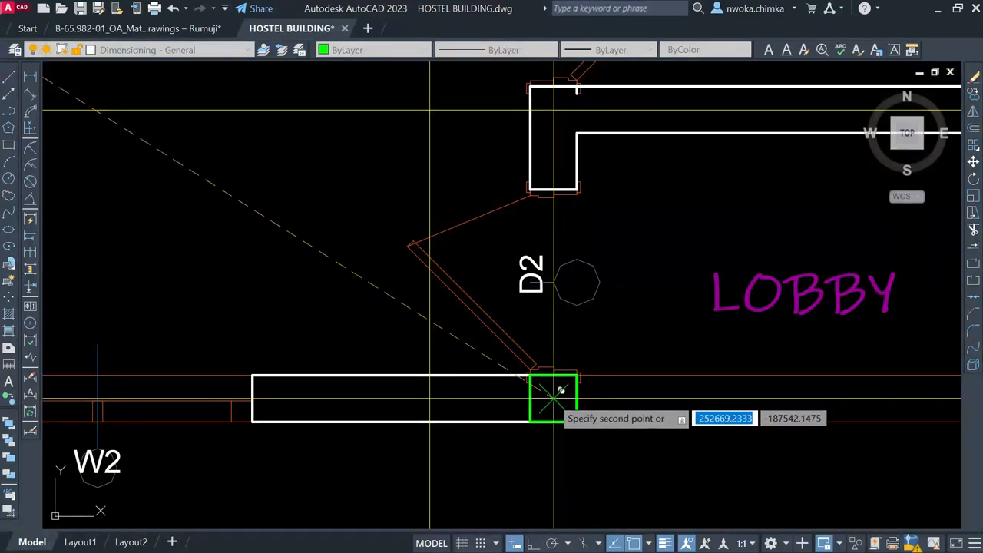
pyautogui.click(553, 397)
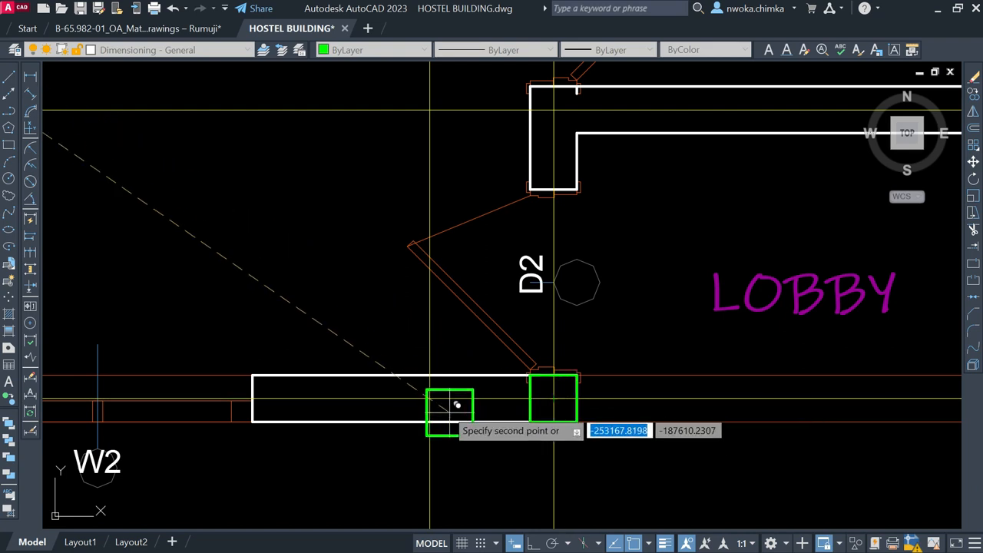
# - Copy the column onto the gridline intersections at the third north bedroom's upper-left and lower-left wall corners
pyautogui.scroll(-6, 564, 358)
pyautogui.scroll(10, 578, 381)
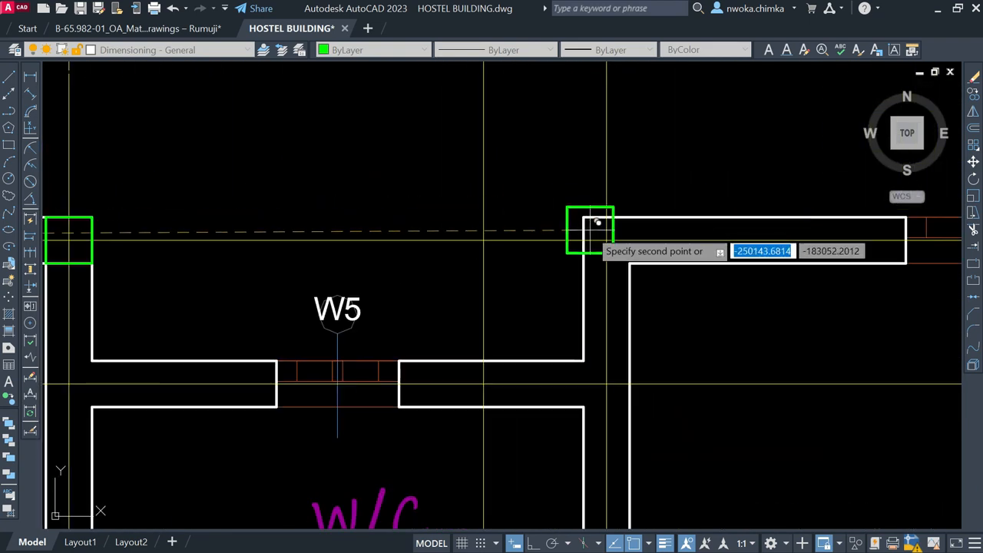
pyautogui.scroll(-10, 598, 227)
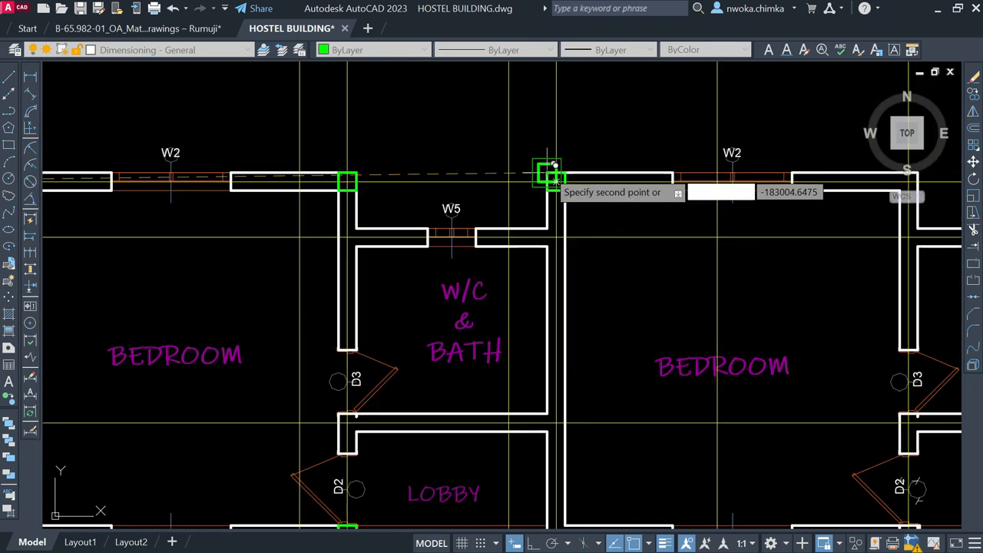
pyautogui.scroll(6, 548, 312)
pyautogui.scroll(3, 577, 307)
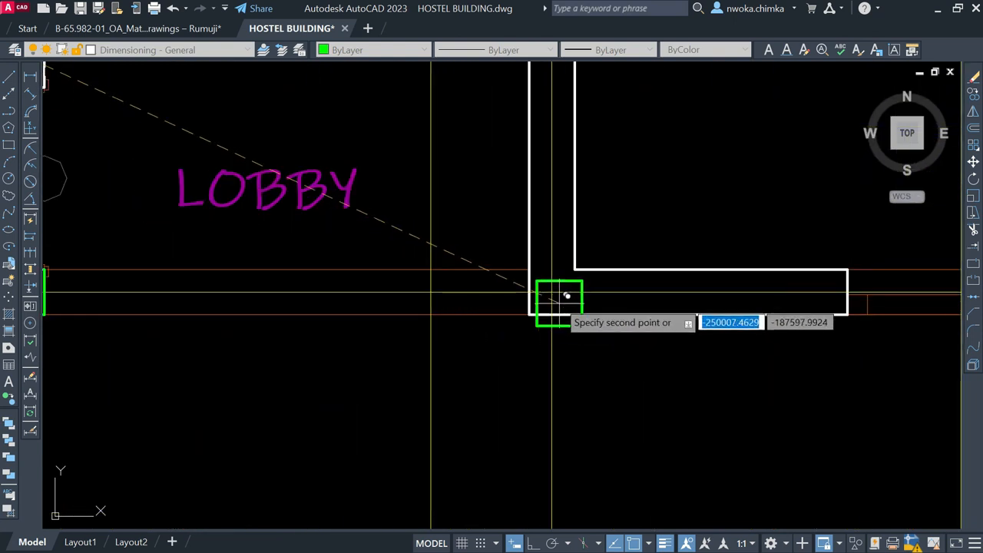
# - Copy the column onto the gridline intersection at the third north bedroom's upper-right wall corner
pyautogui.scroll(-6, 530, 315)
pyautogui.scroll(-3, 563, 305)
pyautogui.scroll(6, 575, 223)
pyautogui.scroll(5, 566, 243)
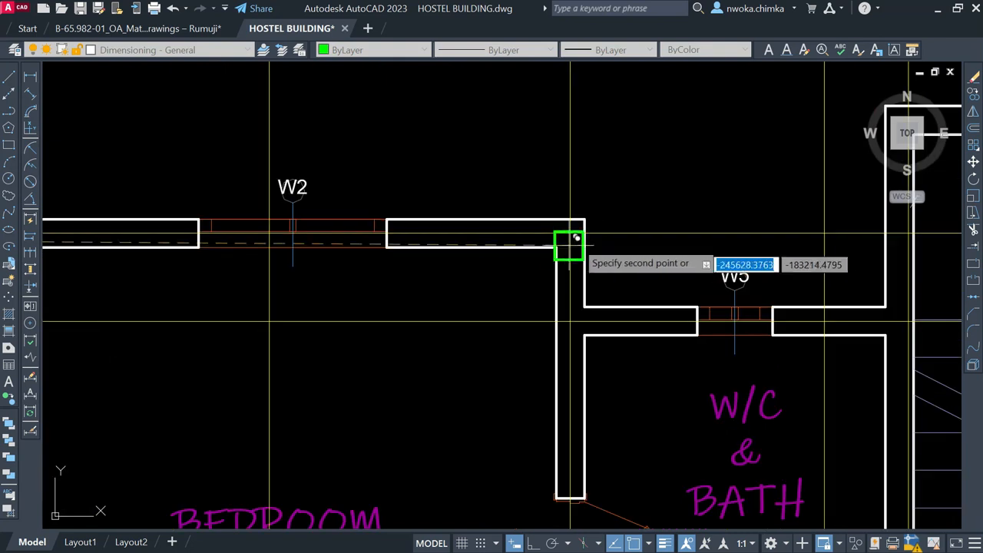
pyautogui.click(575, 220)
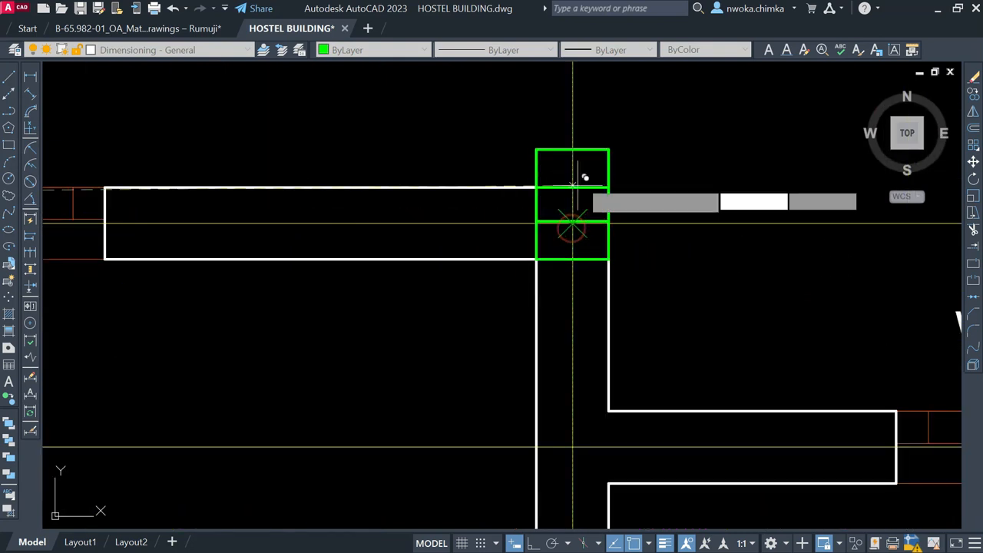
# - Copy the column onto the gridline intersection at the third north bedroom's lower-right wall corner, beside the lobby
pyautogui.scroll(-7, 583, 200)
pyautogui.scroll(8, 583, 342)
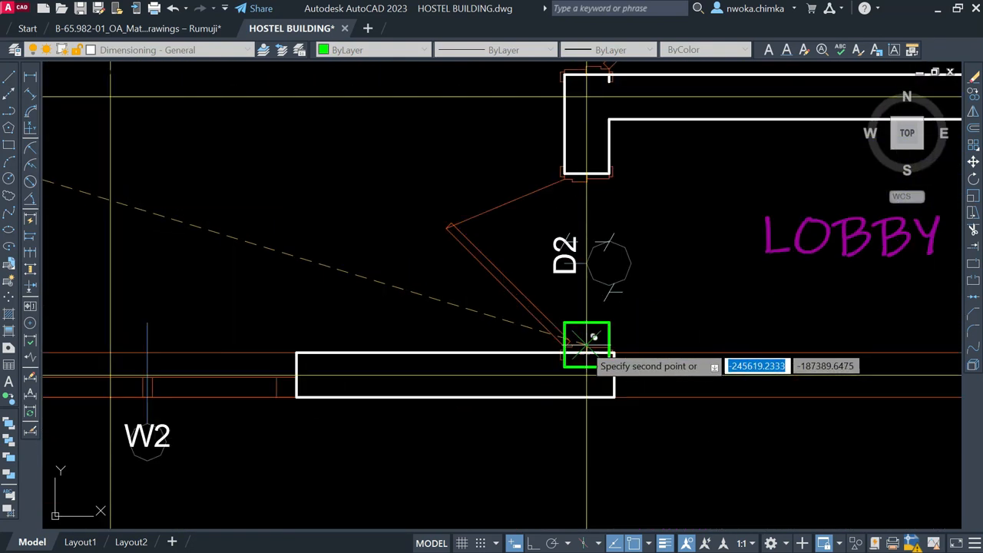
pyautogui.scroll(2, 587, 377)
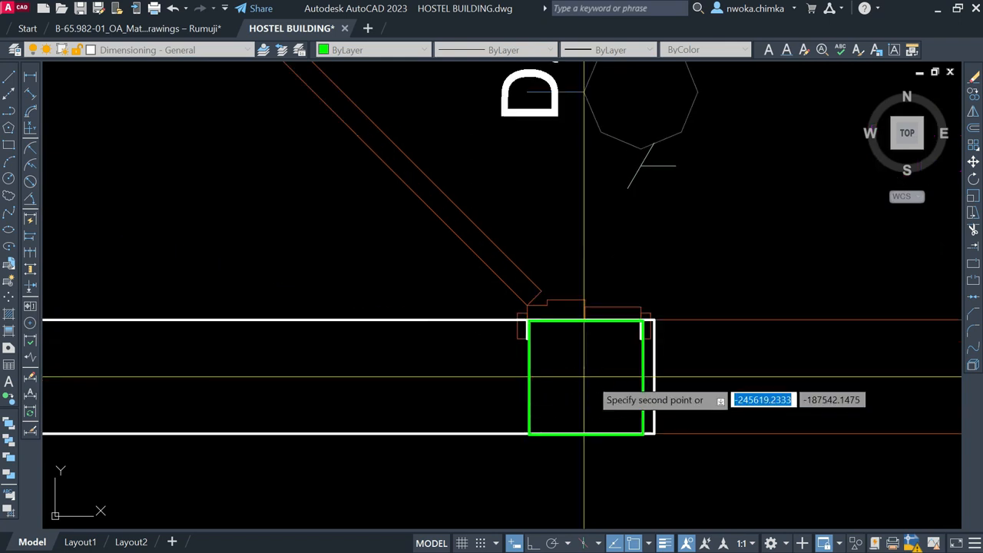
pyautogui.scroll(-6, 590, 370)
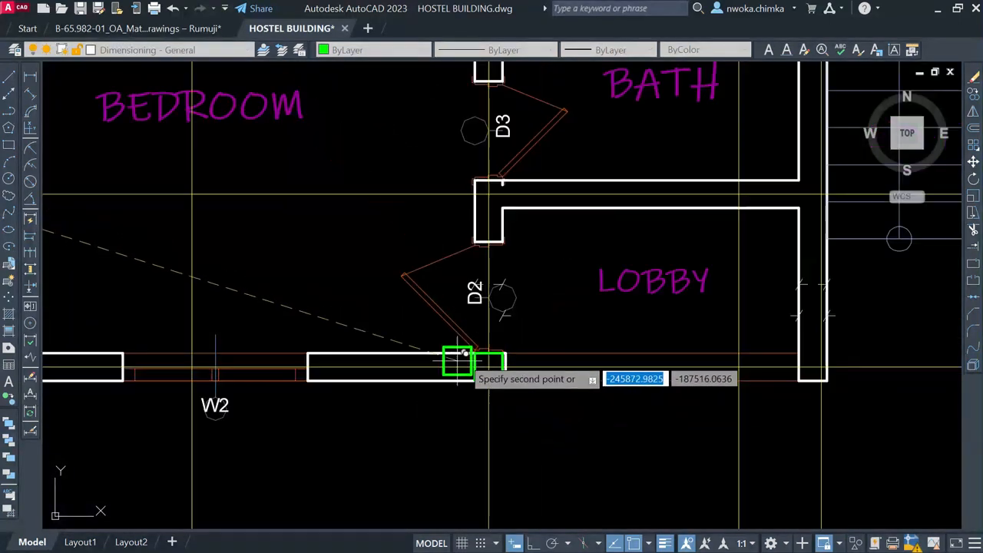
# - Examine the north wing's gridlines and wall junctions from the first stairwell across to the far bedrooms
pyautogui.moveTo(676, 323); pyautogui.dragTo(568, 407, button='middle')
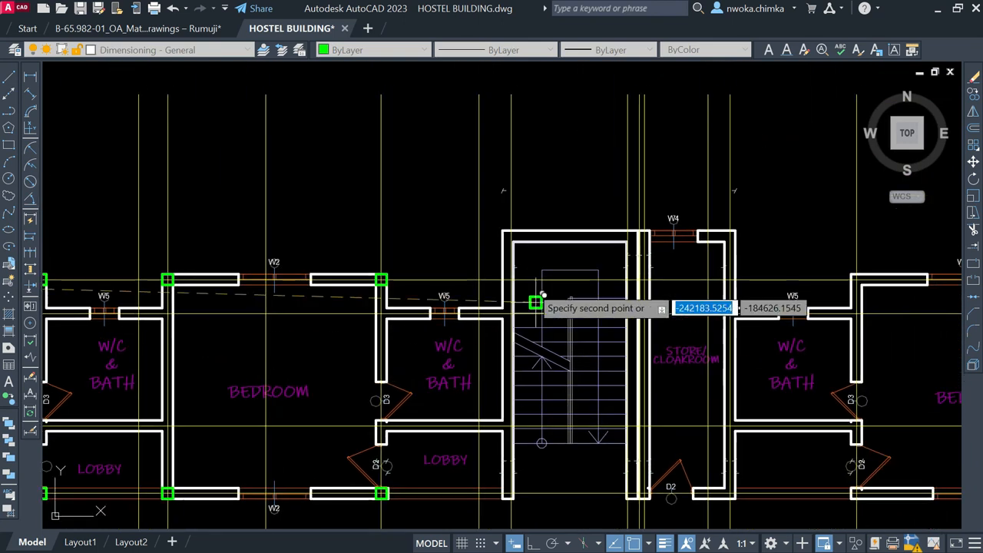
pyautogui.scroll(-3, 676, 240)
pyautogui.scroll(6, 694, 235)
pyautogui.scroll(-5, 715, 234)
pyautogui.scroll(-4, 585, 222)
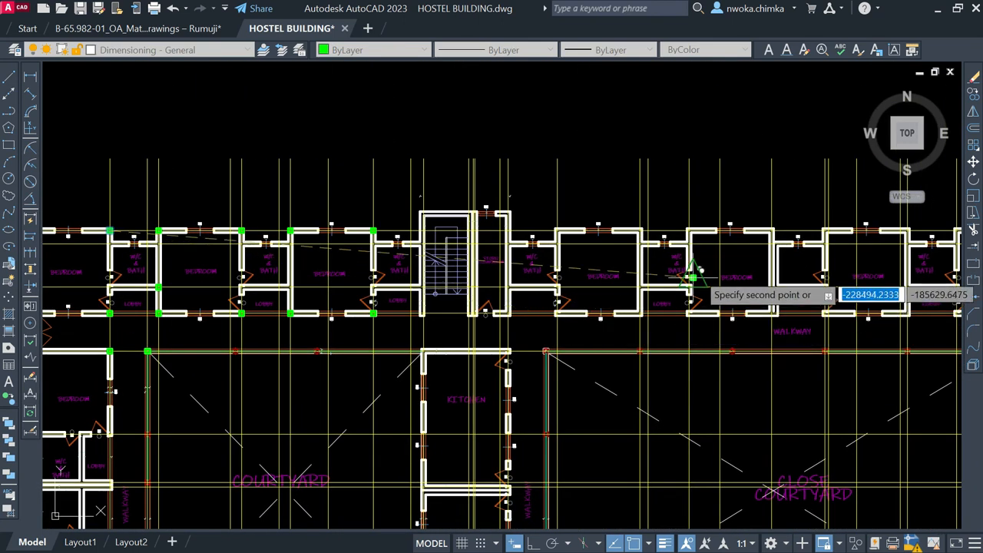
pyautogui.moveTo(576, 288); pyautogui.dragTo(515, 296, button='middle')
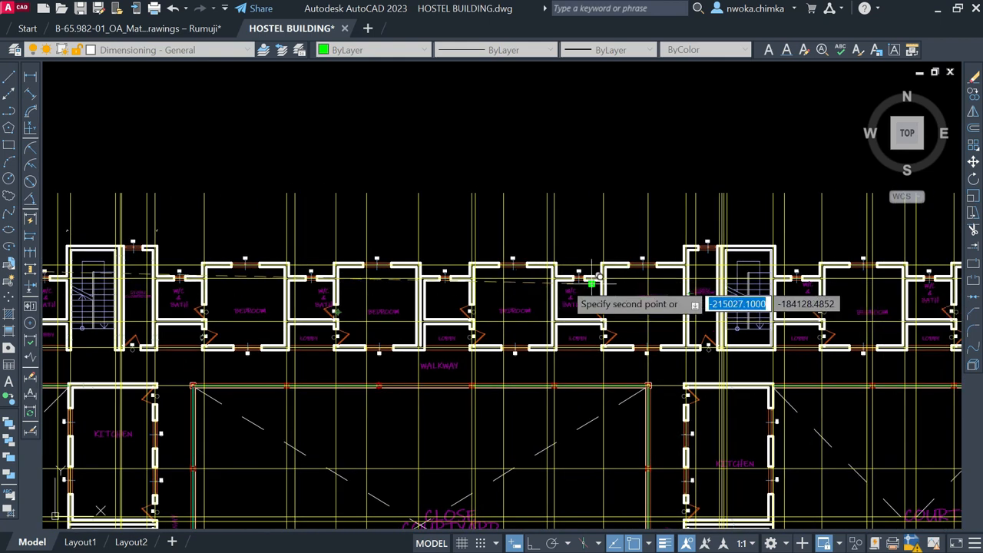
pyautogui.scroll(-5, 603, 292)
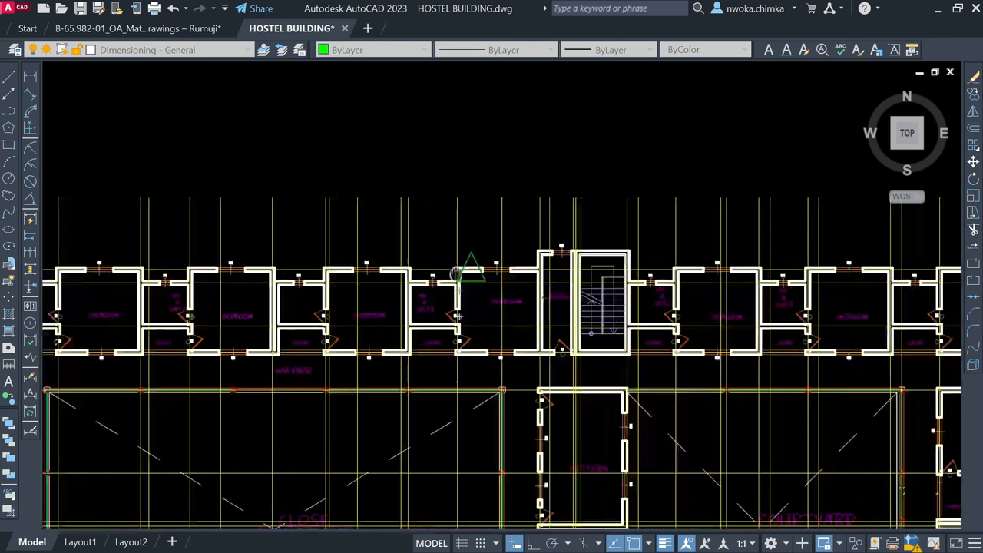
pyautogui.moveTo(281, 320); pyautogui.dragTo(581, 256, button='middle')
pyautogui.scroll(4, 582, 256)
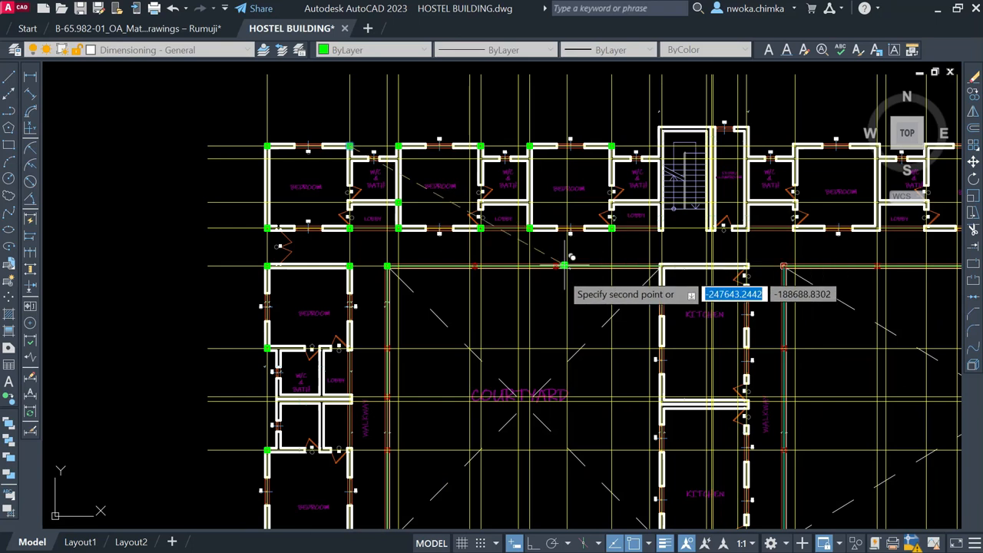
# - Copy the column onto the gridline intersection at the upper-left wall corner of the upper kitchen beside the first courtyard
pyautogui.moveTo(695, 265); pyautogui.dragTo(661, 306, button='middle')
pyautogui.scroll(2, 637, 282)
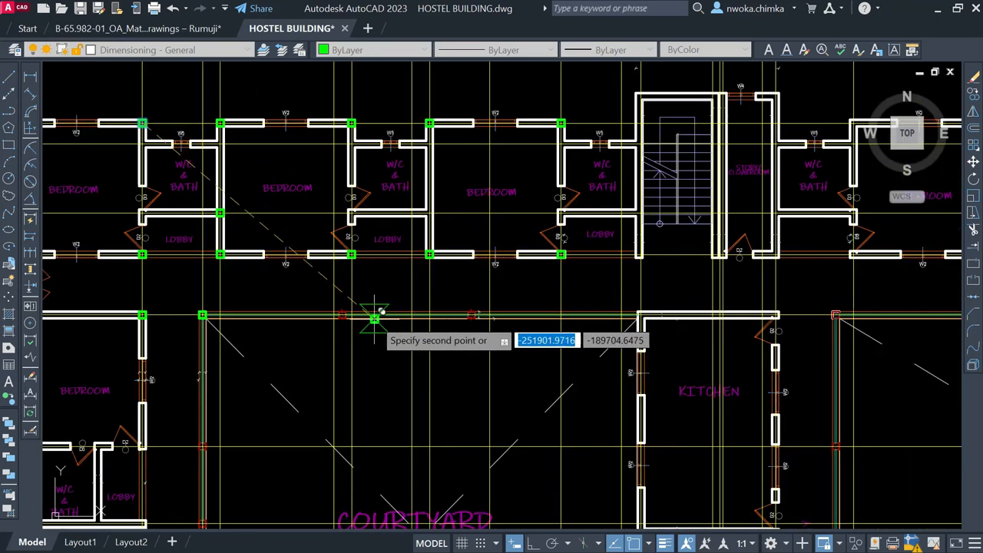
pyautogui.scroll(4, 374, 315)
pyautogui.scroll(-6, 445, 314)
pyautogui.scroll(4, 637, 318)
pyautogui.scroll(8, 610, 308)
pyautogui.scroll(2, 534, 277)
pyautogui.scroll(-10, 560, 254)
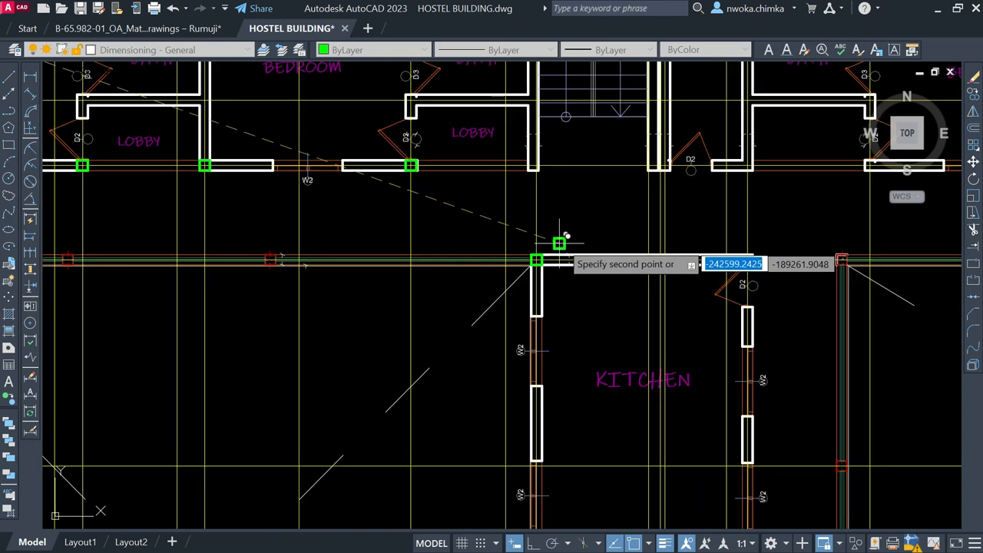
# - Copy the column onto the gridline intersection where the upper kitchen's south wall meets its west wall
pyautogui.scroll(4, 573, 338)
pyautogui.scroll(4, 560, 345)
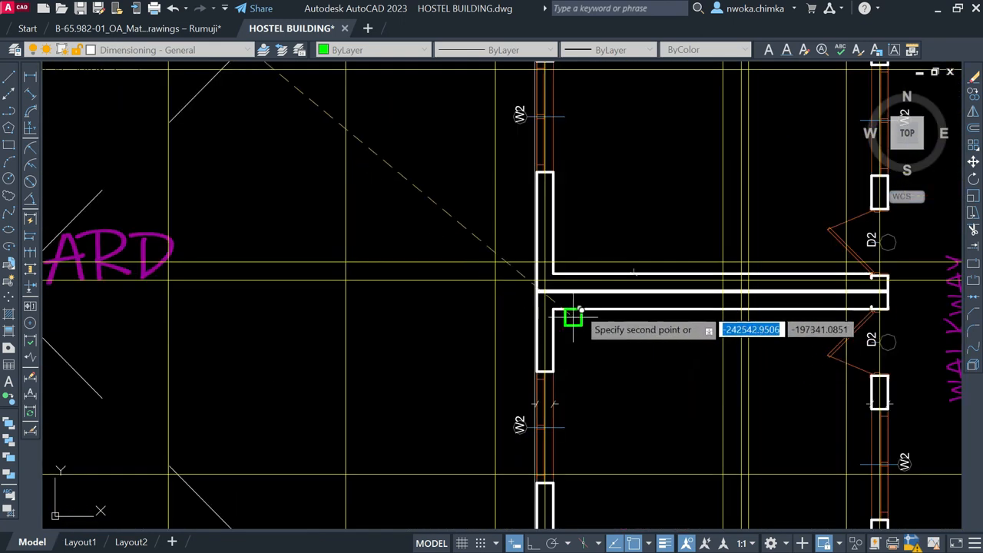
pyautogui.scroll(4, 607, 265)
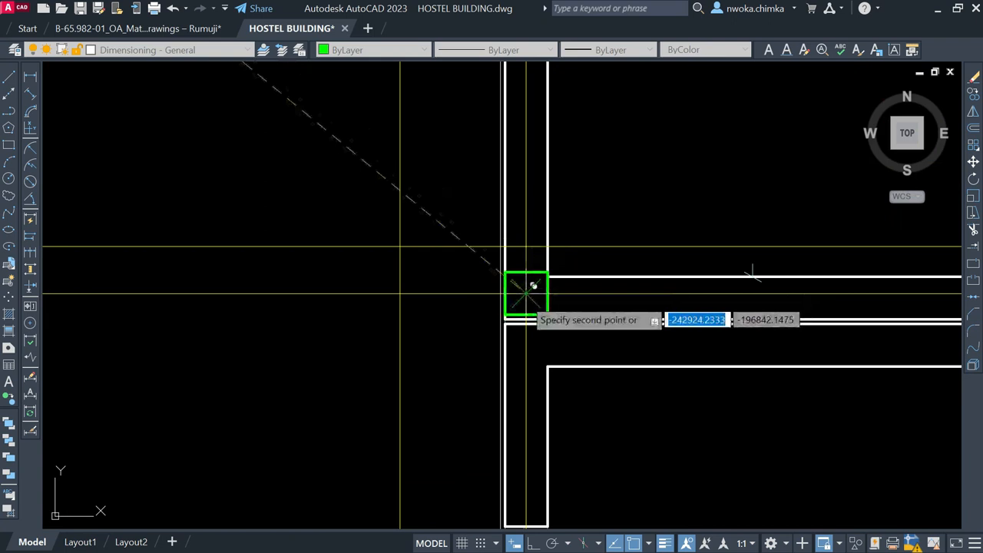
pyautogui.scroll(-7, 584, 231)
pyautogui.scroll(7, 599, 254)
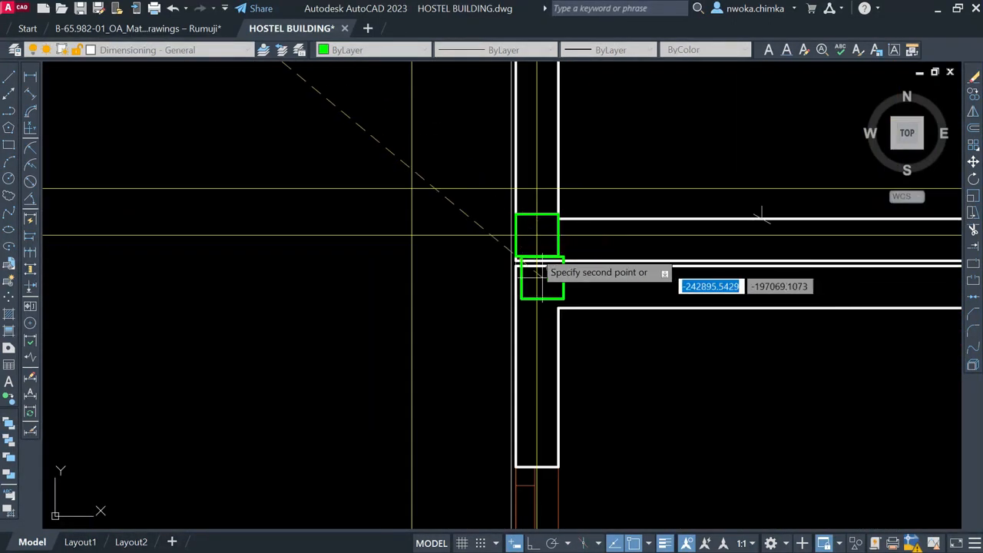
pyautogui.scroll(-7, 532, 261)
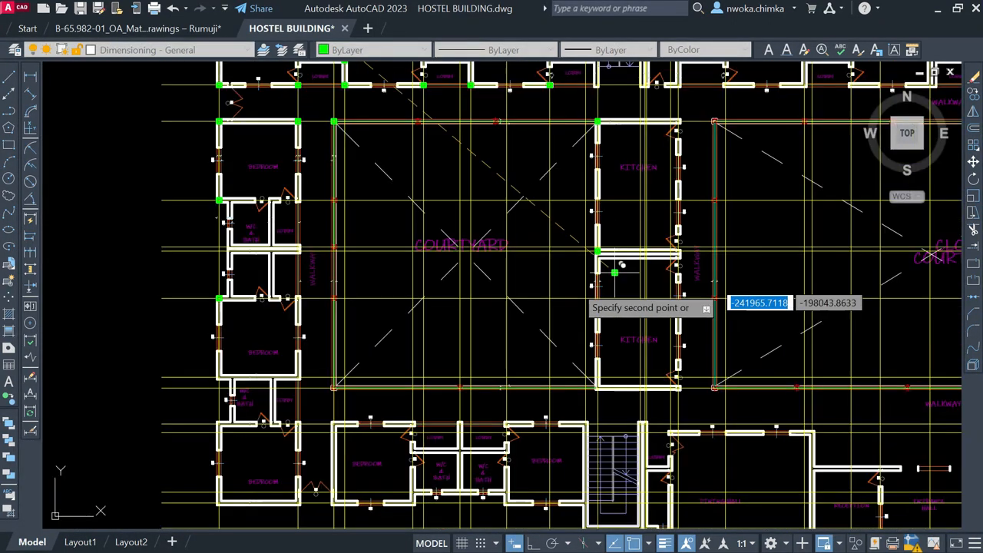
# - Copy the column onto the gridline intersection at the lower-left wall corner of the west wing's second bedroom
pyautogui.scroll(1, 472, 325)
pyautogui.scroll(6, 300, 250)
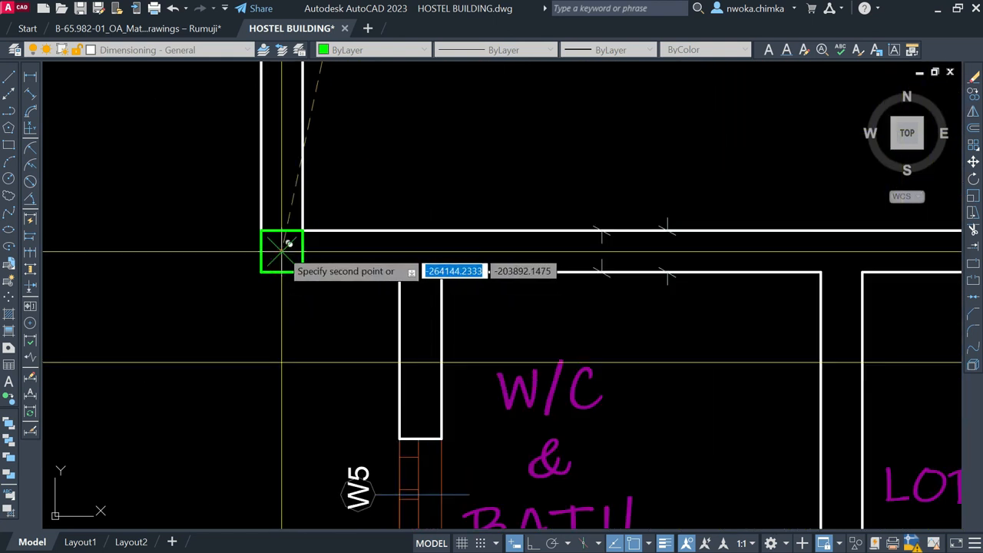
pyautogui.scroll(-7, 373, 223)
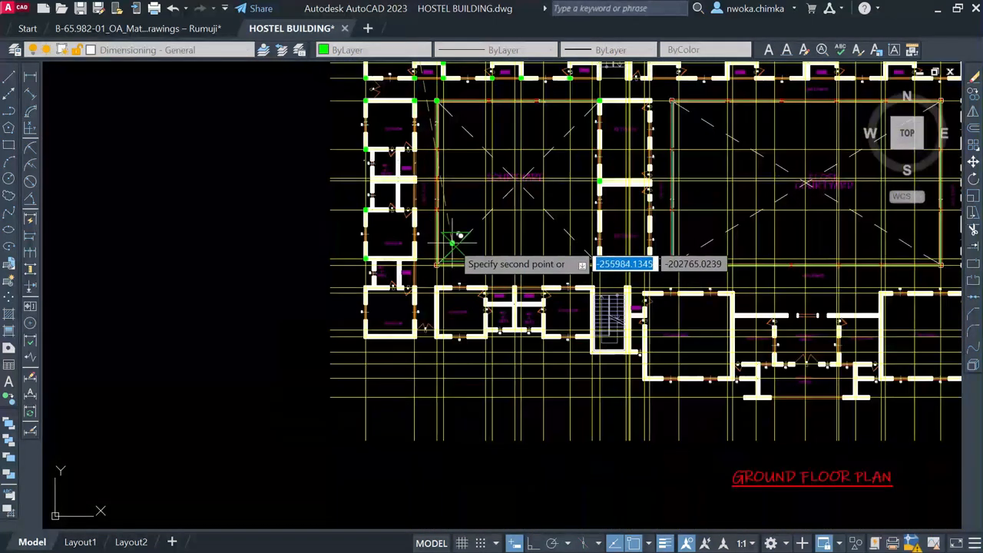
# - Examine the columns placed so far around the first courtyard, the north wing and the west wing
pyautogui.moveTo(459, 236); pyautogui.dragTo(353, 315, button='middle')
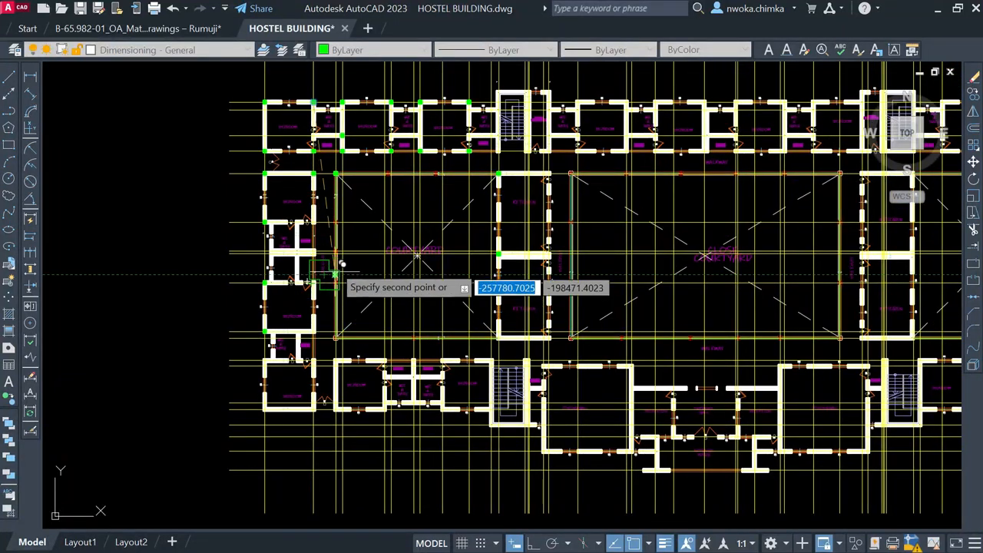
pyautogui.scroll(2, 399, 94)
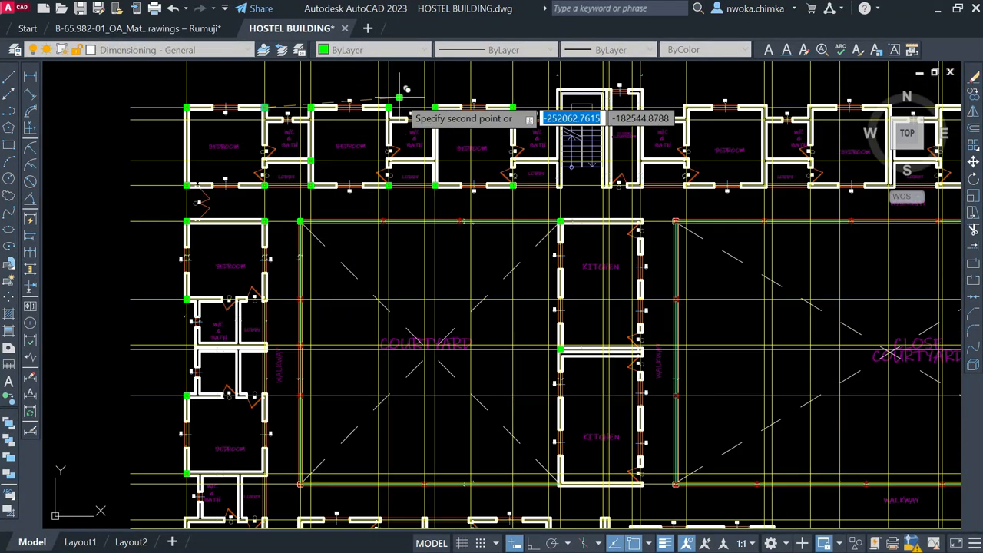
pyautogui.scroll(-4, 398, 154)
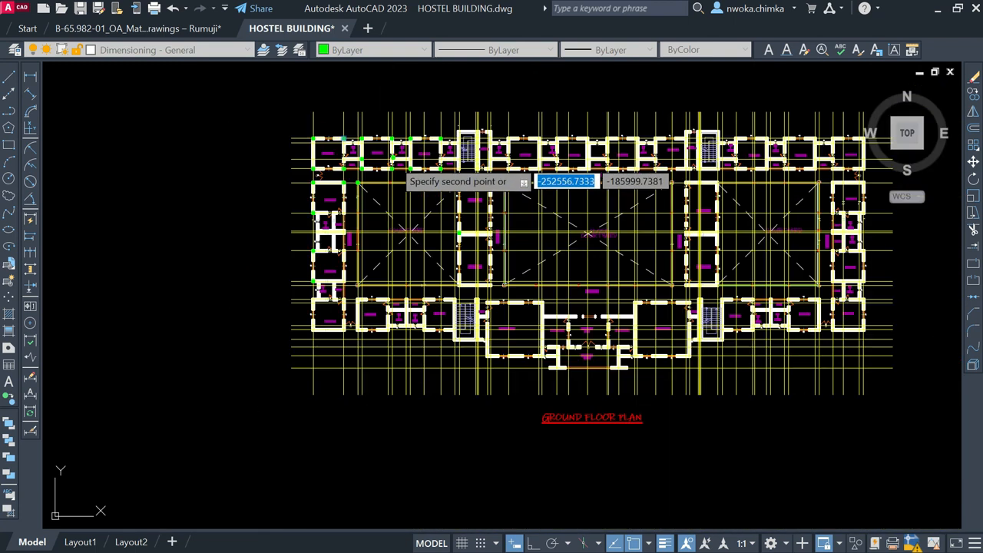
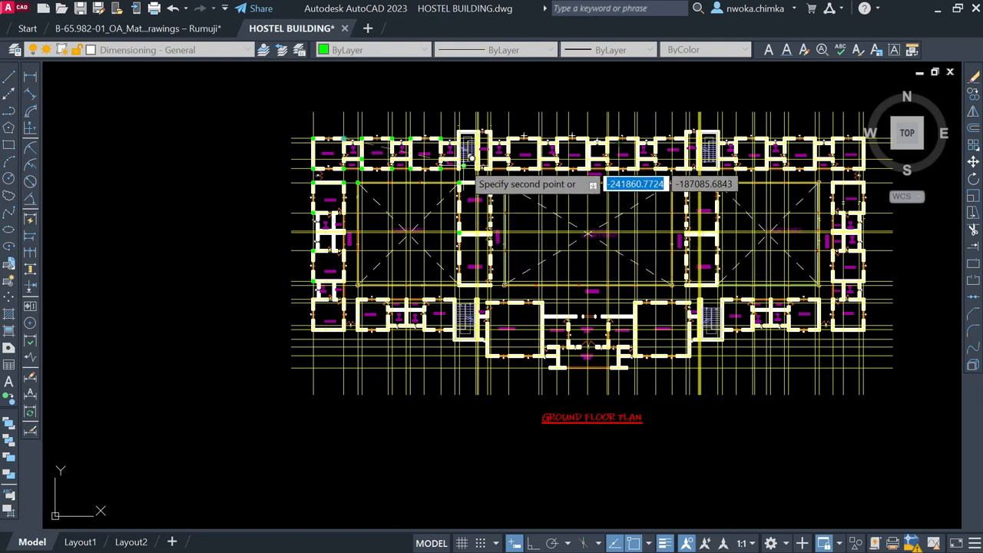
pyautogui.scroll(2, 470, 158)
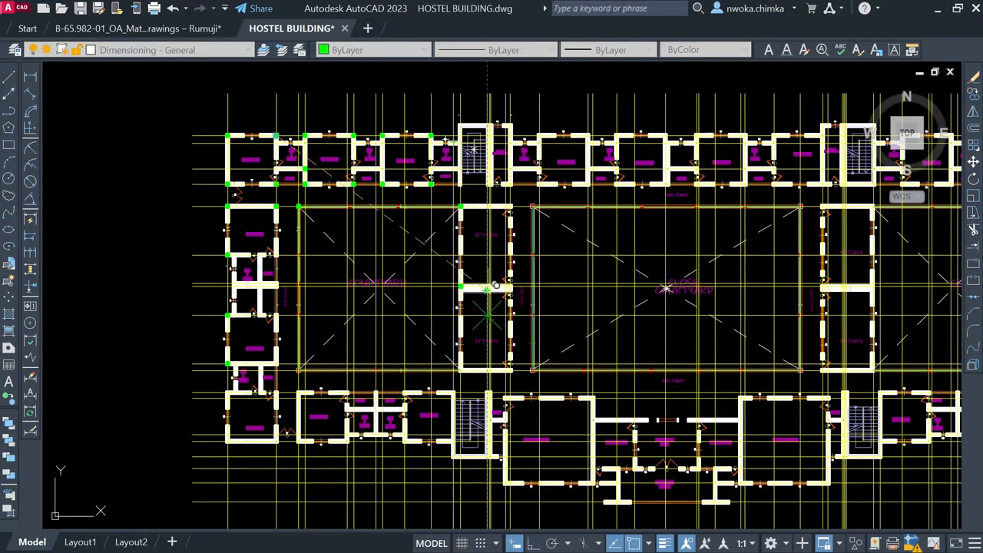
pyautogui.scroll(-5, 415, 269)
pyautogui.scroll(2, 622, 158)
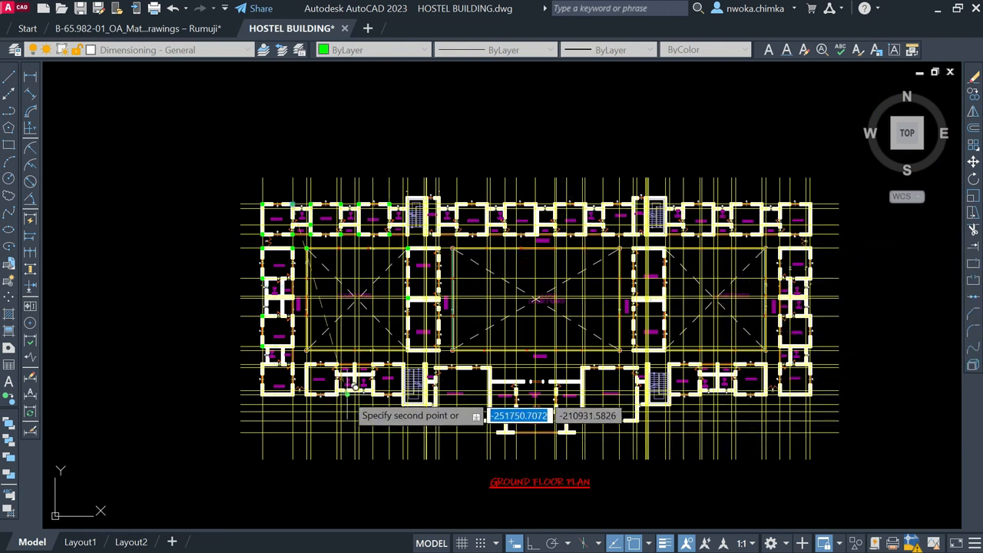
pyautogui.scroll(2, 277, 354)
pyautogui.scroll(2, 283, 354)
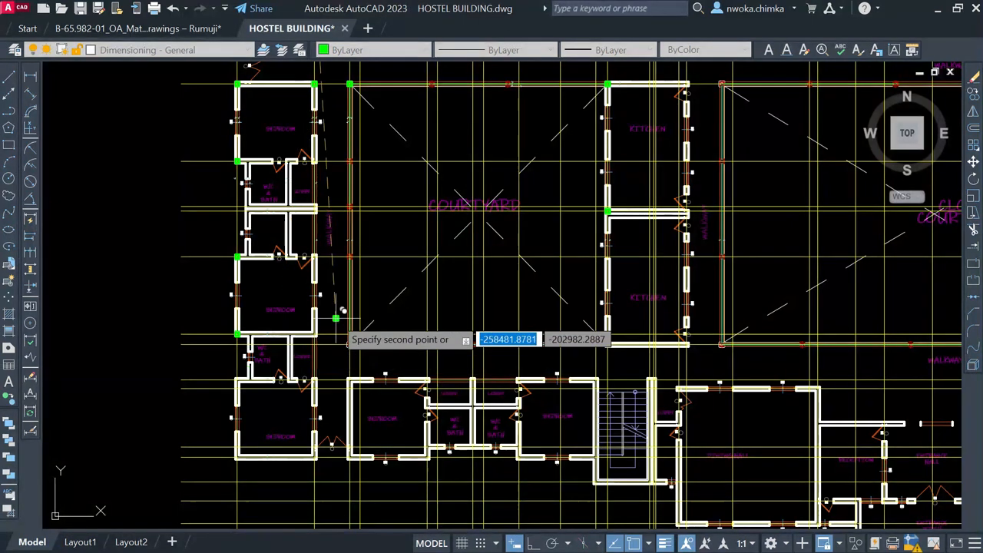
pyautogui.scroll(-2, 355, 306)
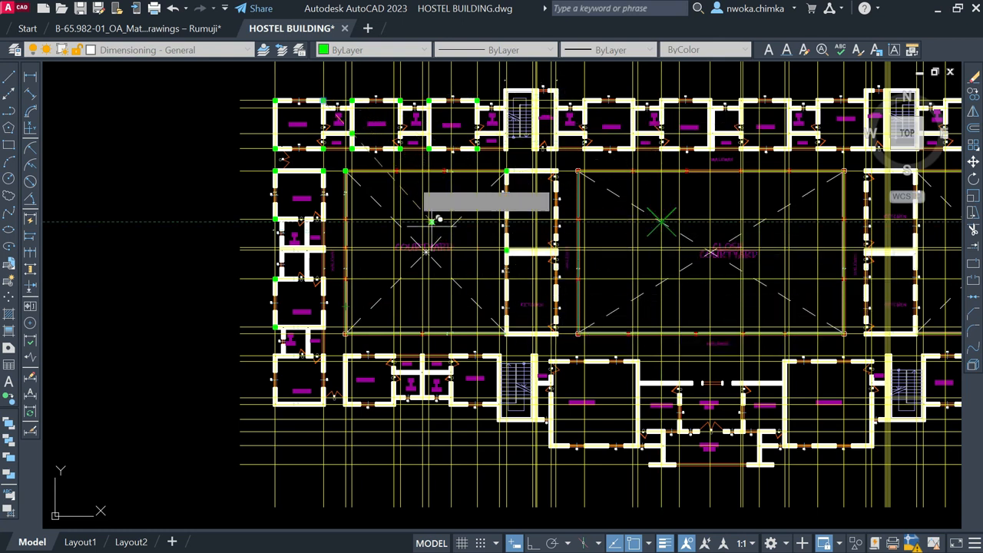
pyautogui.scroll(2, 298, 91)
pyautogui.scroll(2, 298, 91)
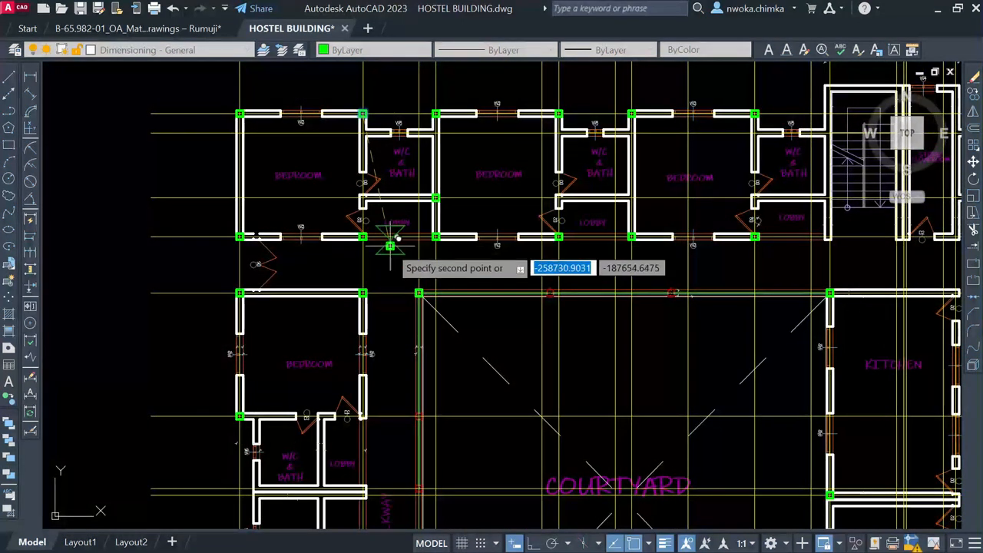
pyautogui.scroll(-2, 378, 256)
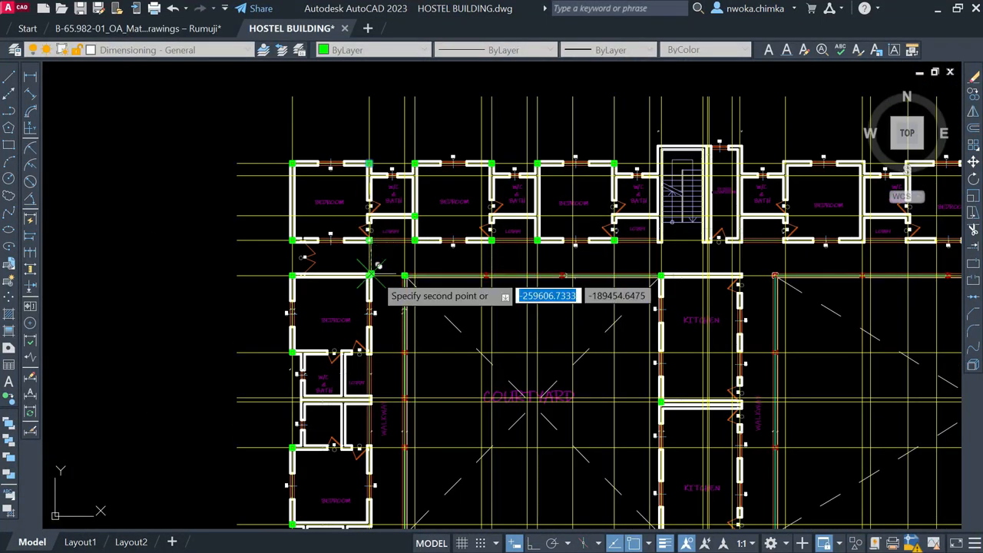
# - Examine the framed set of plans and elevations above the ground floor plan
pyautogui.scroll(-4, 394, 278)
pyautogui.moveTo(453, 141); pyautogui.dragTo(459, 390, button='middle')
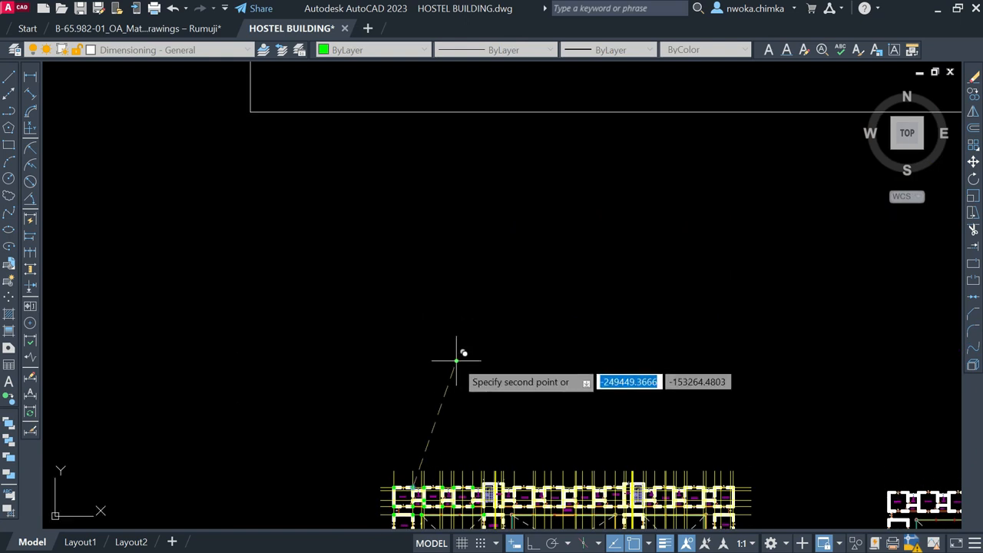
pyautogui.scroll(-2, 456, 360)
pyautogui.scroll(-2, 486, 257)
pyautogui.scroll(-2, 499, 235)
pyautogui.moveTo(504, 229); pyautogui.dragTo(411, 358, button='middle')
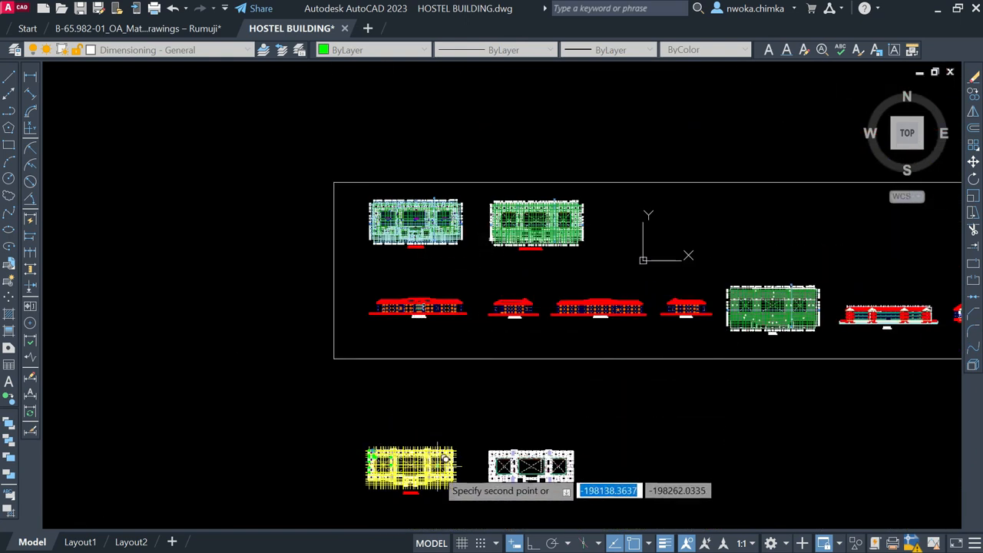
pyautogui.click(428, 492)
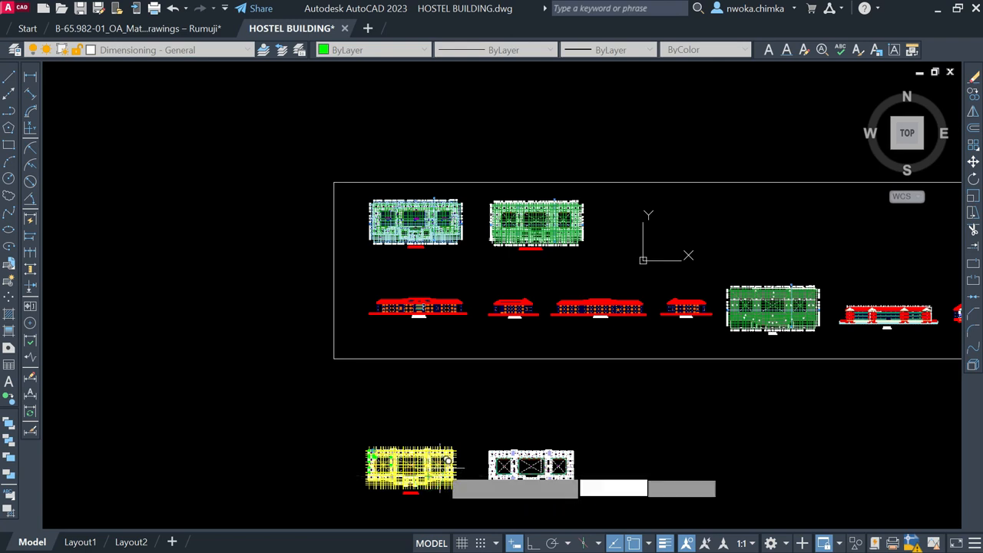
pyautogui.scroll(2, 455, 484)
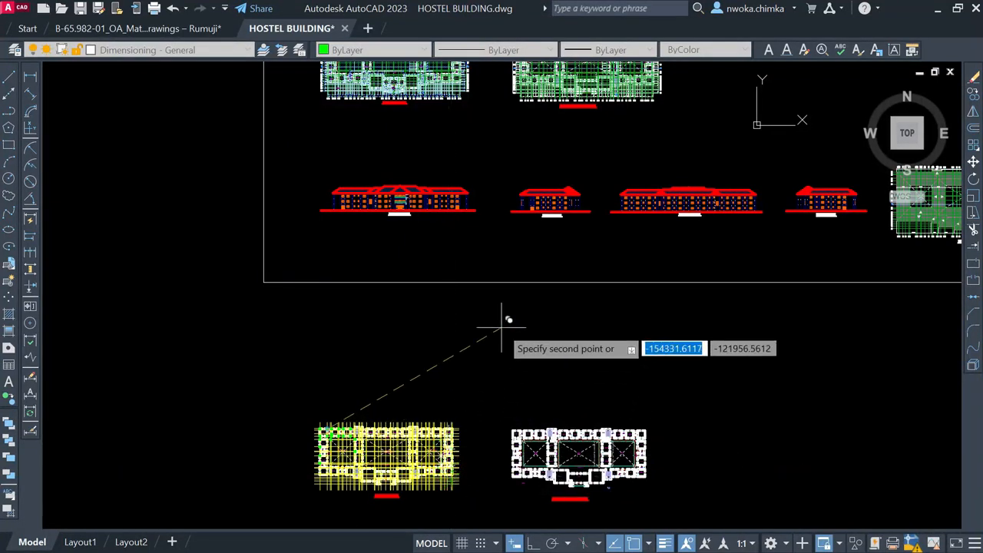
pyautogui.scroll(-2, 501, 328)
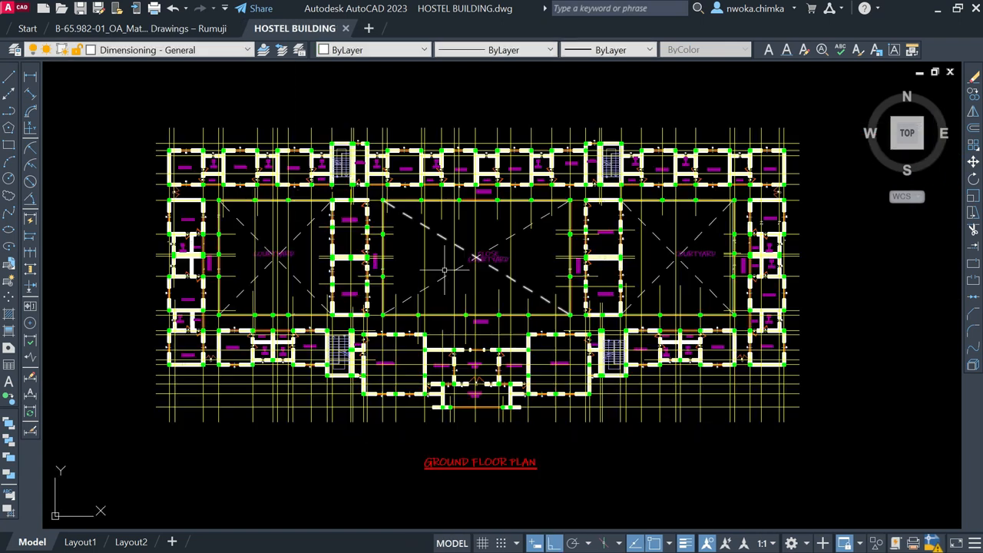
# - Examine the column layout and trimmed gridlines across the whole ground floor plan
pyautogui.scroll(2, 346, 274)
pyautogui.scroll(-3, 410, 222)
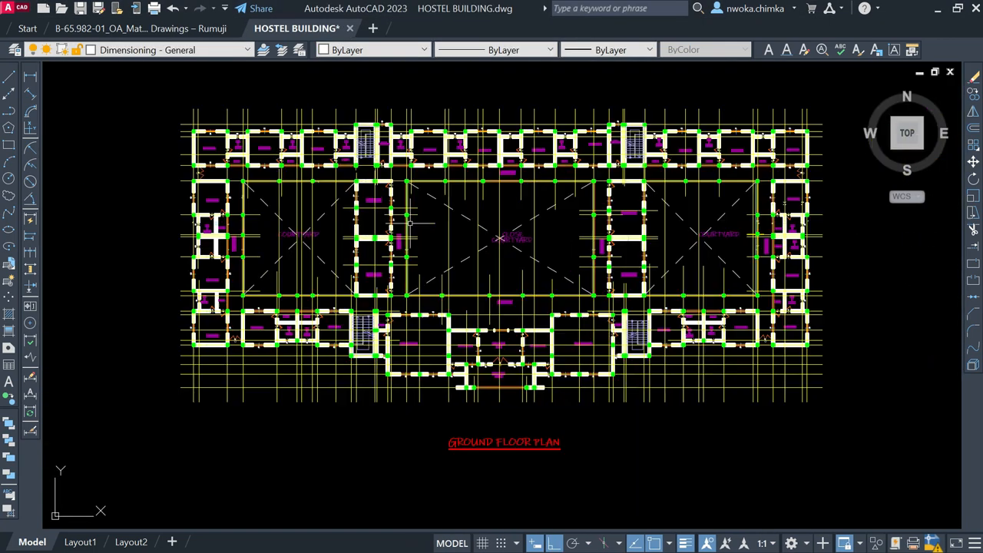
pyautogui.scroll(2, 335, 117)
pyautogui.scroll(-1, 234, 139)
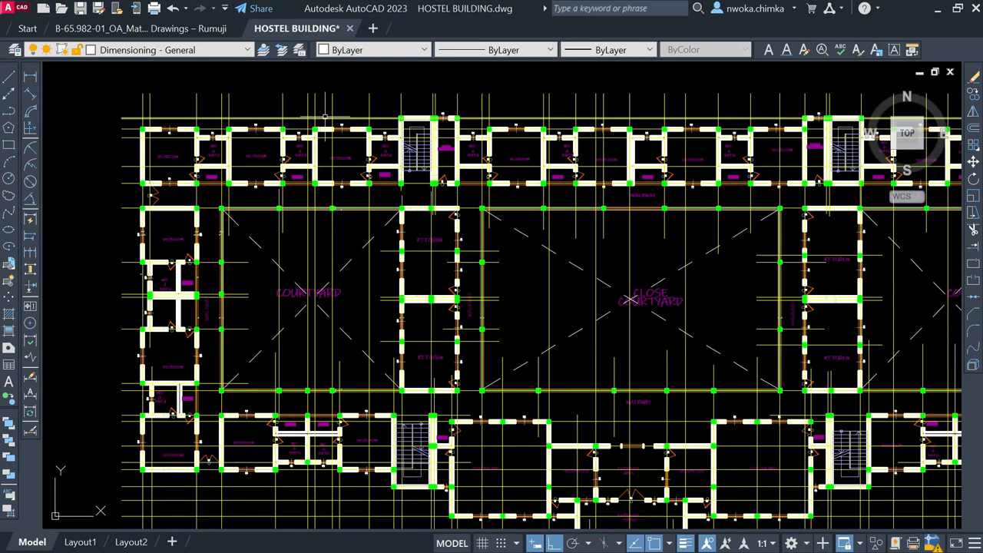
pyautogui.moveTo(295, 332); pyautogui.dragTo(306, 233, button='middle')
pyautogui.scroll(2, 244, 289)
pyautogui.moveTo(135, 287); pyautogui.dragTo(157, 313, button='middle')
pyautogui.scroll(-2, 281, 255)
pyautogui.scroll(-2, 295, 252)
pyautogui.moveTo(431, 209); pyautogui.dragTo(365, 233, button='middle')
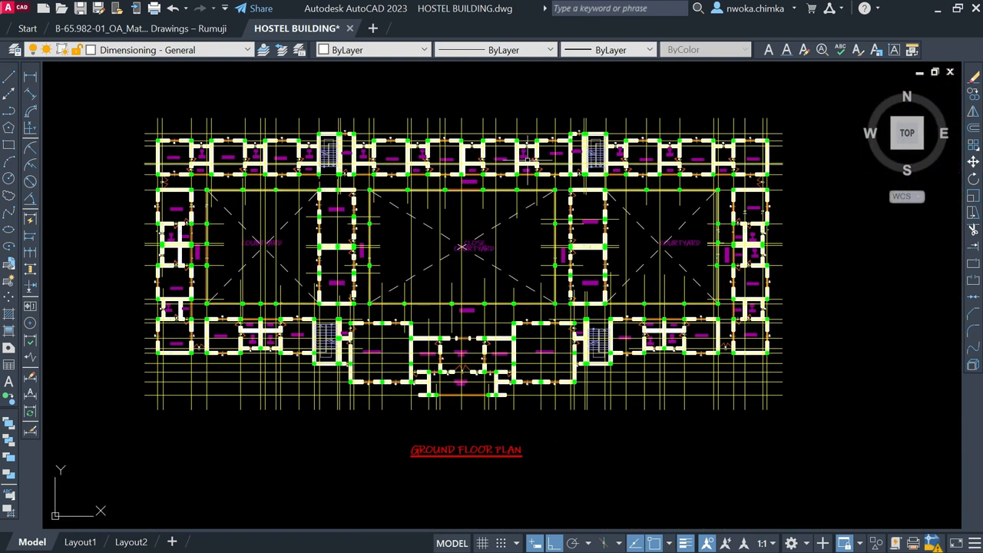
pyautogui.scroll(2, 165, 154)
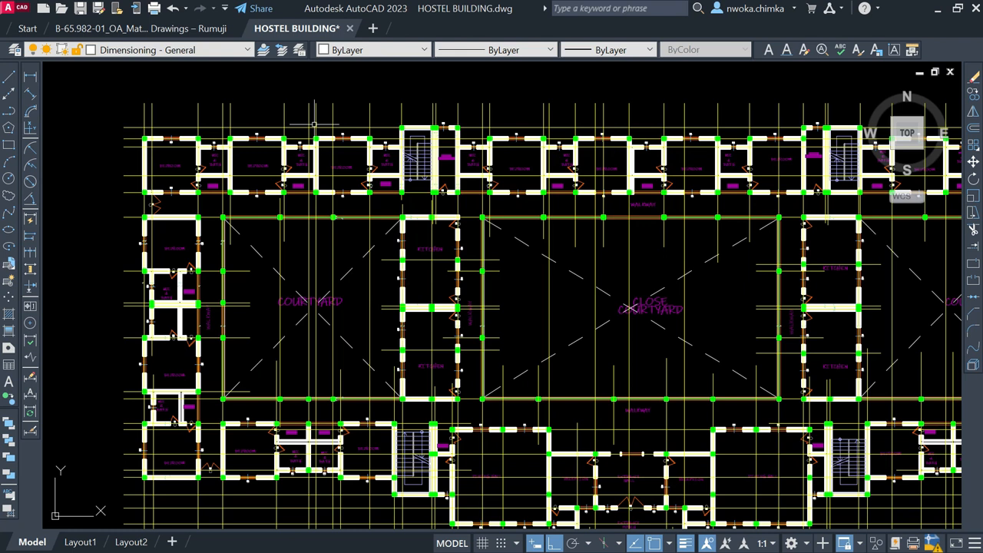
# - Examine the columns and gridlines around the three courtyards, the kitchens and the north wing of the ground floor plan
pyautogui.scroll(-2, 346, 136)
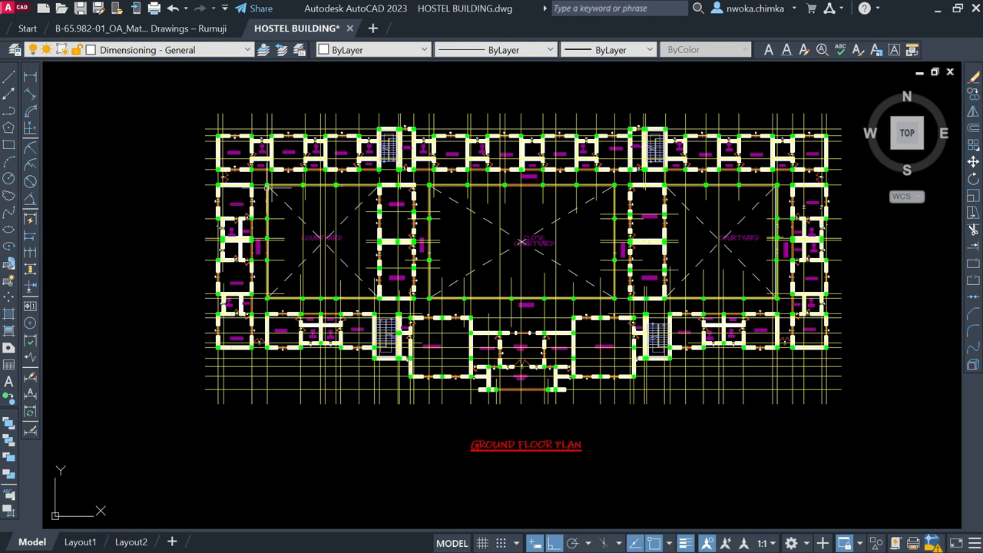
pyautogui.scroll(2, 446, 121)
pyautogui.scroll(1, 339, 145)
pyautogui.scroll(-1, 457, 131)
pyautogui.moveTo(695, 166); pyautogui.dragTo(397, 144, button='middle')
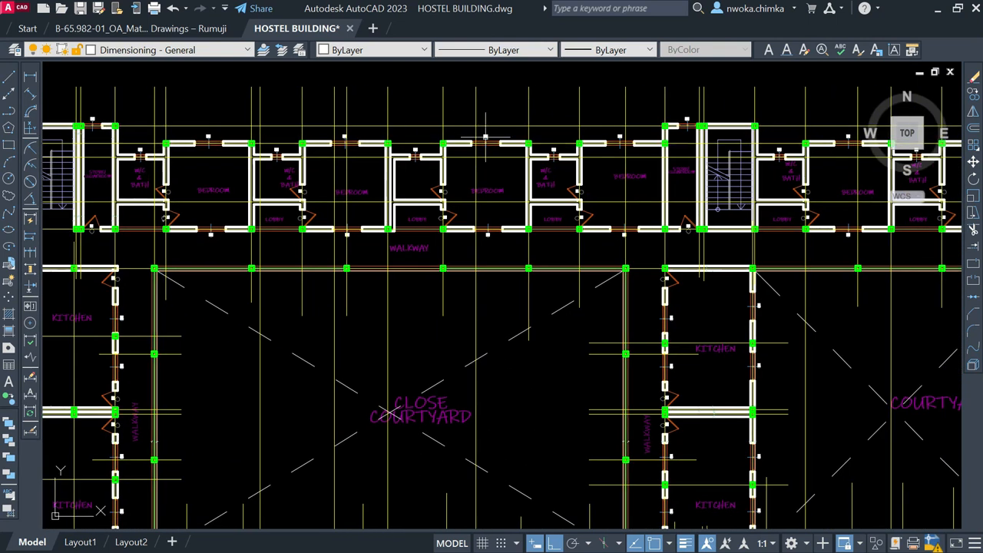
pyautogui.scroll(-1, 655, 140)
pyautogui.moveTo(588, 205); pyautogui.dragTo(622, 182, button='middle')
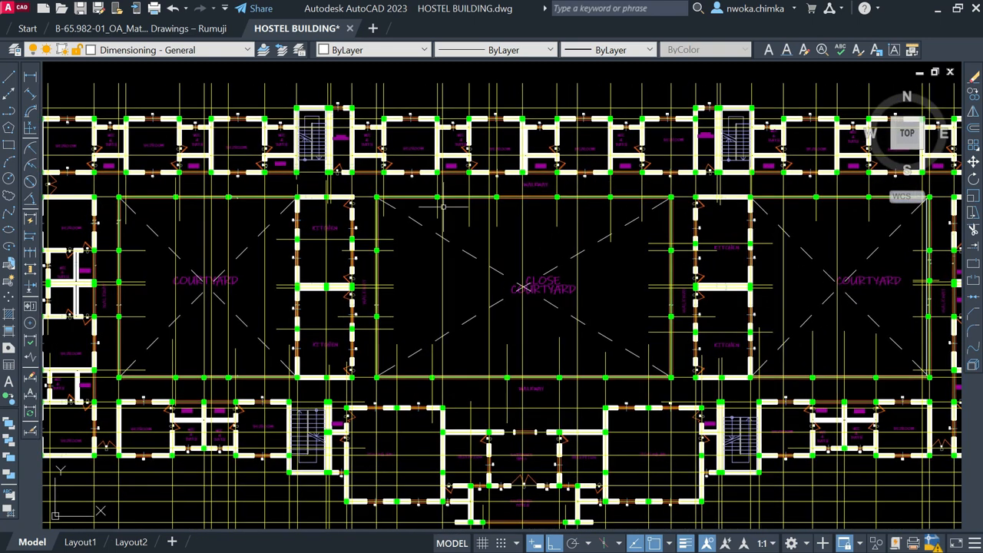
pyautogui.moveTo(421, 224); pyautogui.dragTo(489, 188, button='middle')
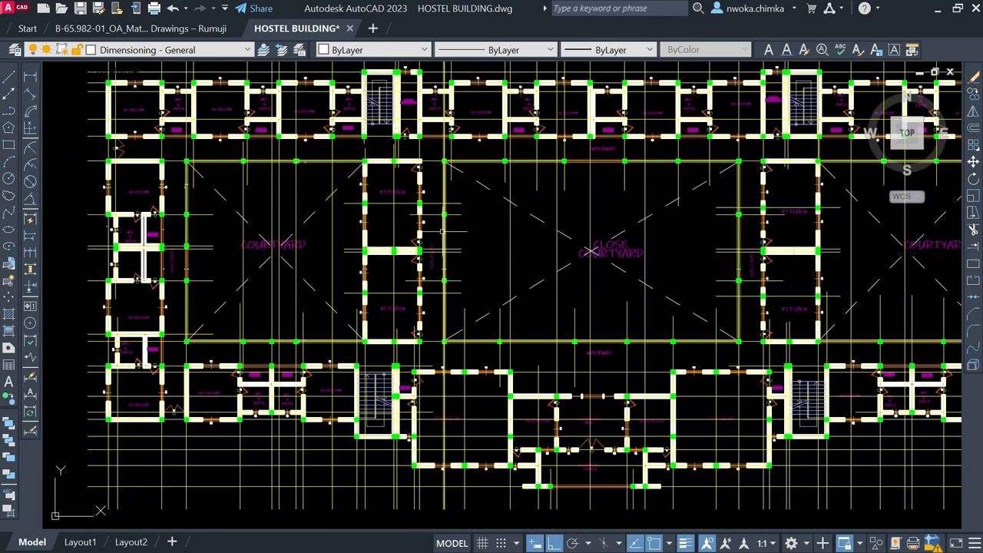
pyautogui.moveTo(442, 231); pyautogui.dragTo(495, 214, button='middle')
pyautogui.moveTo(315, 148); pyautogui.dragTo(350, 216, button='middle')
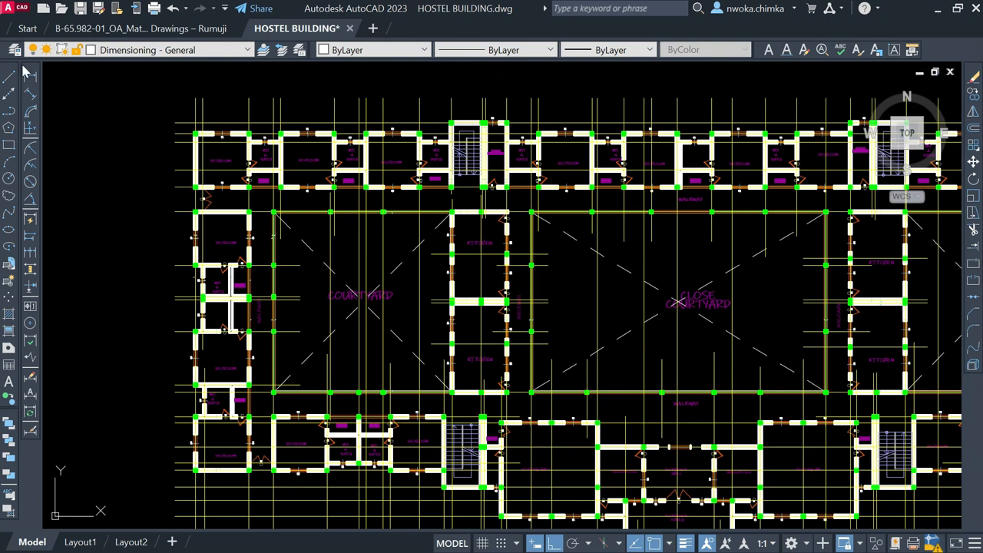
# - Measure the spacing between the two intermediate column gridlines along the first courtyard's north edge with a linear dimension
pyautogui.scroll(5, 341, 220)
pyautogui.click(304, 228)
pyautogui.click(519, 223)
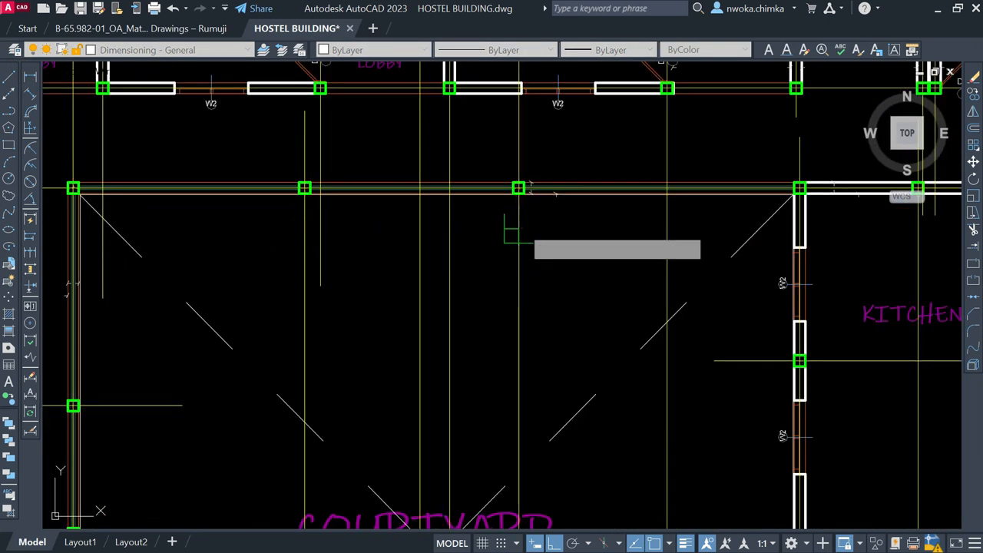
pyautogui.scroll(4, 391, 240)
pyautogui.scroll(2, 391, 240)
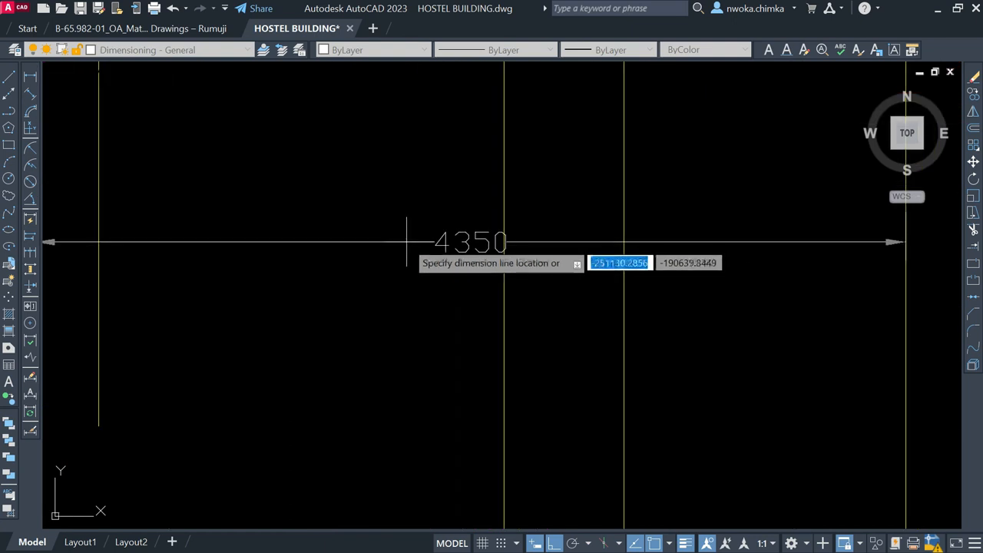
pyautogui.click(407, 242)
pyautogui.press('space')
pyautogui.scroll(-6, 407, 242)
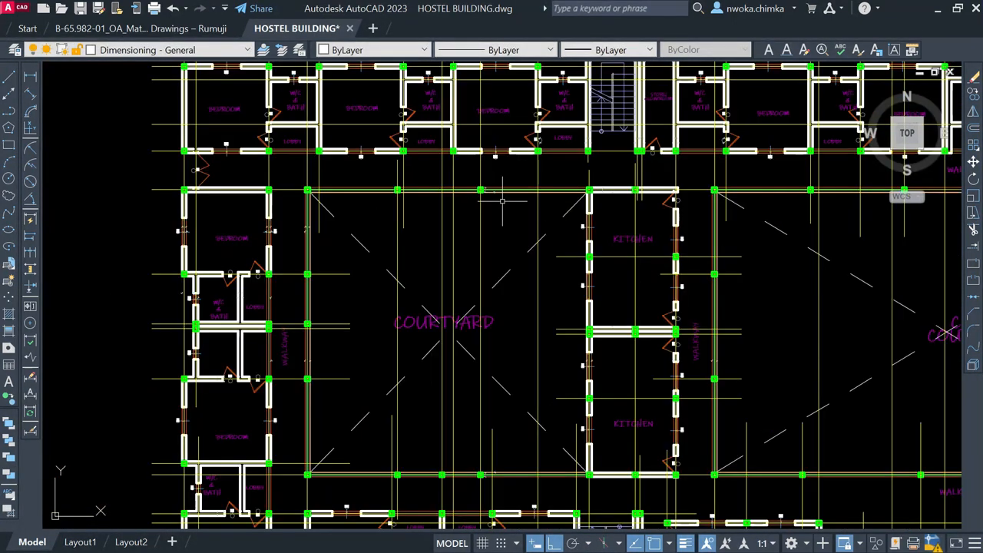
# - Measure the vertical spacing between the upper kitchen's middle gridline and the kitchens' dividing-wall gridline beside the first courtyard
pyautogui.scroll(2, 520, 273)
pyautogui.click(515, 161)
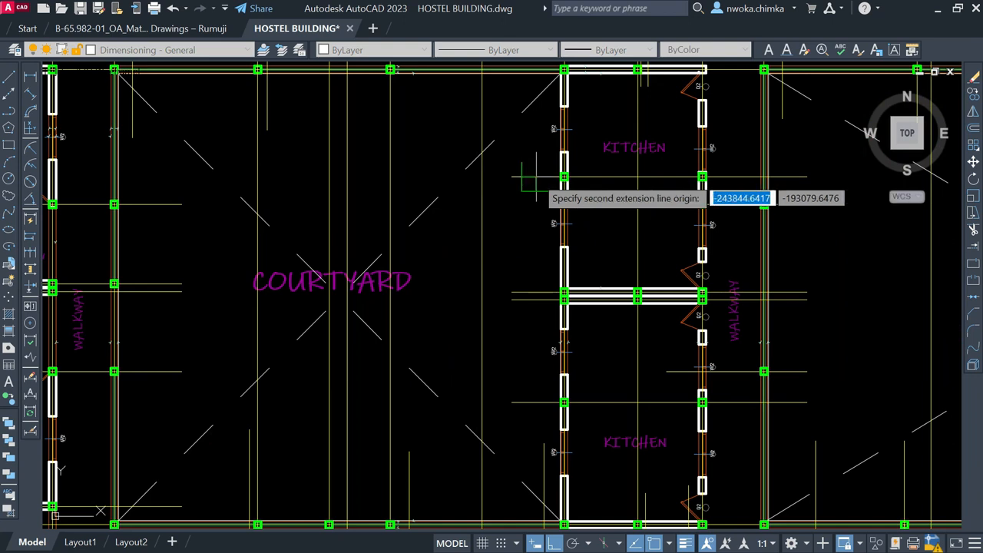
pyautogui.scroll(3, 538, 273)
pyautogui.click(537, 306)
pyautogui.scroll(2, 523, 234)
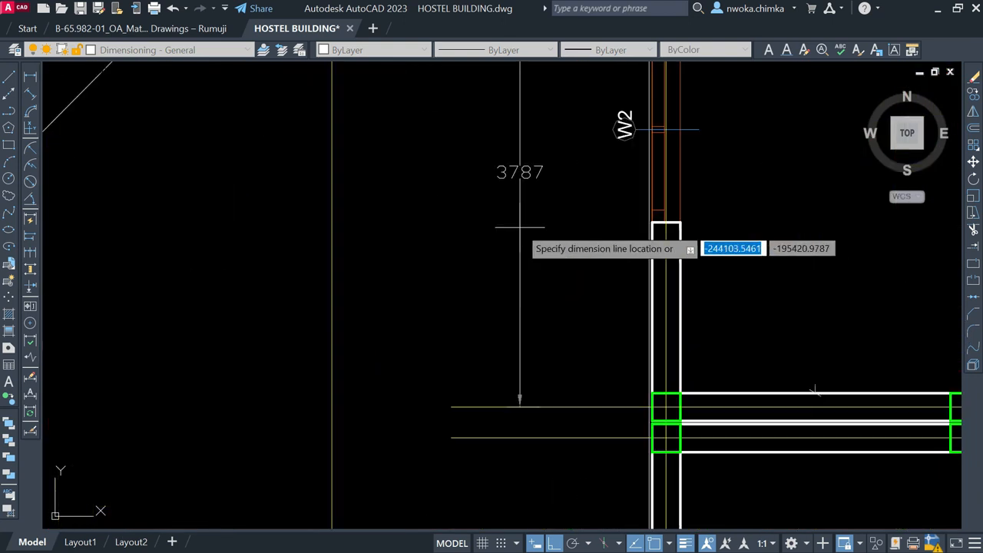
pyautogui.press('Escape')
pyautogui.scroll(-6, 461, 230)
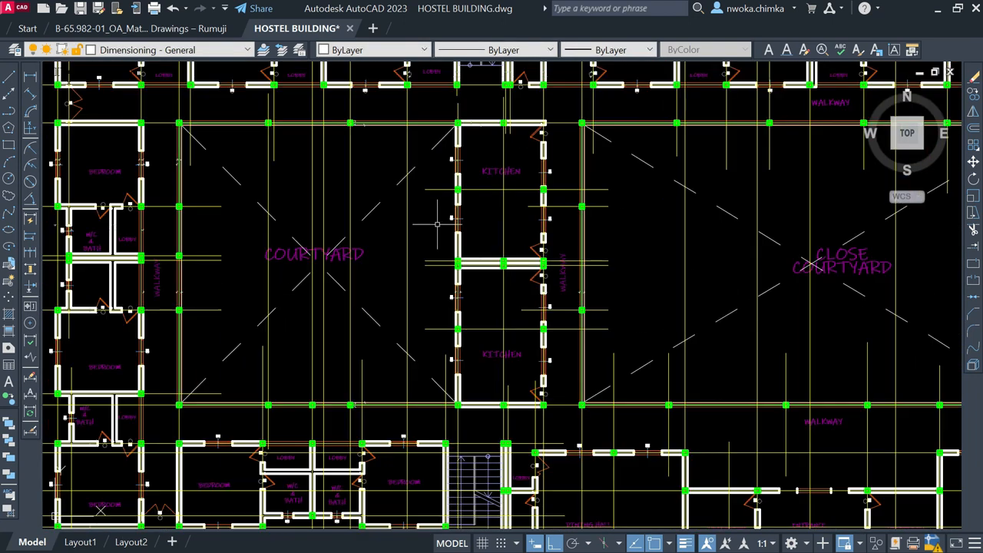
# - Examine the overall column distribution across the ground floor plan, from the kitchens and courtyards to the entrance and outer wings
pyautogui.scroll(-4, 514, 207)
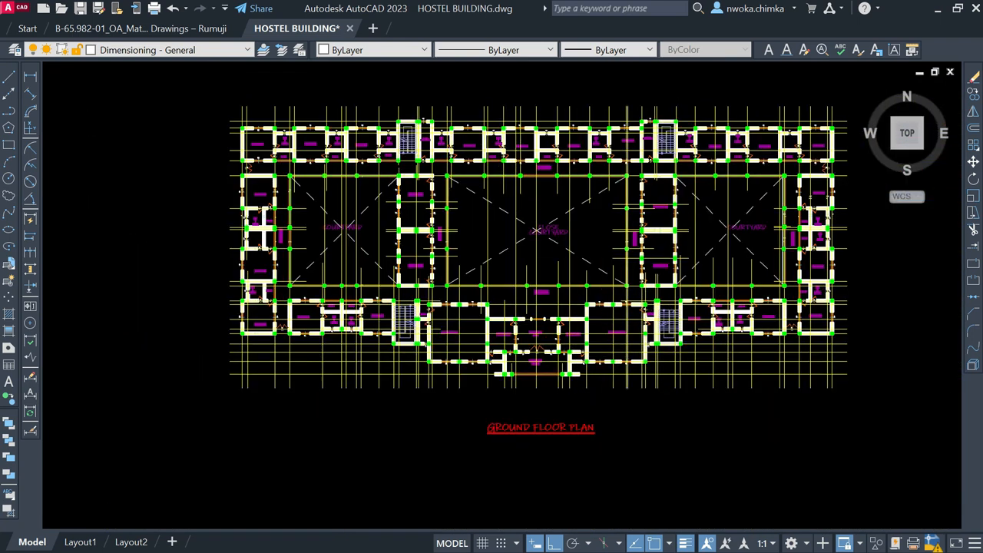
pyautogui.scroll(6, 627, 286)
pyautogui.scroll(-6, 605, 263)
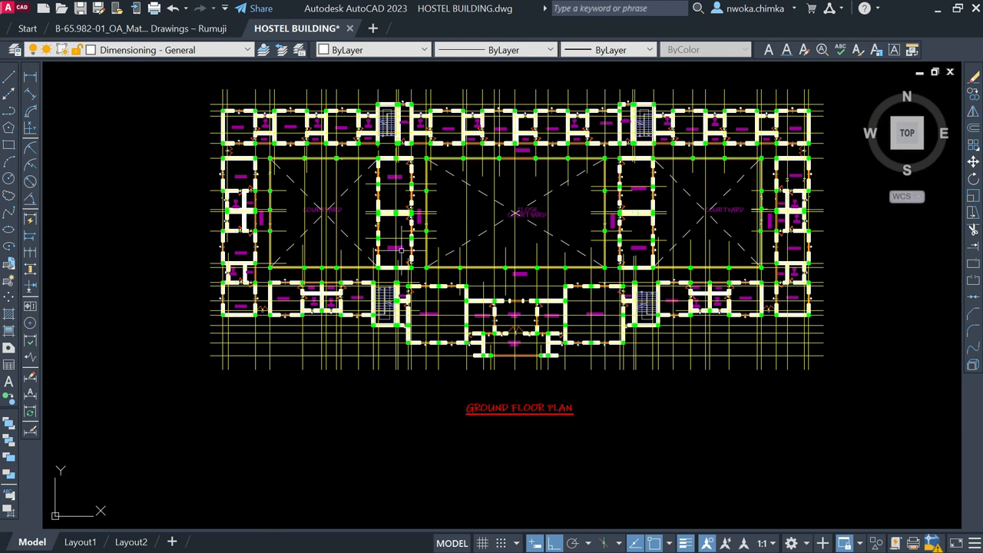
pyautogui.scroll(2, 331, 315)
pyautogui.scroll(-2, 578, 231)
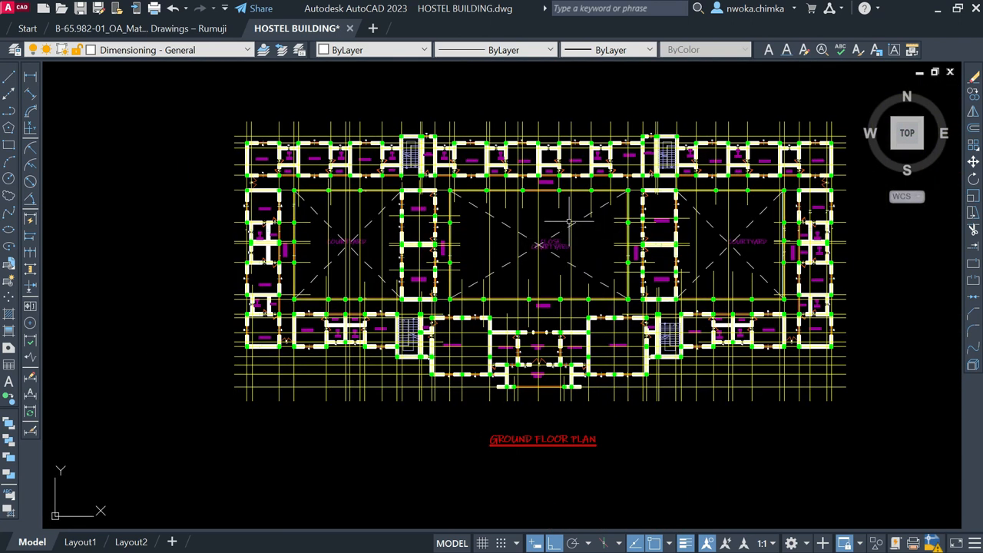
pyautogui.scroll(4, 582, 330)
pyautogui.scroll(-6, 652, 285)
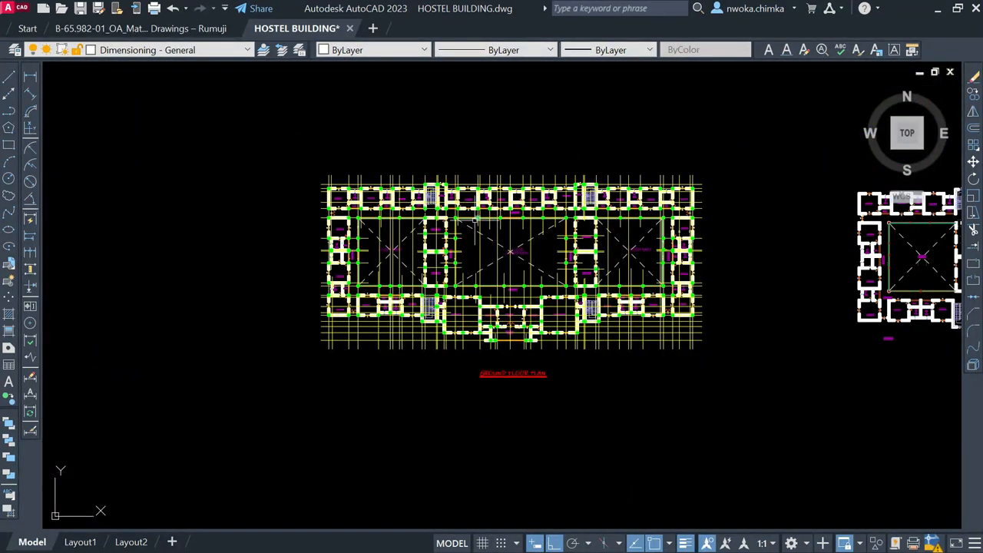
pyautogui.scroll(-2, 541, 198)
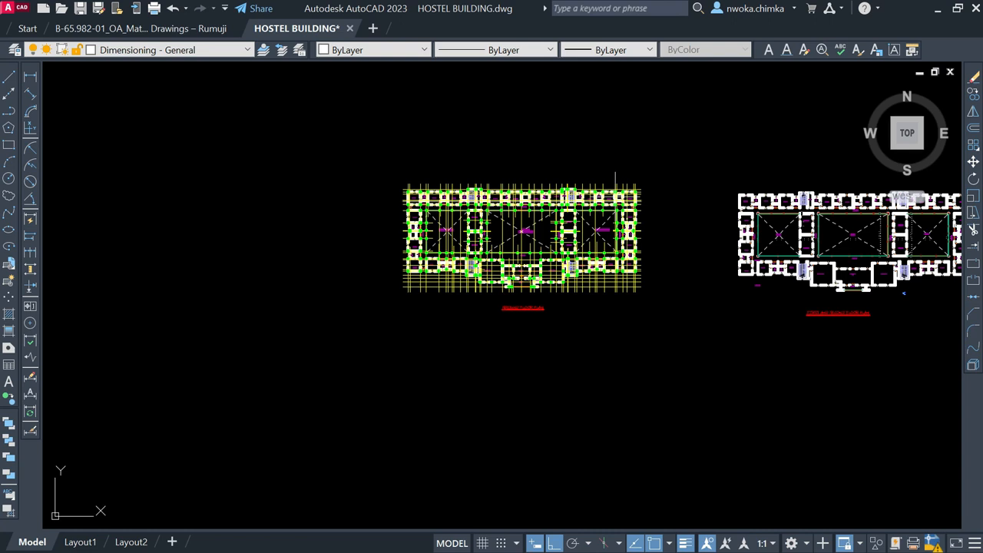
pyautogui.moveTo(663, 194); pyautogui.dragTo(503, 243, button='middle')
pyautogui.scroll(-2, 414, 227)
pyautogui.scroll(4, 358, 269)
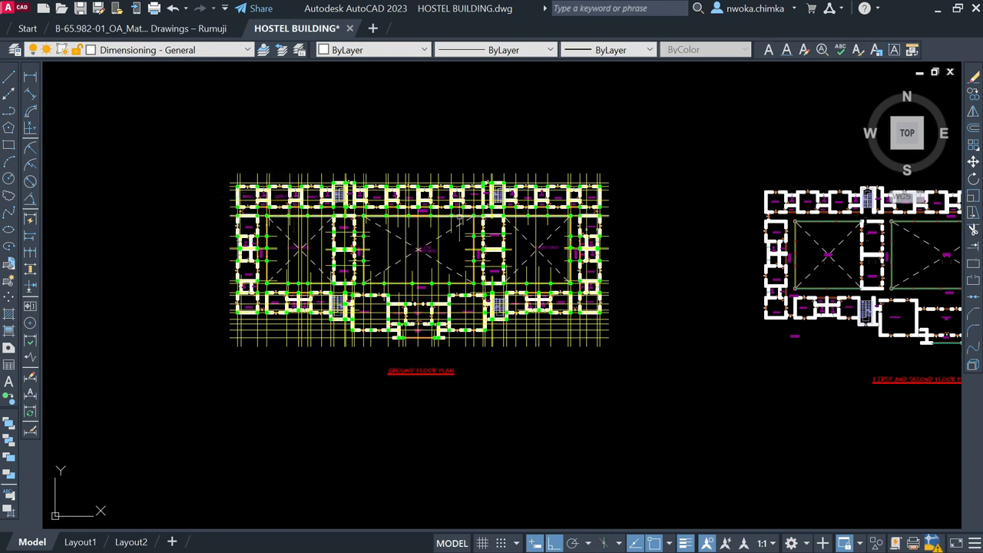
pyautogui.scroll(2, 345, 286)
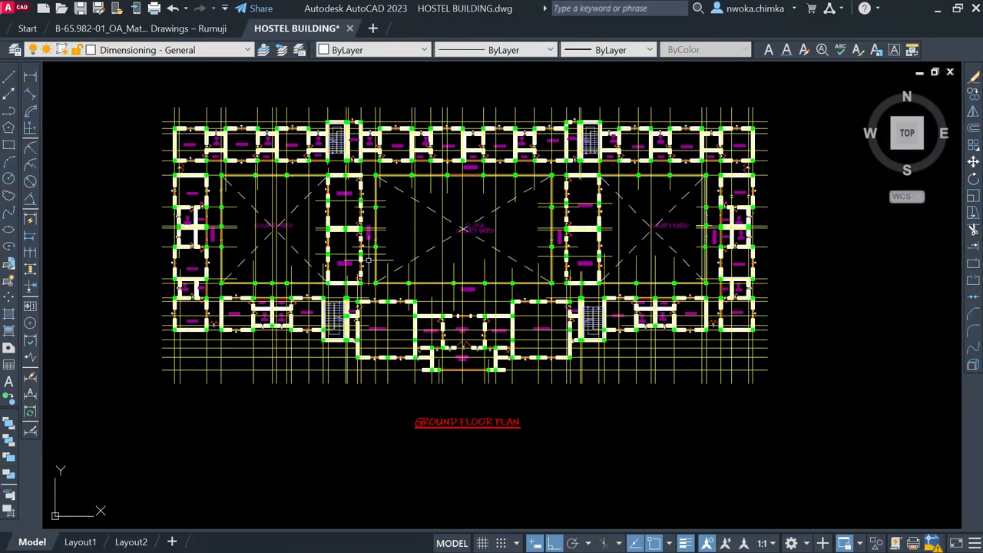
pyautogui.scroll(2, 372, 258)
pyautogui.moveTo(358, 295); pyautogui.dragTo(512, 294, button='middle')
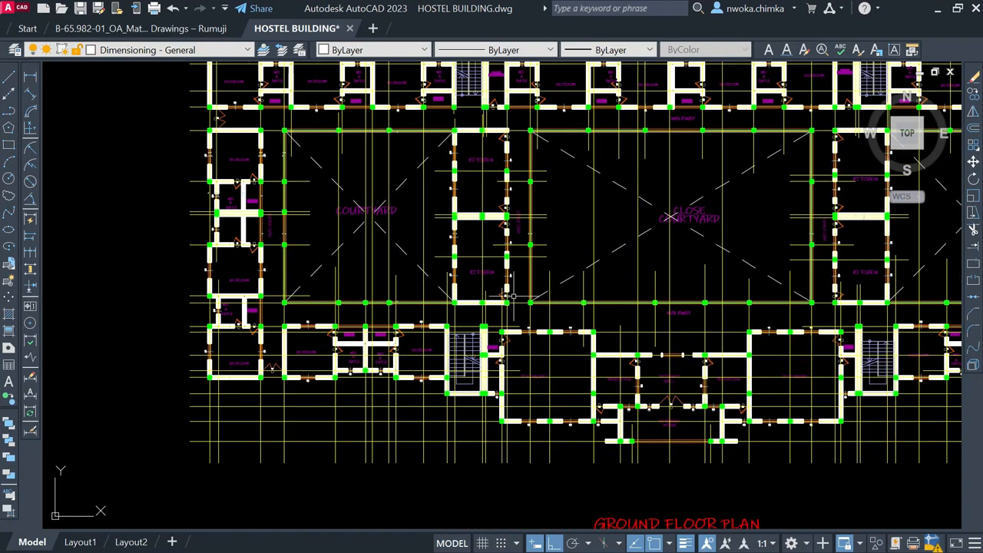
pyautogui.scroll(-8, 370, 257)
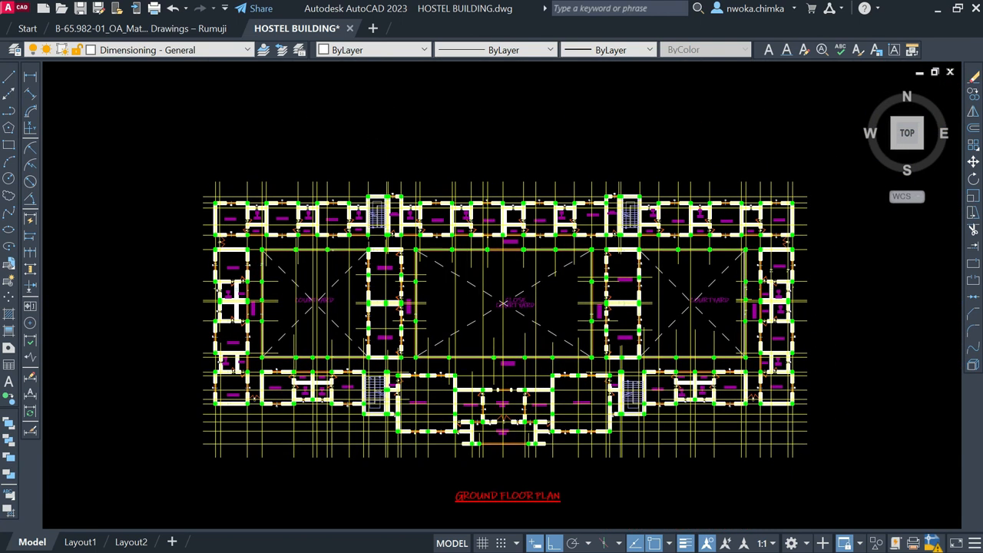
# - Compare the framed set of plans and elevations with the ground floor plan's column layout, down to the entrance area
pyautogui.moveTo(545, 159); pyautogui.dragTo(506, 358, button='middle')
pyautogui.moveTo(457, 398); pyautogui.dragTo(411, 136, button='middle')
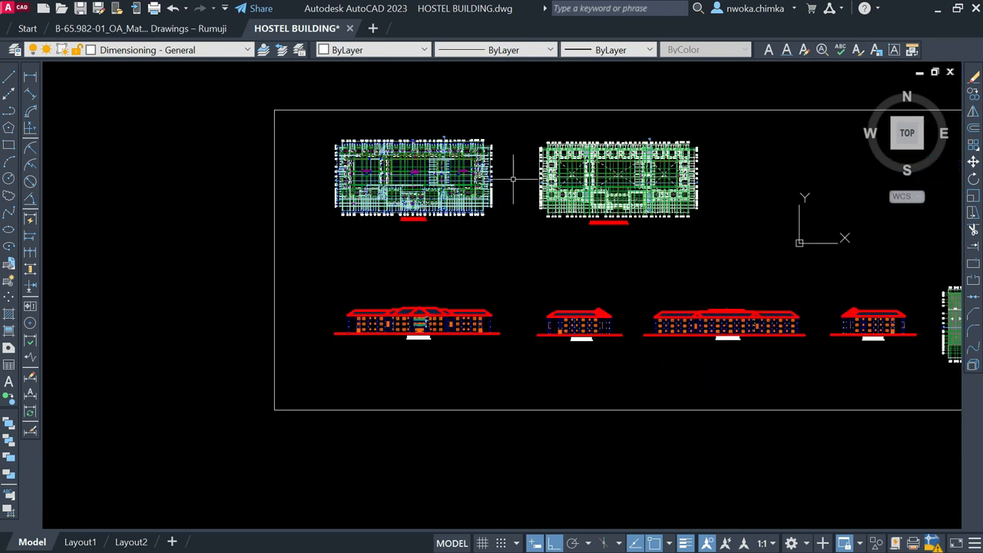
pyautogui.scroll(-2, 455, 169)
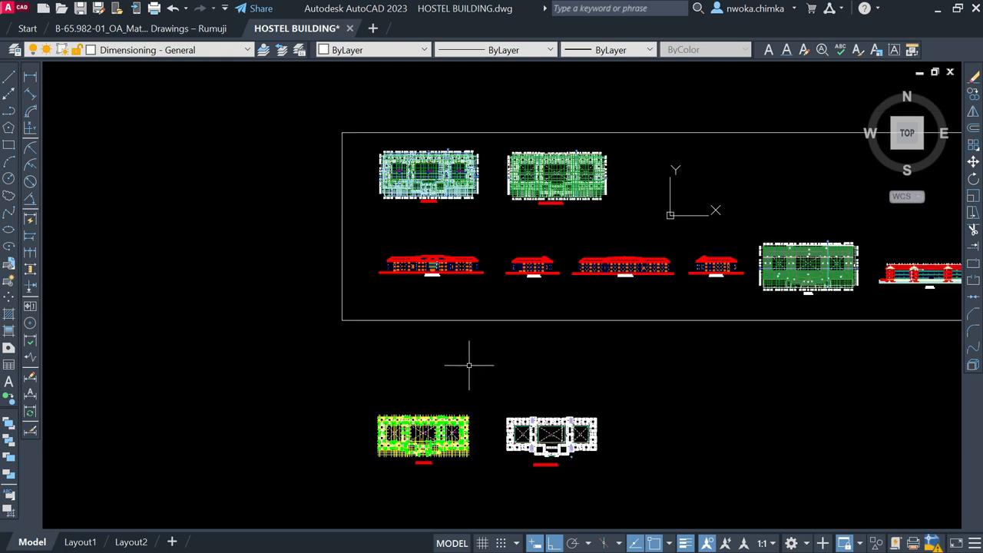
pyautogui.scroll(5, 423, 461)
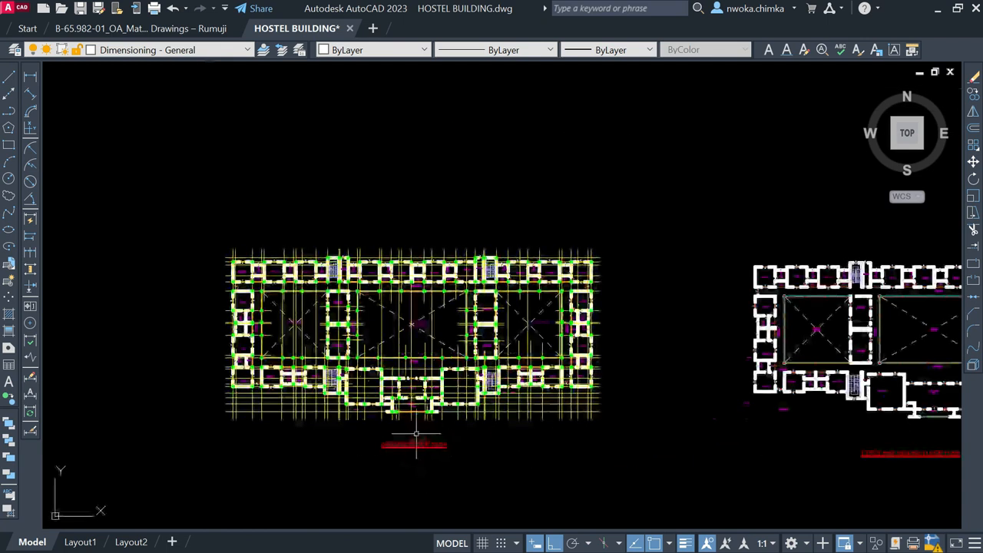
pyautogui.scroll(4, 393, 414)
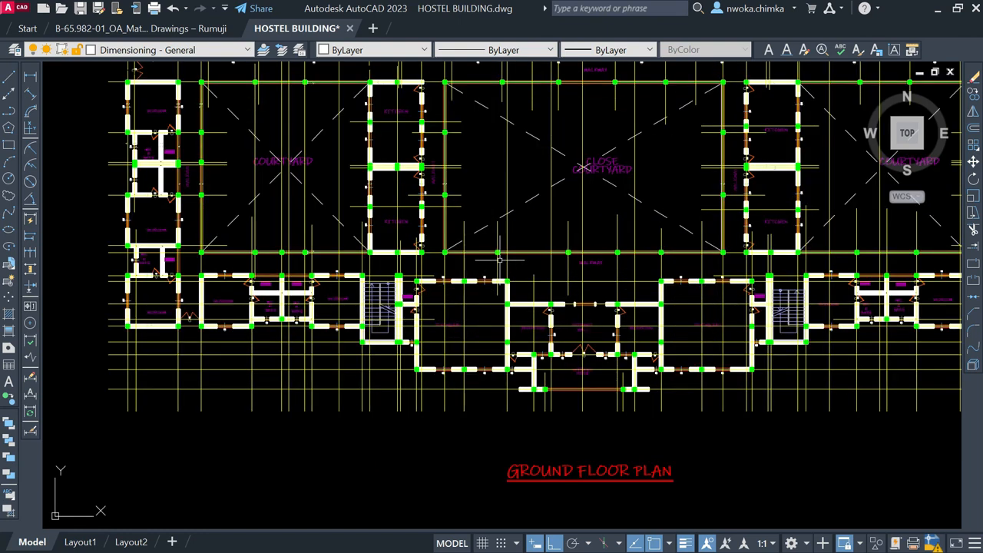
pyautogui.scroll(-2, 483, 263)
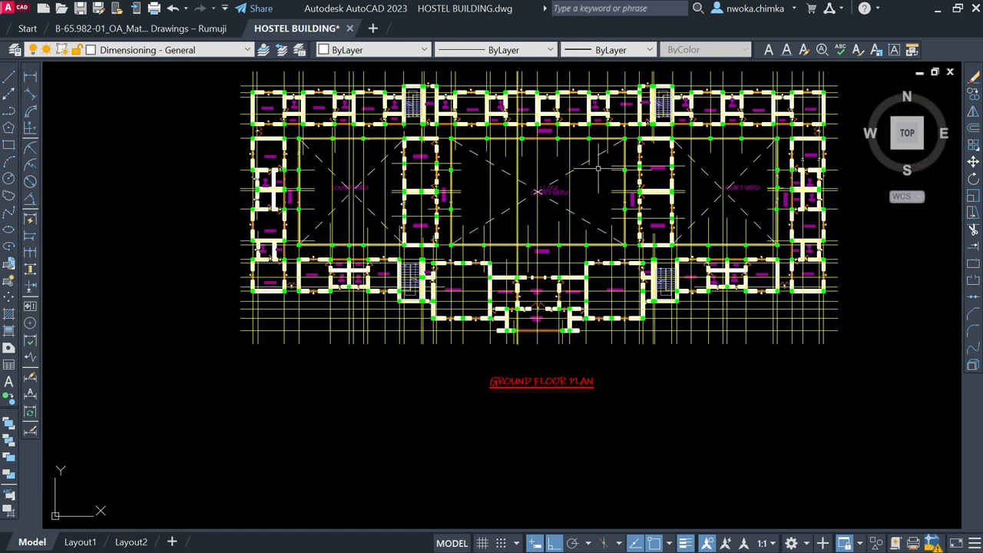
pyautogui.moveTo(598, 167); pyautogui.dragTo(547, 203, button='middle')
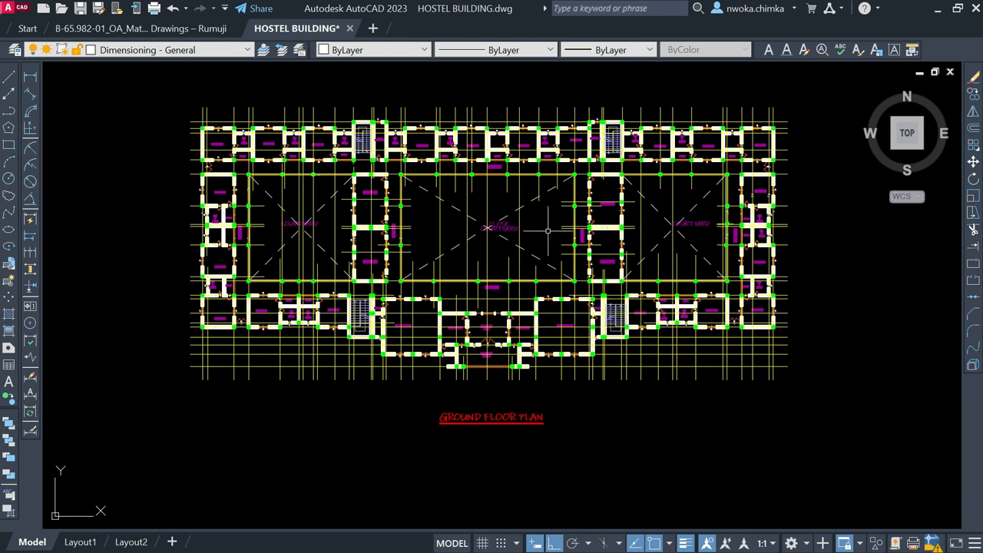
pyautogui.scroll(-2, 371, 240)
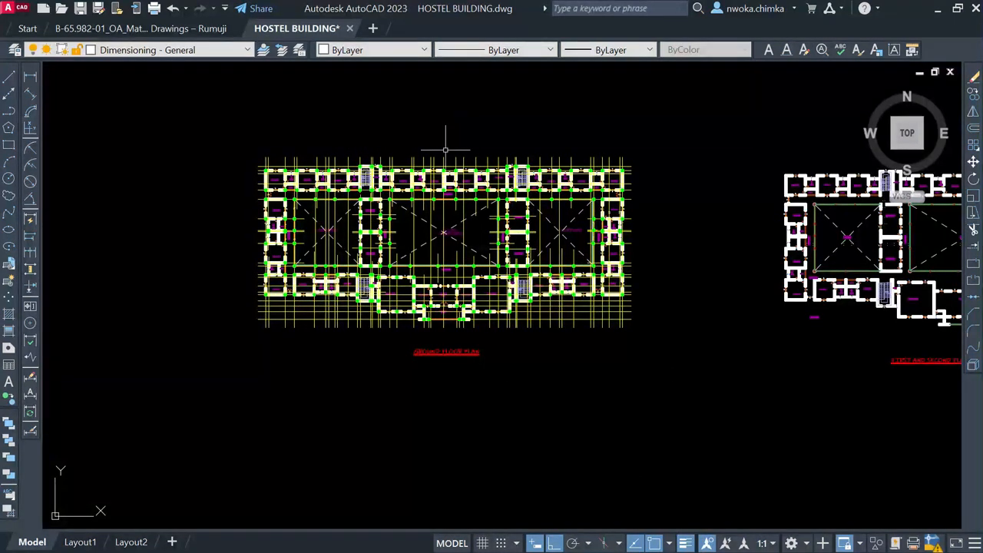
pyautogui.scroll(4, 445, 349)
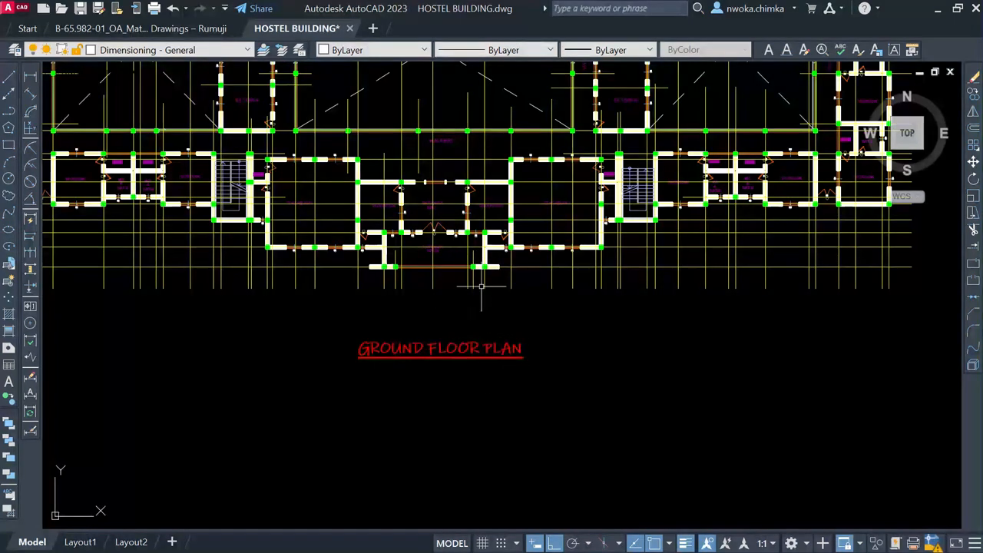
pyautogui.scroll(-3, 481, 286)
pyautogui.scroll(2, 426, 140)
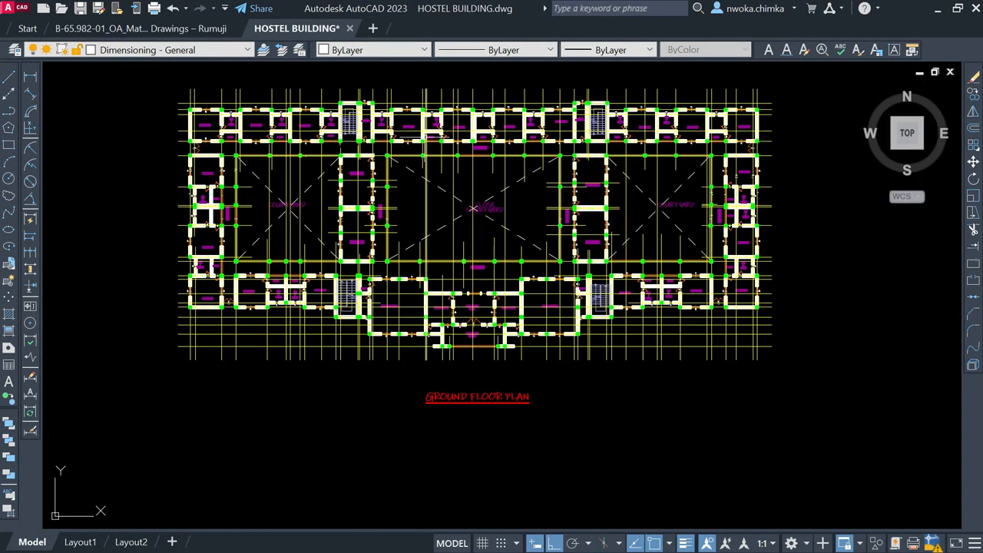
# - Examine the first and second floor plan beside the ground floor plan, including its courtyards, rooms and north wing
pyautogui.scroll(-2, 435, 168)
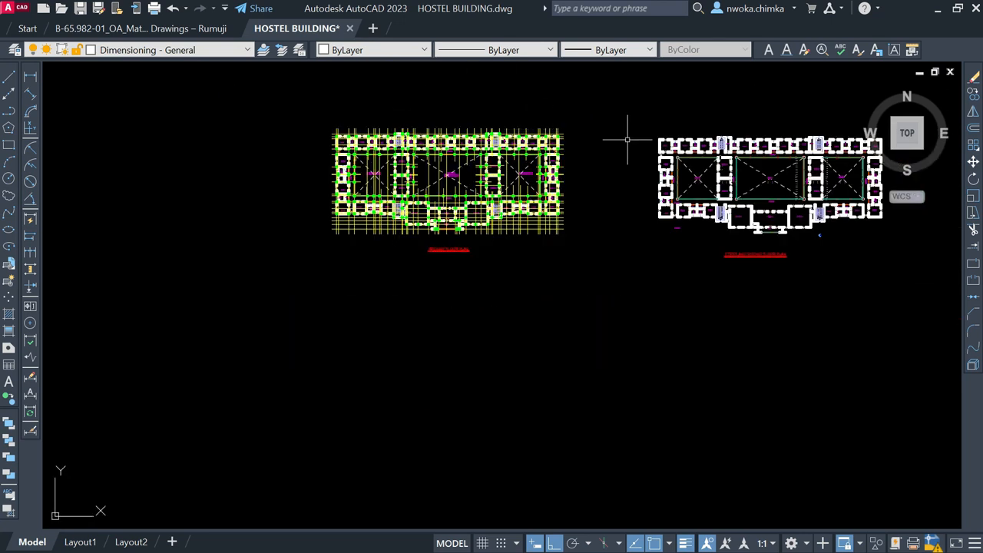
pyautogui.moveTo(756, 172); pyautogui.dragTo(575, 191, button='middle')
pyautogui.scroll(2, 620, 236)
pyautogui.scroll(4, 562, 282)
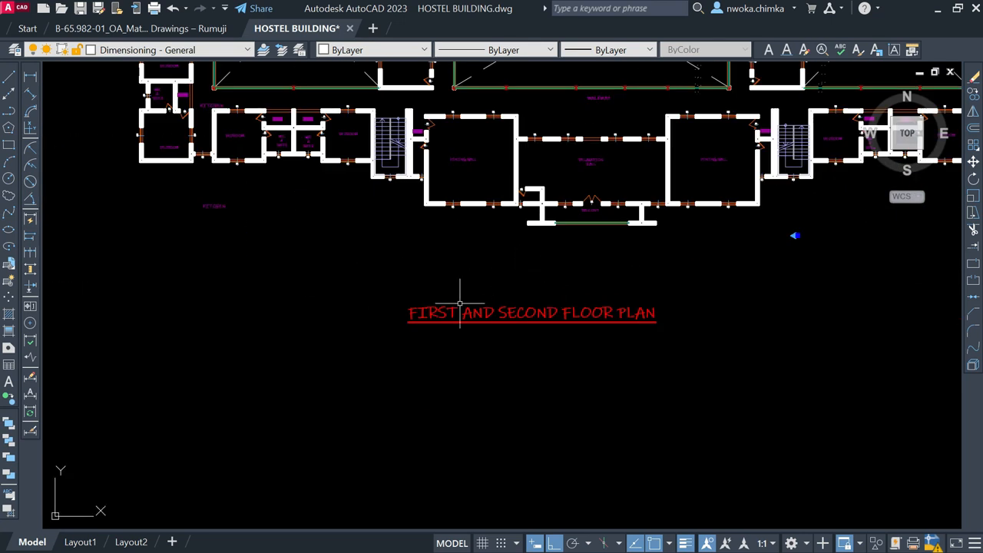
pyautogui.scroll(-3, 570, 233)
pyautogui.moveTo(366, 90); pyautogui.dragTo(389, 221, button='middle')
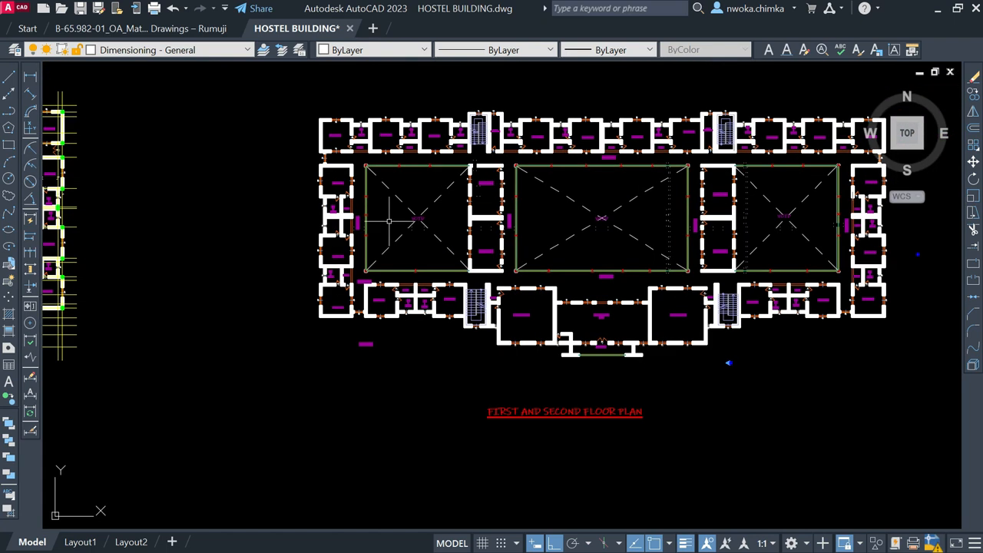
pyautogui.scroll(-2, 529, 132)
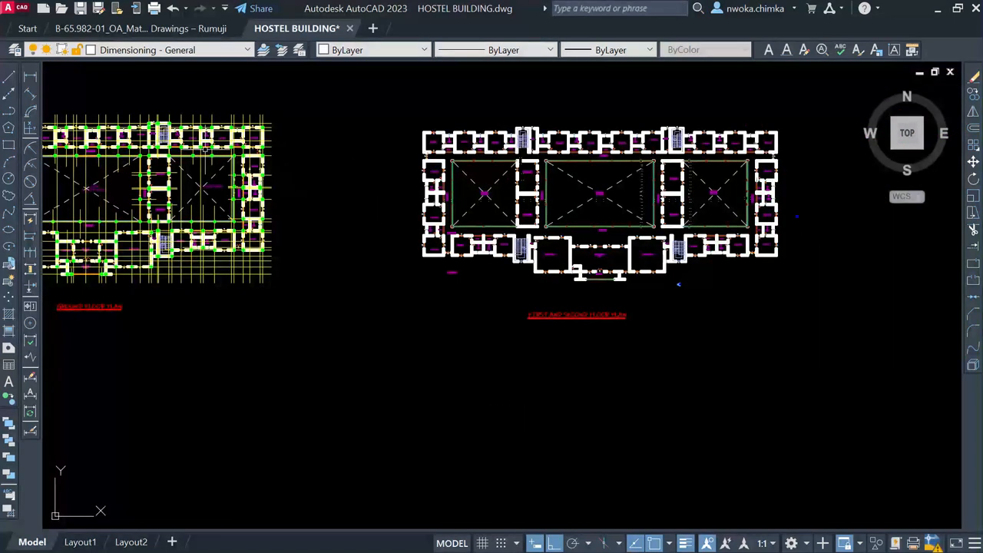
pyautogui.moveTo(334, 141); pyautogui.dragTo(416, 154, button='middle')
pyautogui.scroll(3, 505, 153)
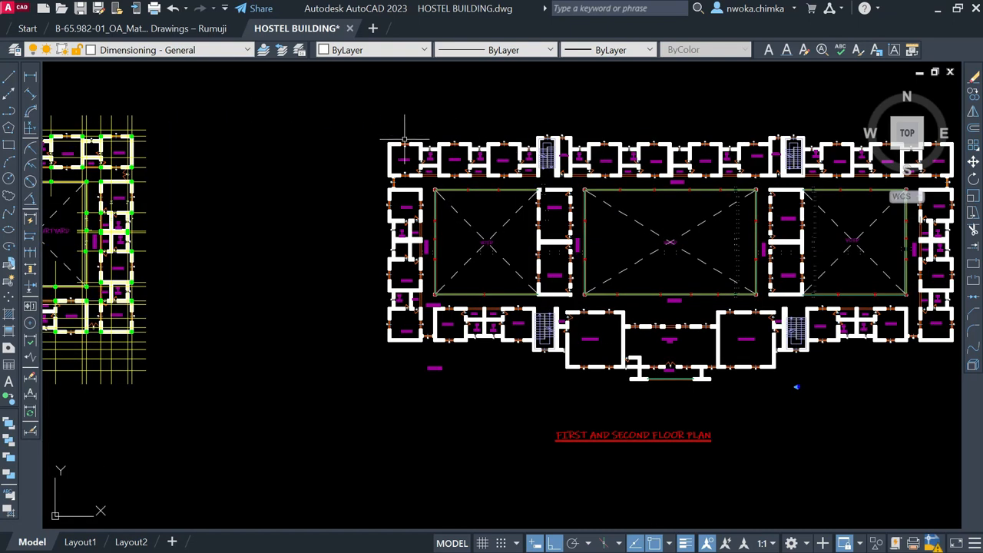
pyautogui.scroll(3, 399, 143)
pyautogui.scroll(-3, 386, 143)
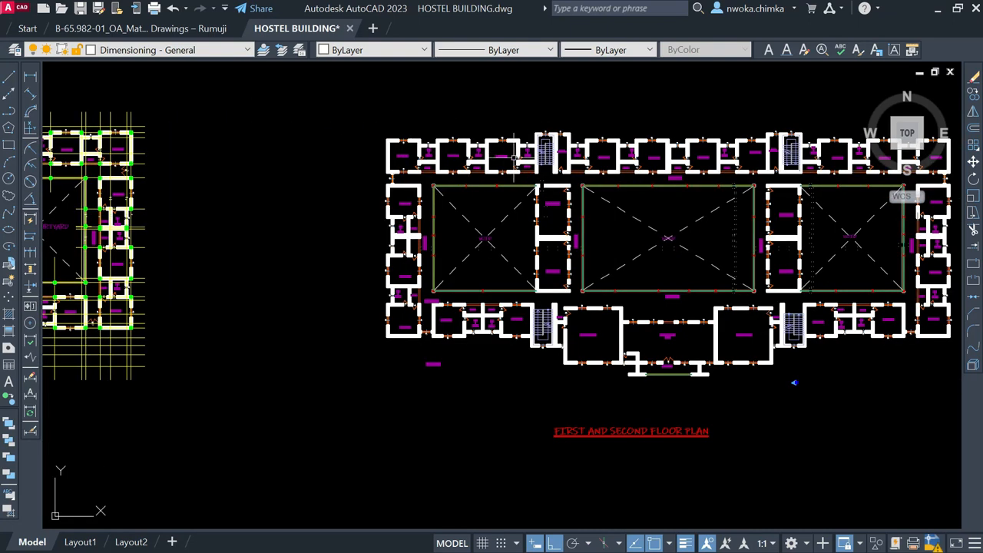
# - Compare the overall layouts of the ground floor plan and the first and second floor plan side by side
pyautogui.scroll(-2, 668, 159)
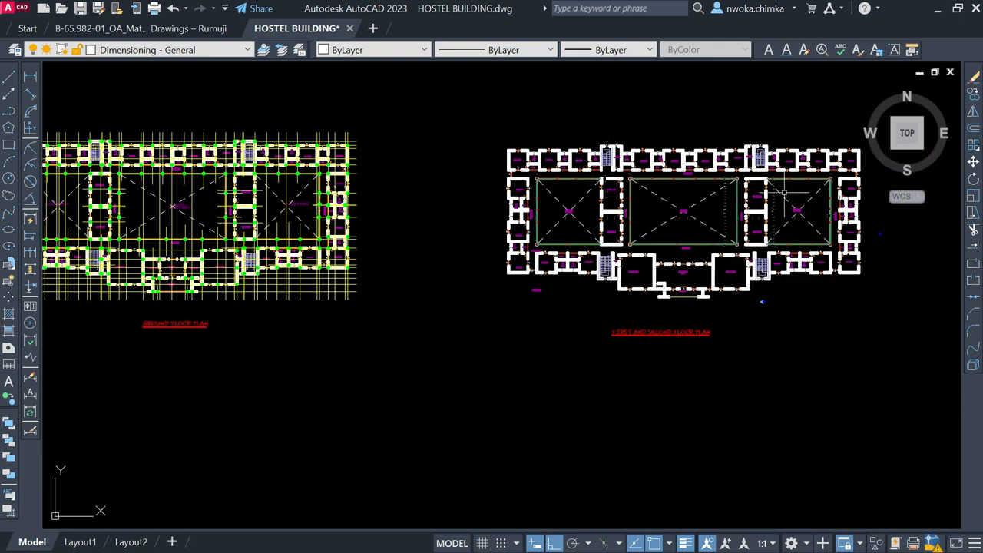
pyautogui.scroll(-2, 600, 188)
pyautogui.scroll(3, 288, 155)
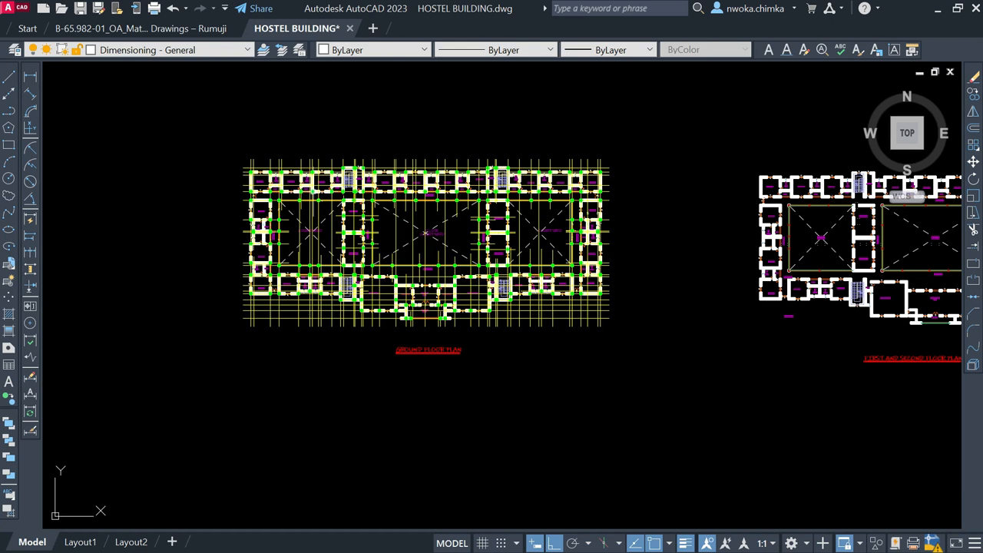
pyautogui.scroll(-2, 300, 189)
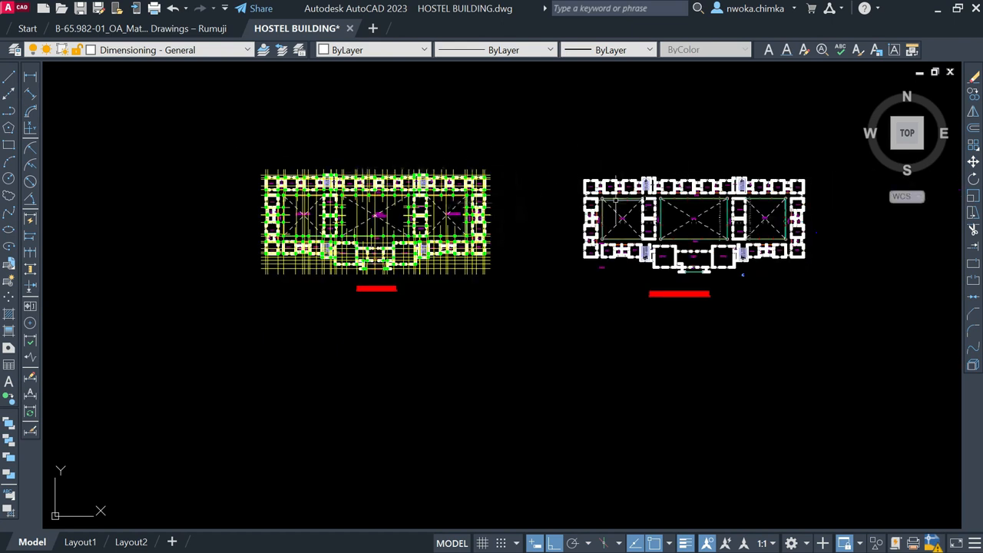
pyautogui.scroll(3, 714, 257)
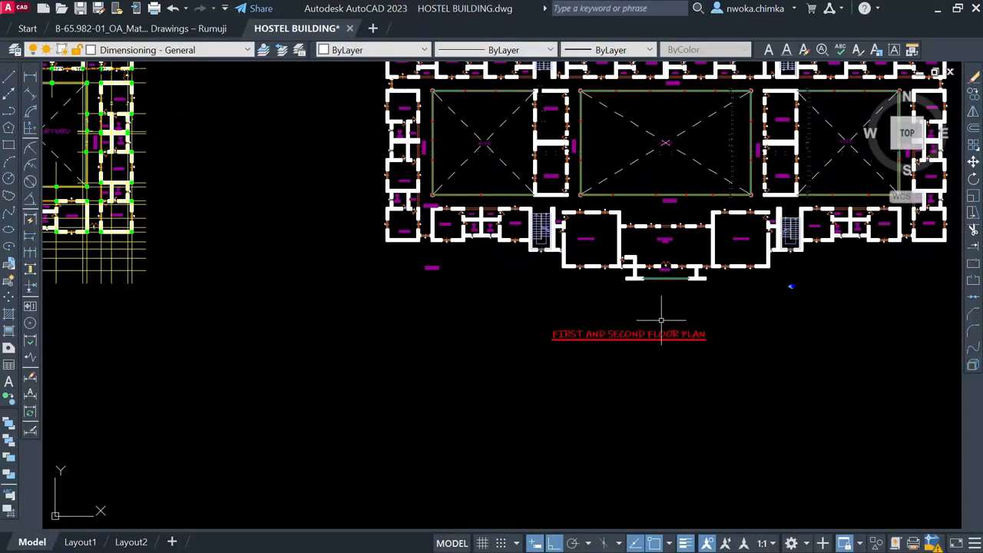
pyautogui.scroll(-2, 707, 330)
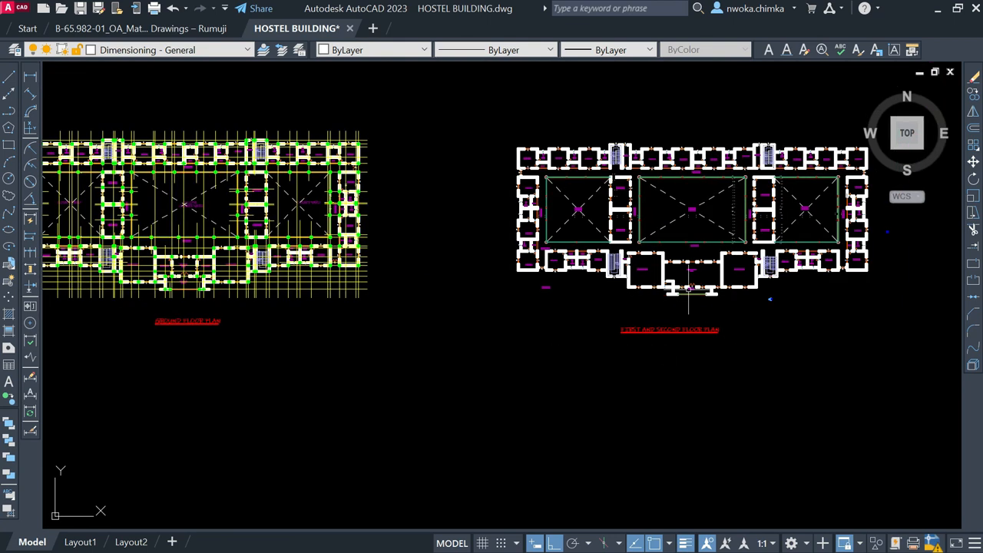
pyautogui.scroll(-2, 710, 198)
# - Select the whole ground floor plan and filter the selection with Quick Select to objects whose layer equals COLUMN
pyautogui.click(236, 108)
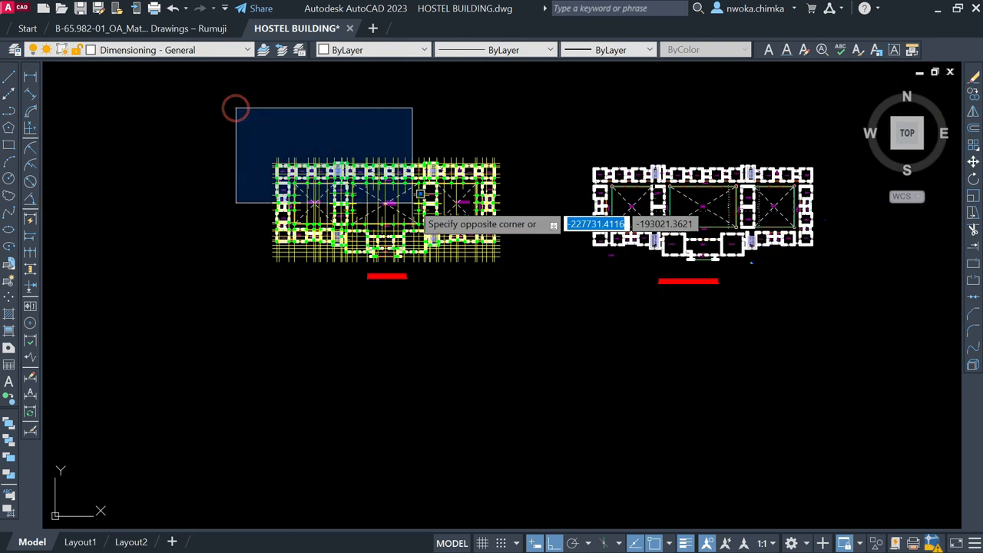
pyautogui.click(538, 292)
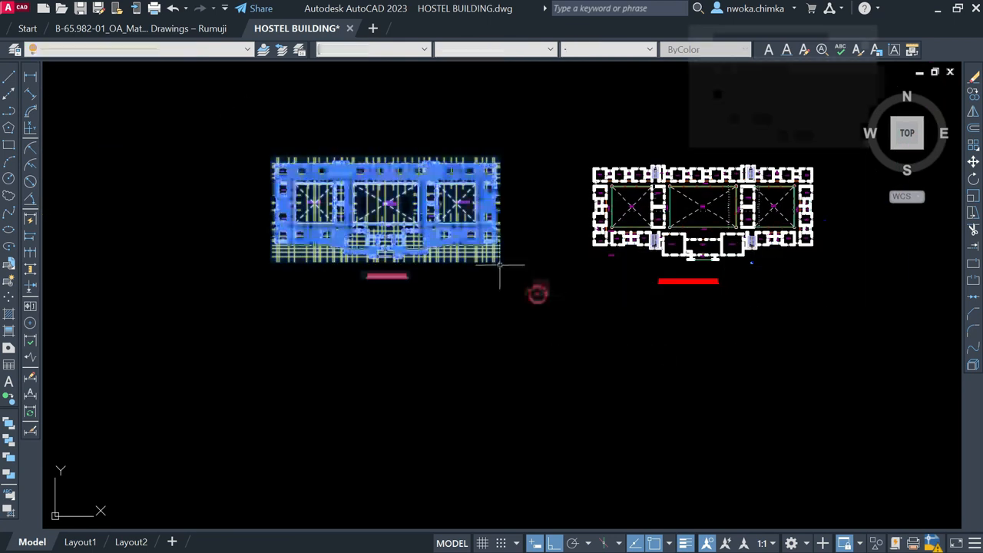
pyautogui.rightClick(369, 129)
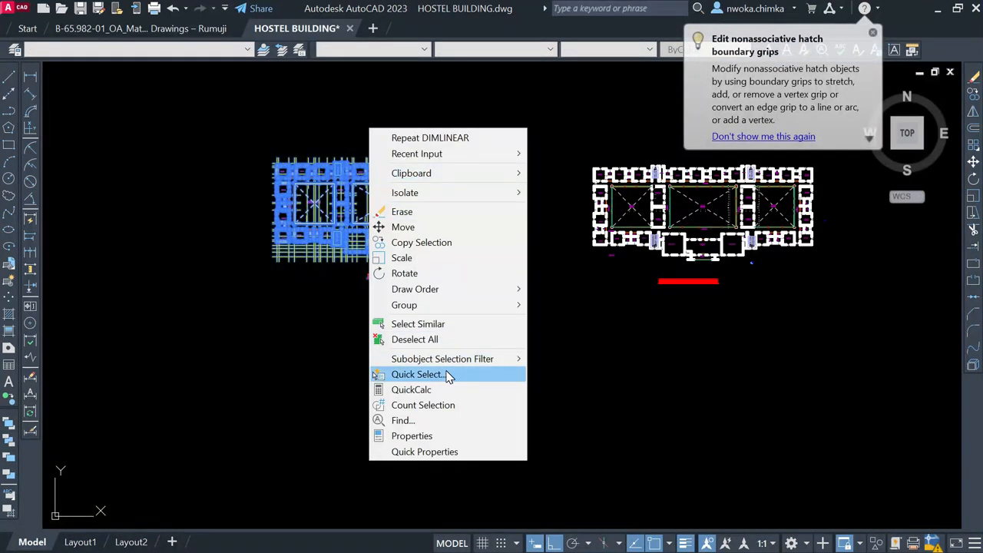
pyautogui.click(450, 375)
pyautogui.click(277, 178)
pyautogui.click(296, 331)
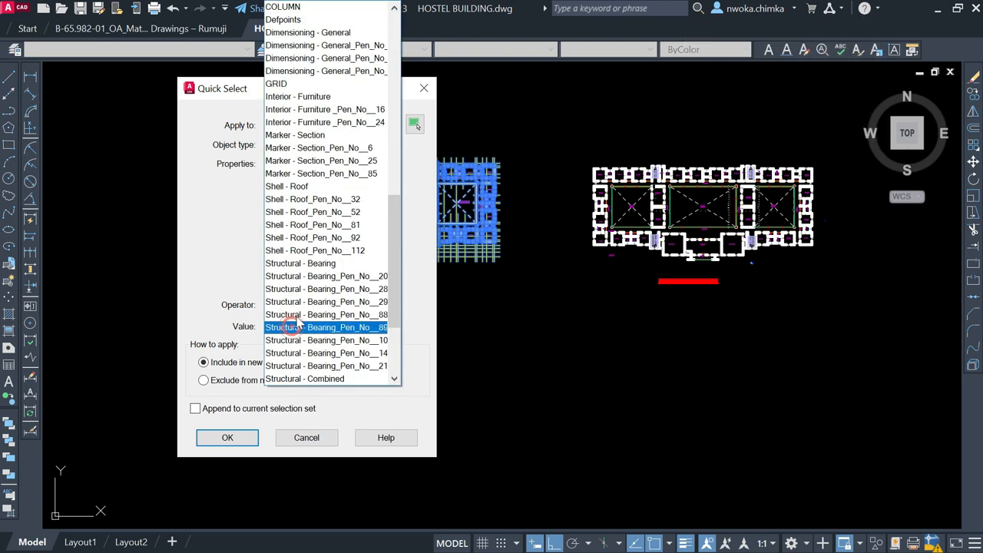
pyautogui.click(296, 8)
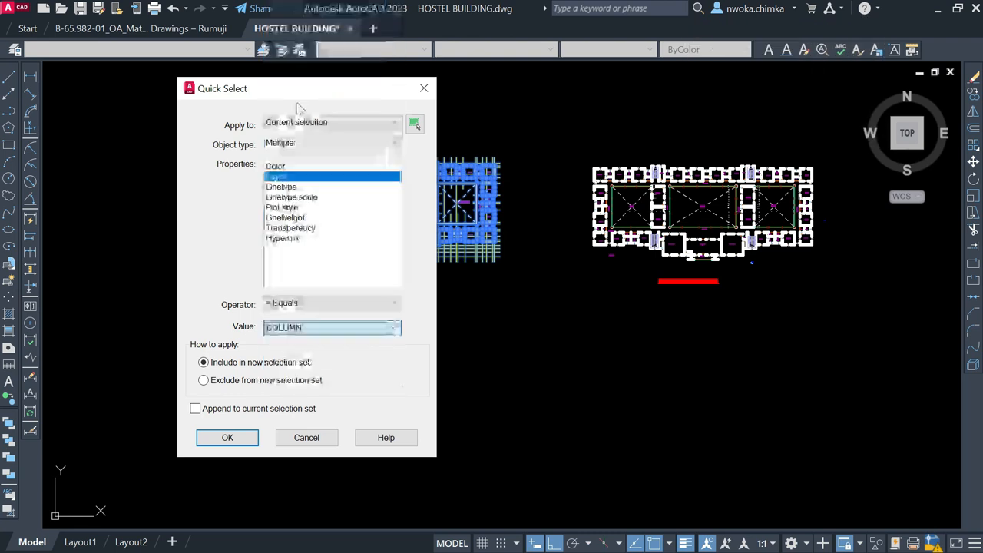
pyautogui.click(227, 438)
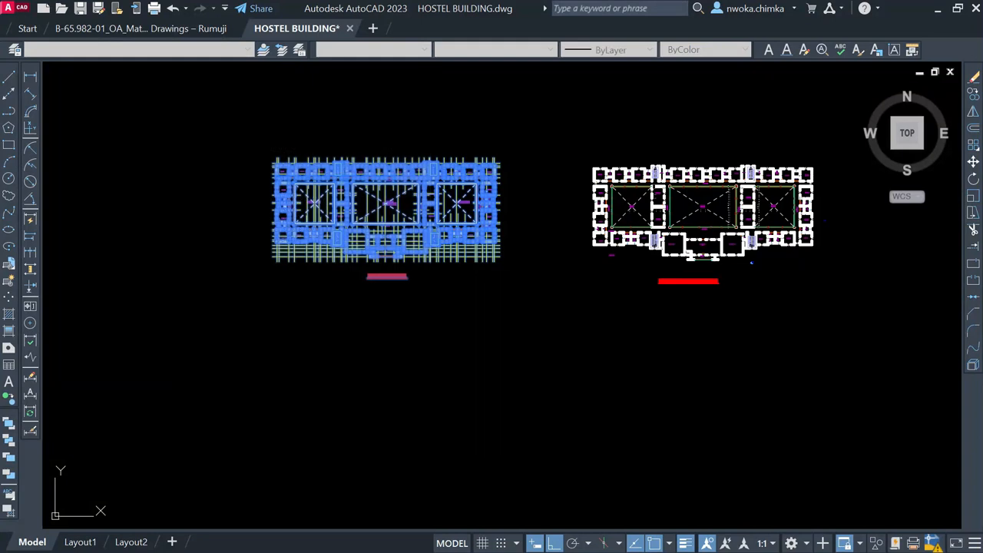
# - Copy the selected columns from the ground floor's north-west outer corner to the matching corner of the first and second floor plan
pyautogui.scroll(5, 307, 154)
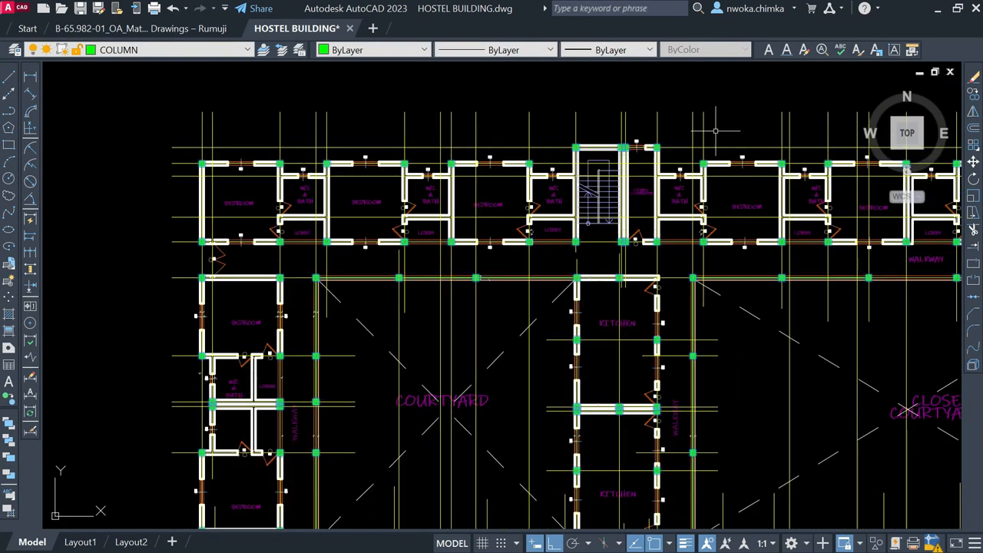
pyautogui.click(973, 93)
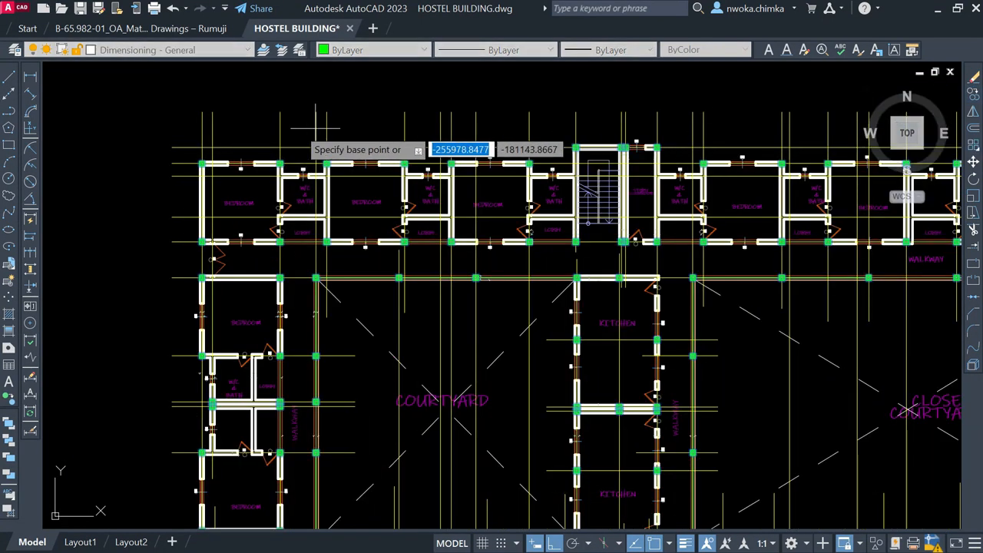
pyautogui.scroll(5, 204, 154)
pyautogui.scroll(3, 258, 211)
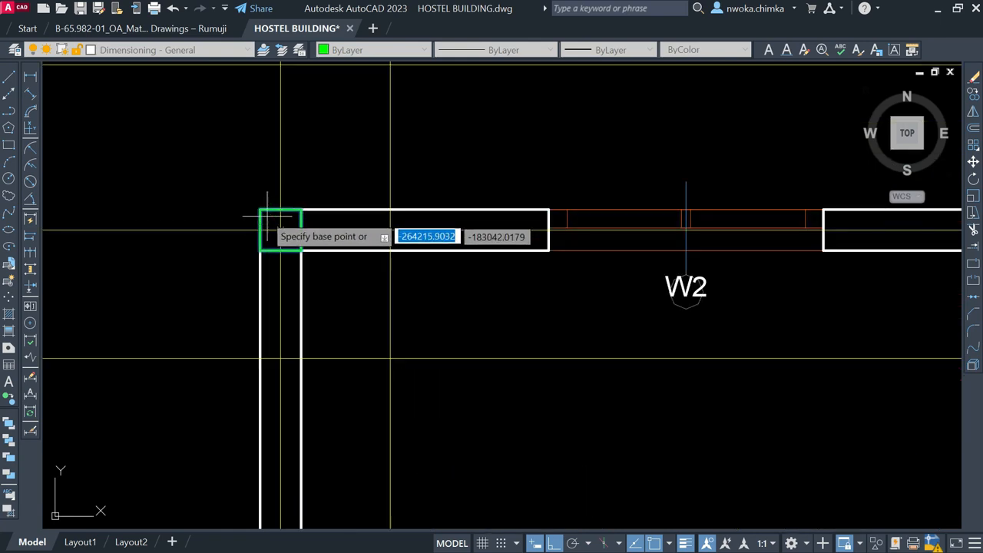
pyautogui.click(259, 207)
pyautogui.scroll(-6, 143, 193)
pyautogui.scroll(-5, 143, 193)
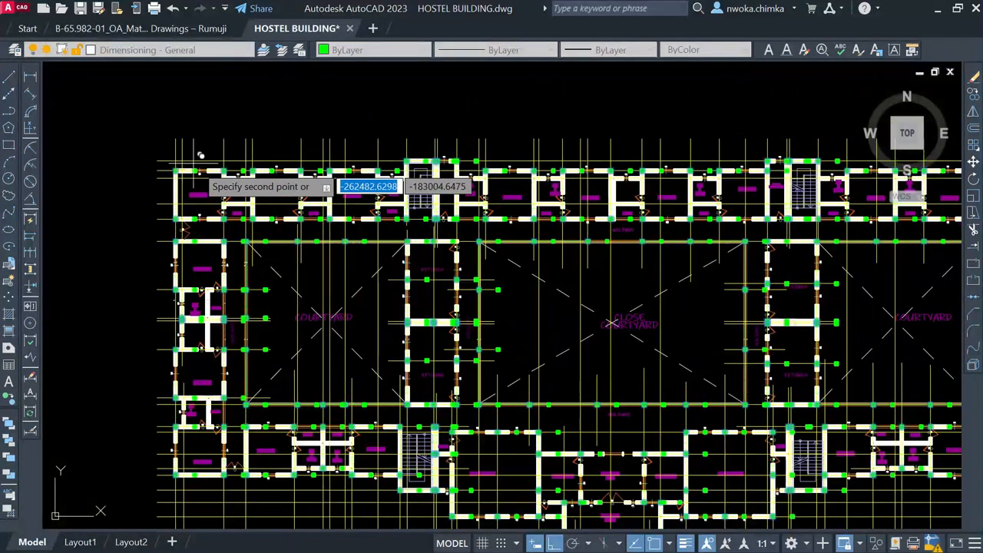
pyautogui.scroll(-2, 223, 108)
pyautogui.scroll(-4, 231, 142)
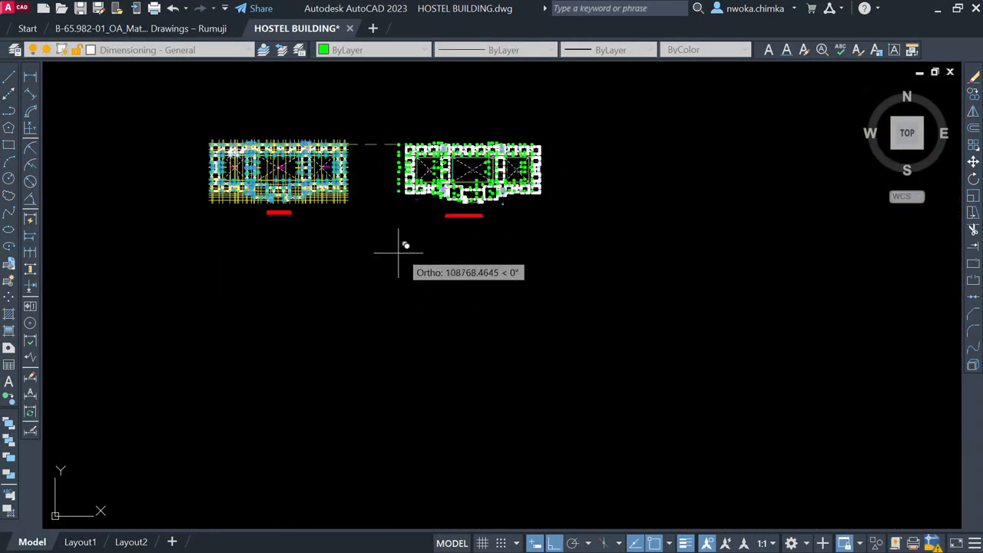
pyautogui.scroll(7, 401, 292)
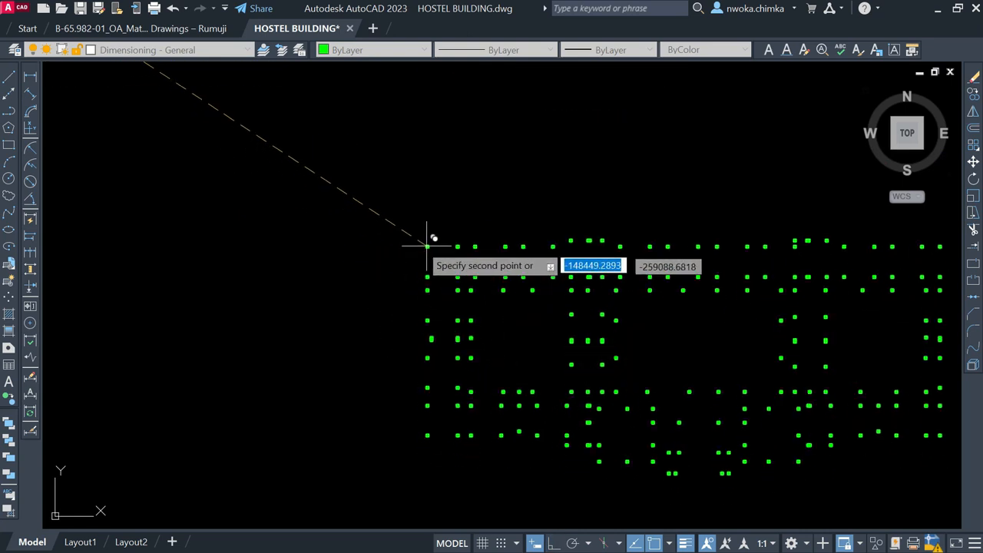
pyautogui.scroll(-3, 391, 246)
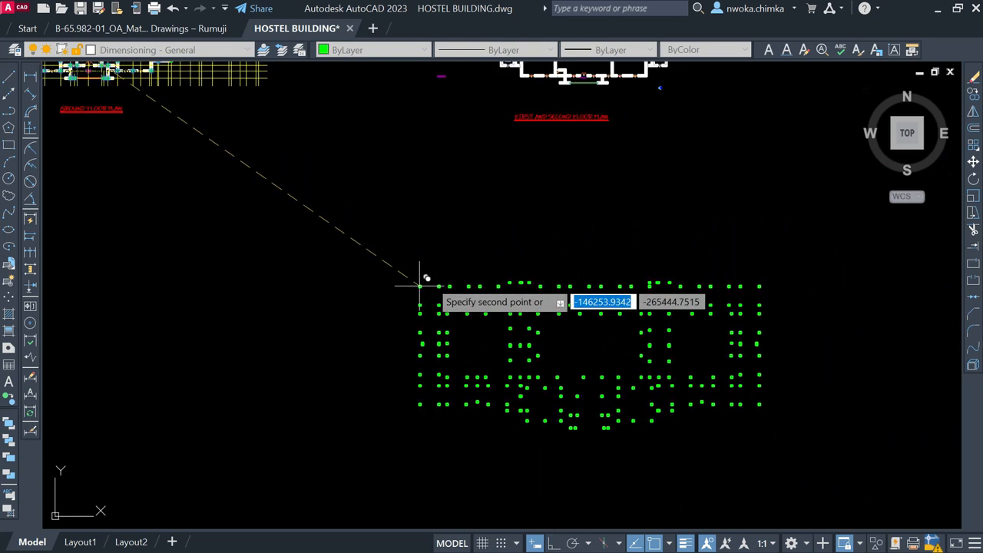
pyautogui.scroll(-3, 408, 277)
pyautogui.moveTo(454, 268); pyautogui.dragTo(451, 328, button='middle')
pyautogui.scroll(5, 421, 131)
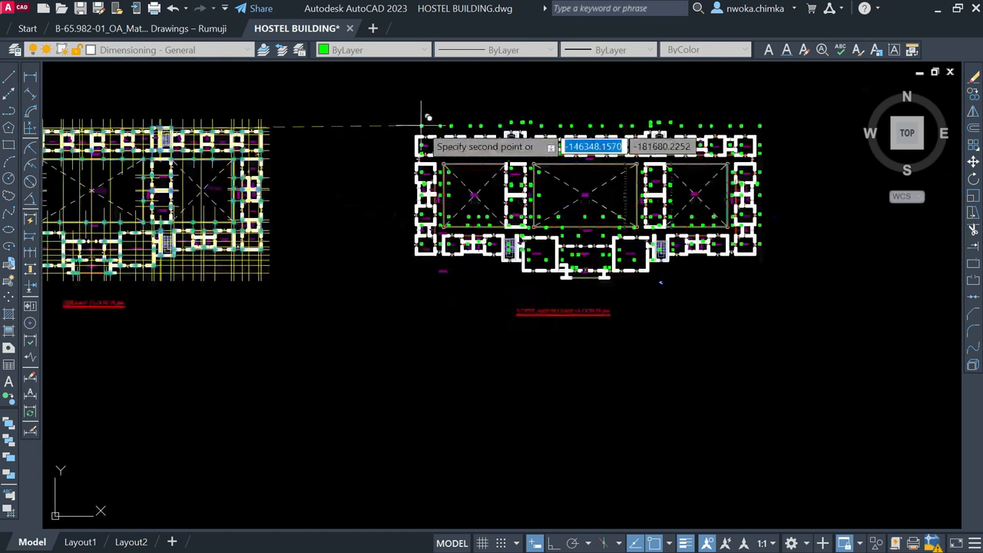
pyautogui.scroll(5, 416, 142)
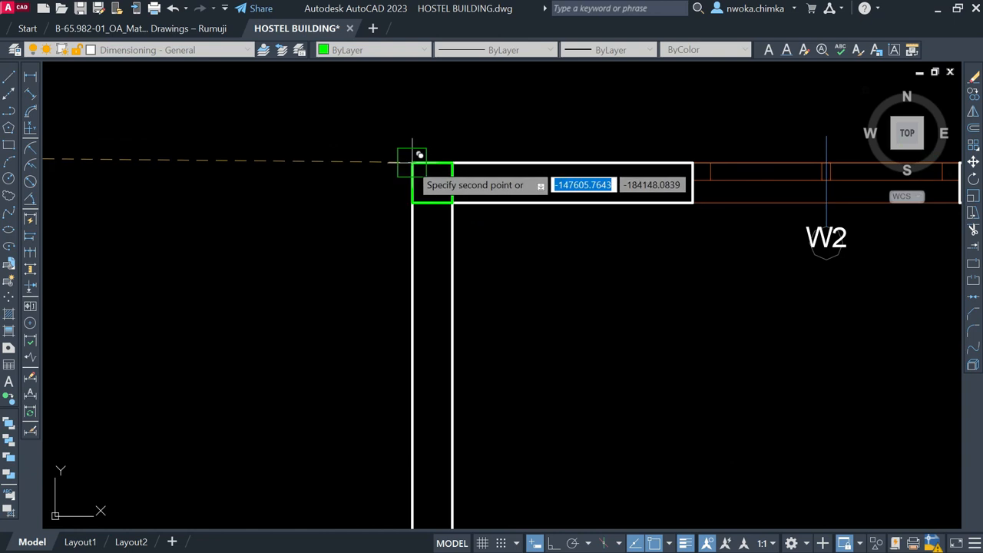
pyautogui.rightClick(376, 117)
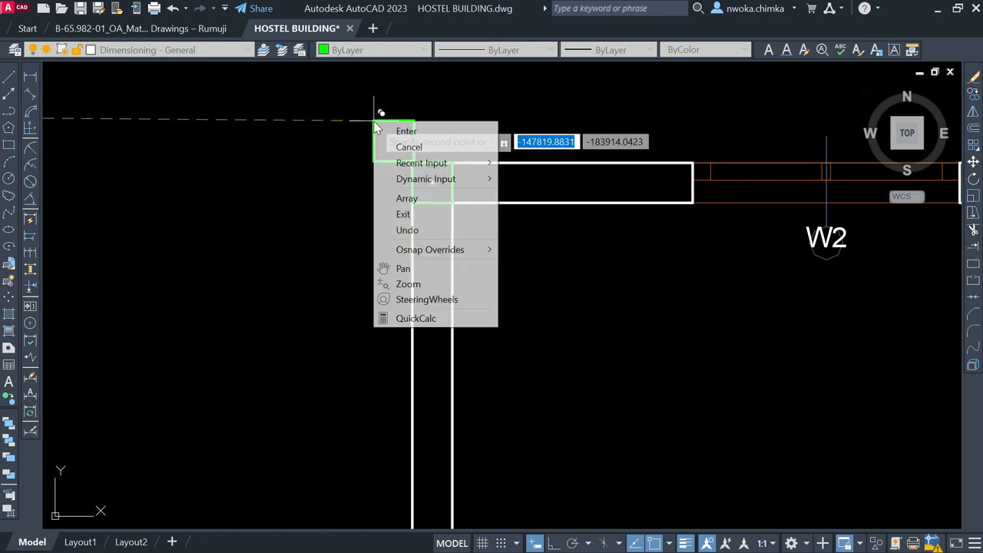
pyautogui.click(384, 129)
# - Examine how the copied columns fit the upper plan's north-west bedrooms, first void and overall layout
pyautogui.scroll(-10, 329, 165)
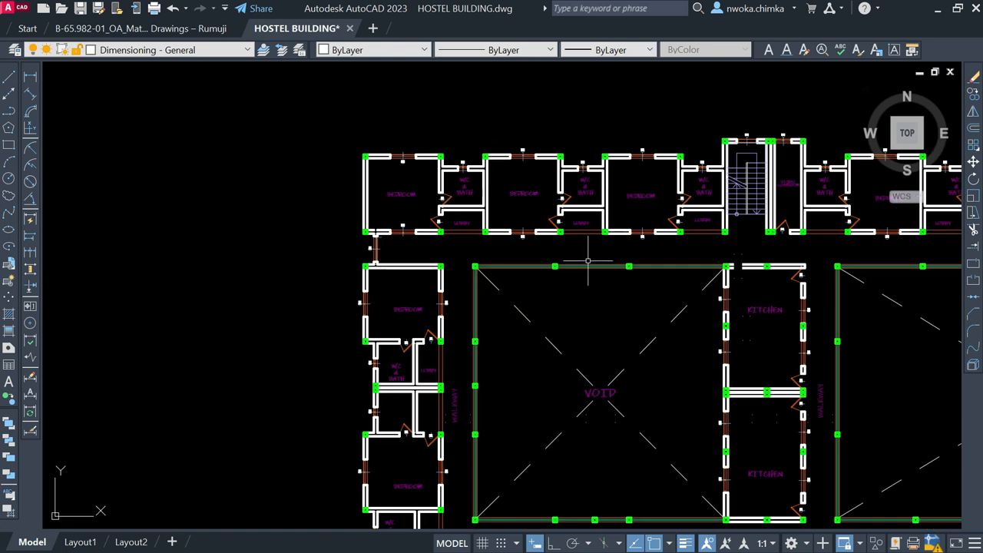
pyautogui.scroll(5, 556, 173)
pyautogui.scroll(-5, 511, 175)
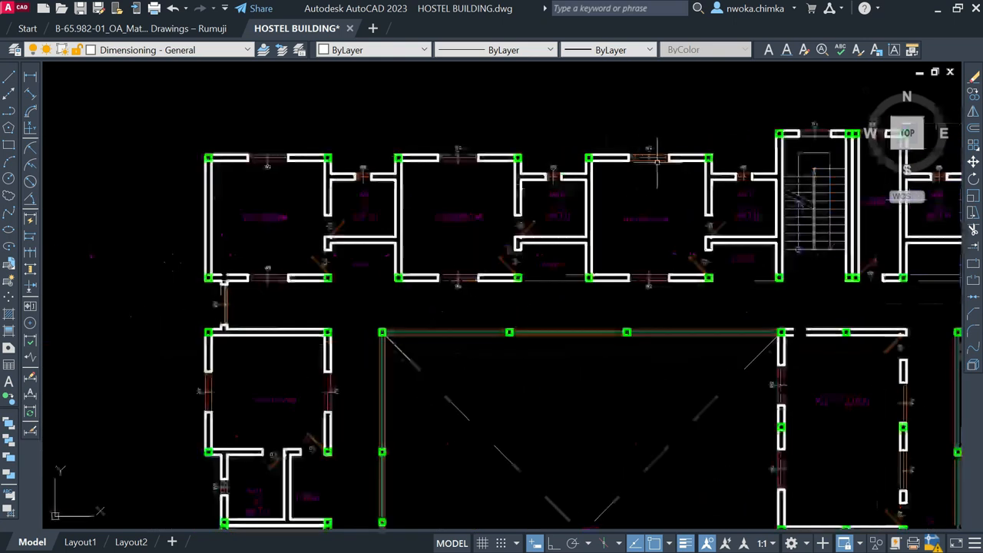
pyautogui.scroll(-4, 643, 207)
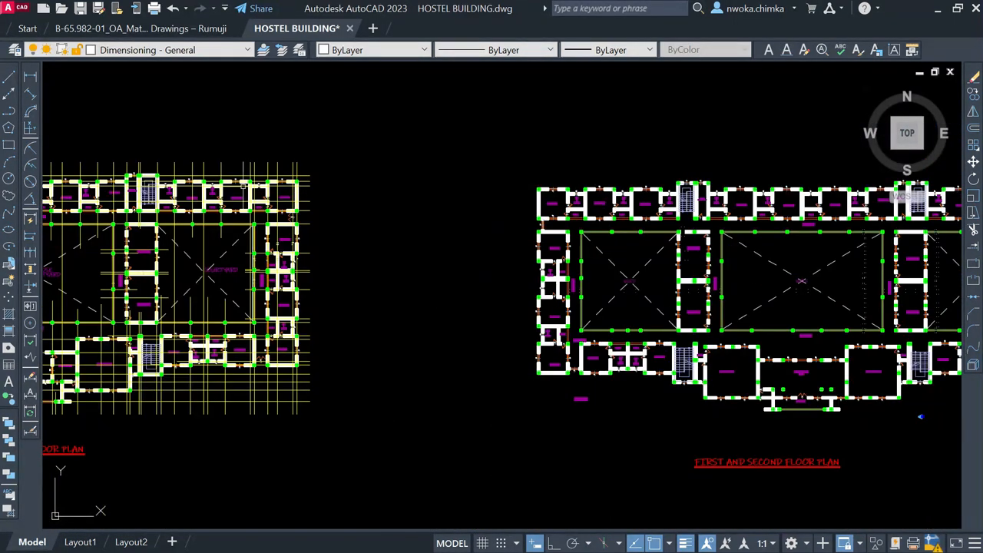
pyautogui.scroll(3, 830, 471)
pyautogui.scroll(-4, 560, 373)
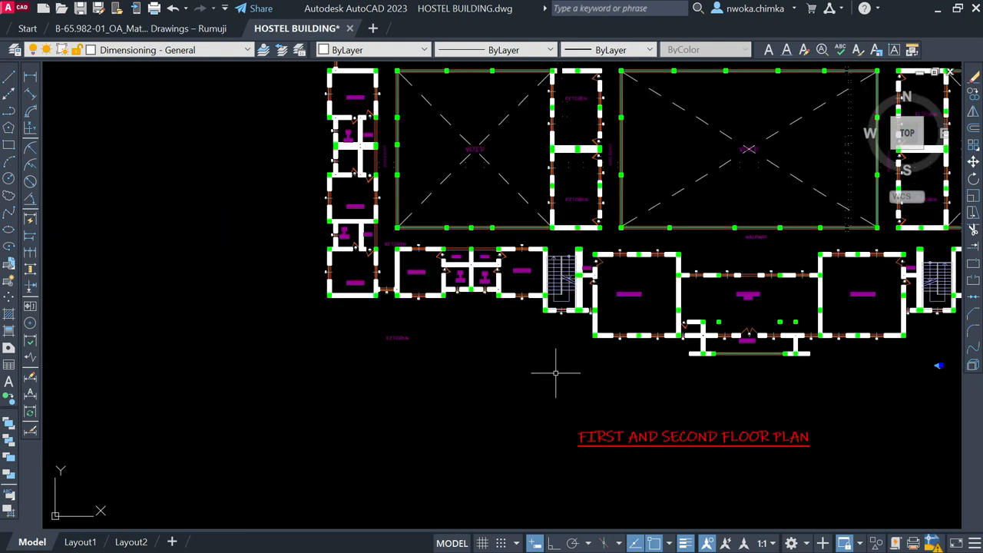
pyautogui.moveTo(520, 259); pyautogui.dragTo(483, 252, button='middle')
pyautogui.scroll(3, 694, 169)
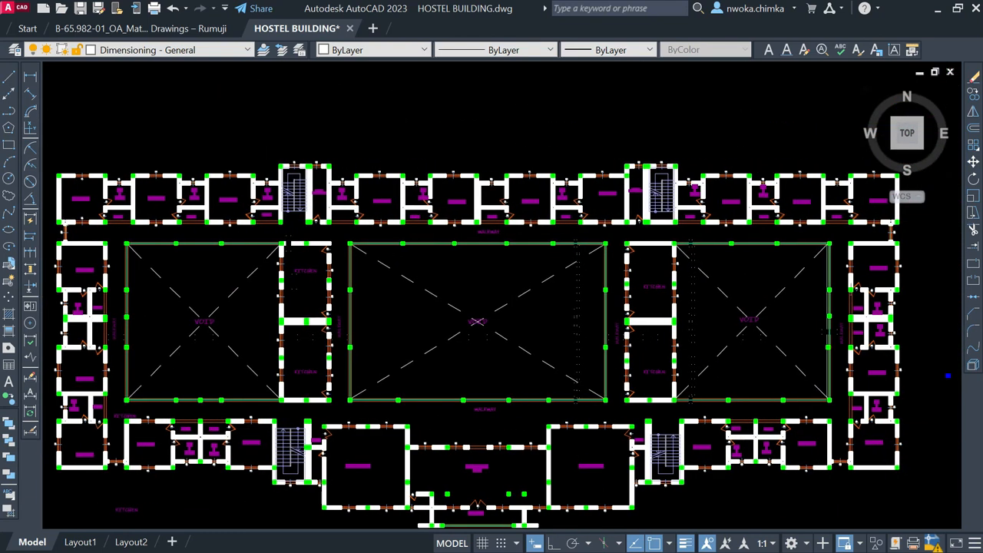
# - Examine the copied columns around the upper plan's central and eastern voids, kitchens, east wing and south rooms
pyautogui.scroll(3, 701, 242)
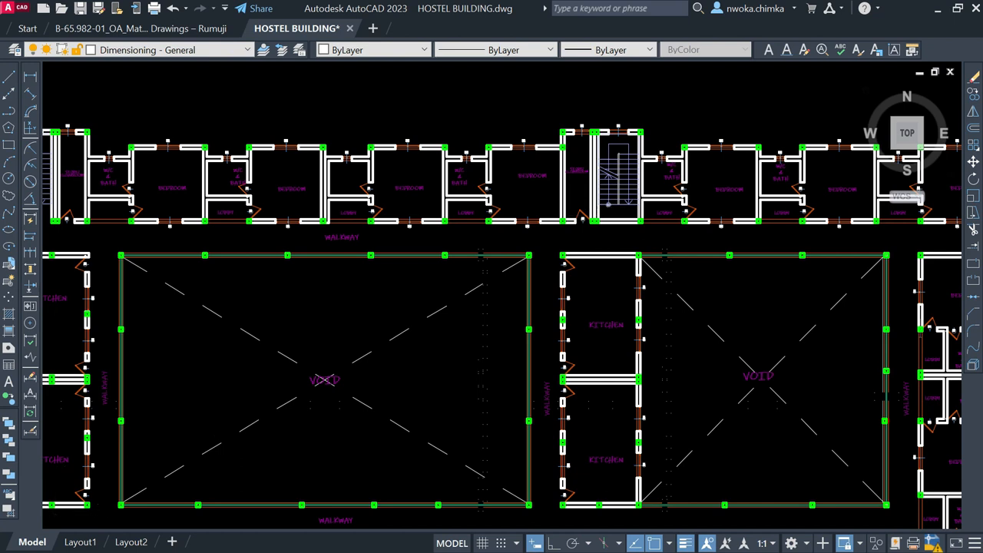
pyautogui.scroll(-3, 496, 228)
pyautogui.scroll(3, 822, 218)
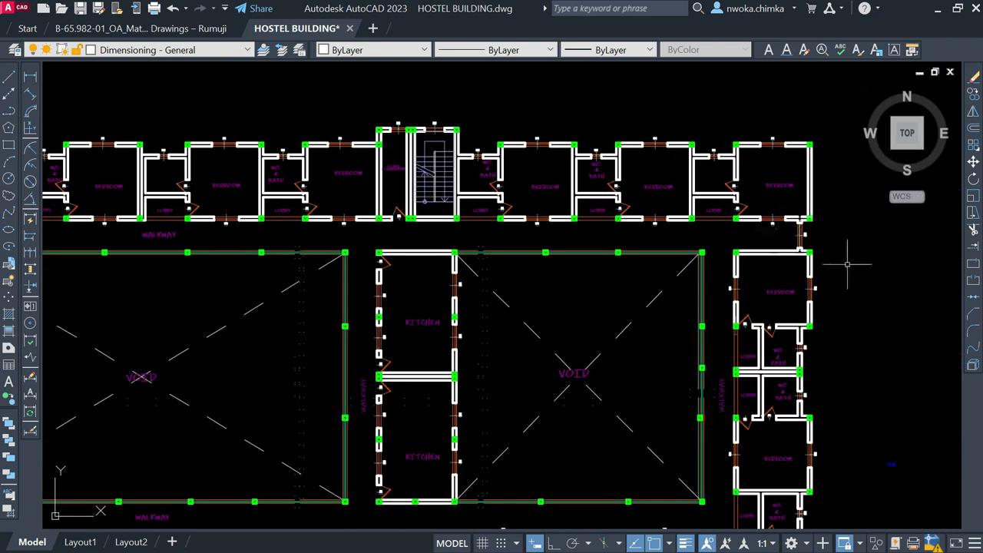
pyautogui.moveTo(847, 264); pyautogui.dragTo(797, 204, button='middle')
pyautogui.scroll(4, 682, 202)
pyautogui.scroll(-6, 691, 196)
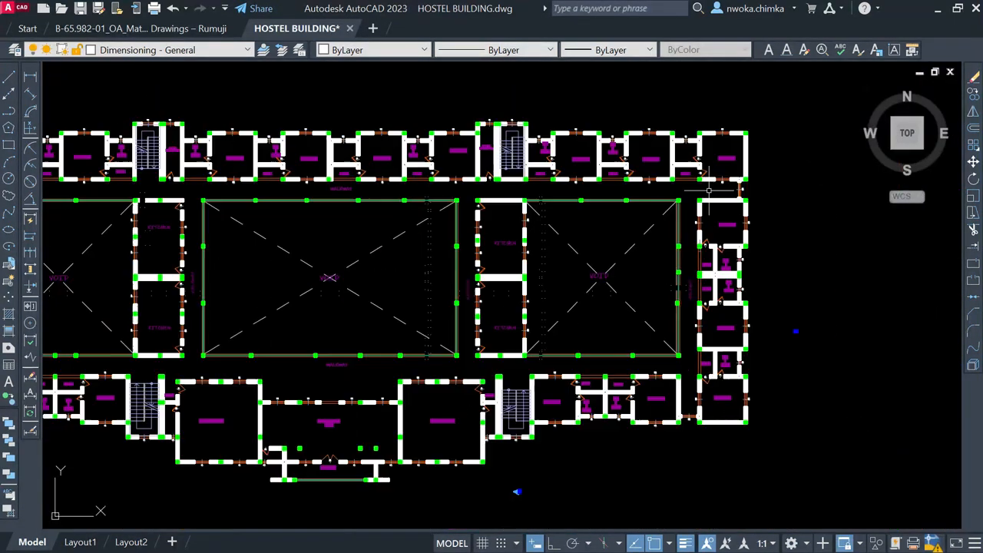
pyautogui.scroll(3, 684, 368)
pyautogui.moveTo(698, 351); pyautogui.dragTo(758, 286, button='middle')
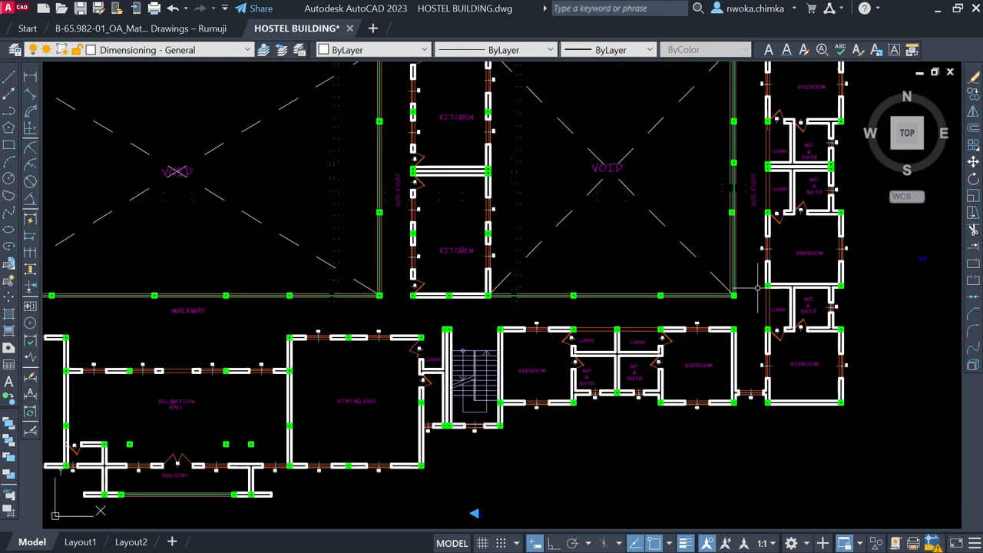
pyautogui.scroll(-4, 731, 285)
pyautogui.scroll(4, 407, 268)
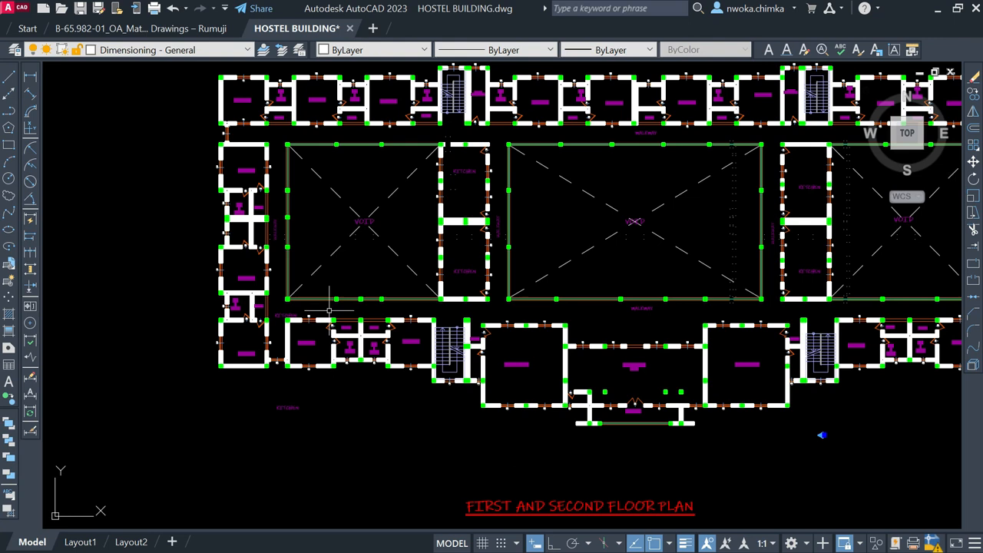
# - Compare the column positions in the upper plan's relaxation hall and balcony with the ground floor's reception and entrance area
pyautogui.moveTo(581, 270); pyautogui.dragTo(457, 228, button='middle')
pyautogui.scroll(5, 534, 362)
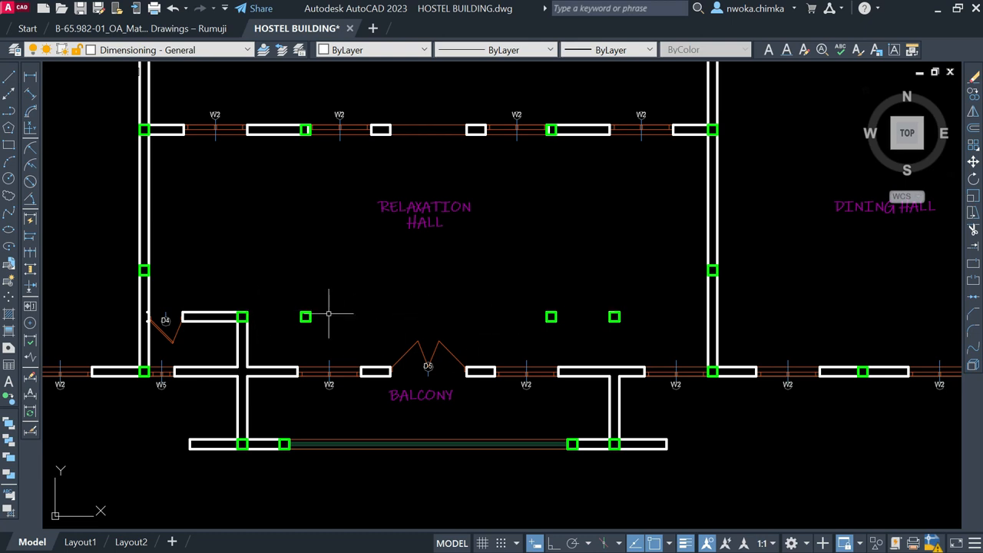
pyautogui.scroll(-6, 786, 312)
pyautogui.moveTo(237, 310)
pyautogui.mouseDown(button='middle')
pyautogui.moveTo(309, 291)
pyautogui.moveTo(692, 292)
pyautogui.mouseUp(button='middle')
pyautogui.scroll(6, 291, 324)
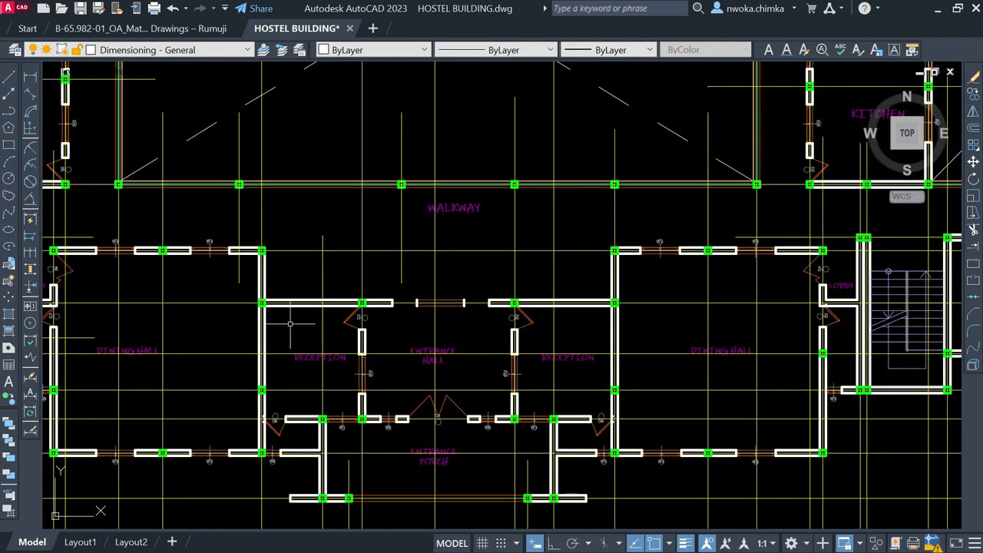
# - Examine the columns along the ground floor's south reception and entrance wall and find their copies in the upper plan's relaxation hall
pyautogui.click(242, 292)
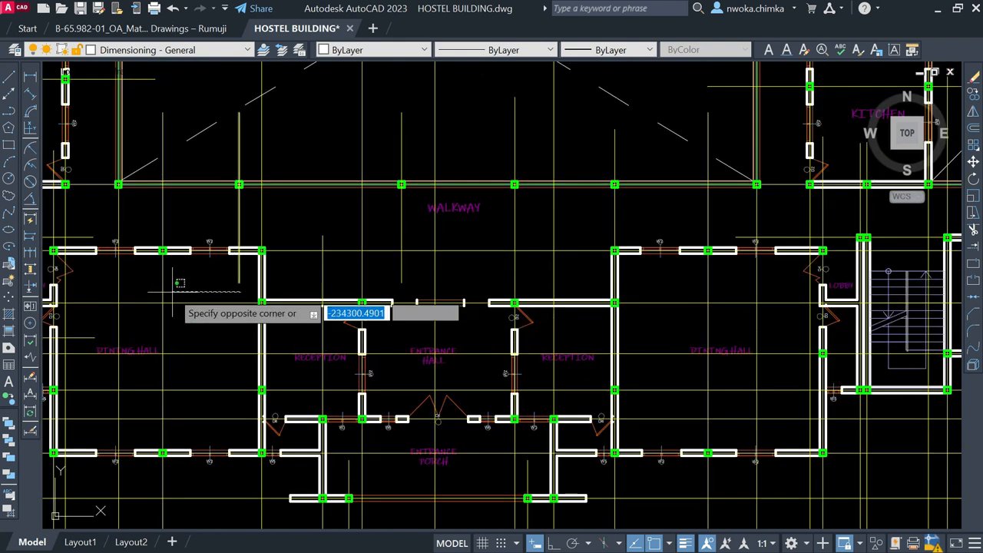
pyautogui.click(230, 292)
pyautogui.click(297, 399)
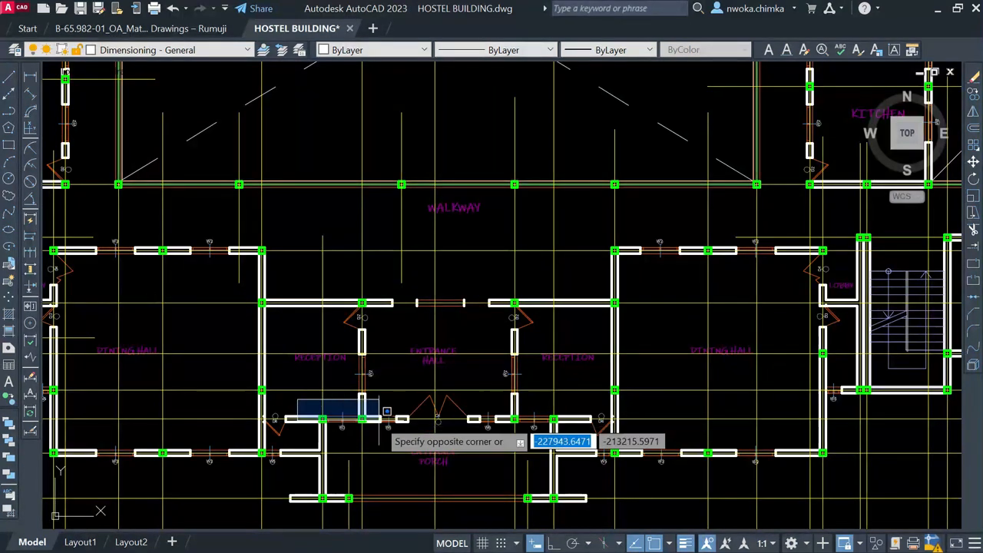
pyautogui.click(576, 421)
pyautogui.scroll(-6, 538, 307)
pyautogui.moveTo(783, 263); pyautogui.dragTo(630, 264, button='middle')
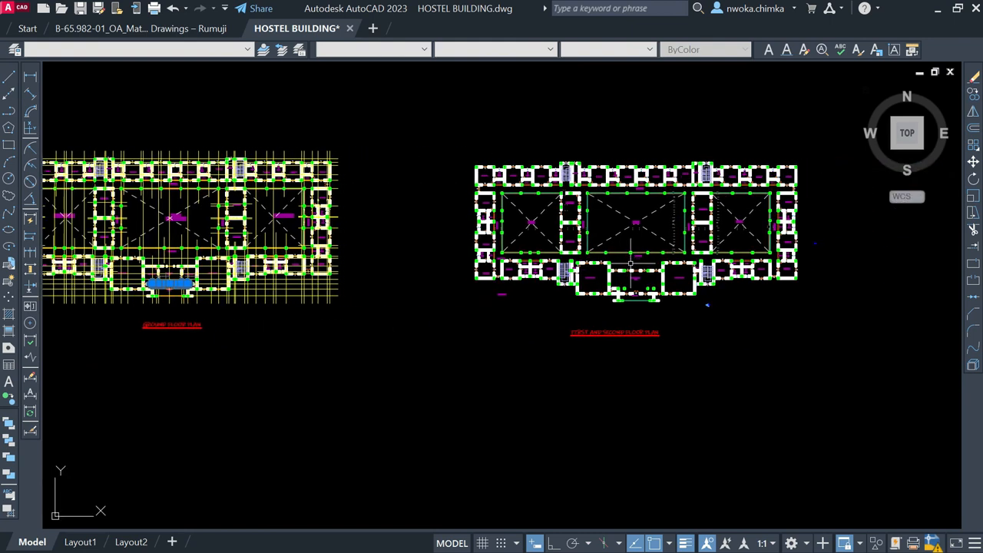
pyautogui.scroll(6, 630, 263)
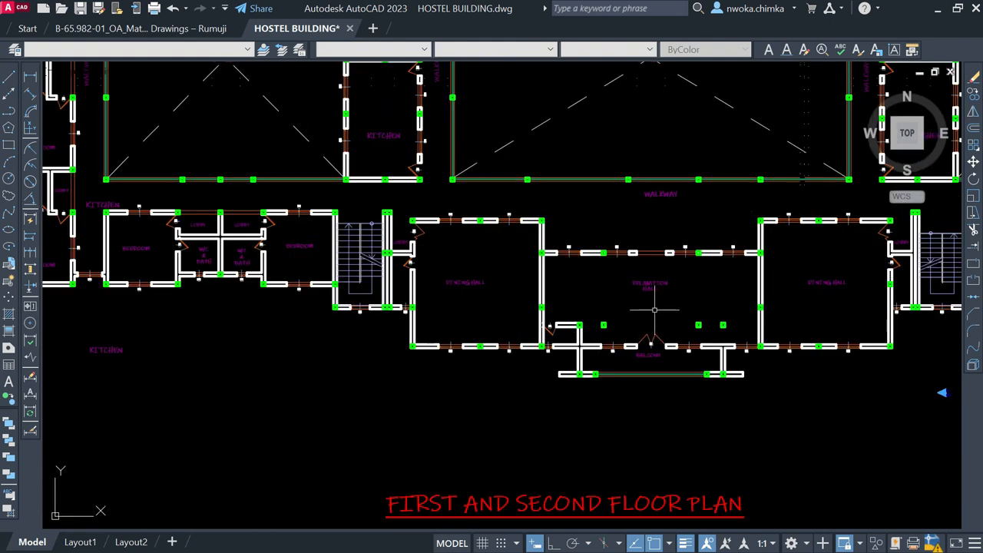
pyautogui.scroll(4, 655, 310)
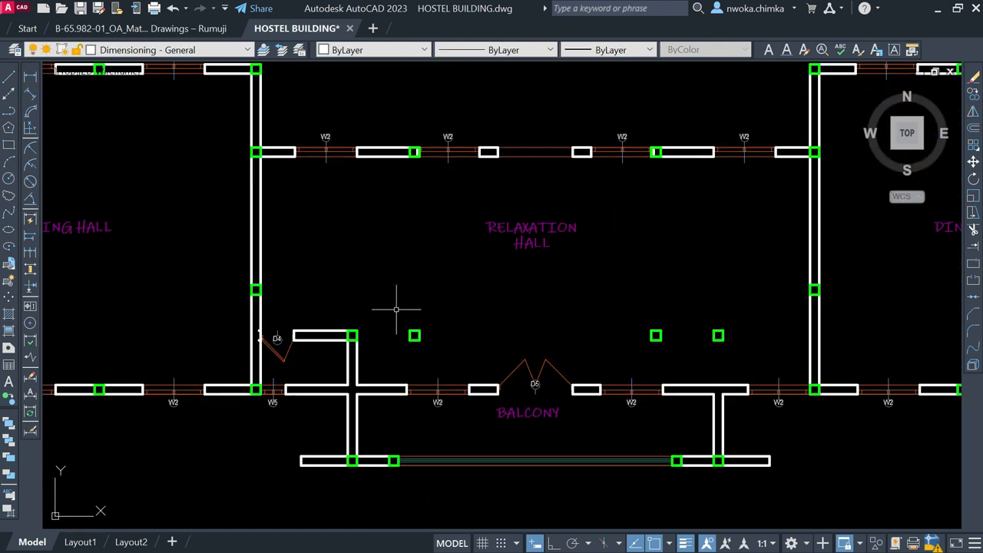
pyautogui.click(751, 312)
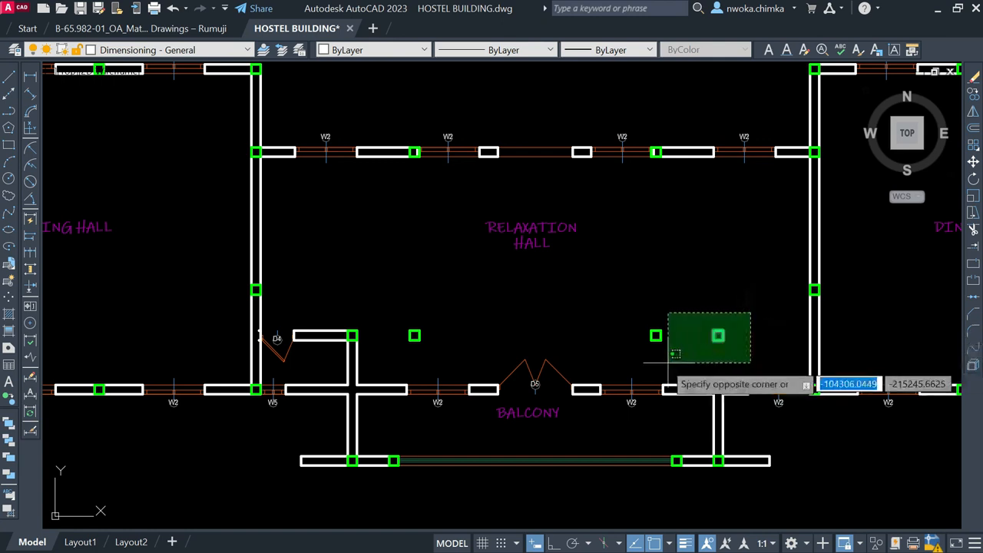
pyautogui.click(642, 351)
pyautogui.click(479, 302)
pyautogui.click(399, 347)
pyautogui.scroll(-4, 460, 280)
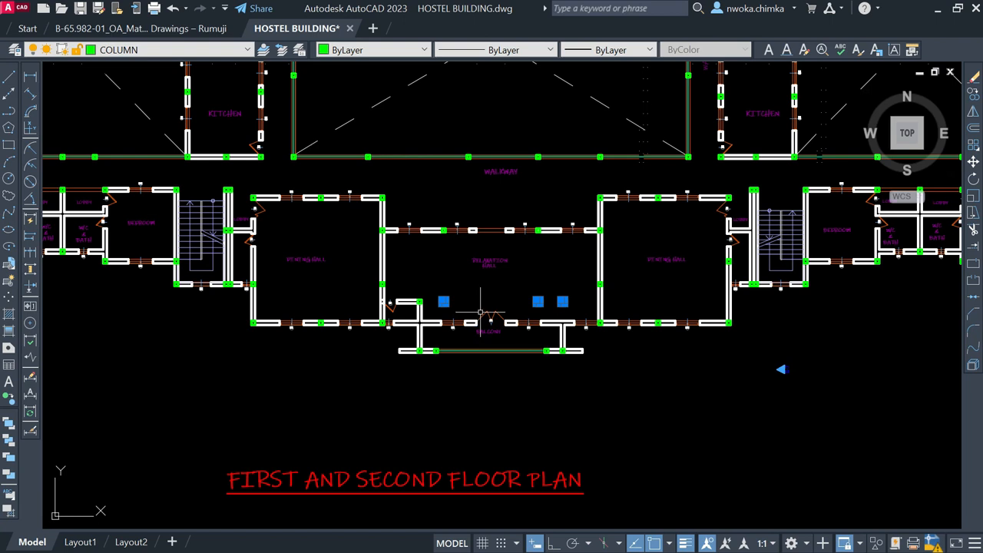
pyautogui.scroll(2, 455, 318)
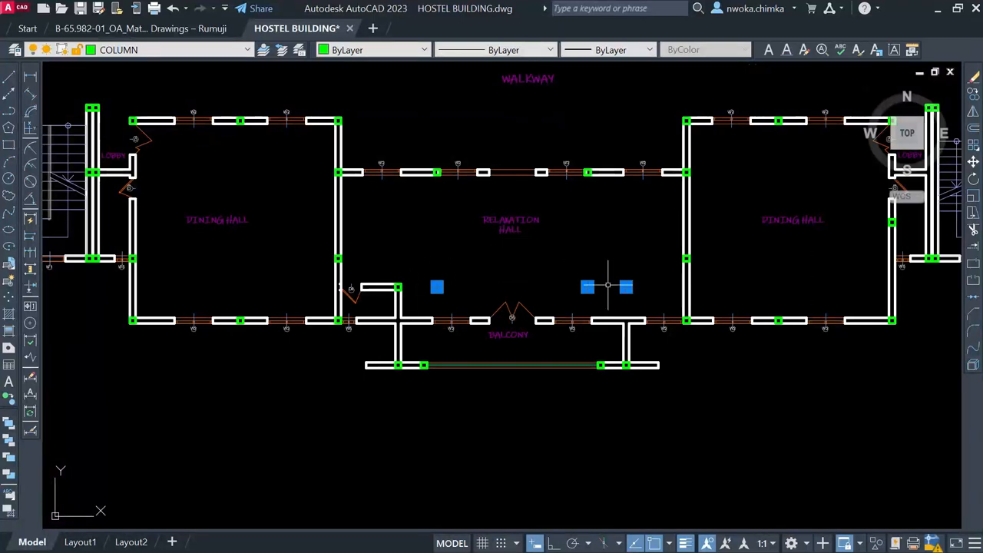
pyautogui.scroll(2, 609, 286)
pyautogui.press('Escape')
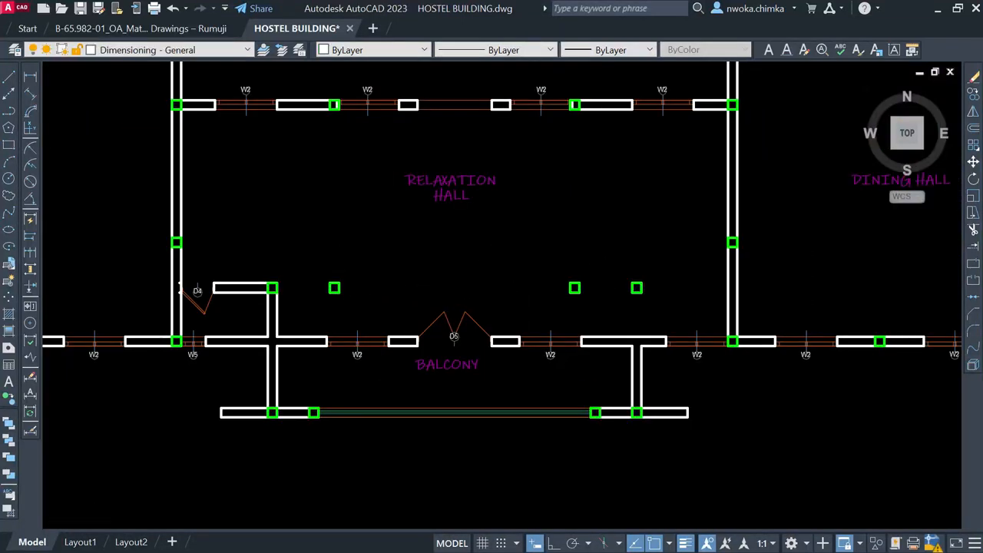
# - Colour the three freestanding columns in the upper plan's relaxation hall Magenta
pyautogui.scroll(-6, 731, 281)
pyautogui.scroll(6, 740, 265)
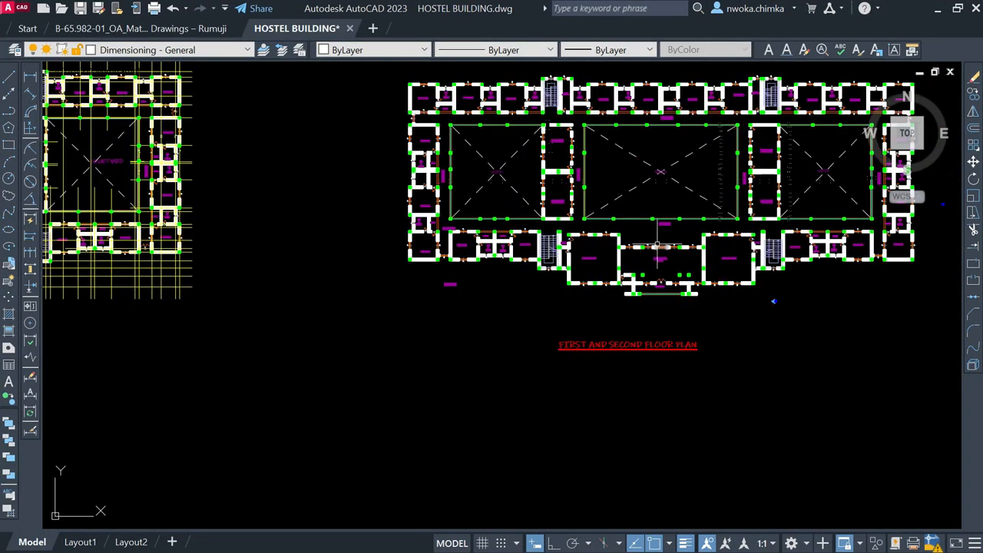
pyautogui.scroll(2, 699, 276)
pyautogui.click(767, 278)
pyautogui.click(696, 308)
pyautogui.click(607, 273)
pyautogui.click(550, 306)
pyautogui.click(384, 50)
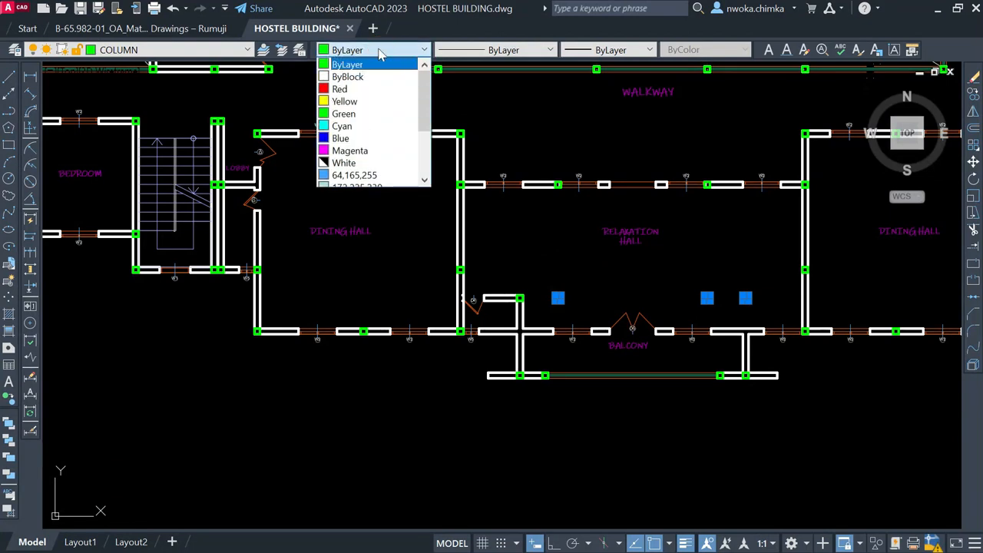
pyautogui.click(353, 149)
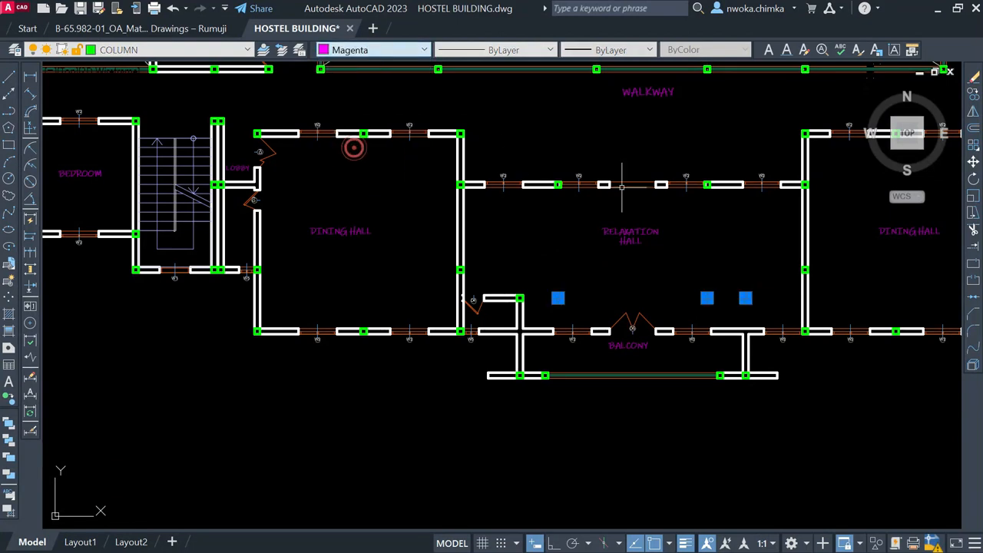
pyautogui.press('Escape')
pyautogui.scroll(2, 745, 292)
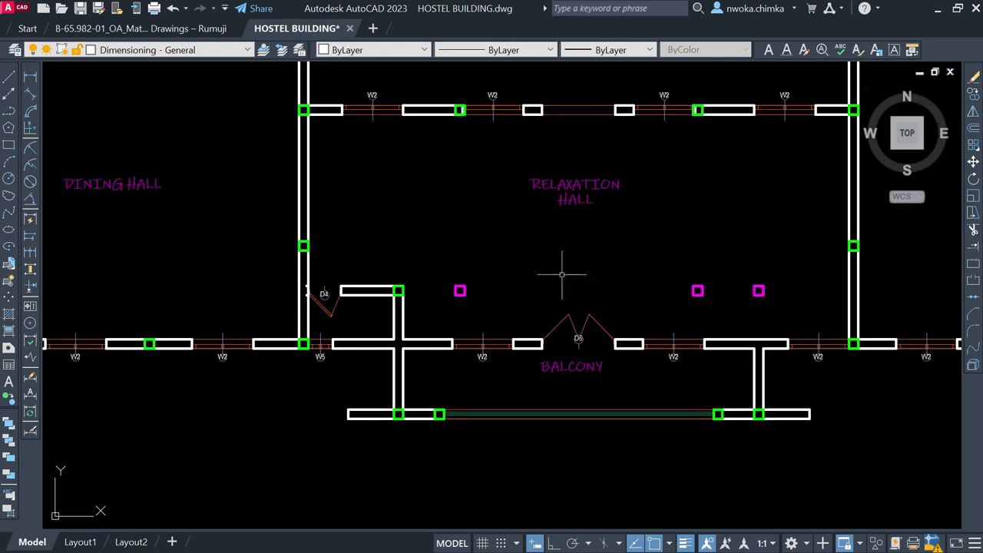
# - Set the colour of the three freestanding columns in the upper plan's relaxation hall to Yellow
pyautogui.scroll(2, 573, 196)
pyautogui.scroll(-2, 525, 180)
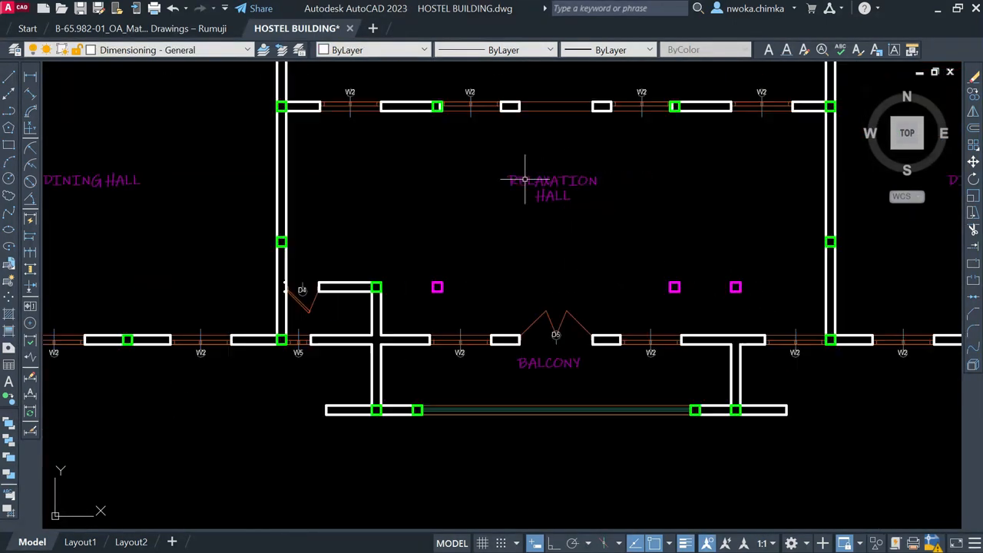
pyautogui.scroll(-2, 563, 194)
pyautogui.click(691, 229)
pyautogui.click(605, 258)
pyautogui.click(526, 216)
pyautogui.click(475, 259)
pyautogui.click(390, 51)
pyautogui.scroll(2, 349, 89)
pyautogui.click(350, 90)
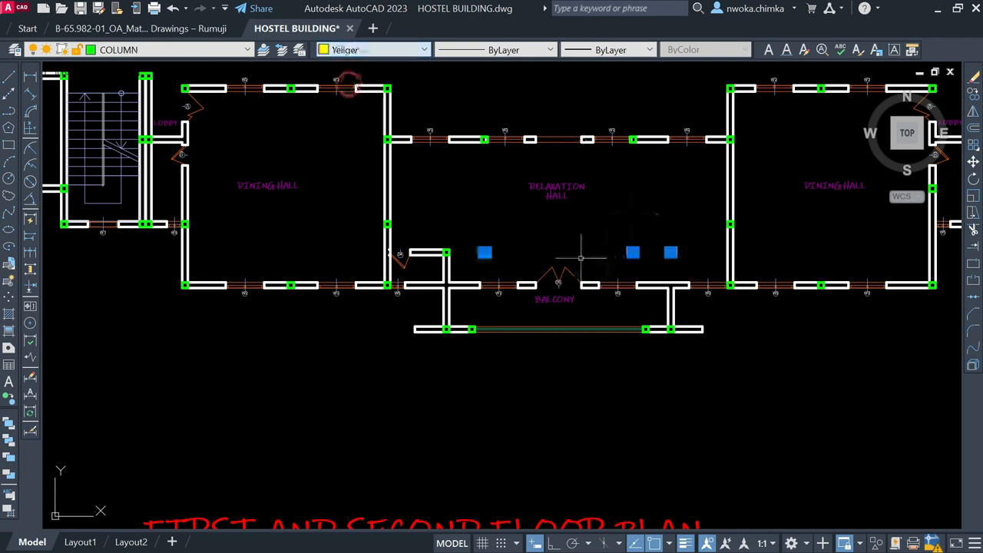
pyautogui.press('Escape')
pyautogui.scroll(2, 520, 257)
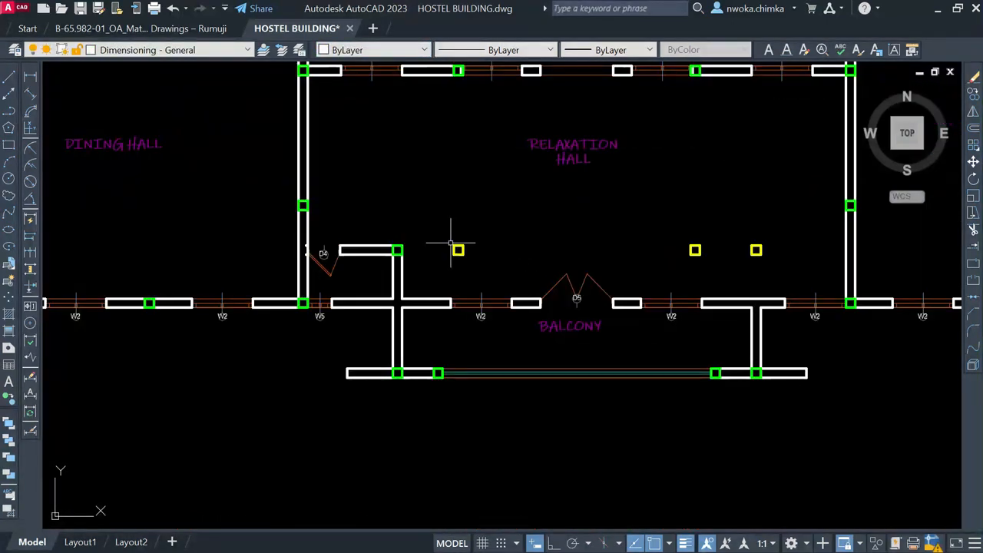
# - Review the recoloured columns within the first and second floor plan, including the balcony, dining halls, voids and north rooms
pyautogui.scroll(-6, 586, 225)
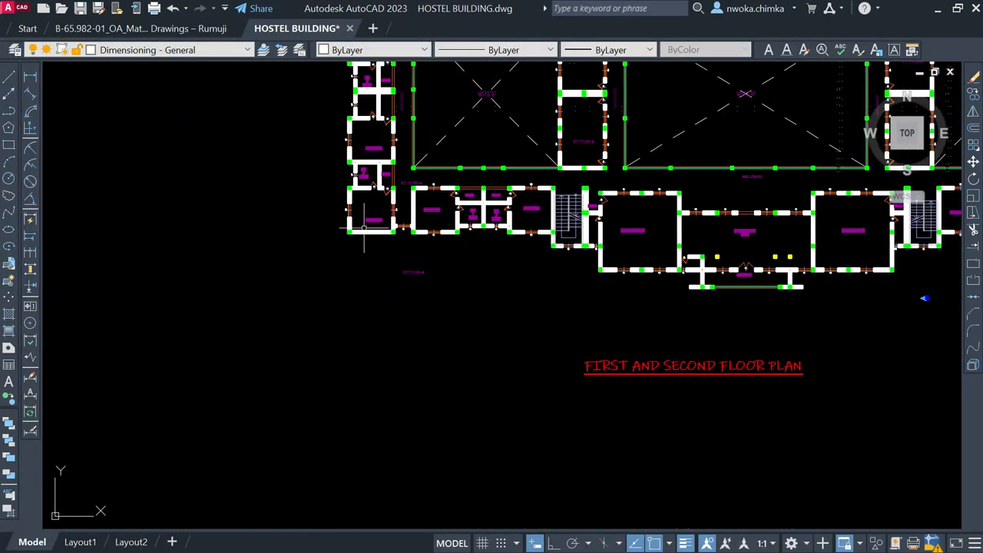
pyautogui.scroll(-1, 272, 206)
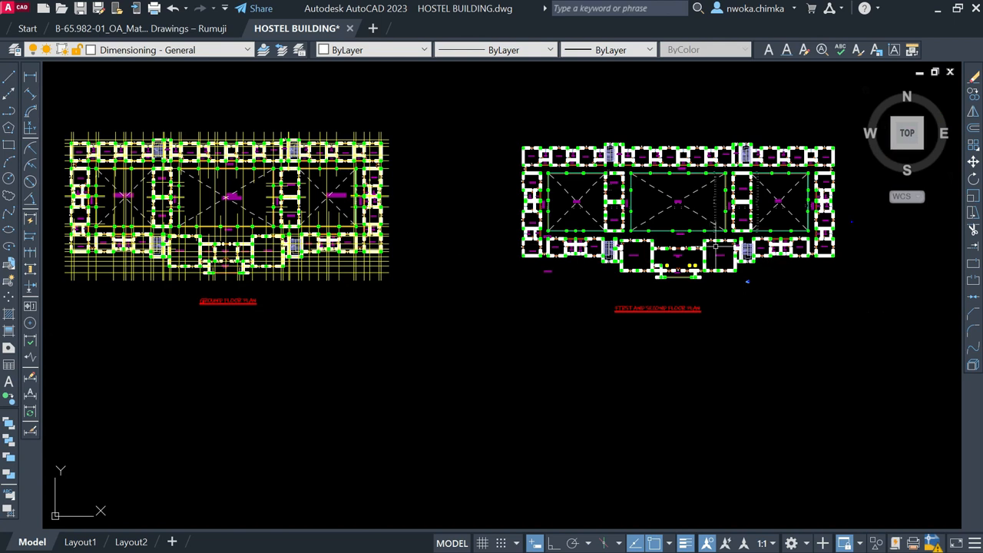
pyautogui.scroll(6, 684, 265)
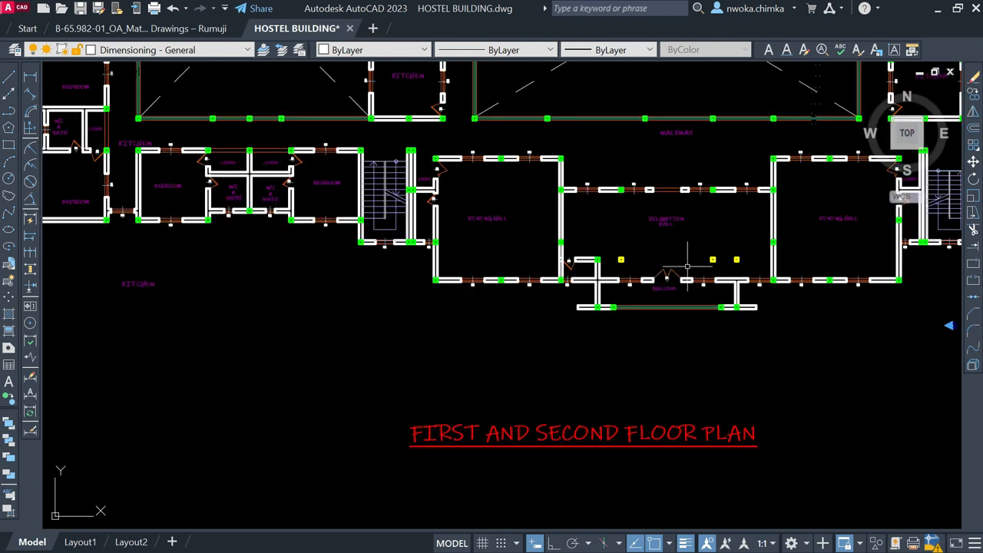
pyautogui.scroll(2, 734, 265)
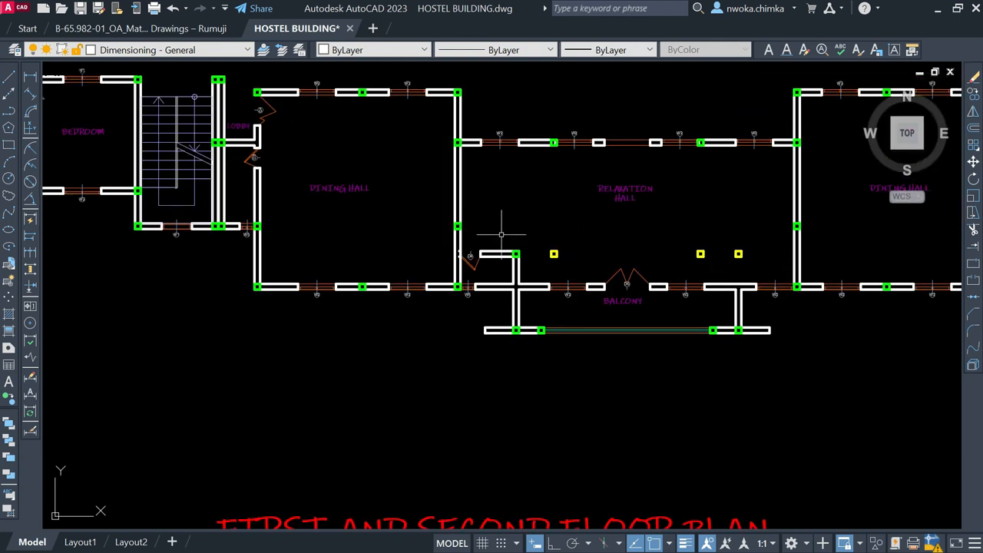
pyautogui.scroll(-5, 587, 242)
pyautogui.moveTo(630, 218); pyautogui.dragTo(572, 334, button='middle')
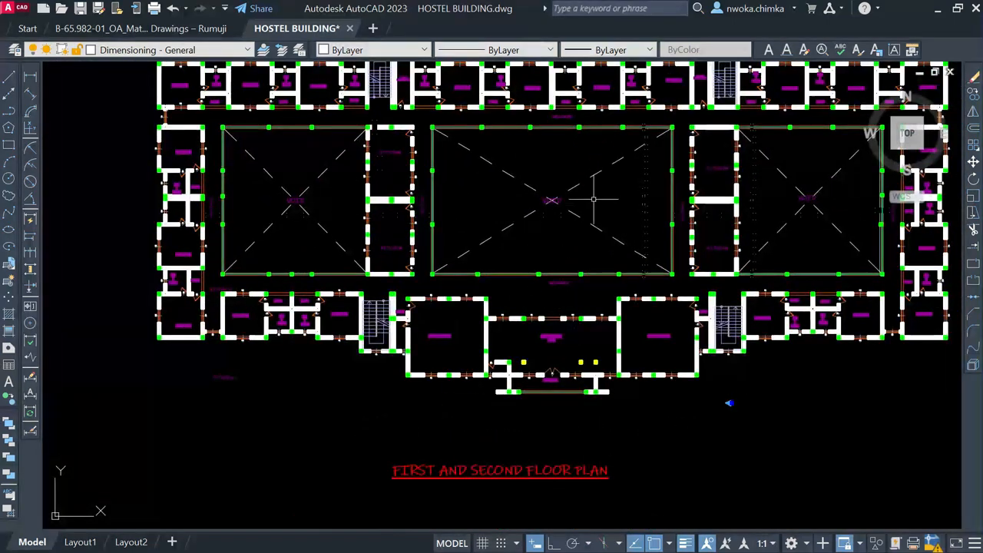
pyautogui.moveTo(594, 199); pyautogui.dragTo(570, 285, button='middle')
pyautogui.moveTo(699, 165); pyautogui.dragTo(568, 162, button='middle')
pyautogui.scroll(-2, 620, 151)
pyautogui.moveTo(503, 194); pyautogui.dragTo(561, 179, button='middle')
pyautogui.scroll(-2, 544, 188)
# - Review the column and gridline layout across the ground floor plan's bedrooms, courtyards and entrance area
pyautogui.moveTo(346, 210); pyautogui.dragTo(634, 216, button='middle')
pyautogui.scroll(2, 292, 187)
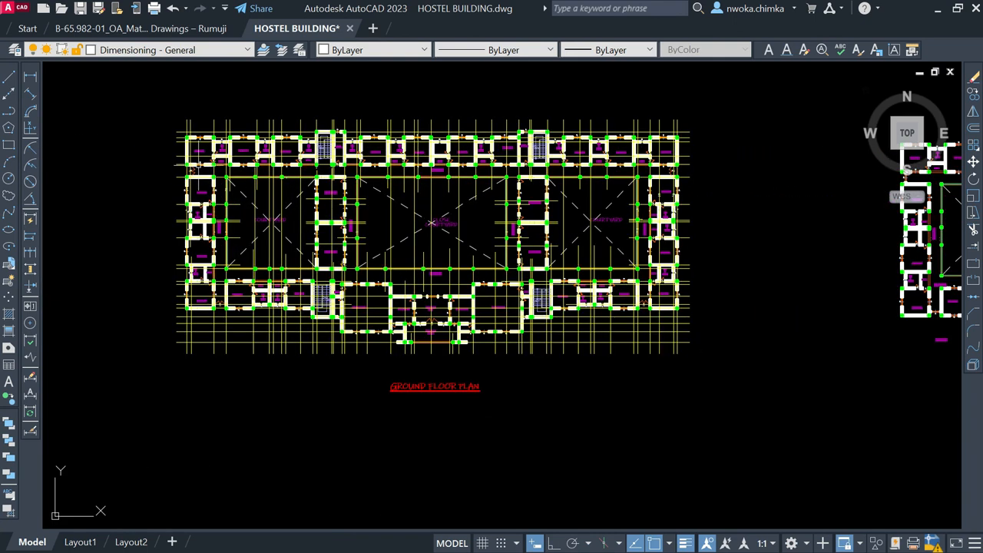
pyautogui.scroll(2, 199, 163)
pyautogui.scroll(-2, 252, 120)
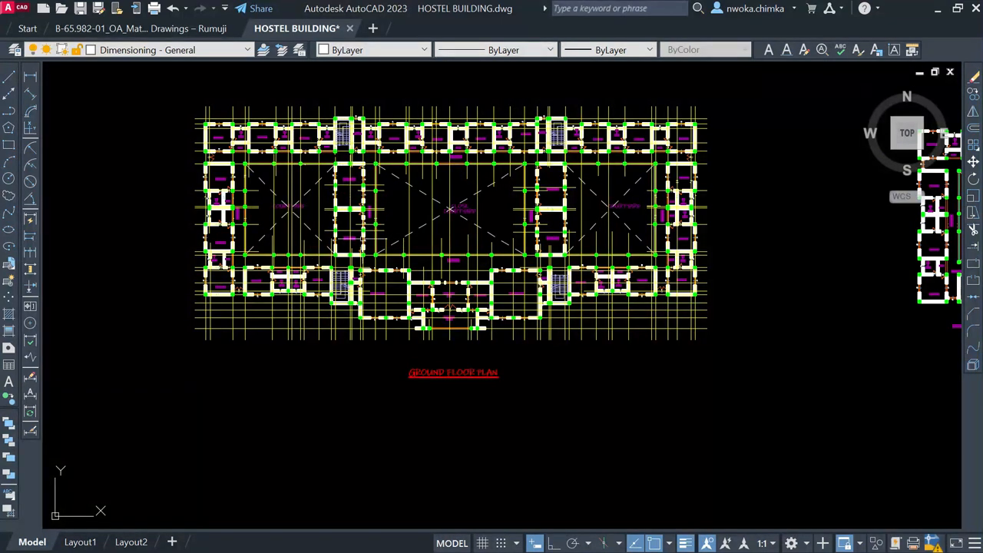
pyautogui.scroll(2, 368, 222)
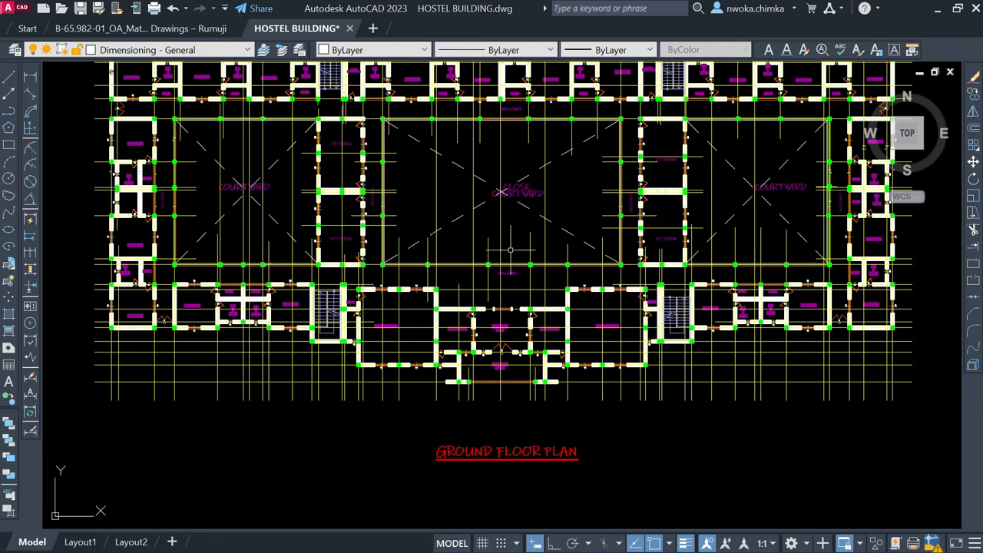
pyautogui.scroll(-2, 499, 231)
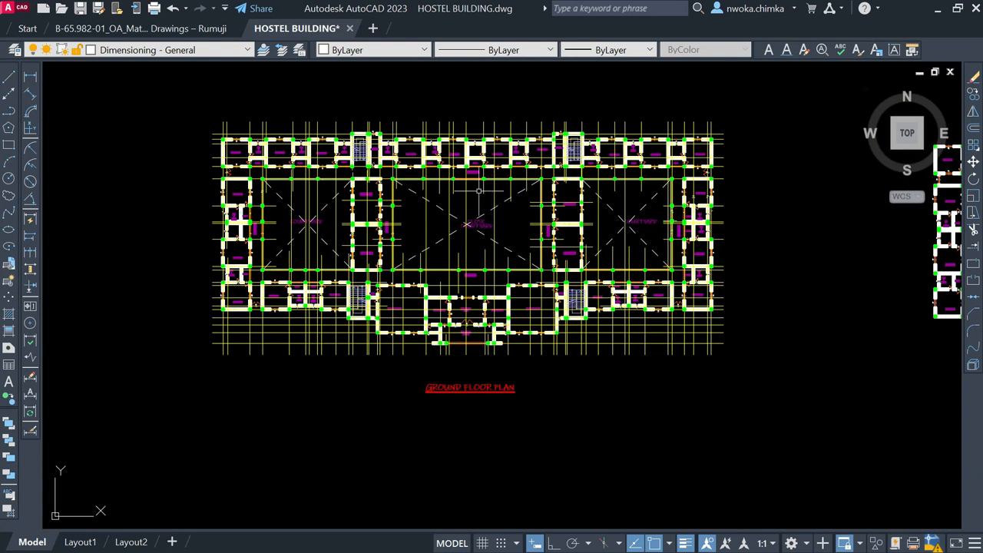
pyautogui.scroll(-1, 345, 179)
pyautogui.scroll(-1, 617, 160)
pyautogui.moveTo(643, 180); pyautogui.dragTo(435, 212, button='middle')
pyautogui.scroll(2, 544, 240)
pyautogui.moveTo(649, 254); pyautogui.dragTo(874, 263, button='middle')
pyautogui.scroll(-2, 876, 264)
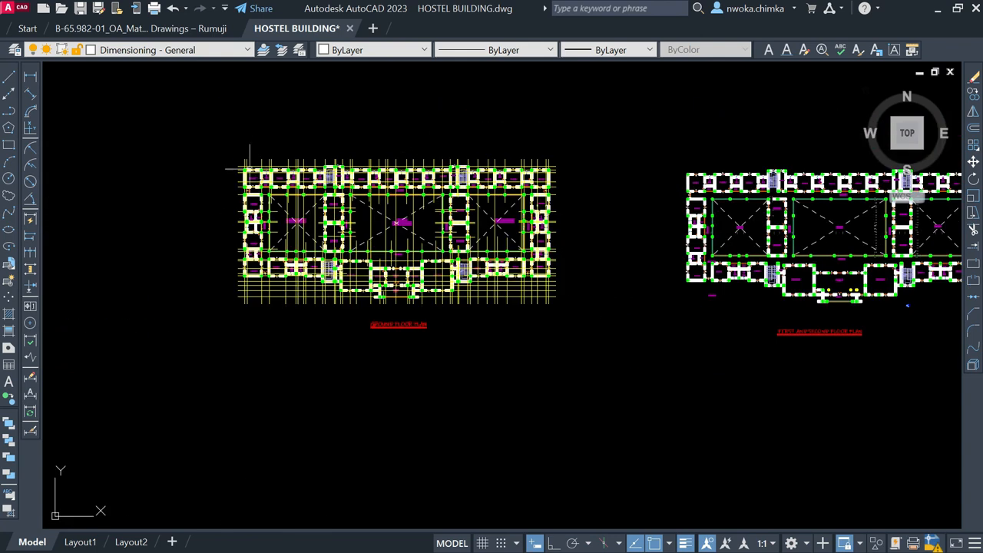
pyautogui.scroll(2, 311, 191)
pyautogui.scroll(-2, 308, 190)
# - Inspect the upper plan's columns again around the relaxation hall, dining halls, kitchens and voids
pyautogui.moveTo(737, 220); pyautogui.dragTo(332, 210, button='middle')
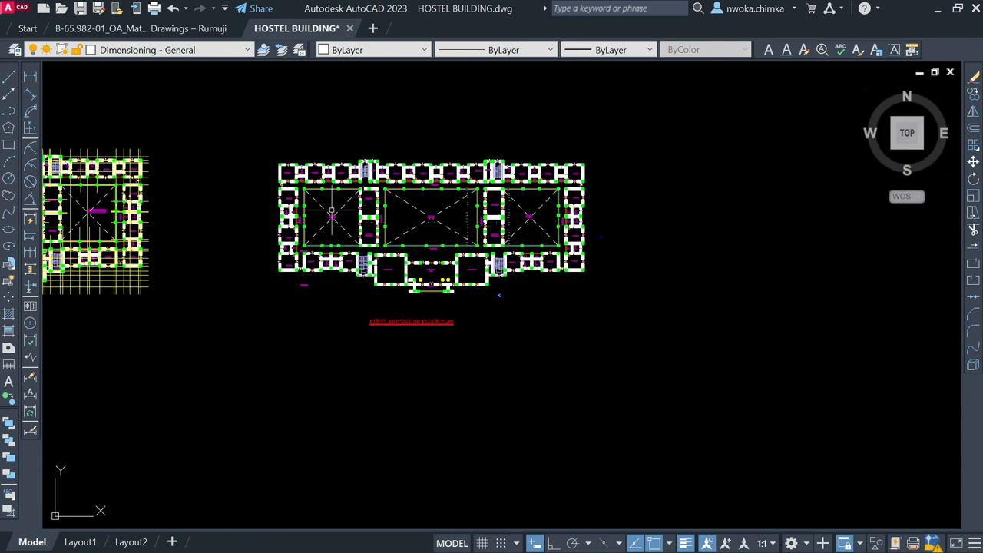
pyautogui.scroll(2, 315, 205)
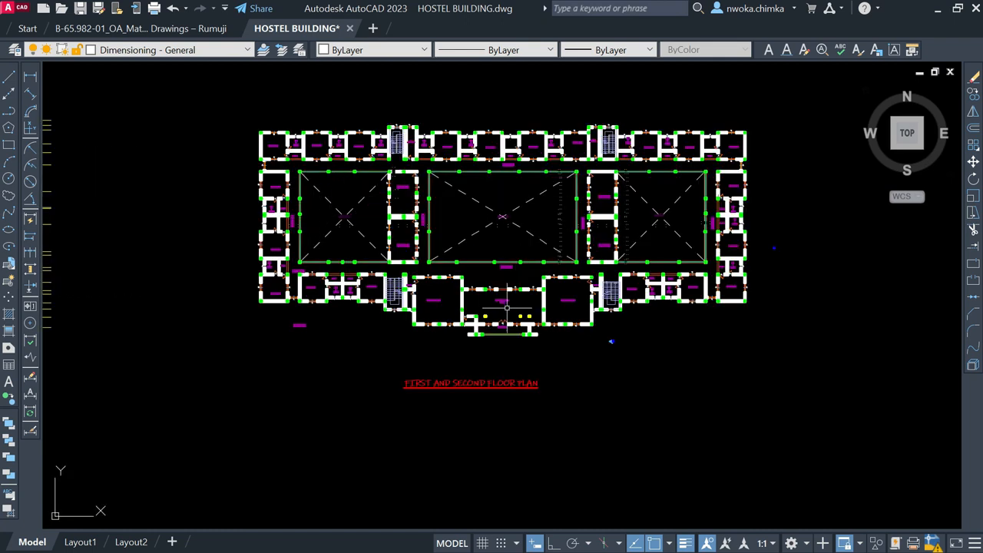
pyautogui.scroll(3, 500, 317)
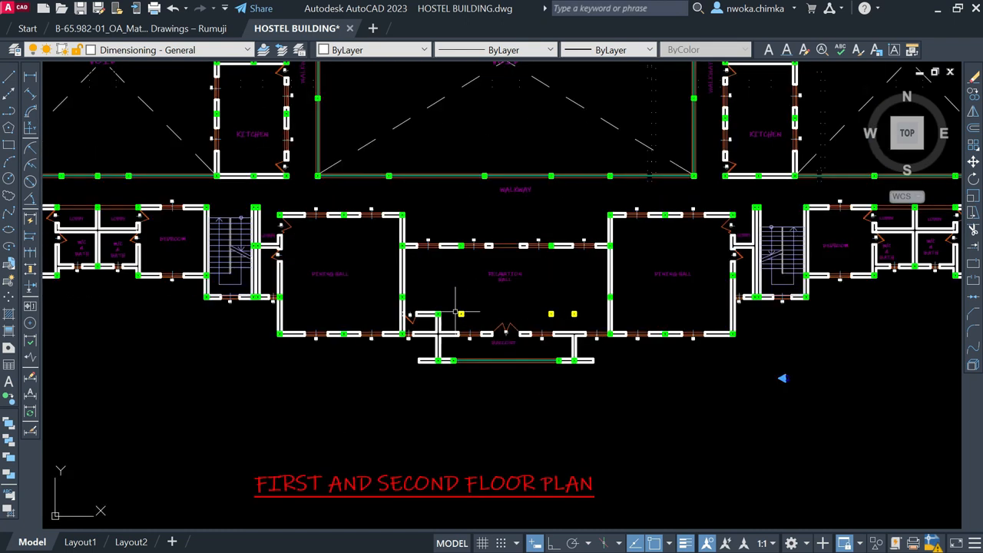
pyautogui.moveTo(435, 237); pyautogui.dragTo(494, 287, button='middle')
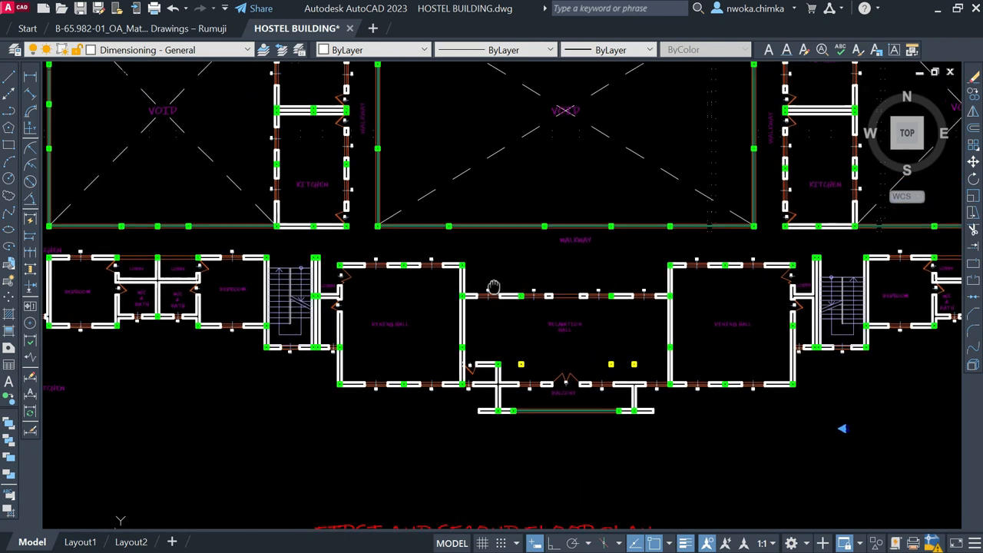
pyautogui.moveTo(454, 243); pyautogui.dragTo(537, 267, button='middle')
pyautogui.scroll(-2, 562, 260)
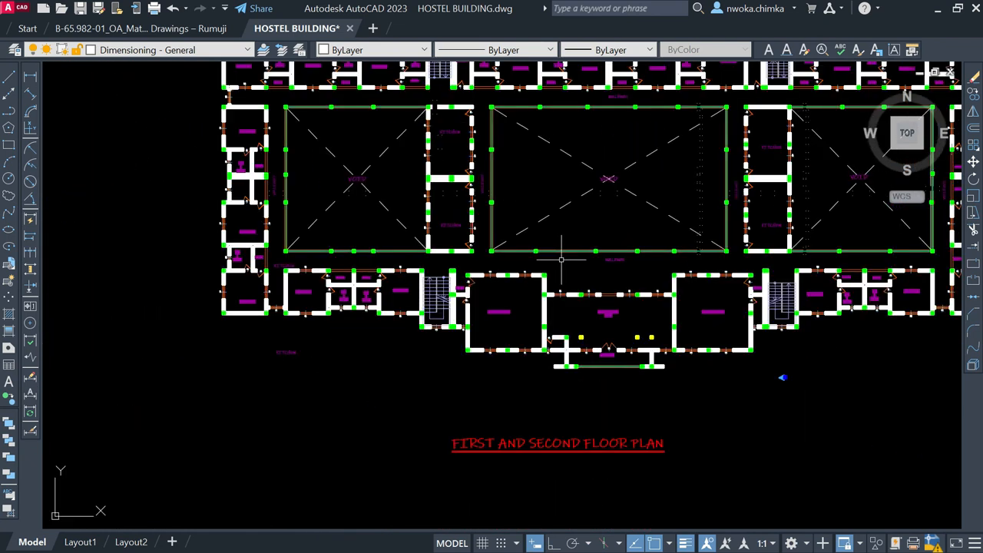
pyautogui.scroll(-2, 563, 260)
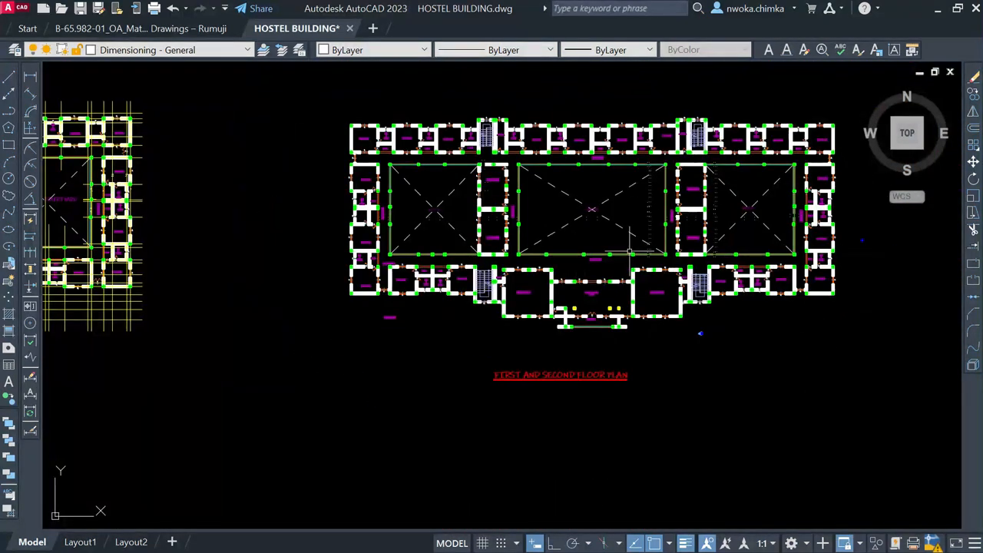
pyautogui.scroll(-2, 721, 202)
# - View both column layout plans together with the hostel's full set of plans, elevations and sections
pyautogui.moveTo(260, 190); pyautogui.dragTo(573, 214, button='middle')
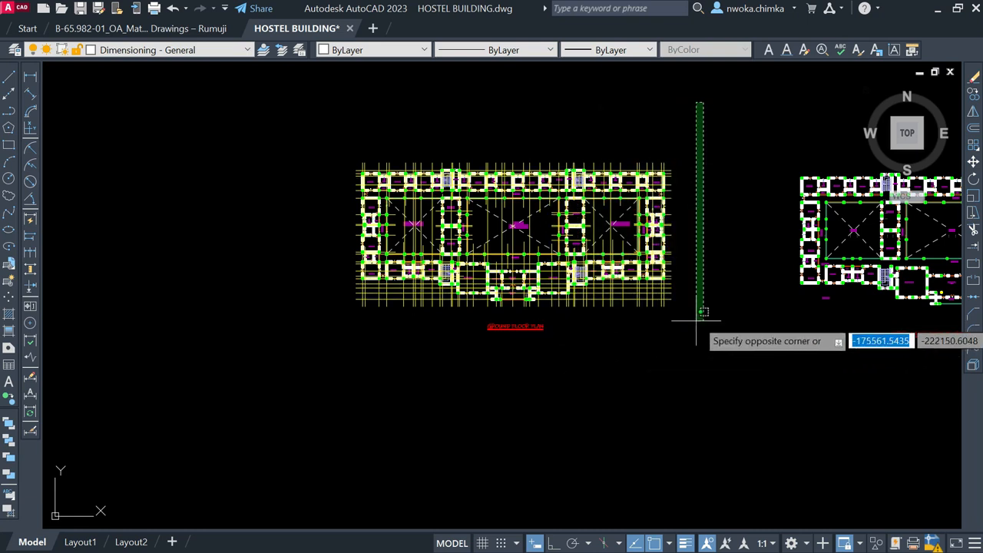
pyautogui.press('Escape')
pyautogui.scroll(-2, 324, 344)
pyautogui.scroll(-2, 323, 344)
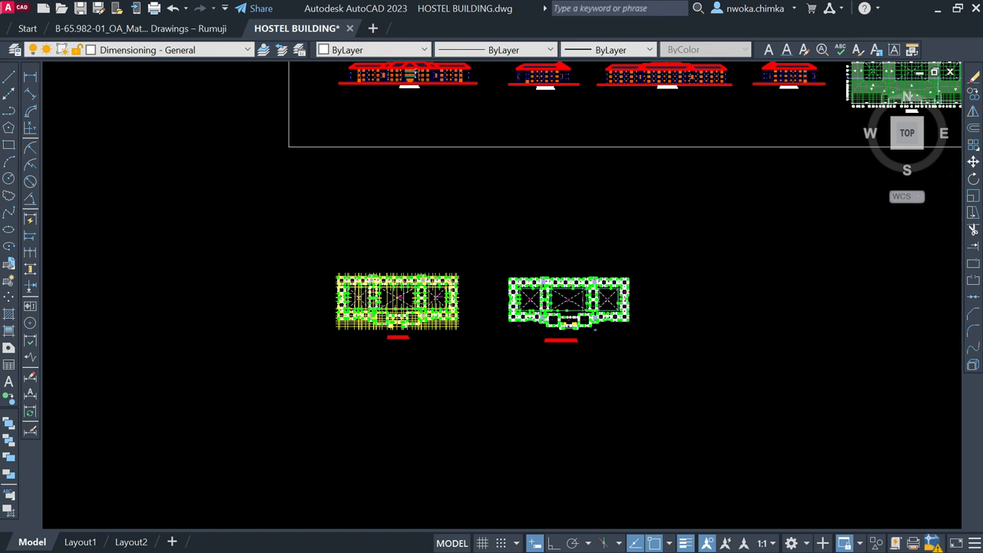
pyautogui.scroll(-2, 401, 317)
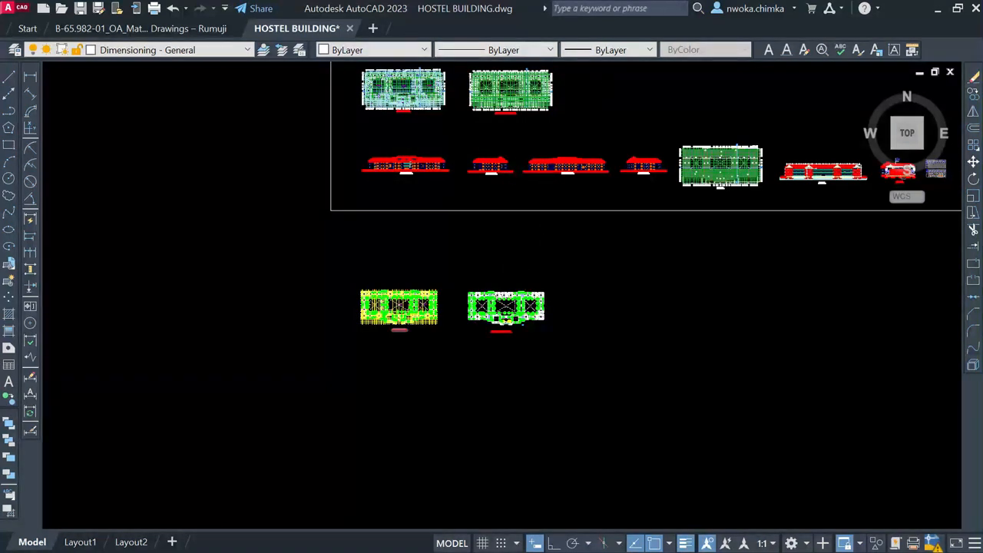
# - Select the entire gridded ground floor plan together with its title and start writing it out as a separate block file
pyautogui.scroll(2, 397, 331)
pyautogui.scroll(2, 395, 332)
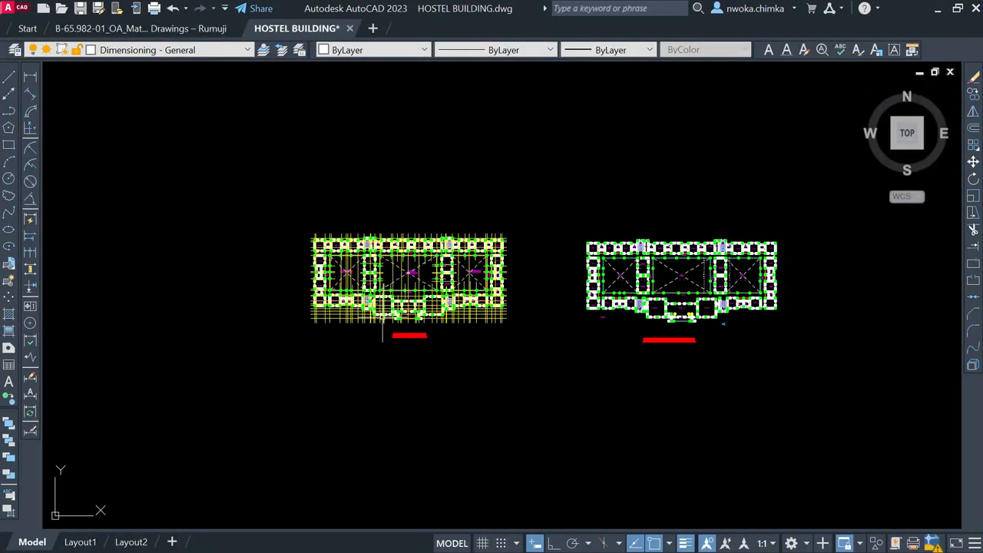
pyautogui.scroll(2, 385, 277)
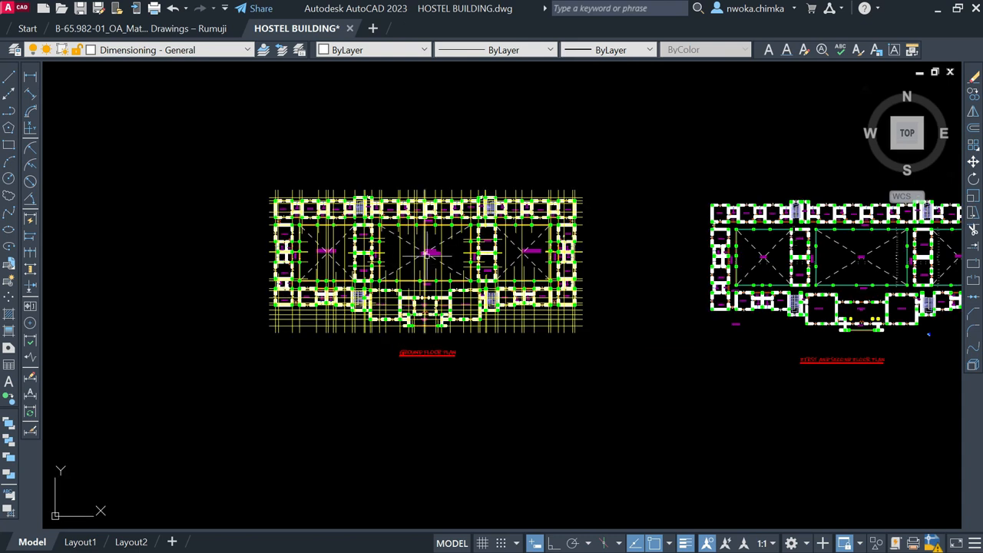
pyautogui.scroll(2, 393, 275)
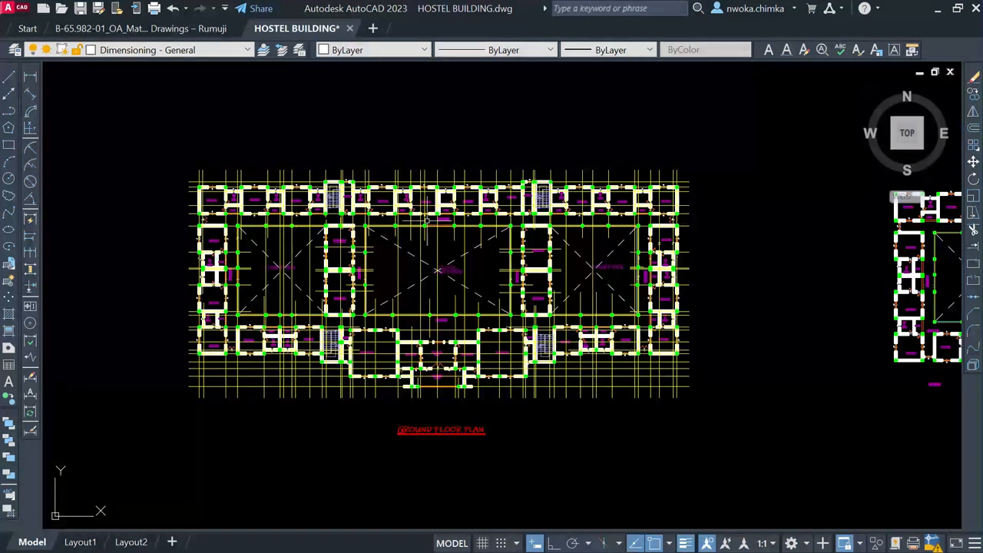
pyautogui.scroll(-2, 410, 223)
pyautogui.scroll(2, 410, 221)
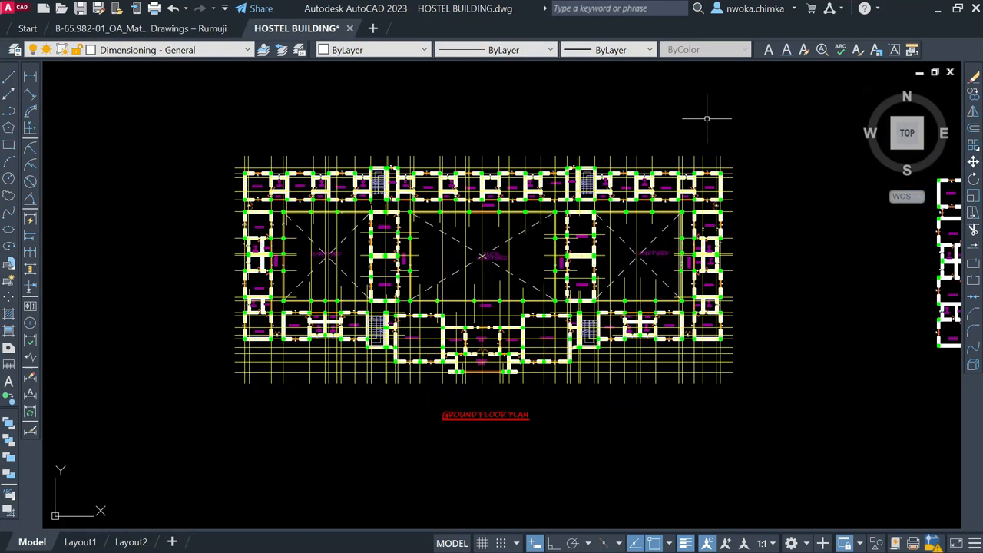
pyautogui.click(775, 99)
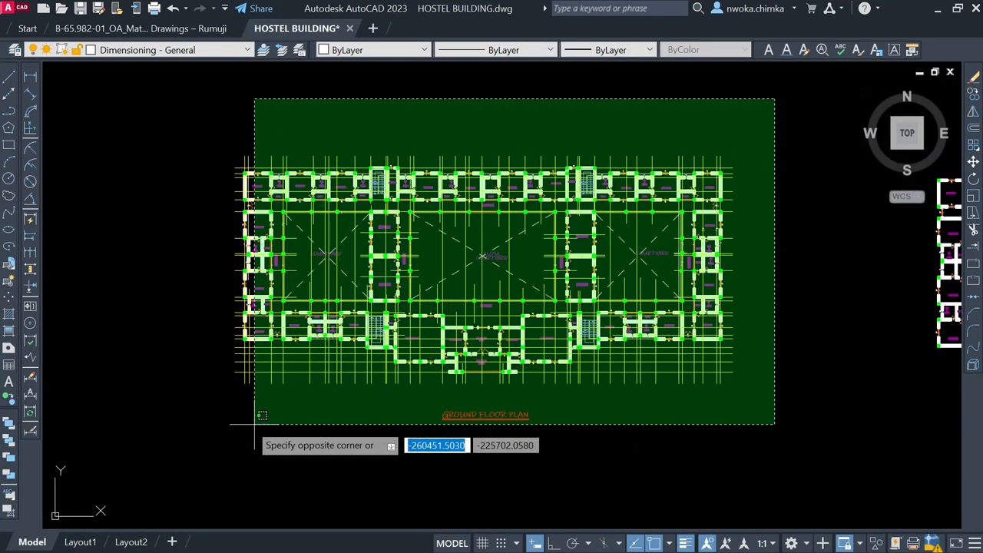
pyautogui.click(190, 427)
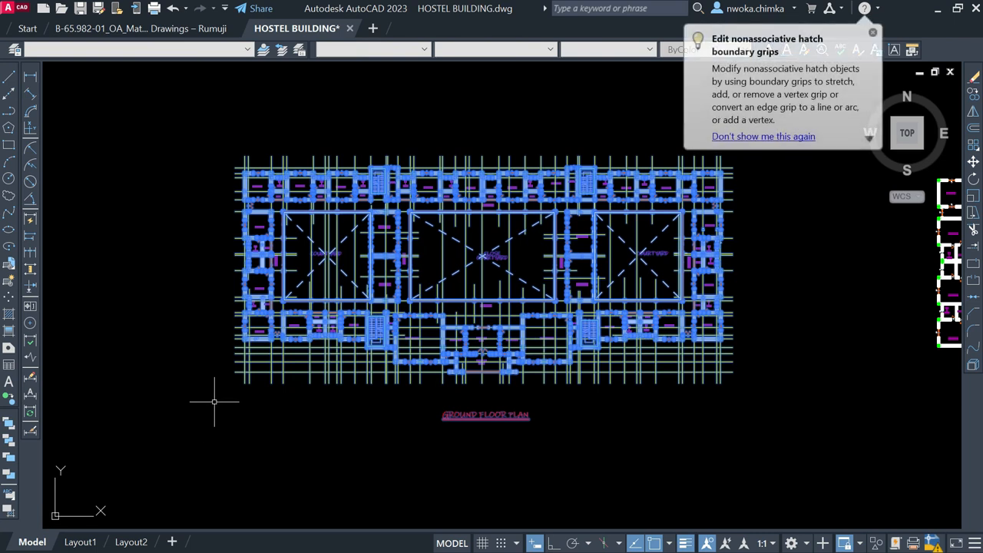
pyautogui.write('w')
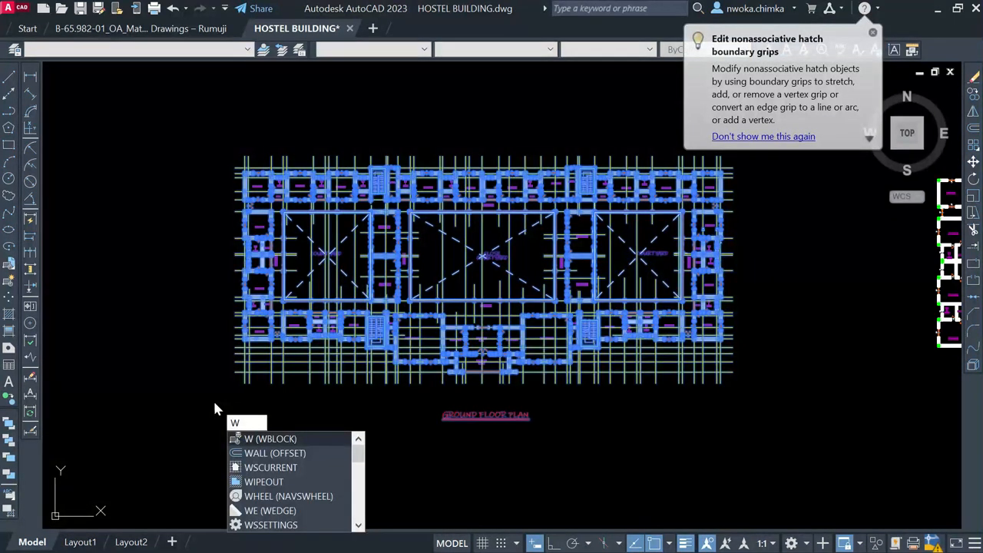
pyautogui.press('Escape')
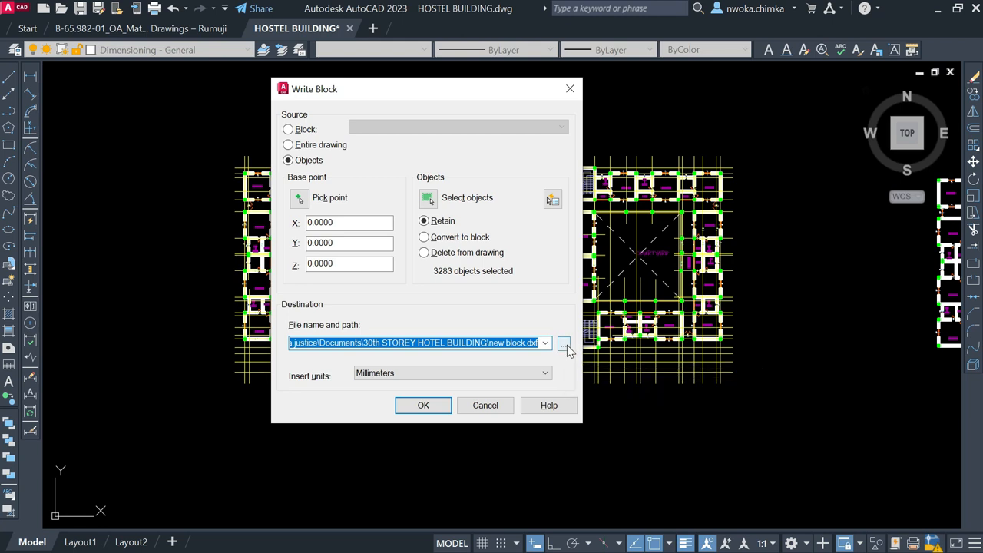
# - Browse for the block's destination and choose the HOSTEL project folder within Documents
pyautogui.click(564, 345)
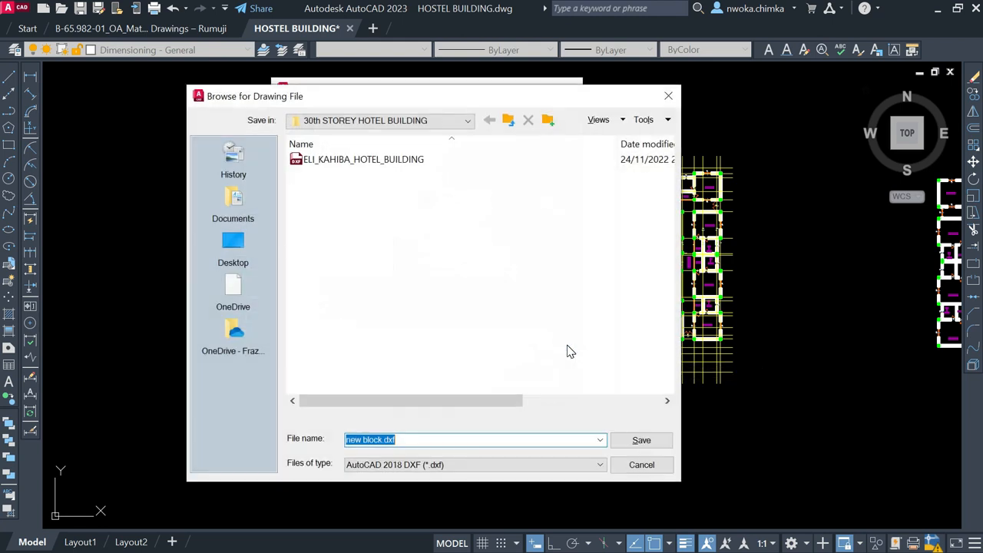
pyautogui.click(667, 97)
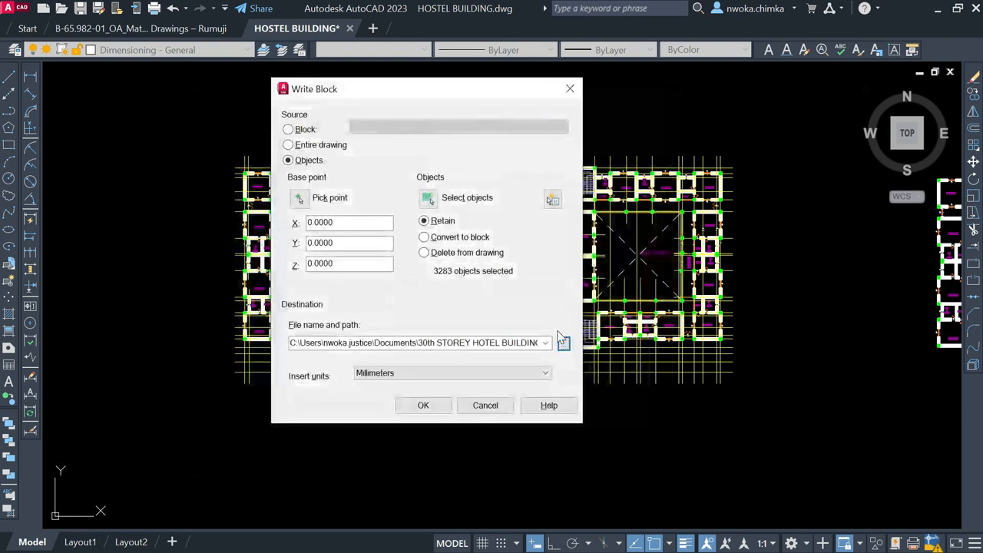
pyautogui.click(563, 345)
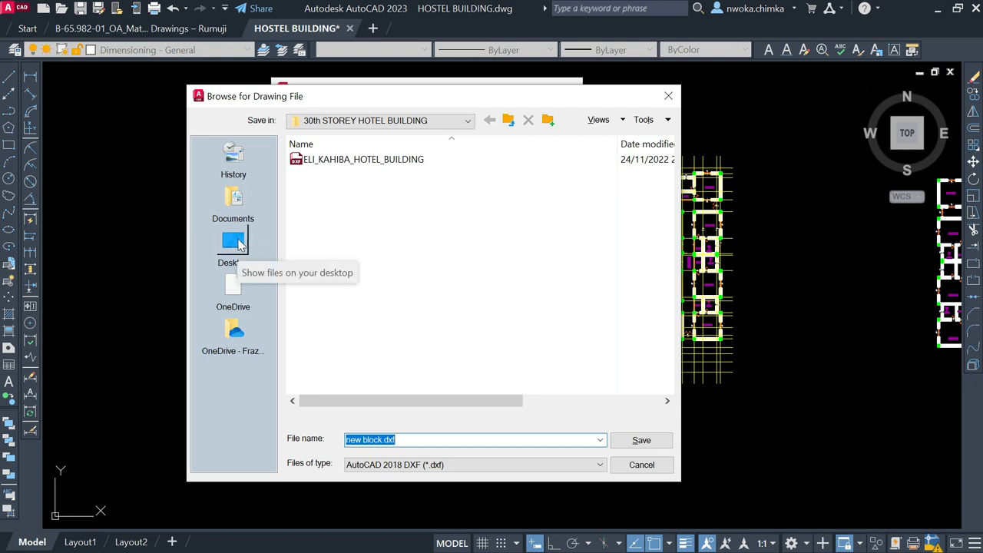
pyautogui.click(234, 200)
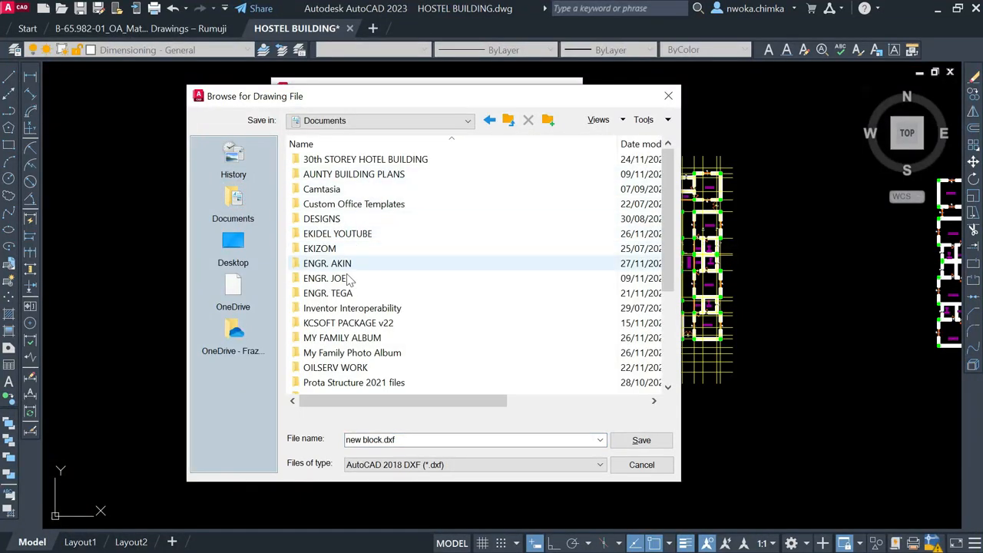
pyautogui.scroll(-1, 369, 230)
pyautogui.scroll(1, 364, 222)
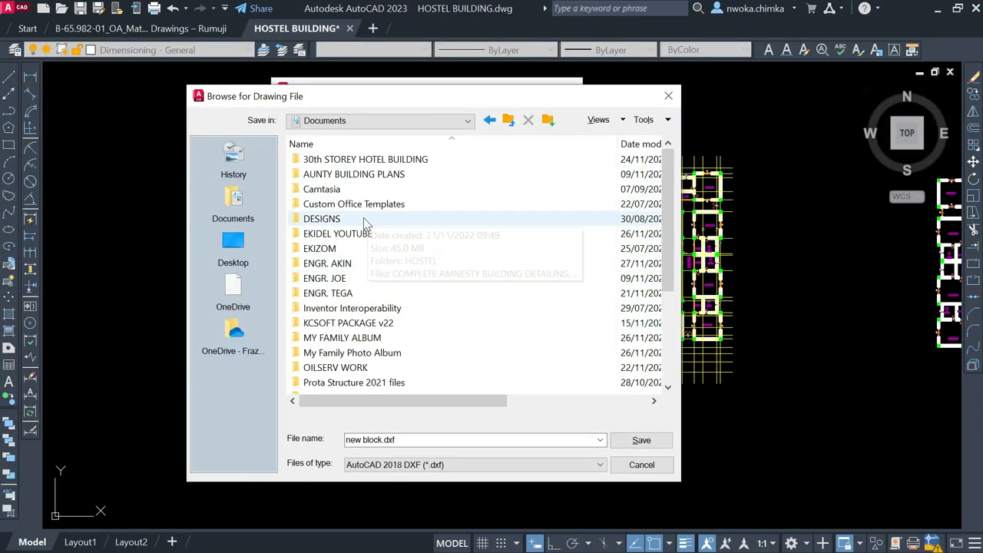
pyautogui.doubleClick(352, 265)
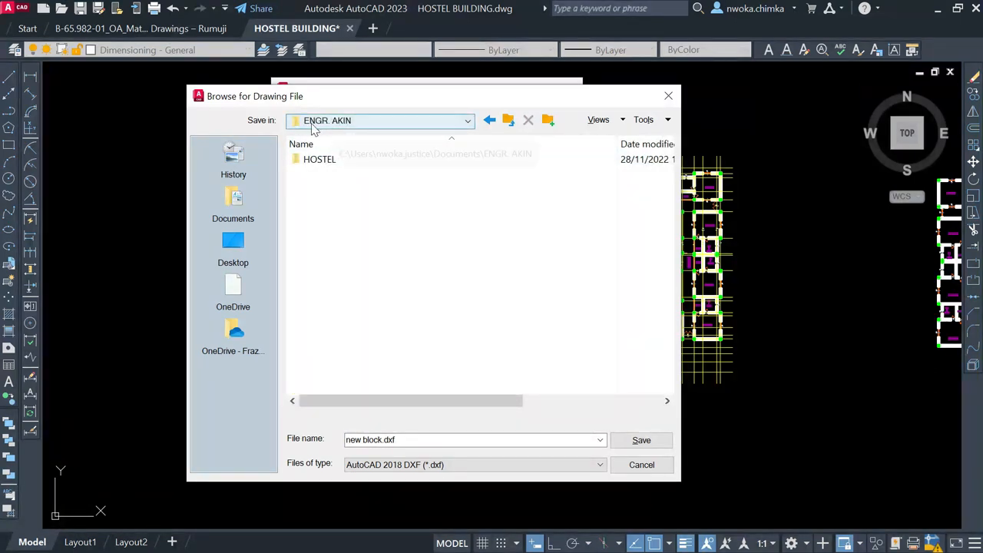
pyautogui.doubleClick(386, 163)
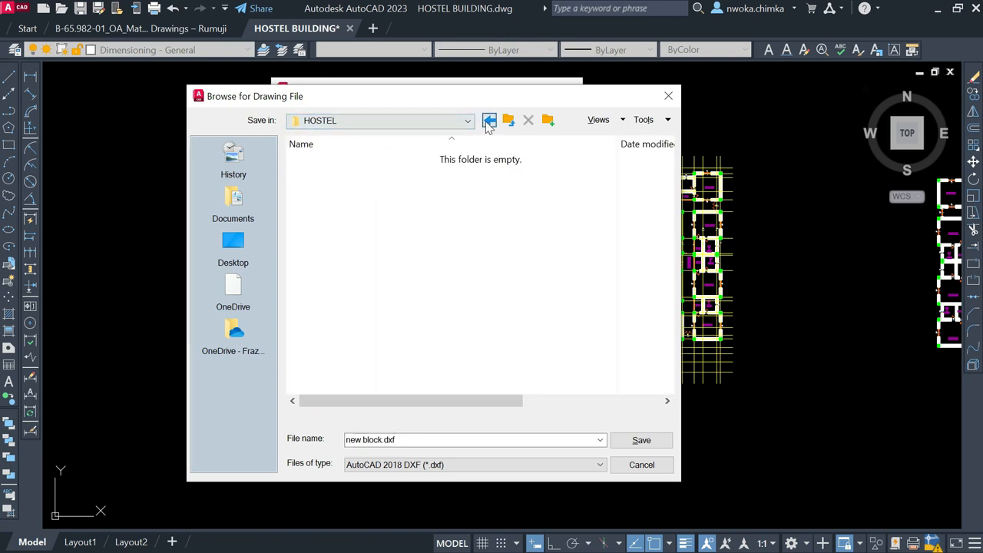
pyautogui.click(489, 120)
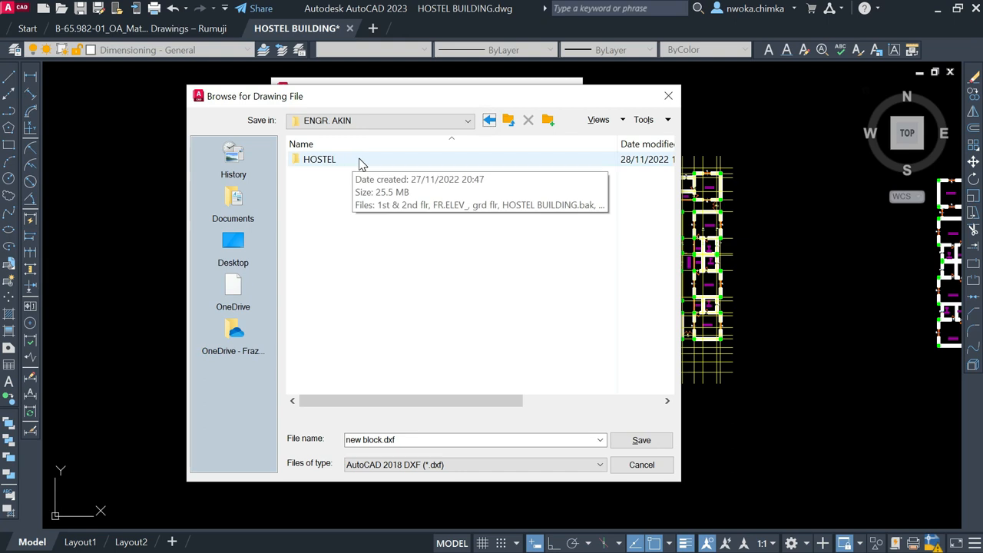
pyautogui.doubleClick(373, 165)
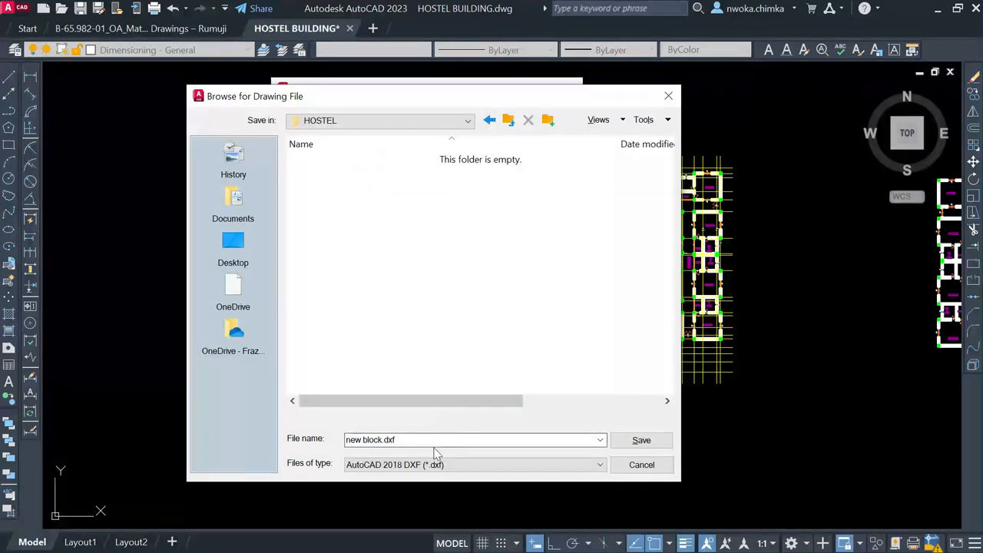
# - Name the file HOSTEL_BUILDING_DESIGN, choose the AutoCAD 2018 DXF format, and write the block out
pyautogui.moveTo(346, 441); pyautogui.dragTo(426, 440)
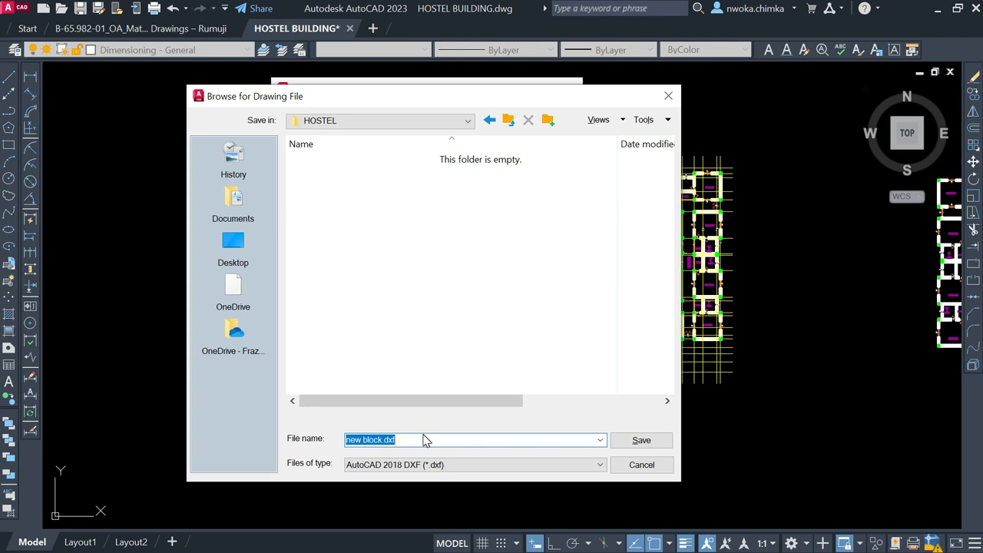
pyautogui.write('HOSTEL_BUILDING_DESIGN')
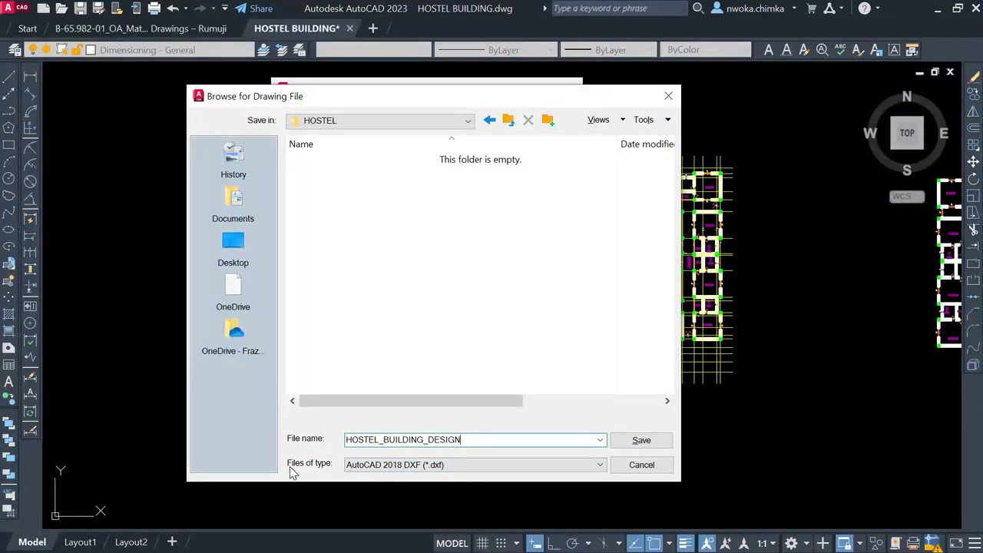
pyautogui.click(376, 465)
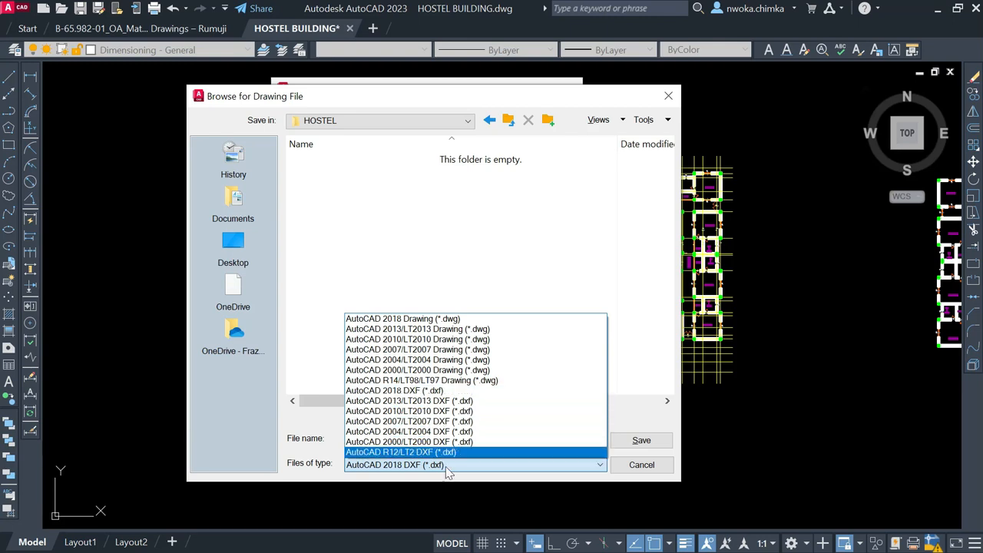
pyautogui.click(451, 392)
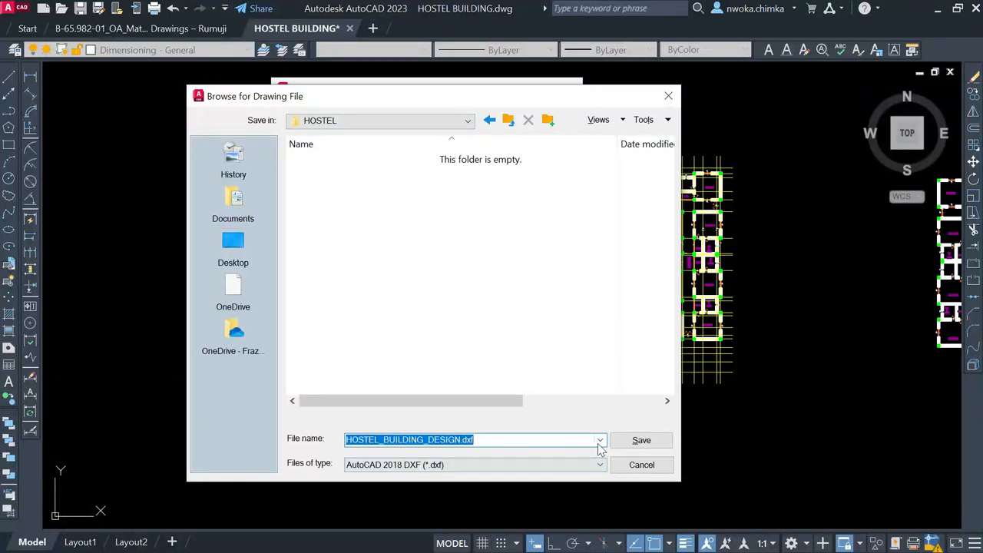
pyautogui.click(645, 441)
pyautogui.click(429, 403)
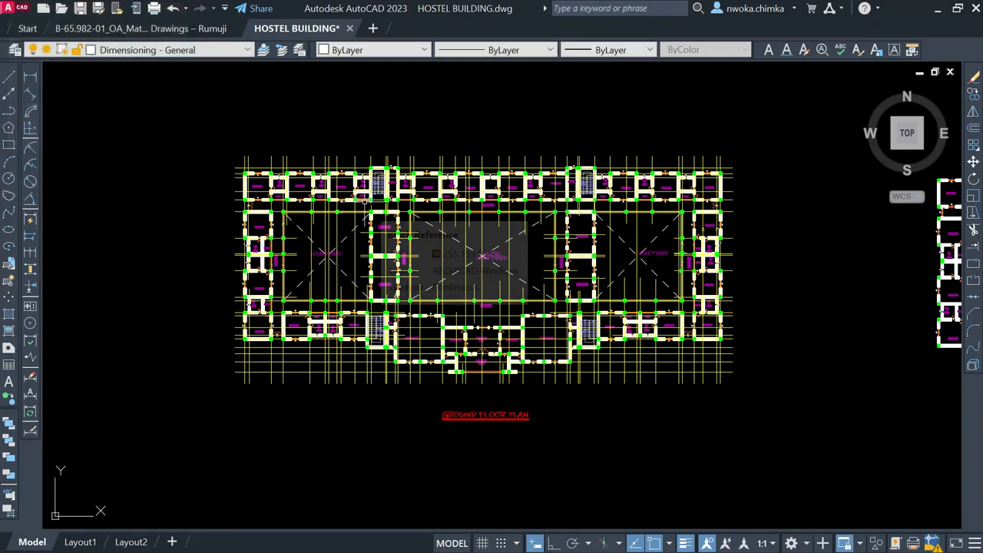
# - Switch to File Explorer to check for the HOSTEL_BUILDING_DESIGN file in the HOSTEL folder, and return to AutoCAD
pyautogui.click(958, 9)
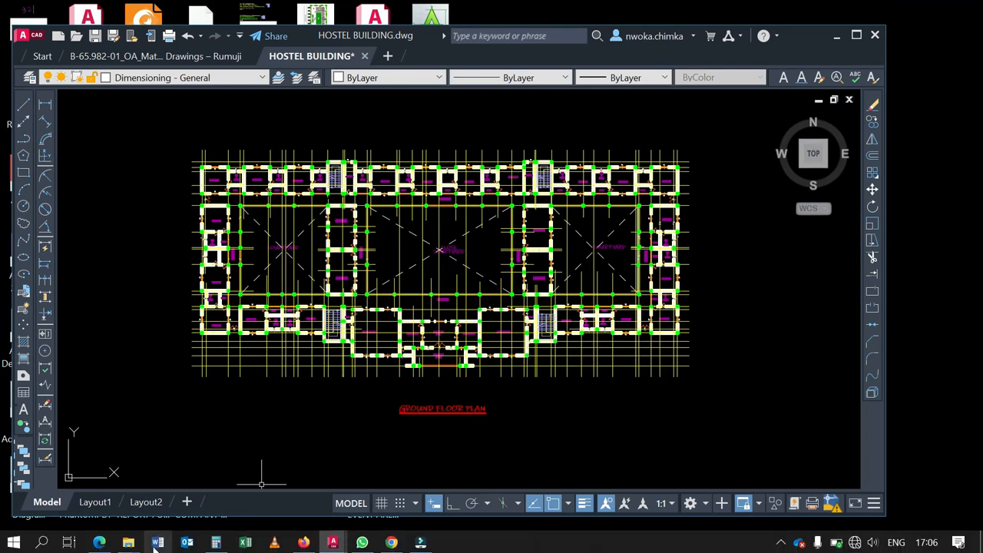
pyautogui.click(129, 542)
pyautogui.click(173, 480)
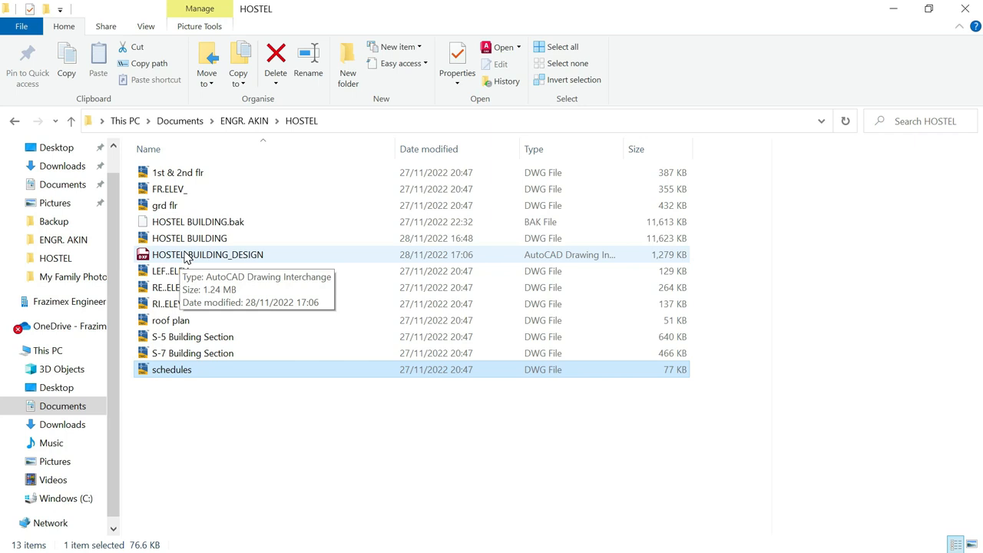
pyautogui.click(893, 8)
pyautogui.click(856, 35)
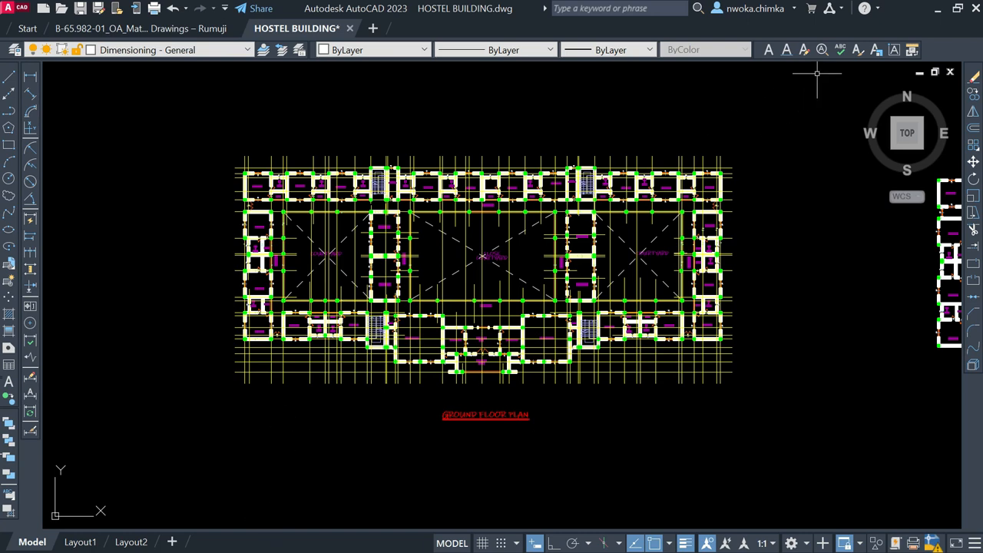
pyautogui.click(958, 8)
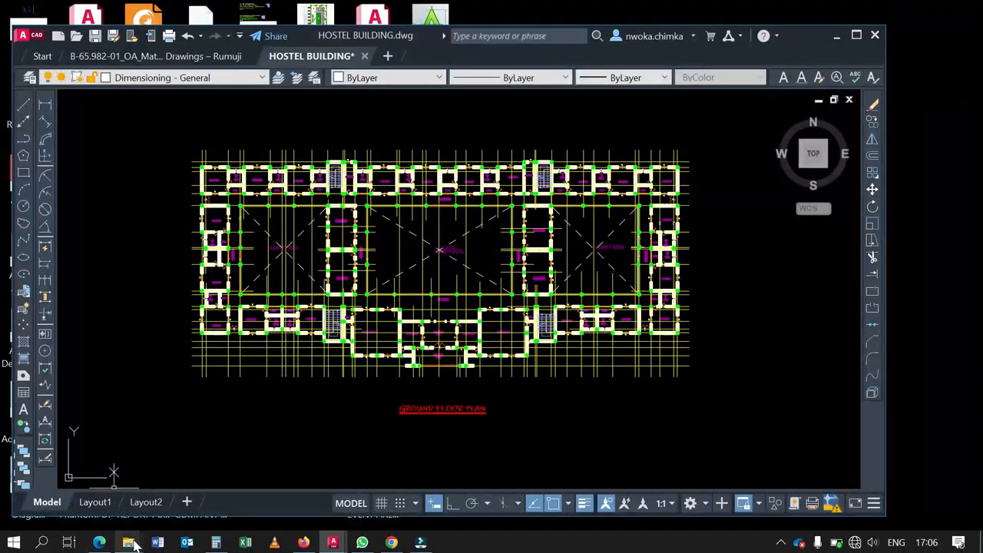
pyautogui.moveTo(131, 543)
pyautogui.click(265, 479)
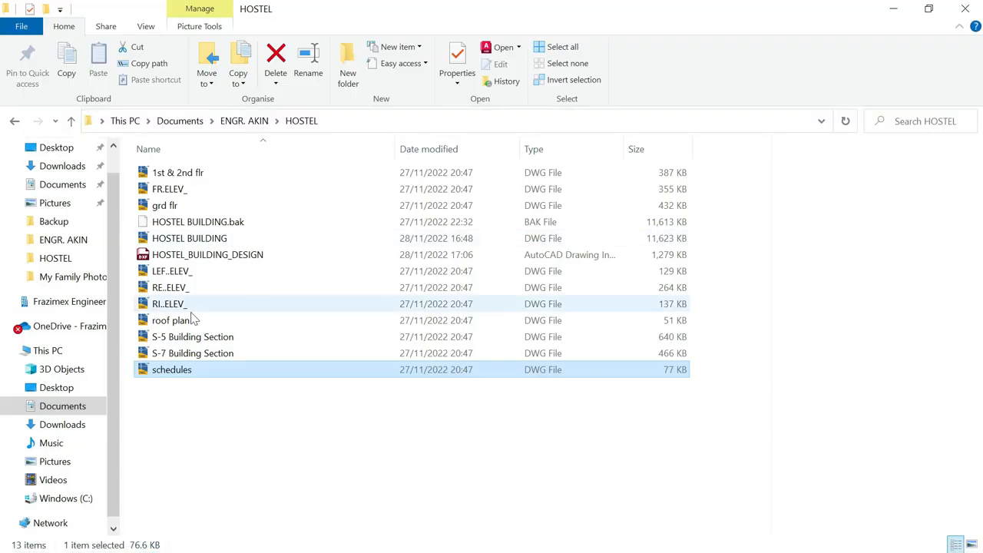
pyautogui.click(894, 13)
pyautogui.click(857, 35)
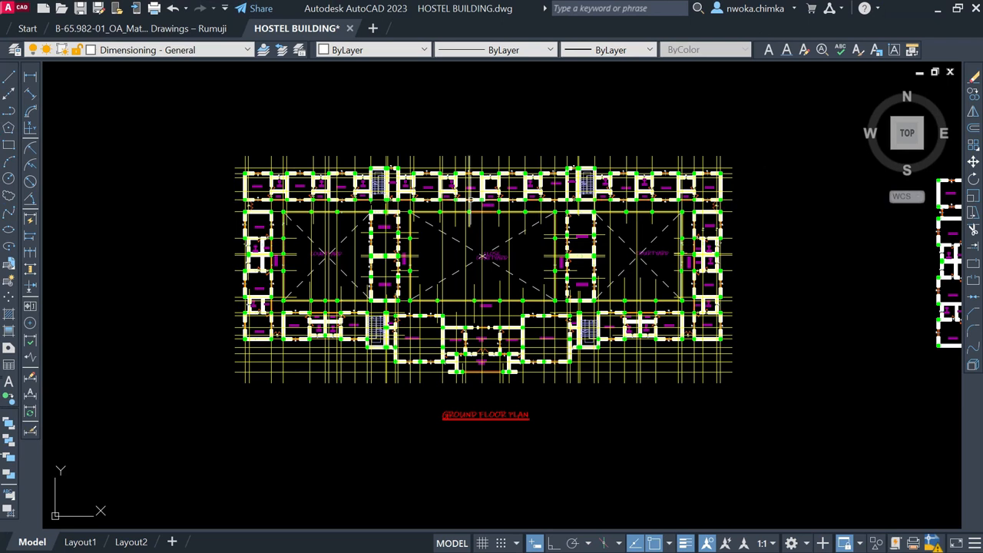
# - Inspect the ground floor plan's columns and gridlines around the courtyards and north rooms
pyautogui.moveTo(482, 255)
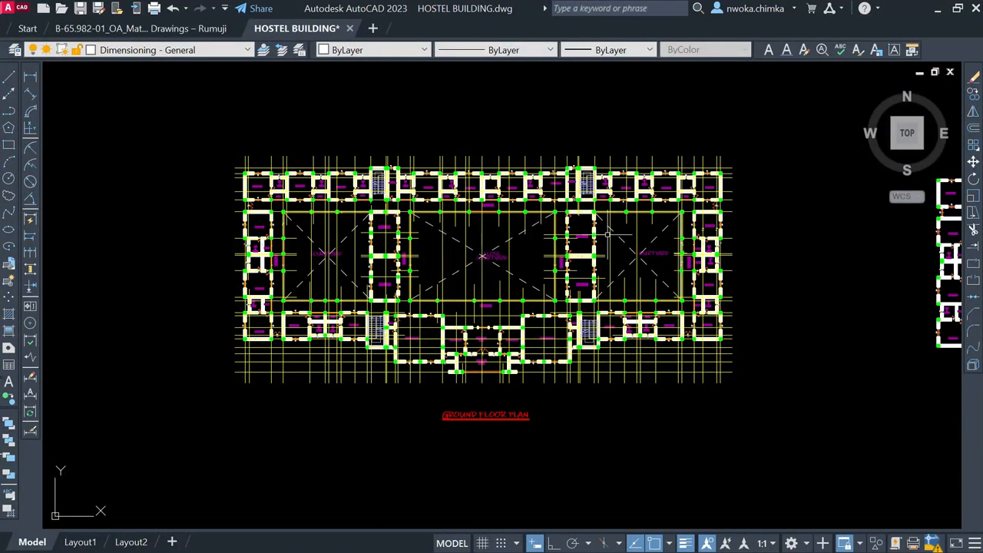
pyautogui.scroll(2, 507, 250)
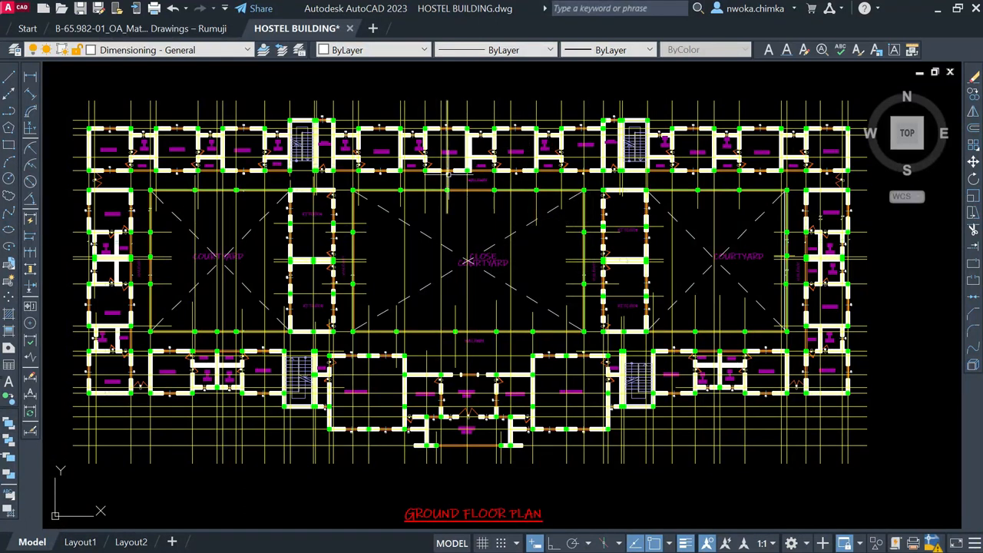
pyautogui.moveTo(449, 172)
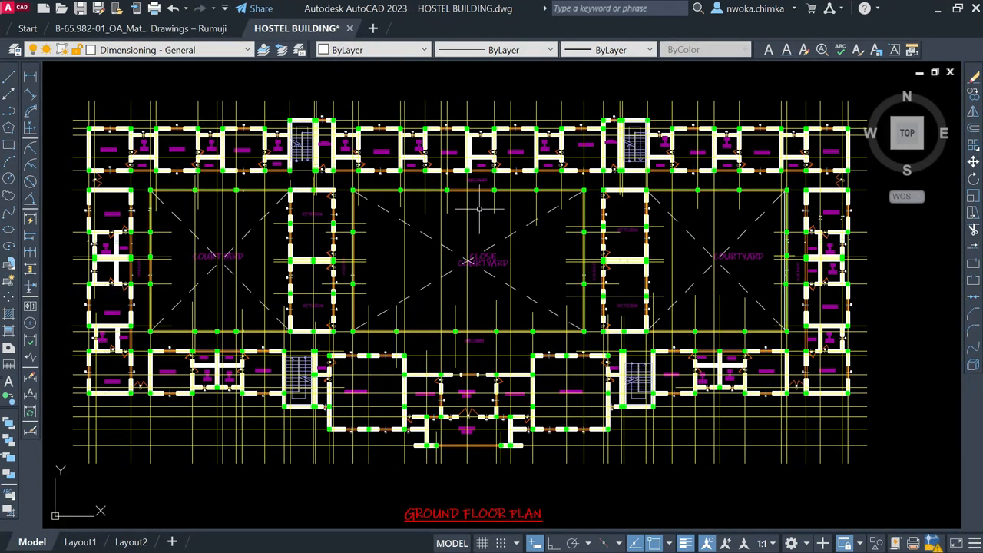
pyautogui.moveTo(462, 226); pyautogui.dragTo(475, 209, button='middle')
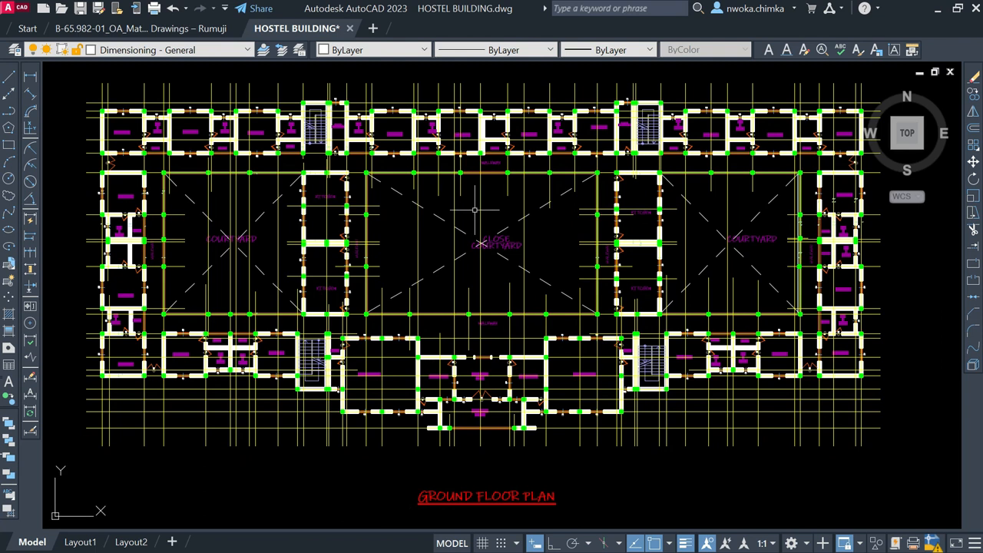